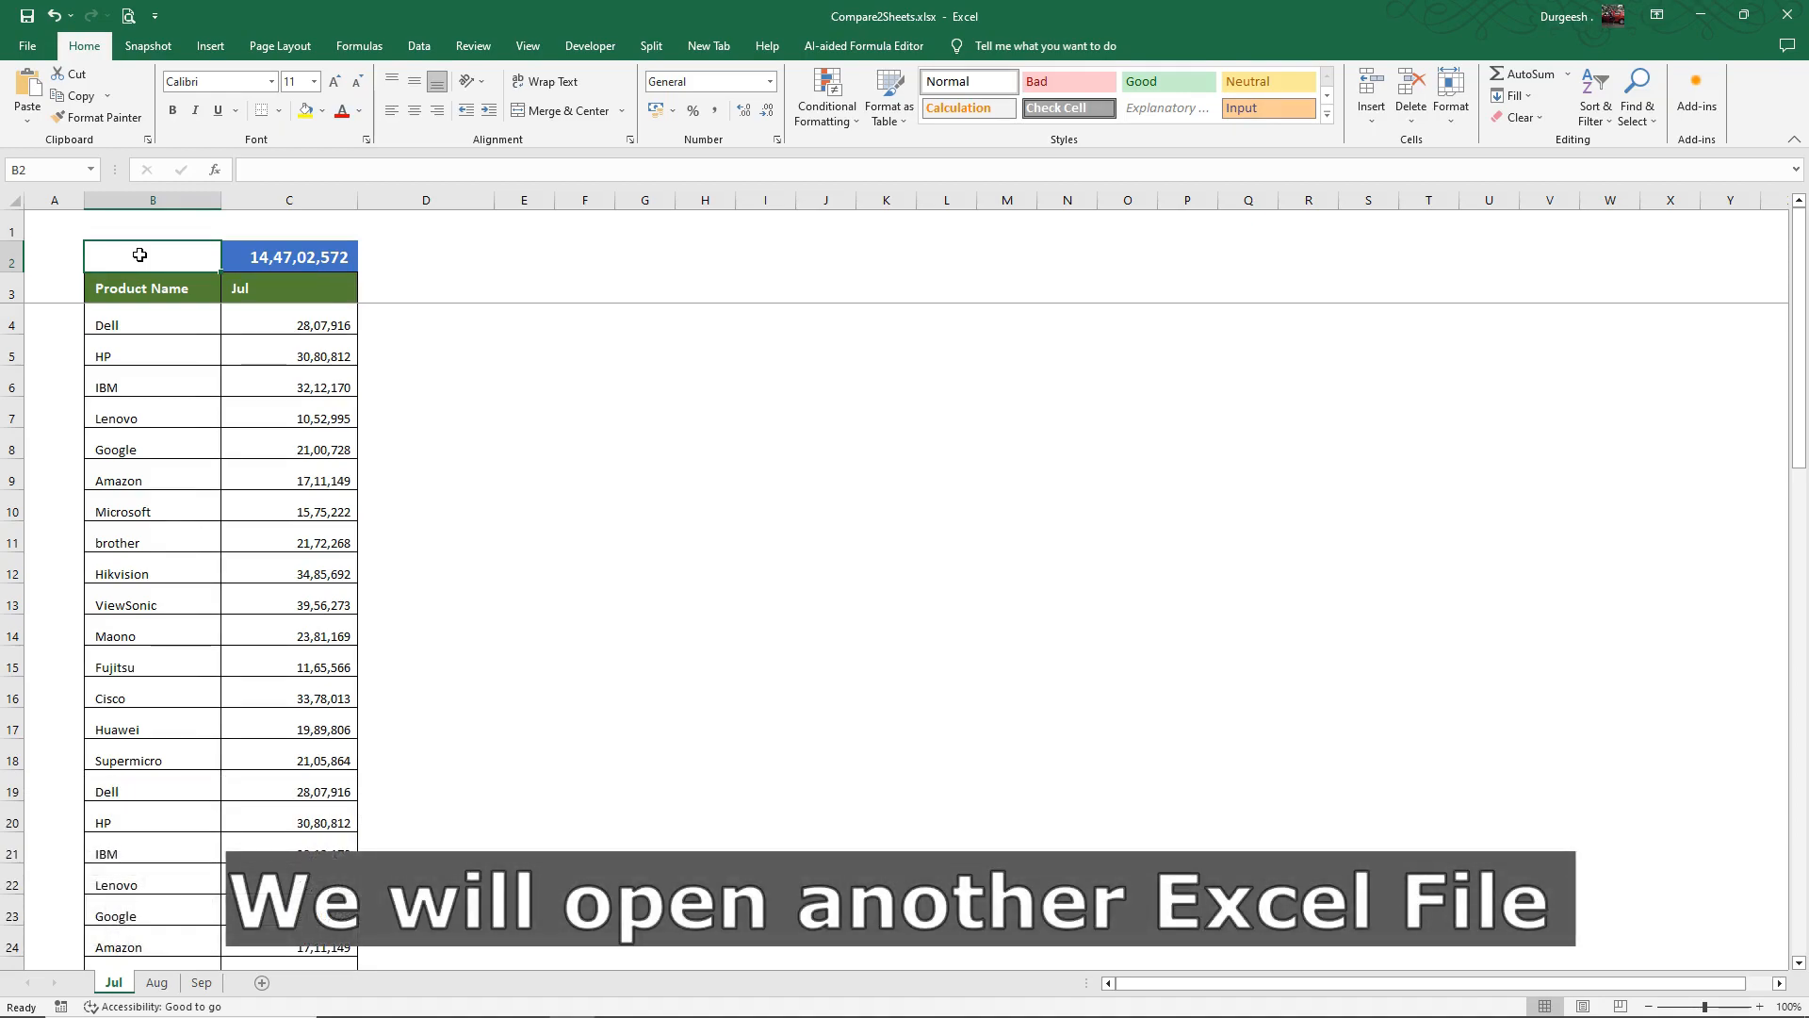
Step: Switch to File Explorer and open Compare2Sheets - Copy.xlsx from the Compare2Sheets folder
{"action": "key", "text": "alt+Tab"}
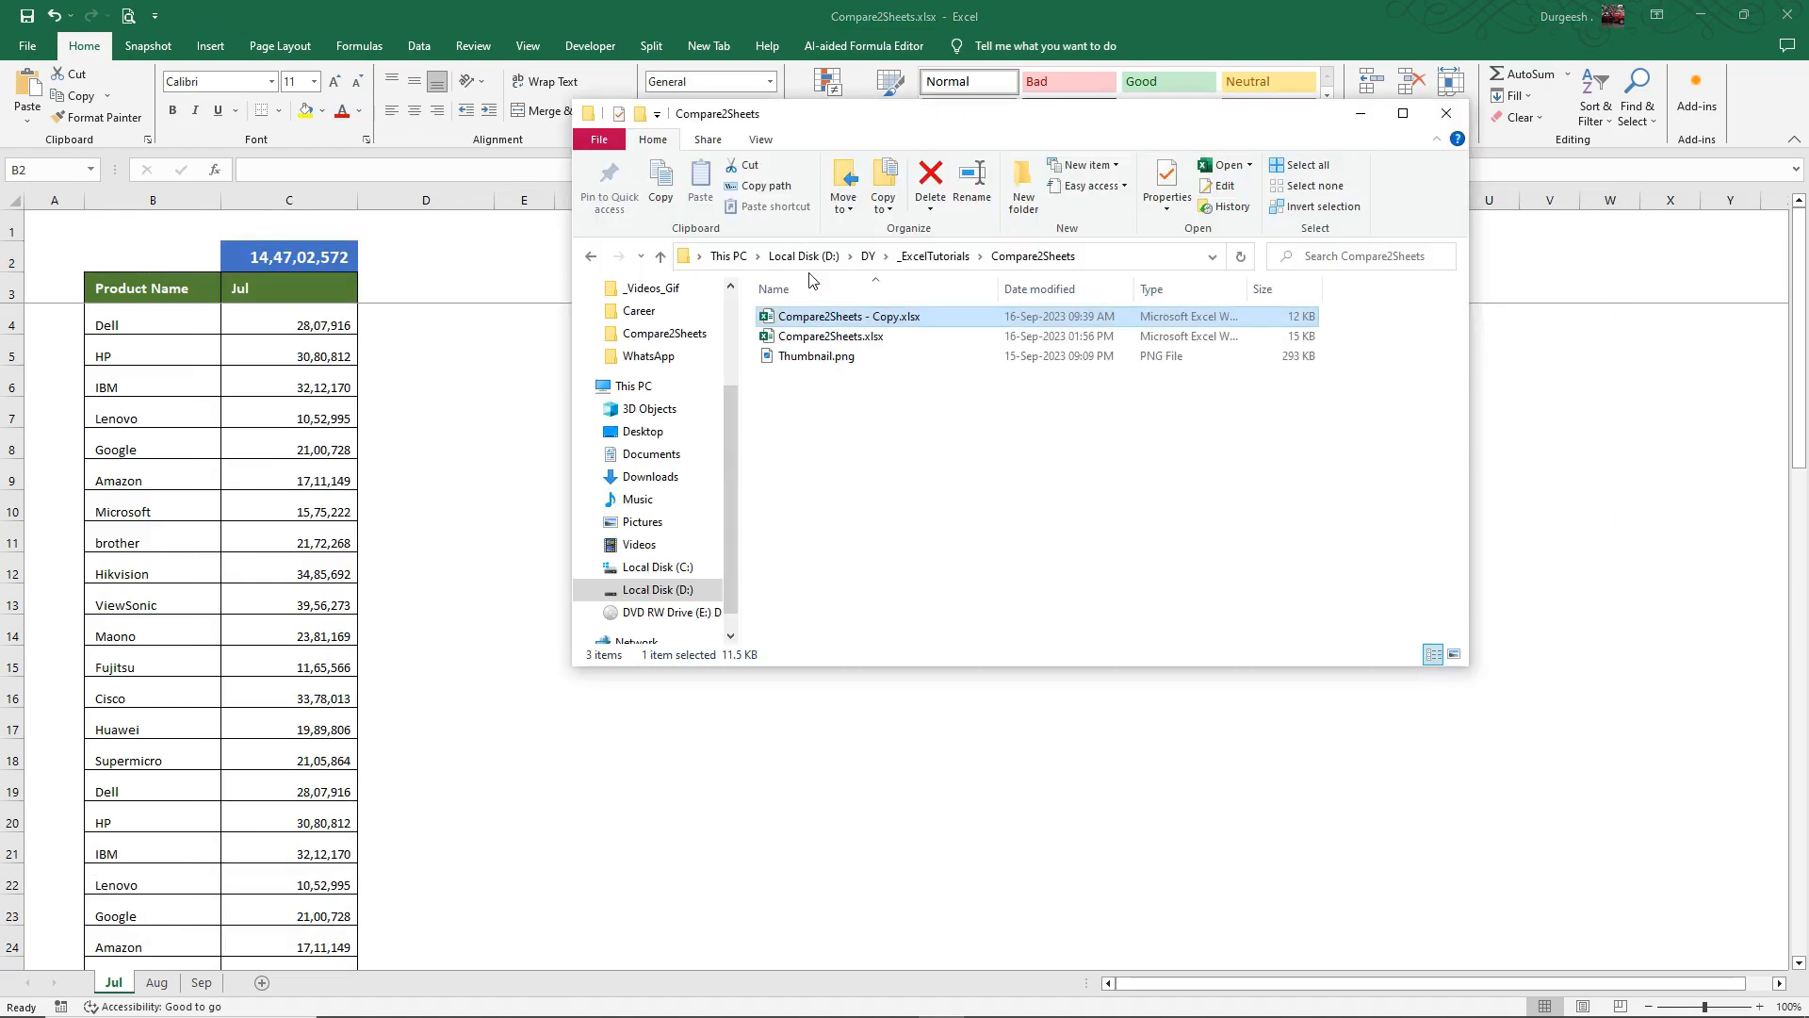
{"action": "double_click", "coordinate": [844, 320]}
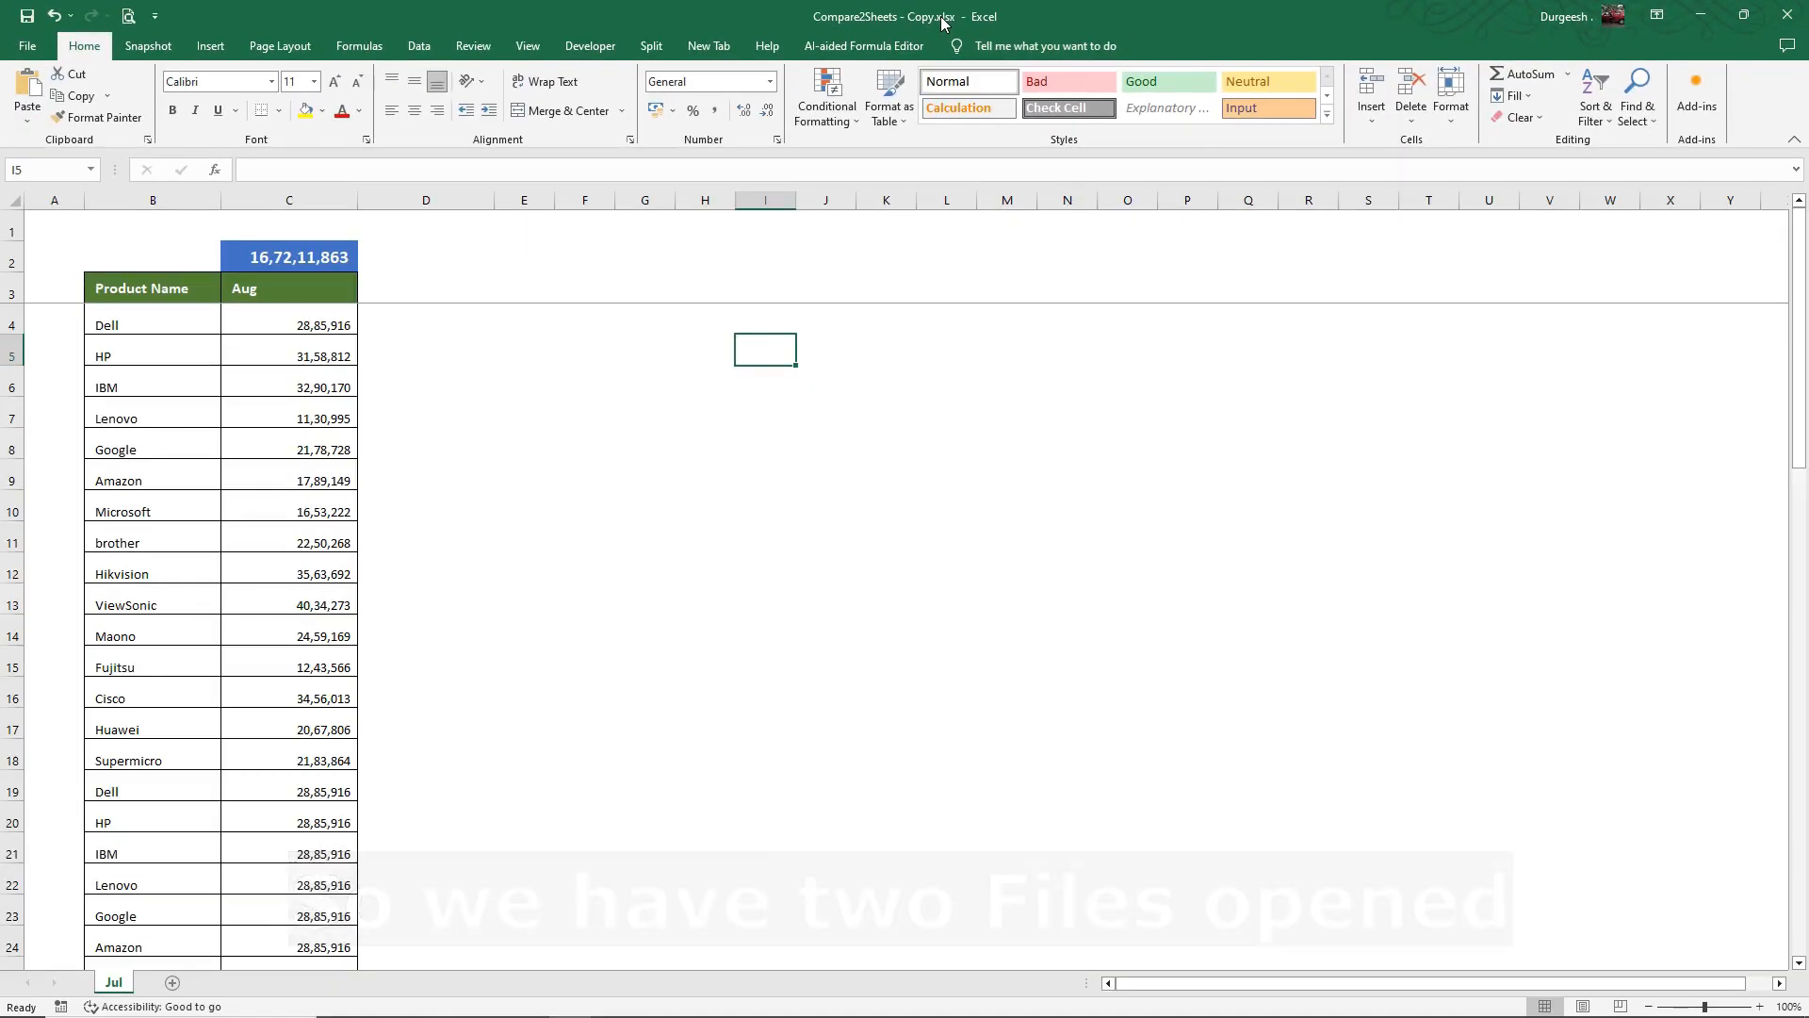
Step: Return to the Compare2Sheets.xlsx workbook and view it side by side with Compare2Sheets - Copy.xlsx
{"action": "key", "text": "alt+Tab"}
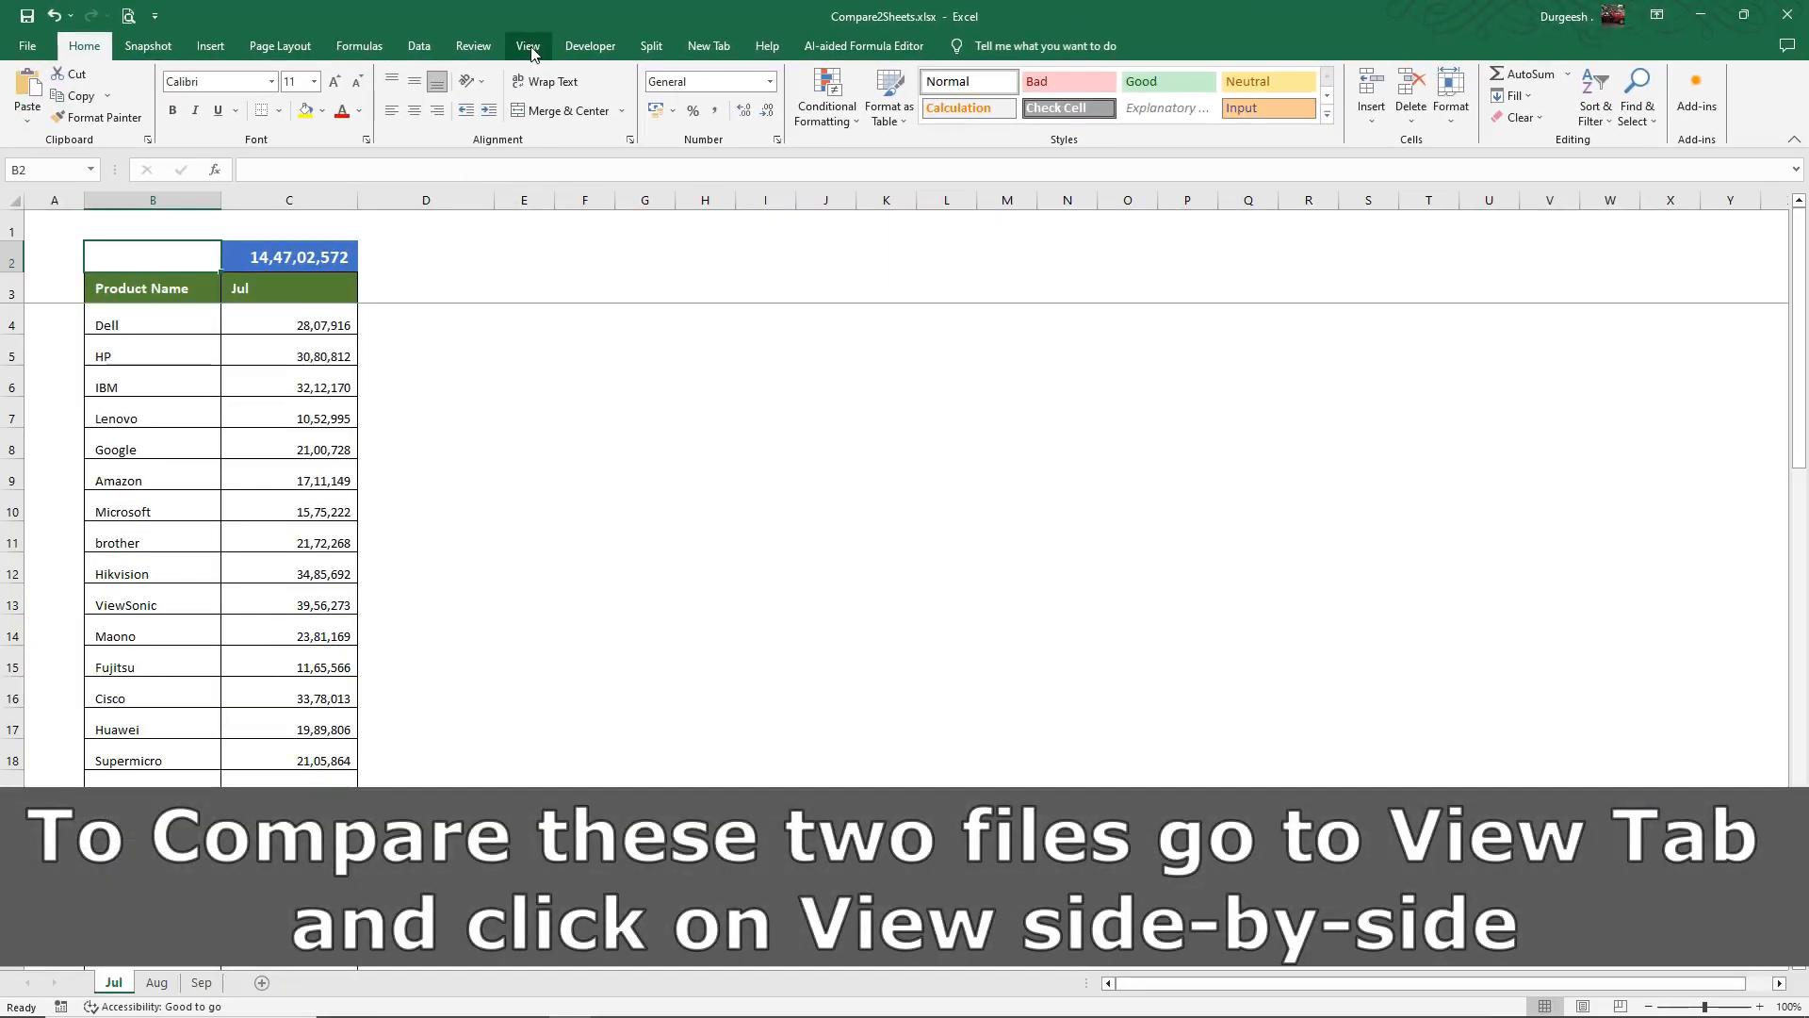
{"action": "left_click", "coordinate": [307, 102]}
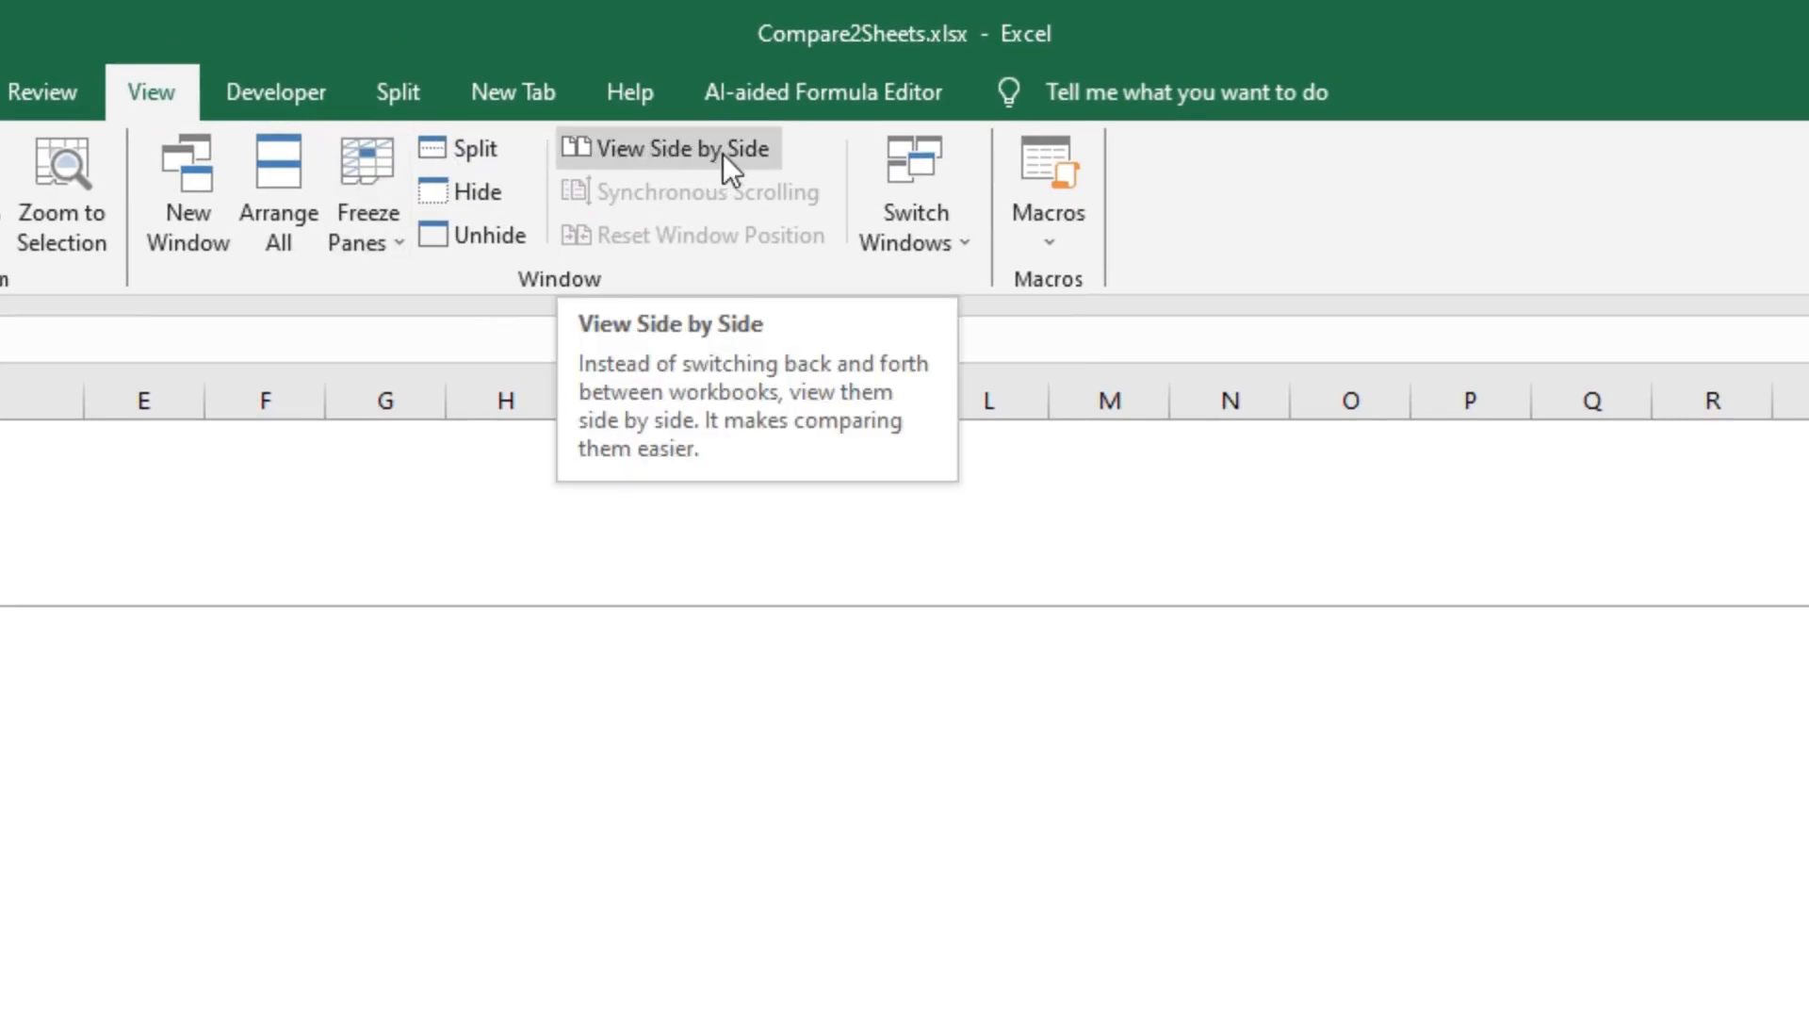
{"action": "left_click", "coordinate": [694, 155]}
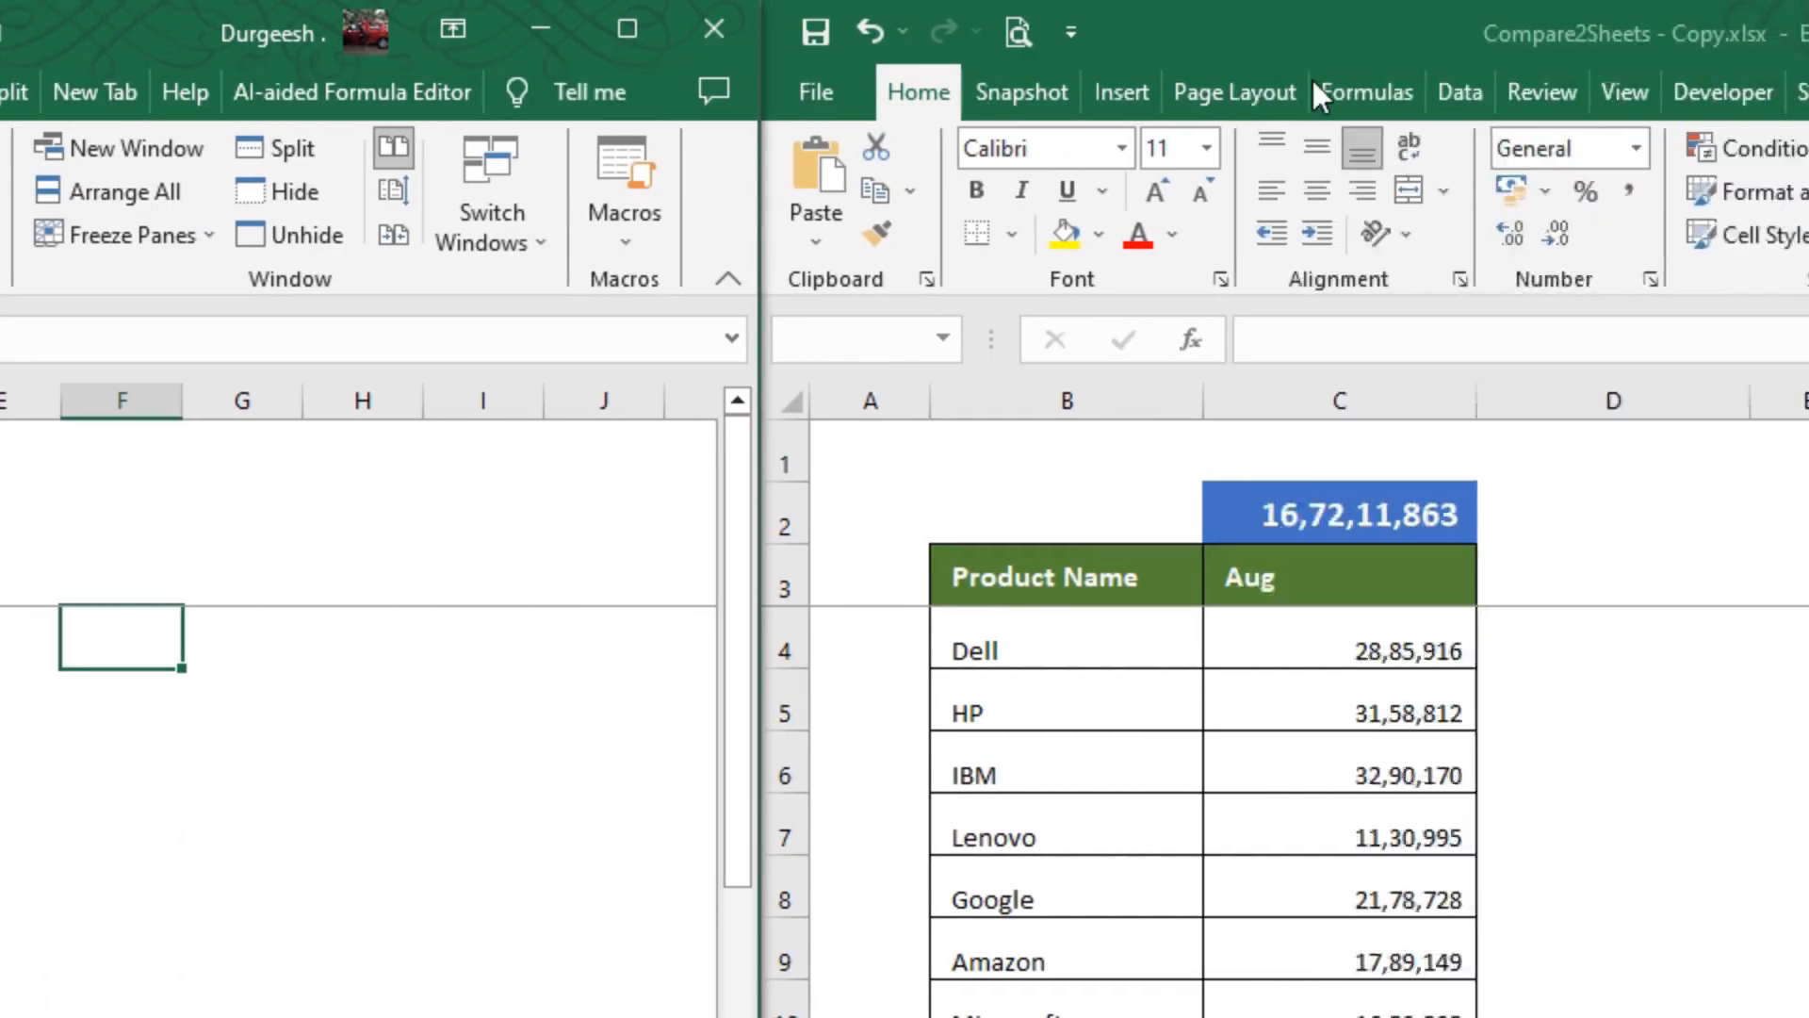
{"action": "left_click", "coordinate": [1454, 720]}
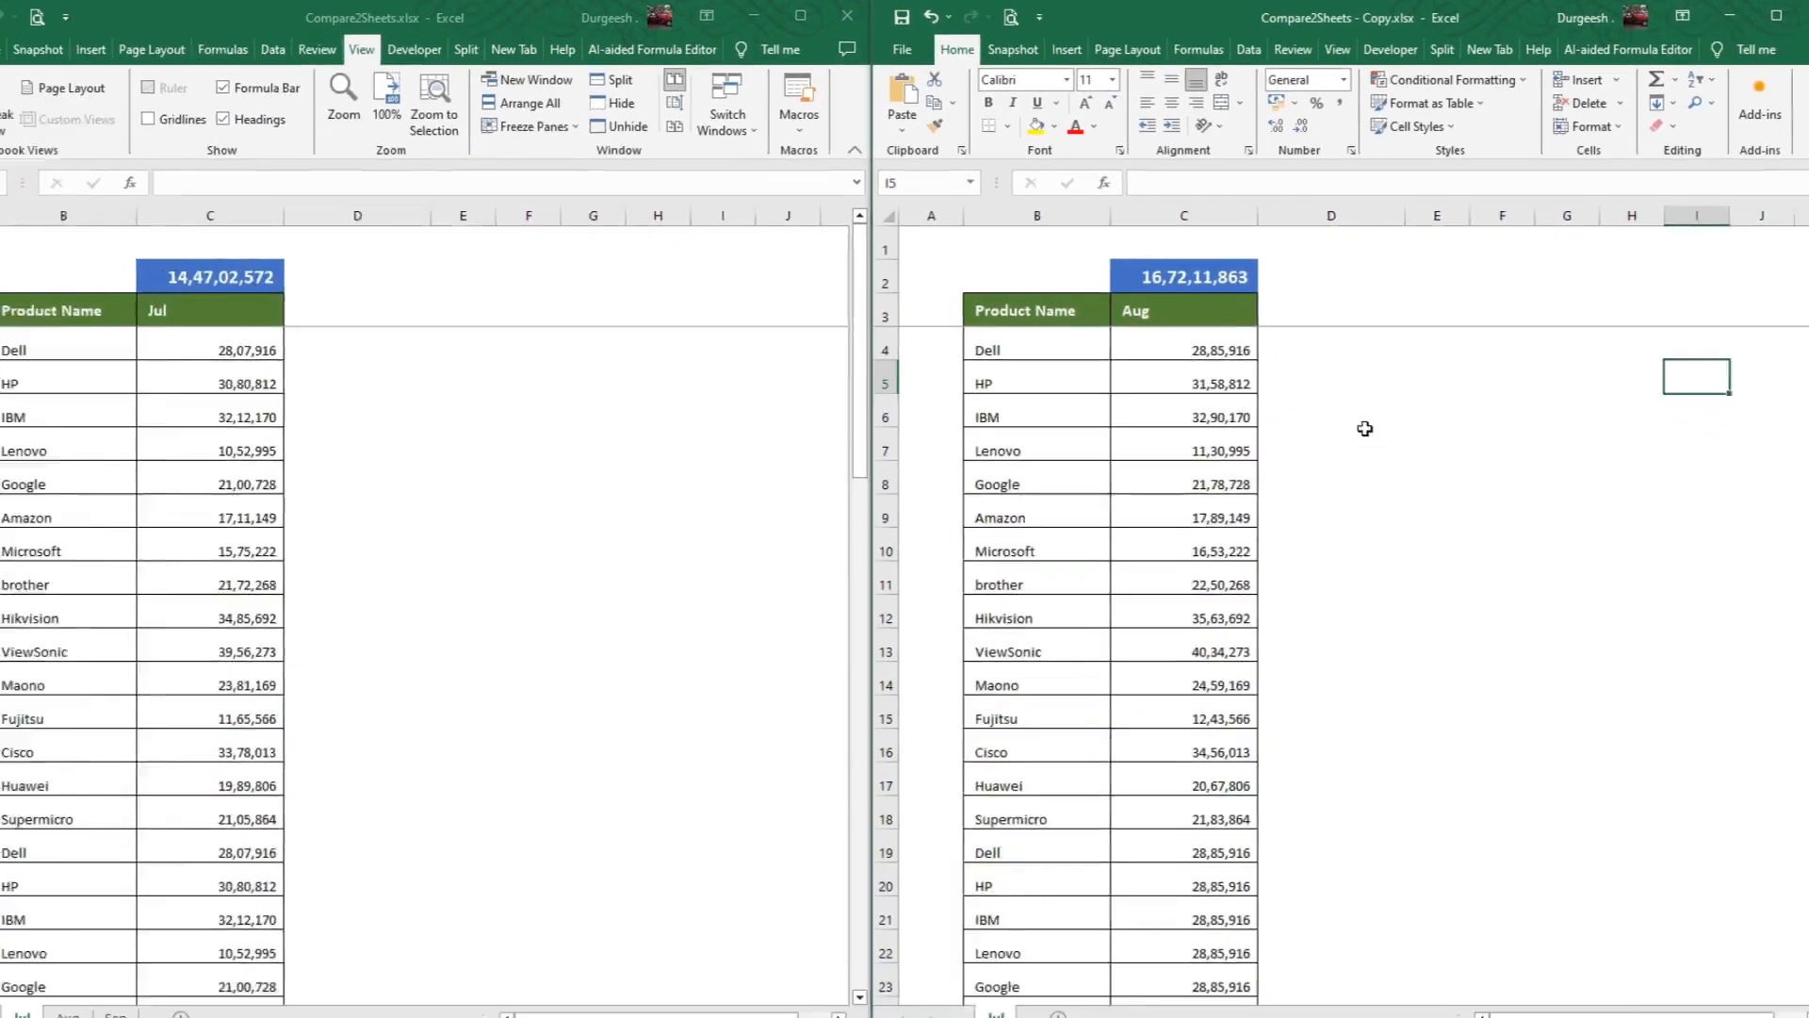
Step: From Compare2Sheets.xlsx, arrange the two workbook windows horizontally
{"action": "left_click", "coordinate": [1357, 434]}
{"action": "scroll", "coordinate": [1357, 435], "scroll_direction": "down", "scroll_amount": 10}
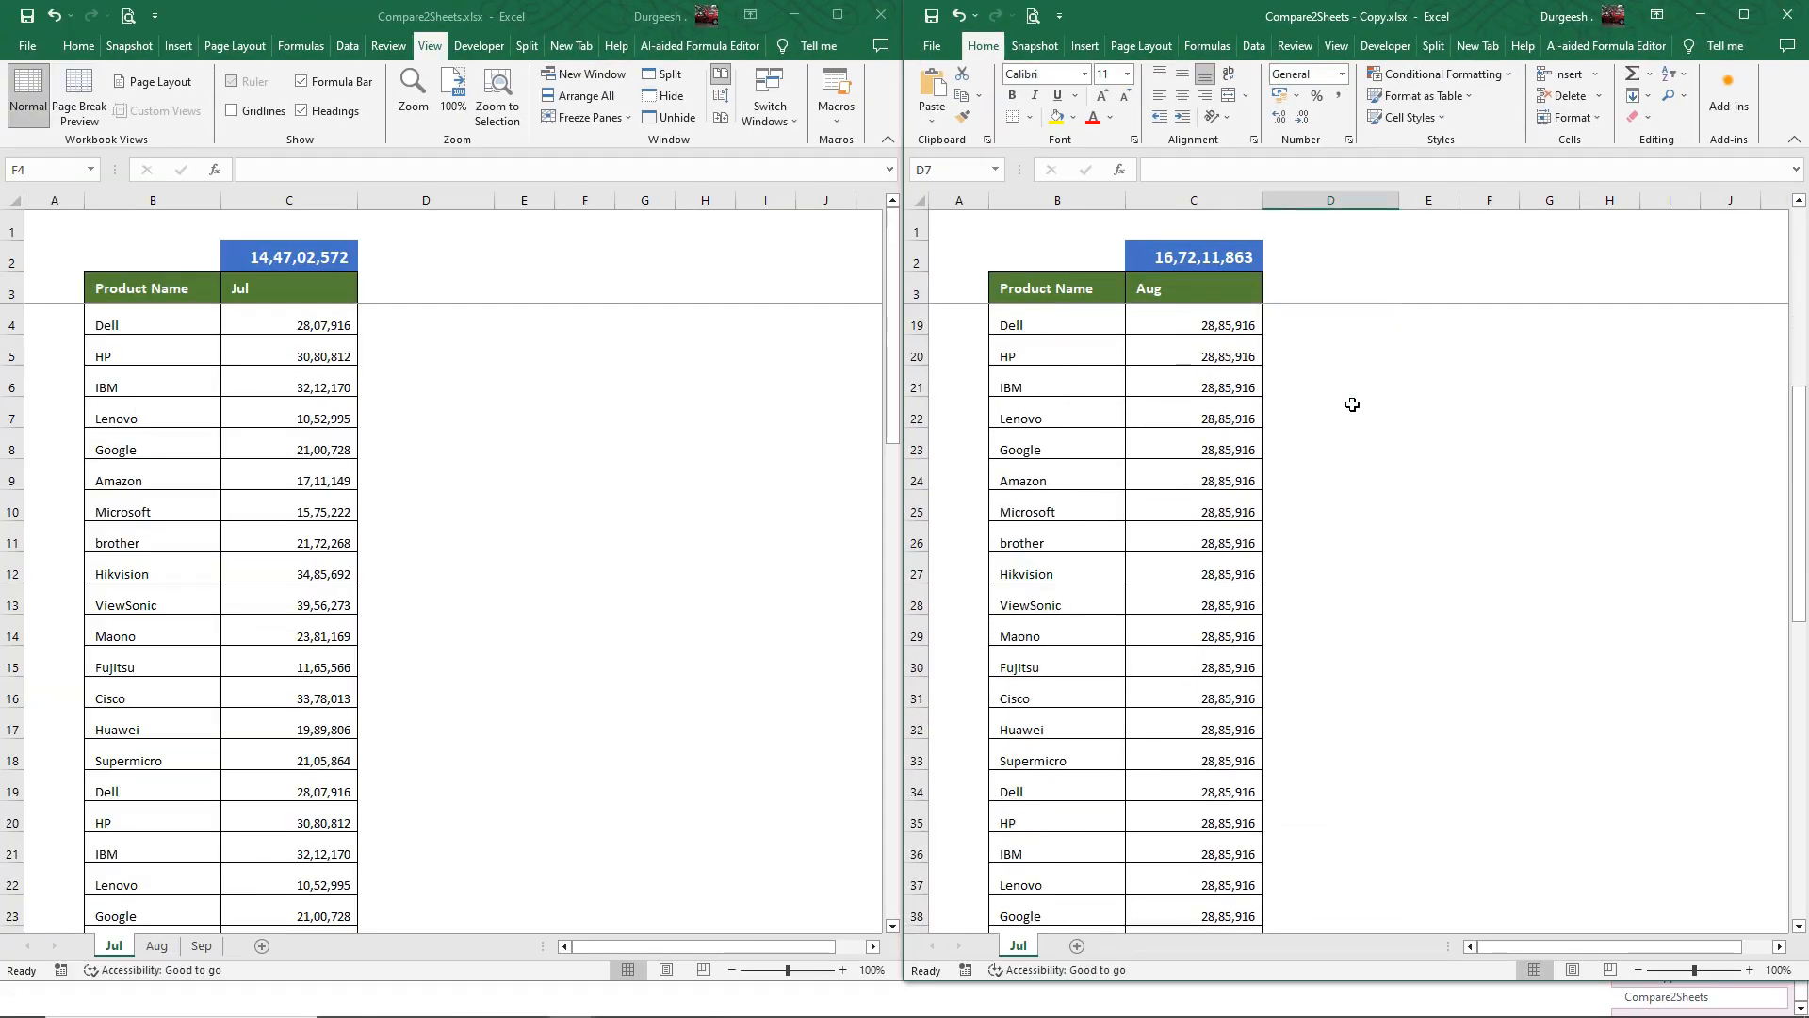
{"action": "scroll", "coordinate": [1352, 405], "scroll_direction": "up", "scroll_amount": 4}
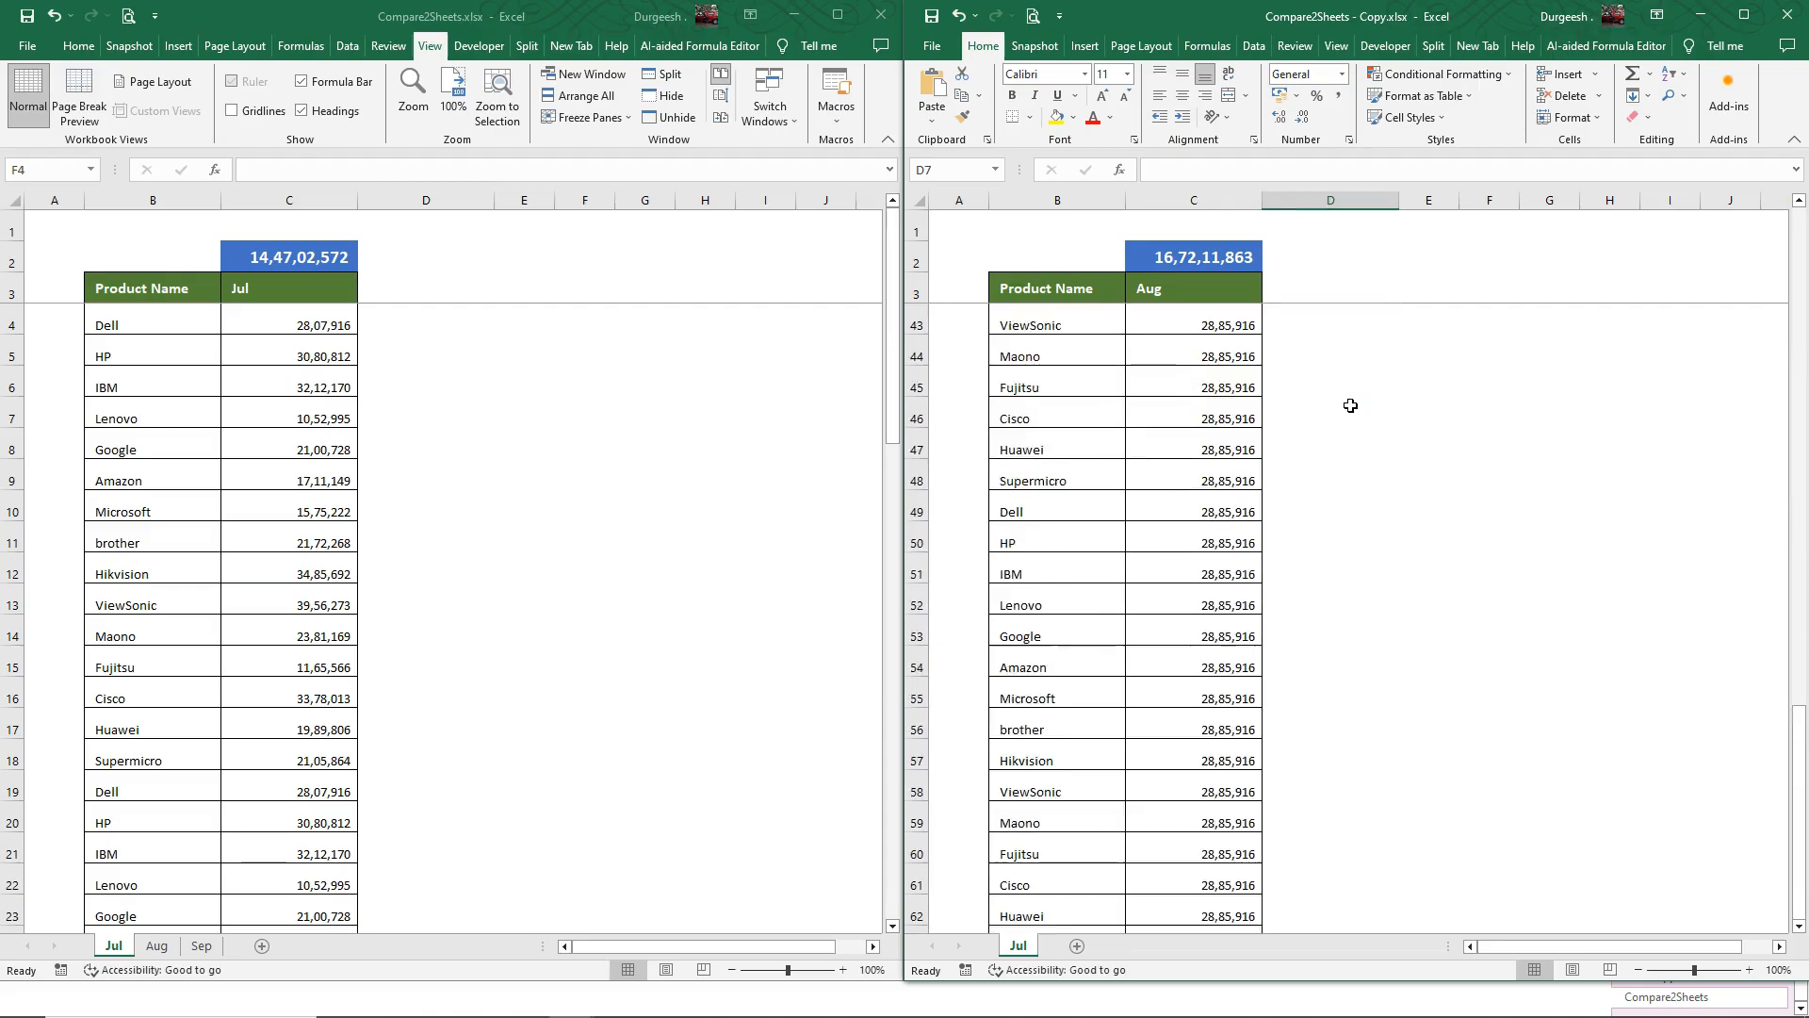
{"action": "scroll", "coordinate": [1350, 406], "scroll_direction": "up", "scroll_amount": 6}
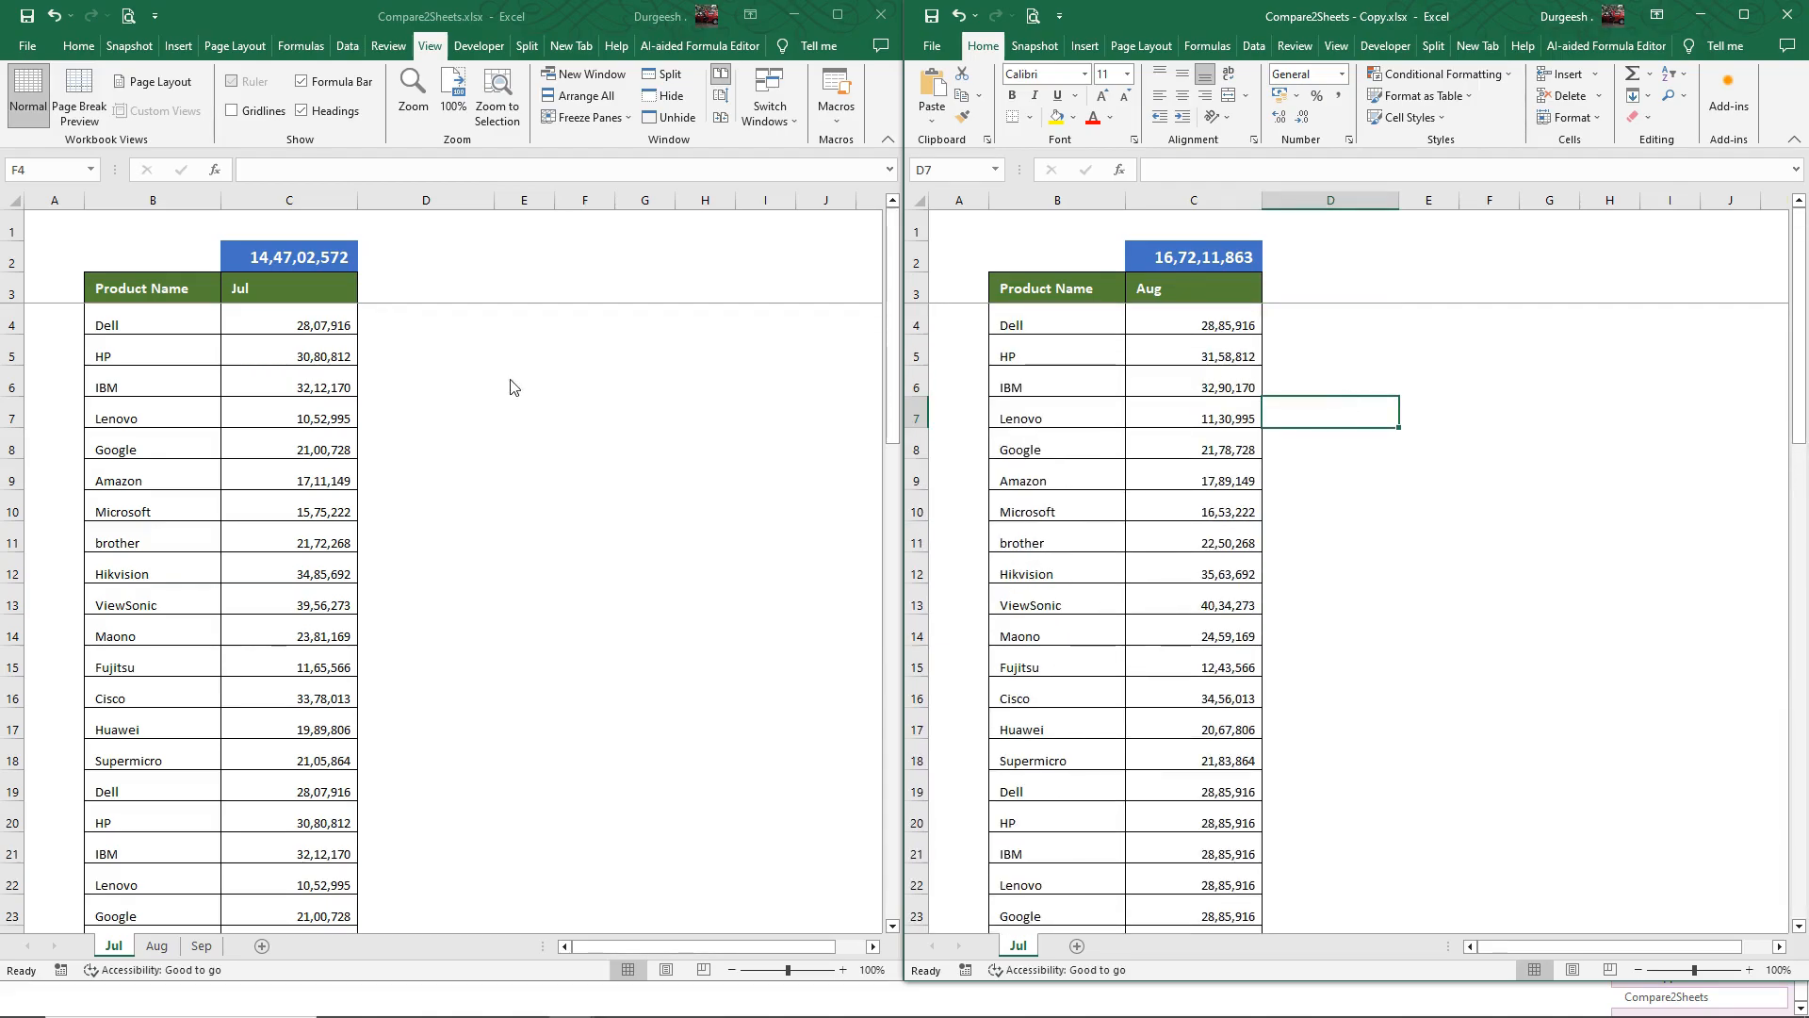
{"action": "left_click", "coordinate": [411, 361]}
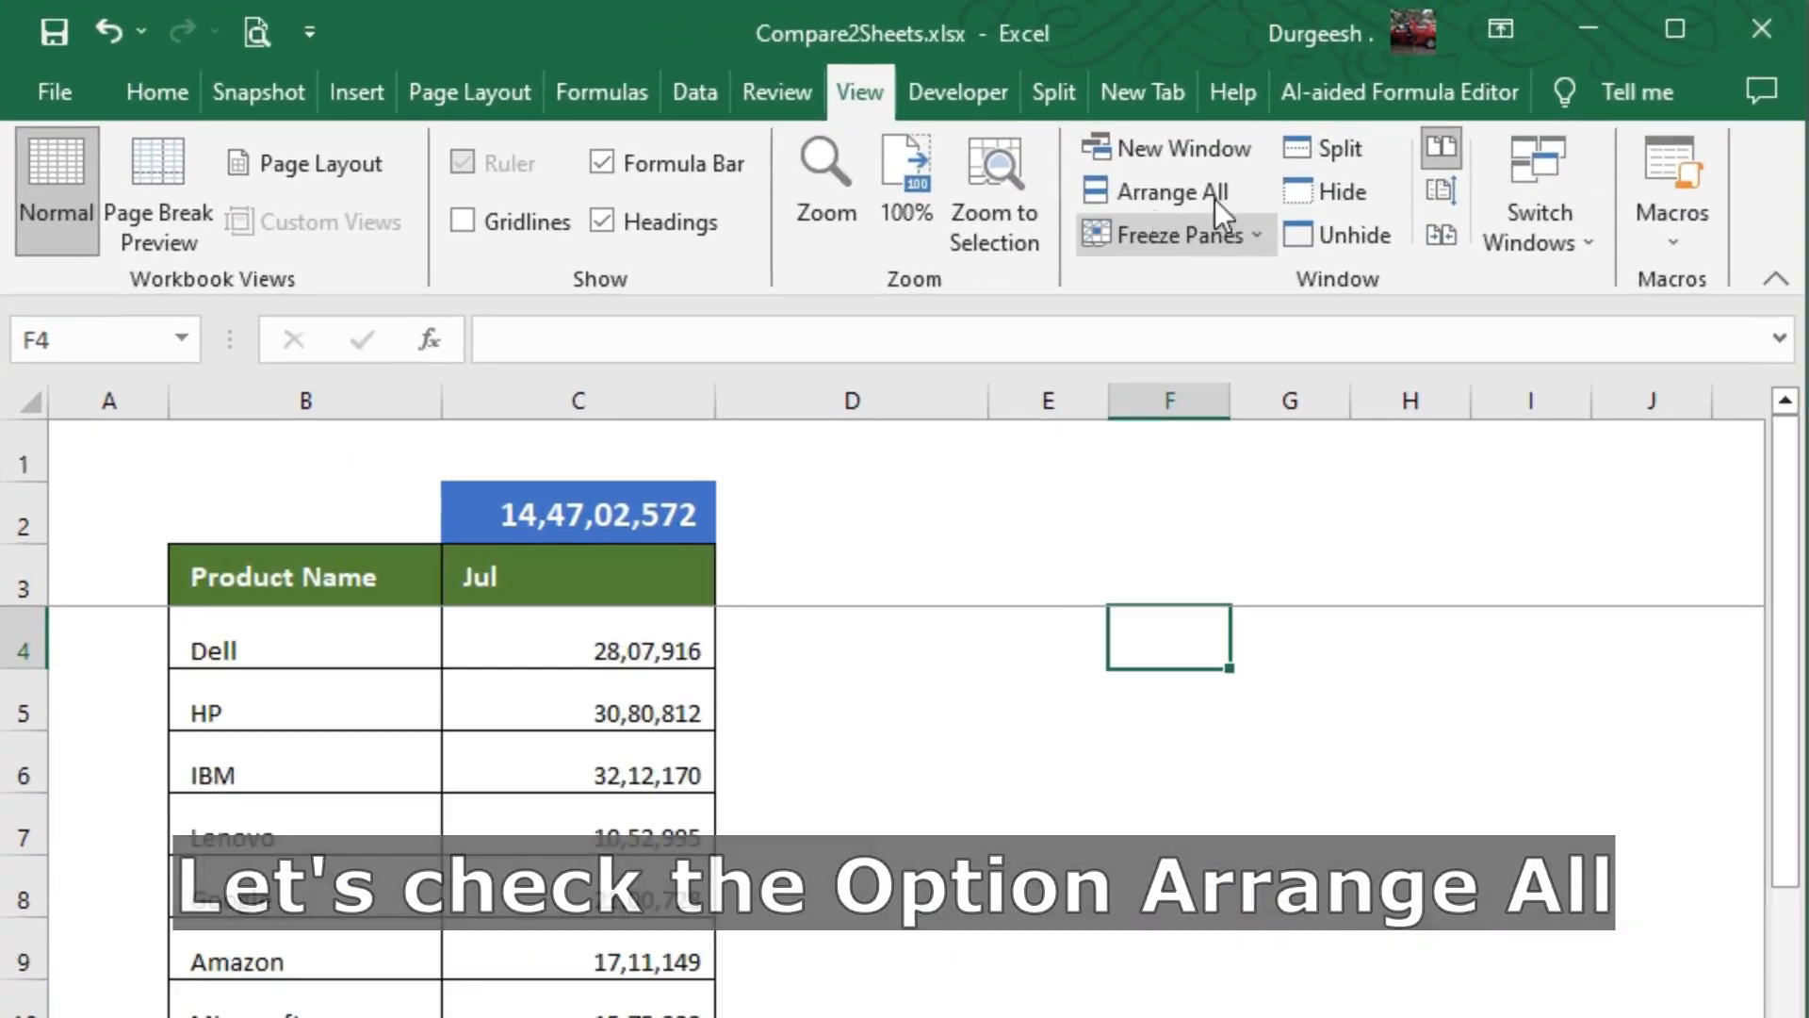
{"action": "left_click", "coordinate": [1186, 190]}
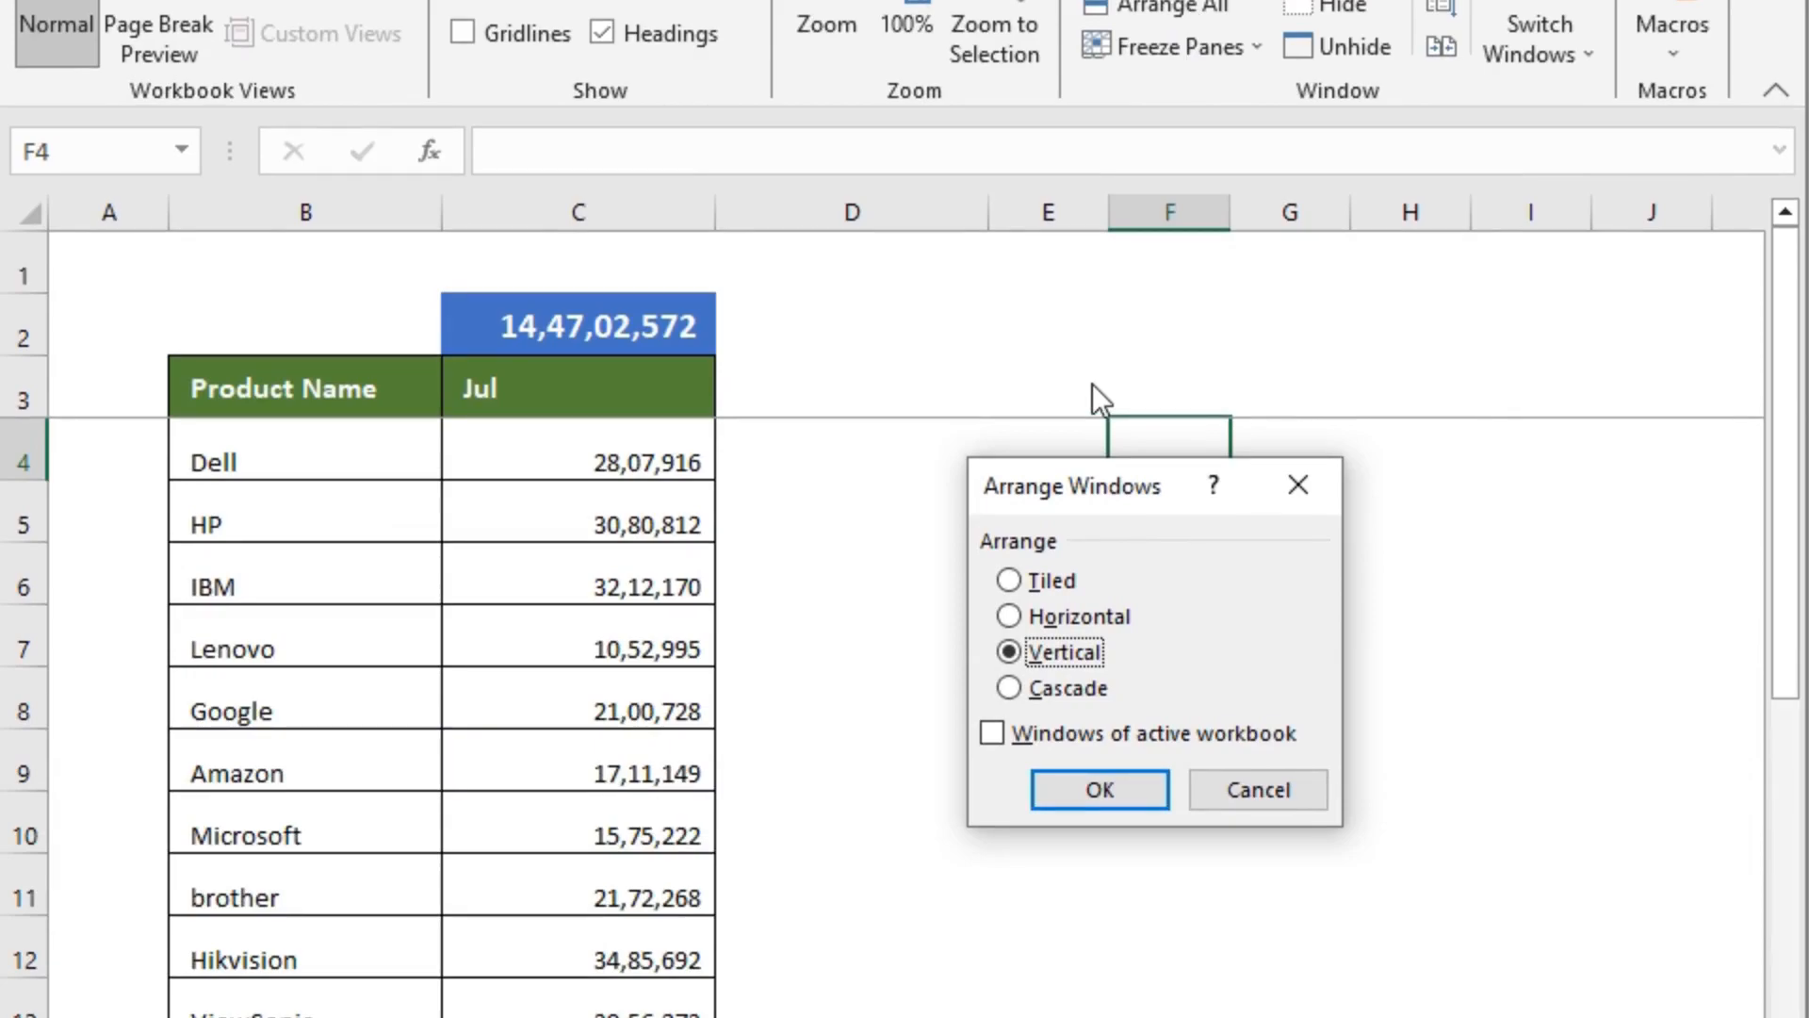
{"action": "left_click", "coordinate": [1049, 620]}
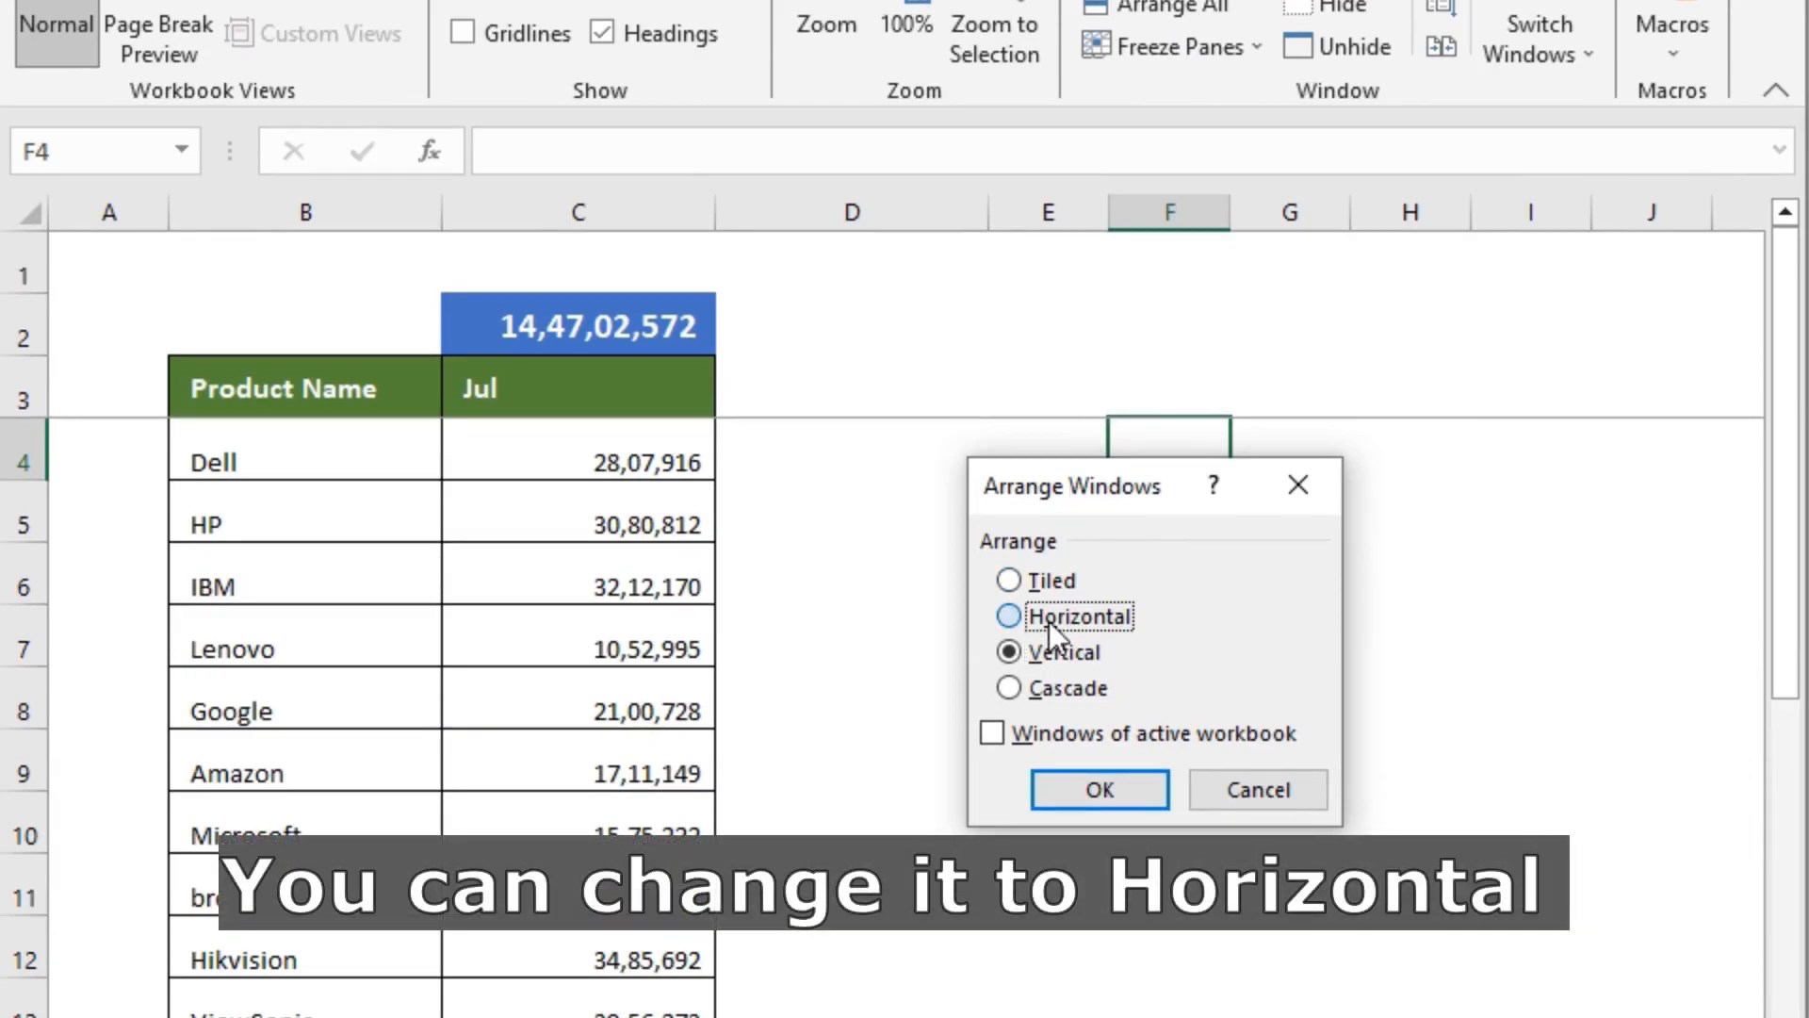
{"action": "left_click", "coordinate": [1099, 790]}
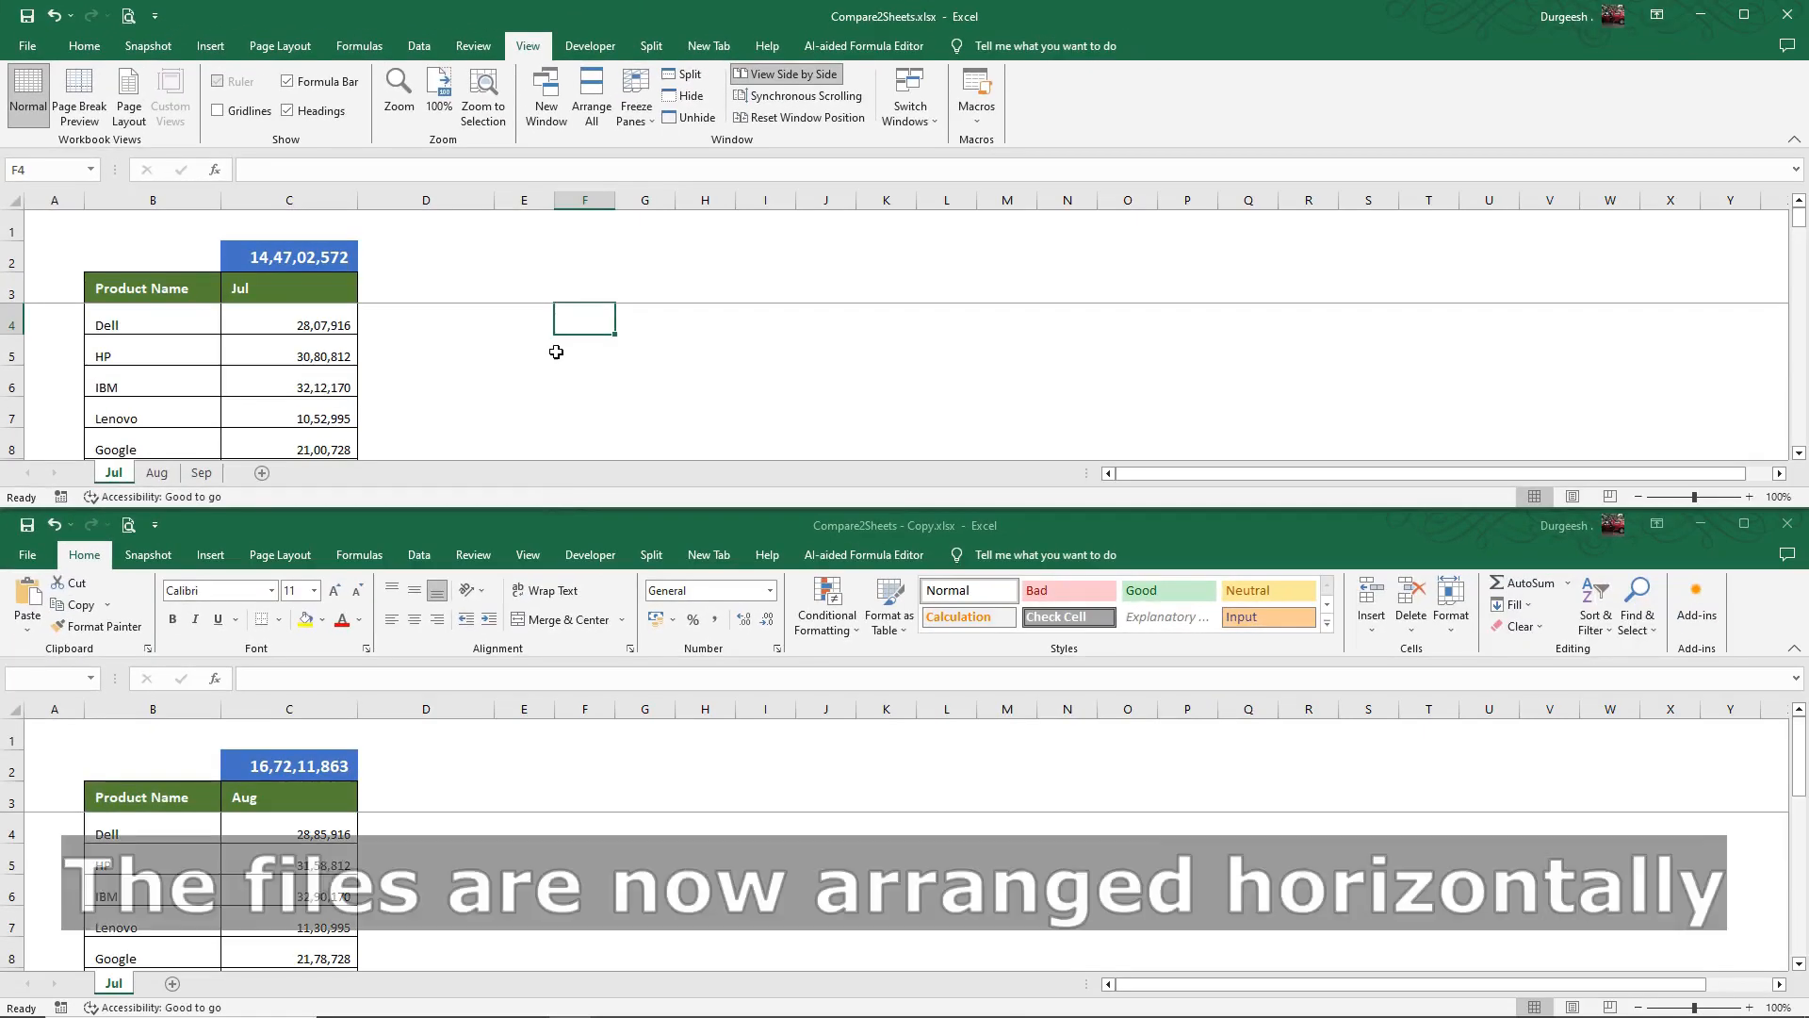
Step: Examine the product rows in the Jul workbook and the Aug workbook independently in the horizontal arrangement
{"action": "left_click", "coordinate": [489, 358]}
{"action": "scroll", "coordinate": [489, 366], "scroll_direction": "down", "scroll_amount": 10}
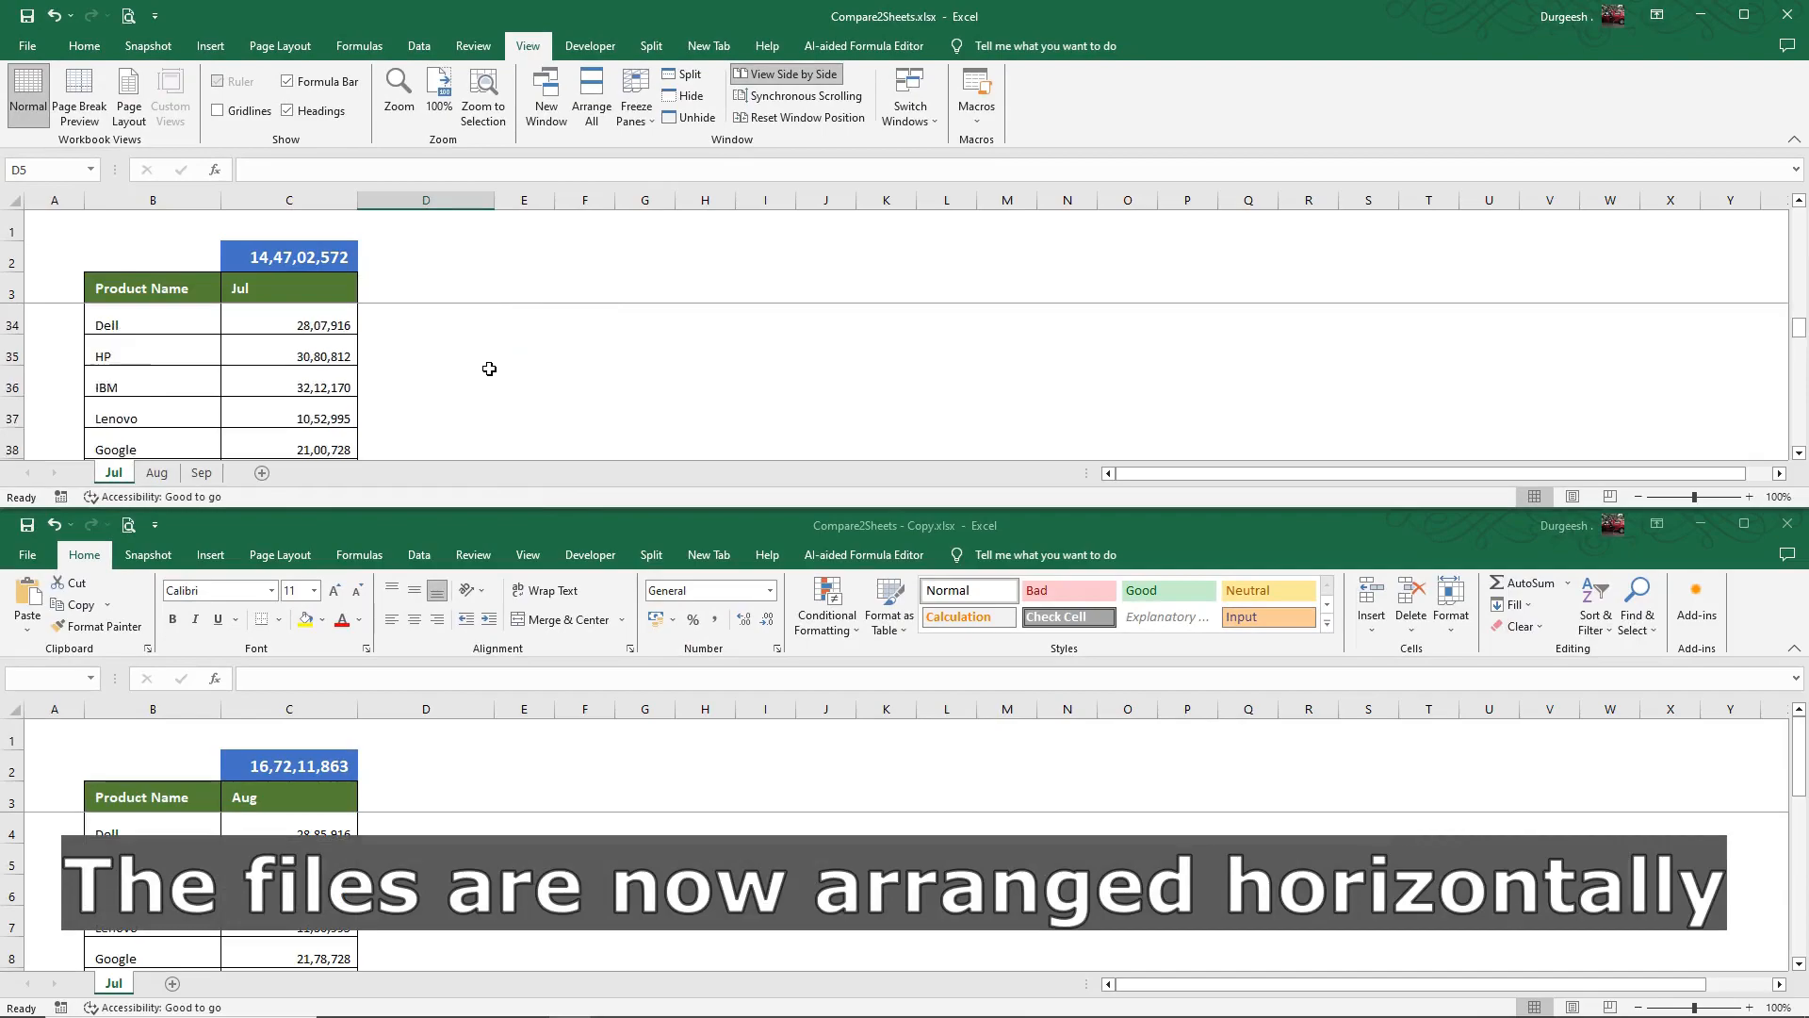
{"action": "scroll", "coordinate": [489, 369], "scroll_direction": "down", "scroll_amount": 1}
{"action": "left_click", "coordinate": [442, 782]}
{"action": "scroll", "coordinate": [444, 752], "scroll_direction": "down", "scroll_amount": 6}
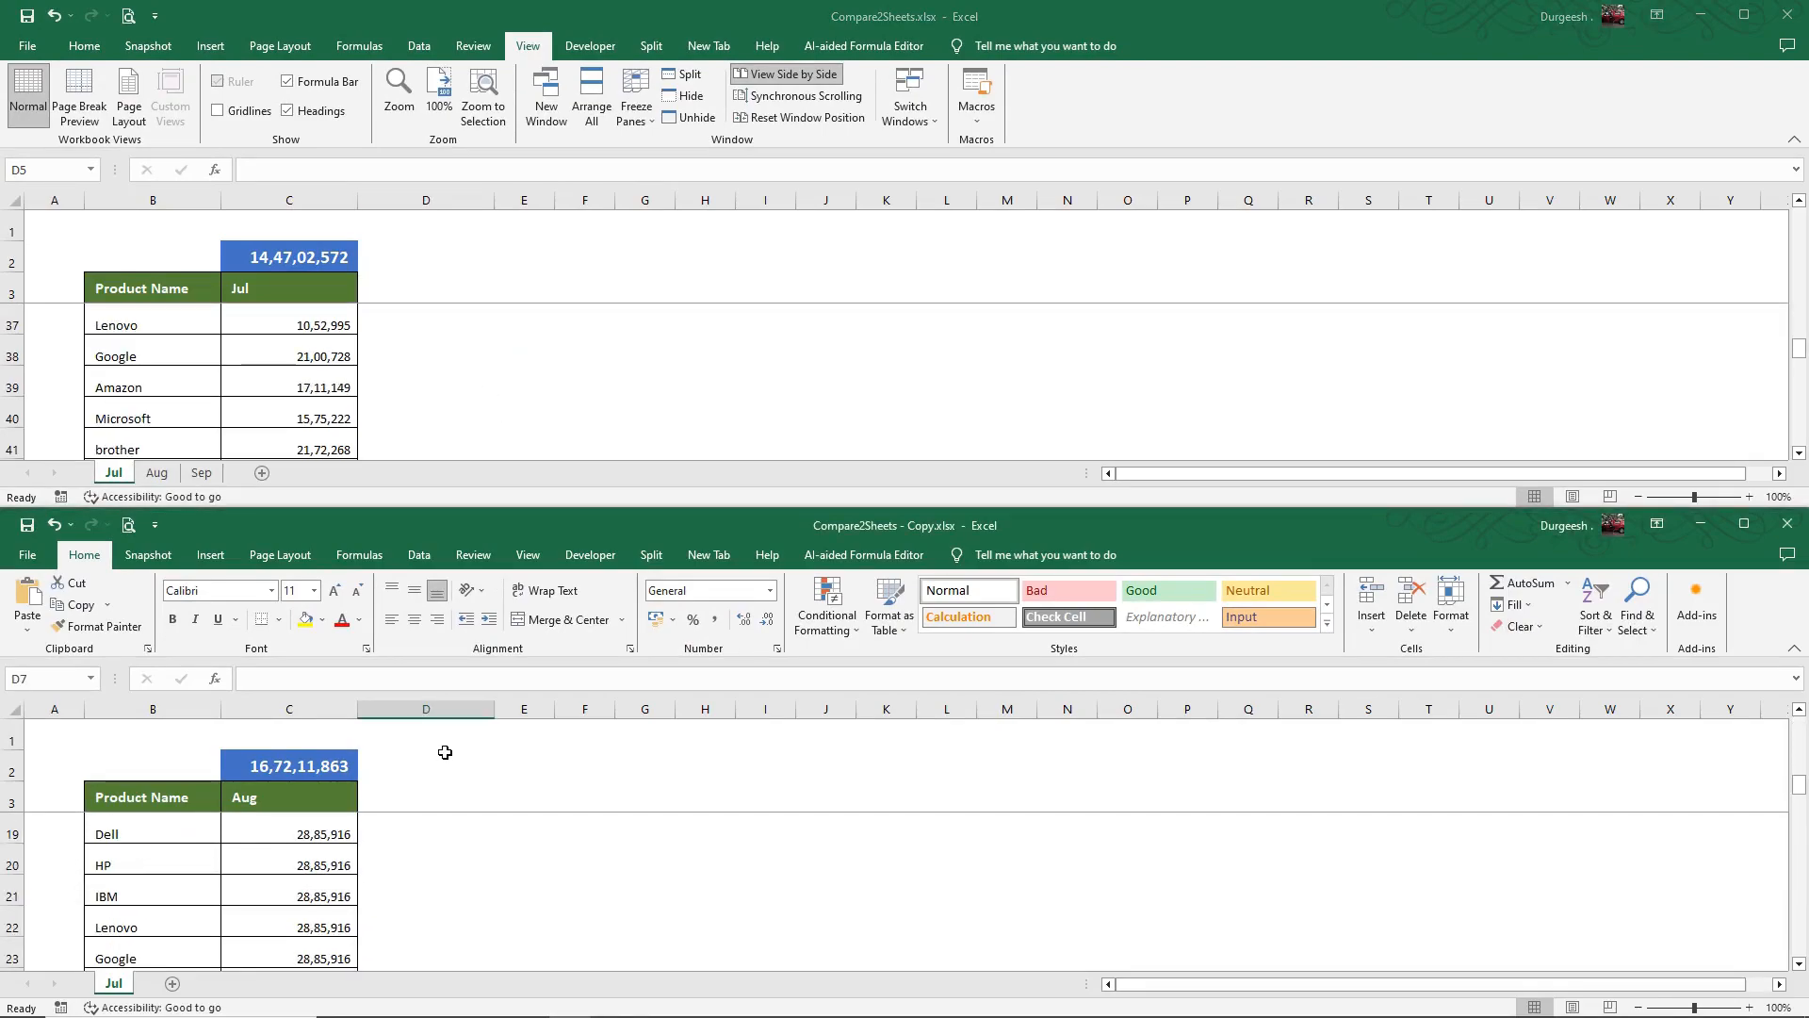
{"action": "scroll", "coordinate": [445, 752], "scroll_direction": "up", "scroll_amount": 6}
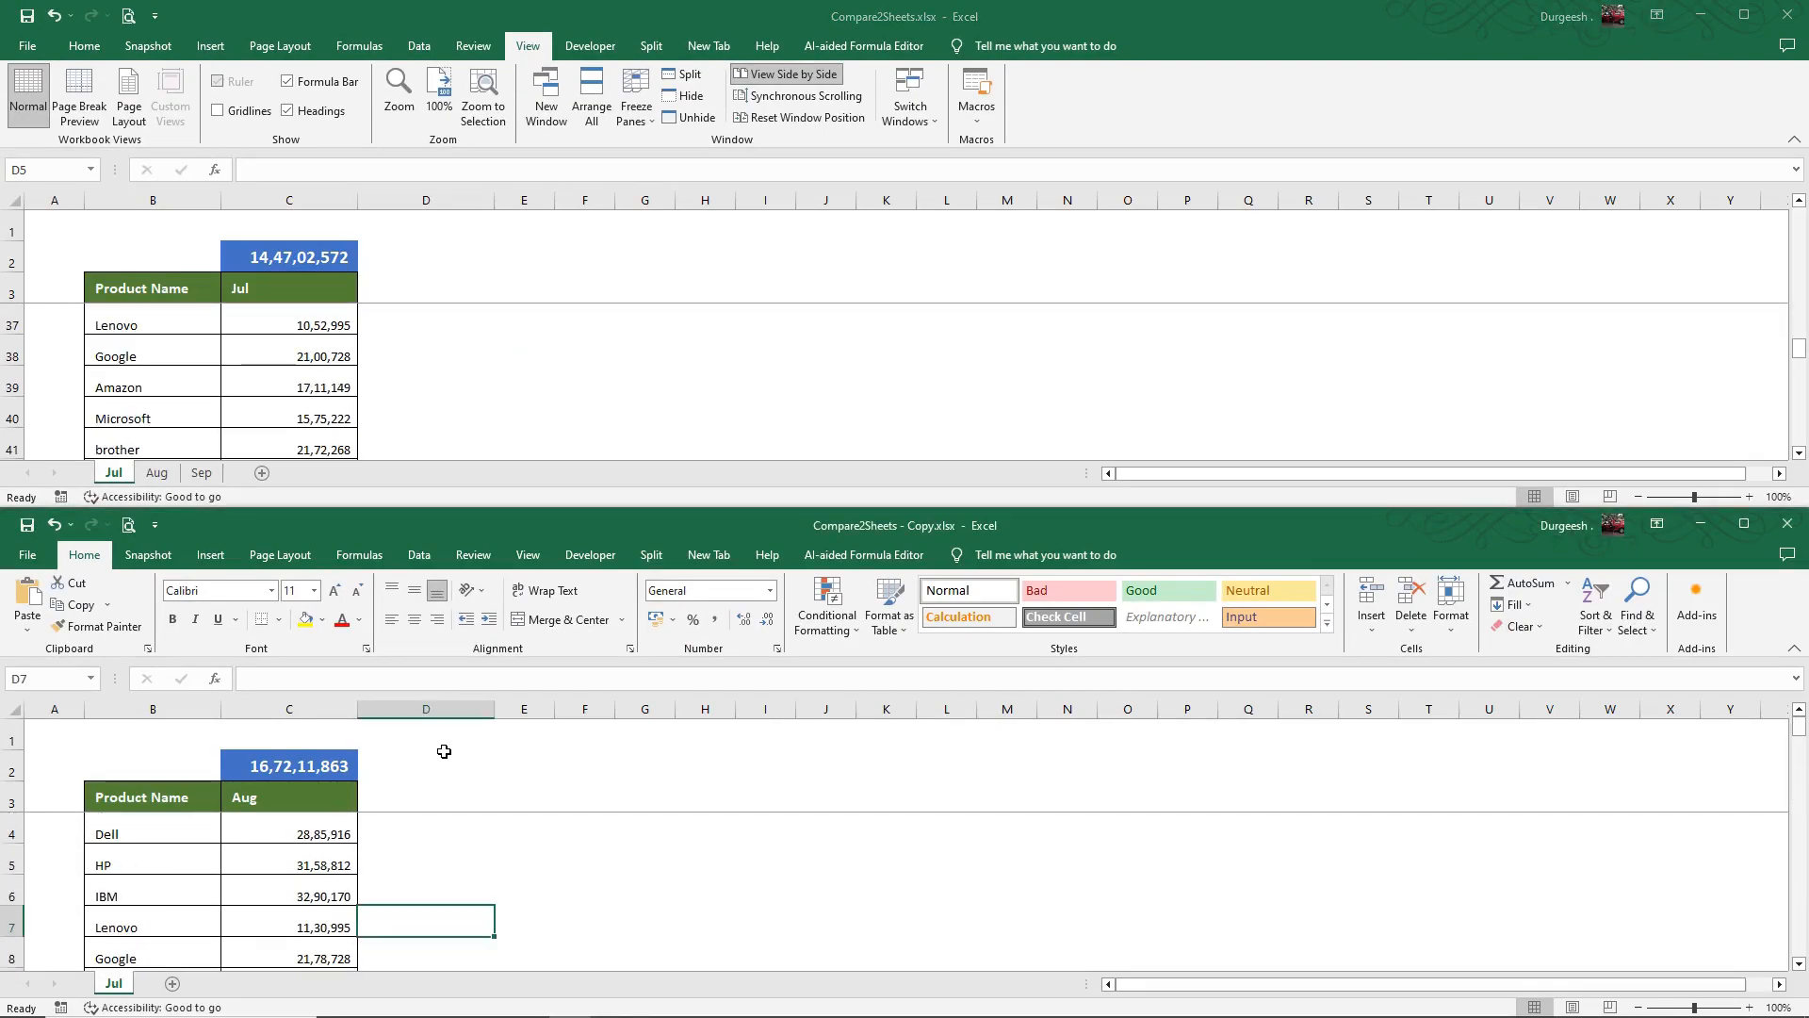
{"action": "left_click", "coordinate": [513, 364]}
{"action": "scroll", "coordinate": [502, 368], "scroll_direction": "up", "scroll_amount": 1}
{"action": "scroll", "coordinate": [501, 367], "scroll_direction": "up", "scroll_amount": 11}
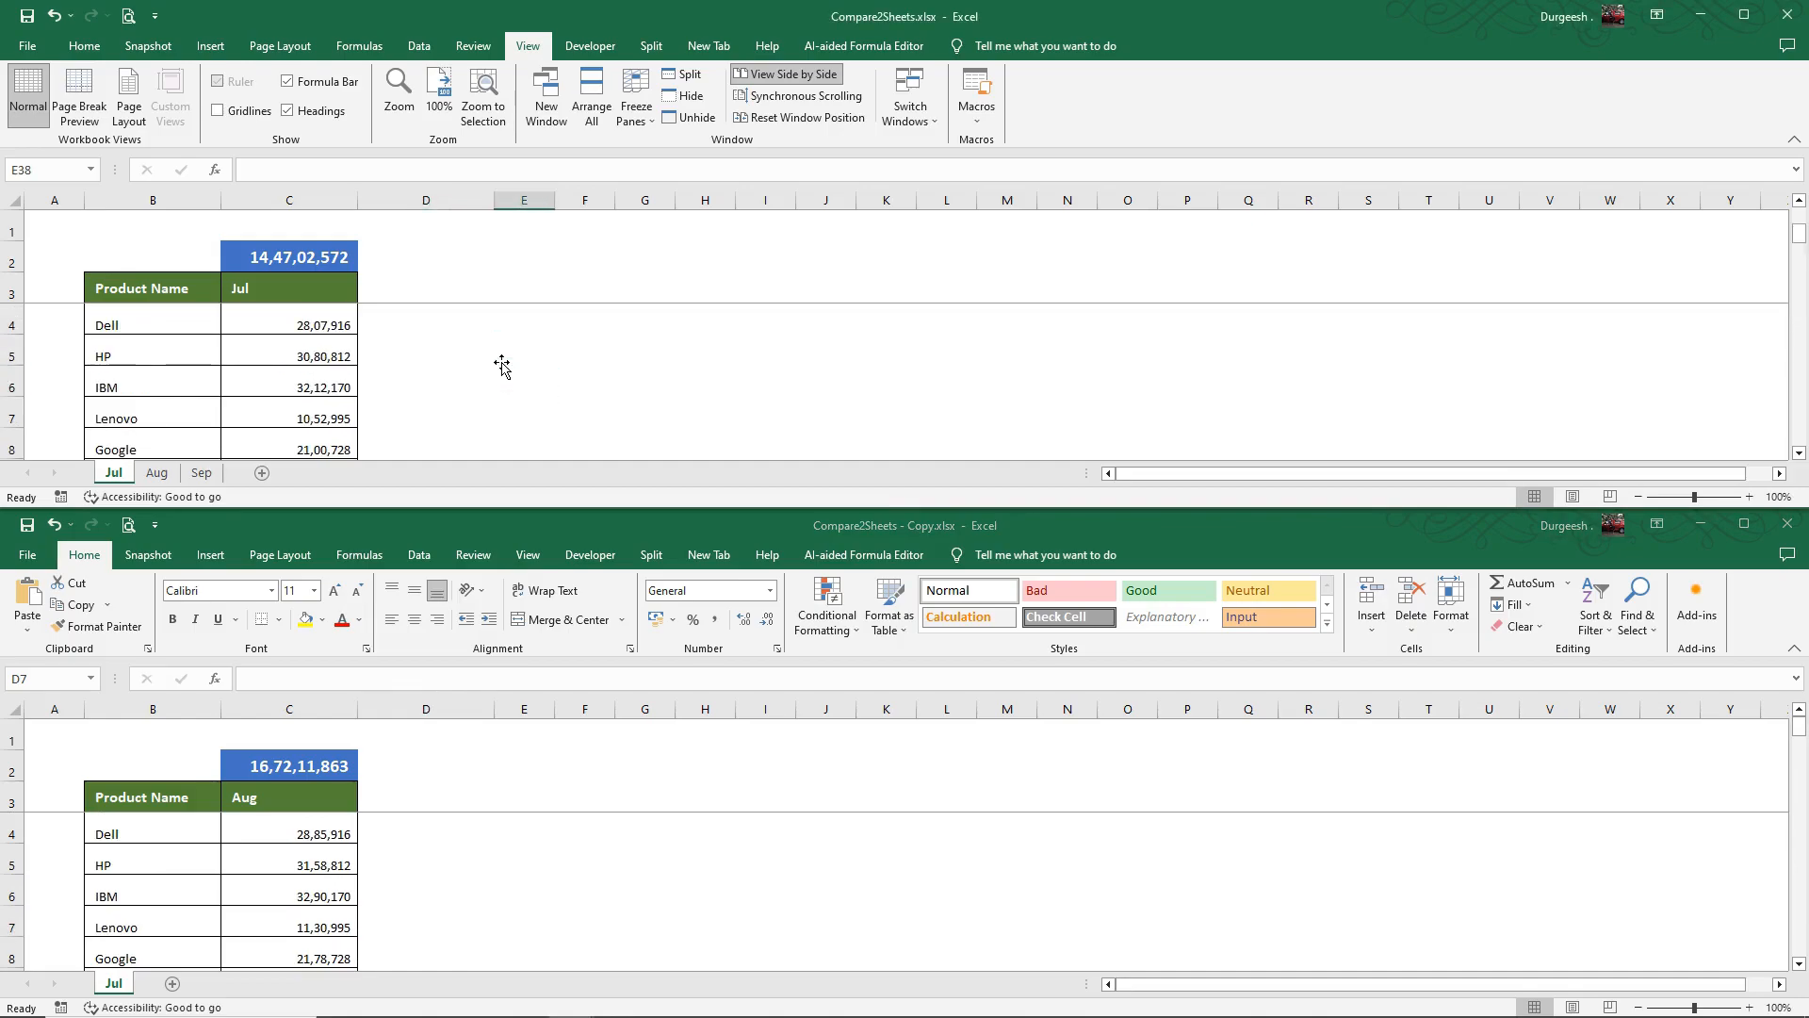
Step: Arrange the two workbook windows vertically
{"action": "left_click", "coordinate": [594, 104]}
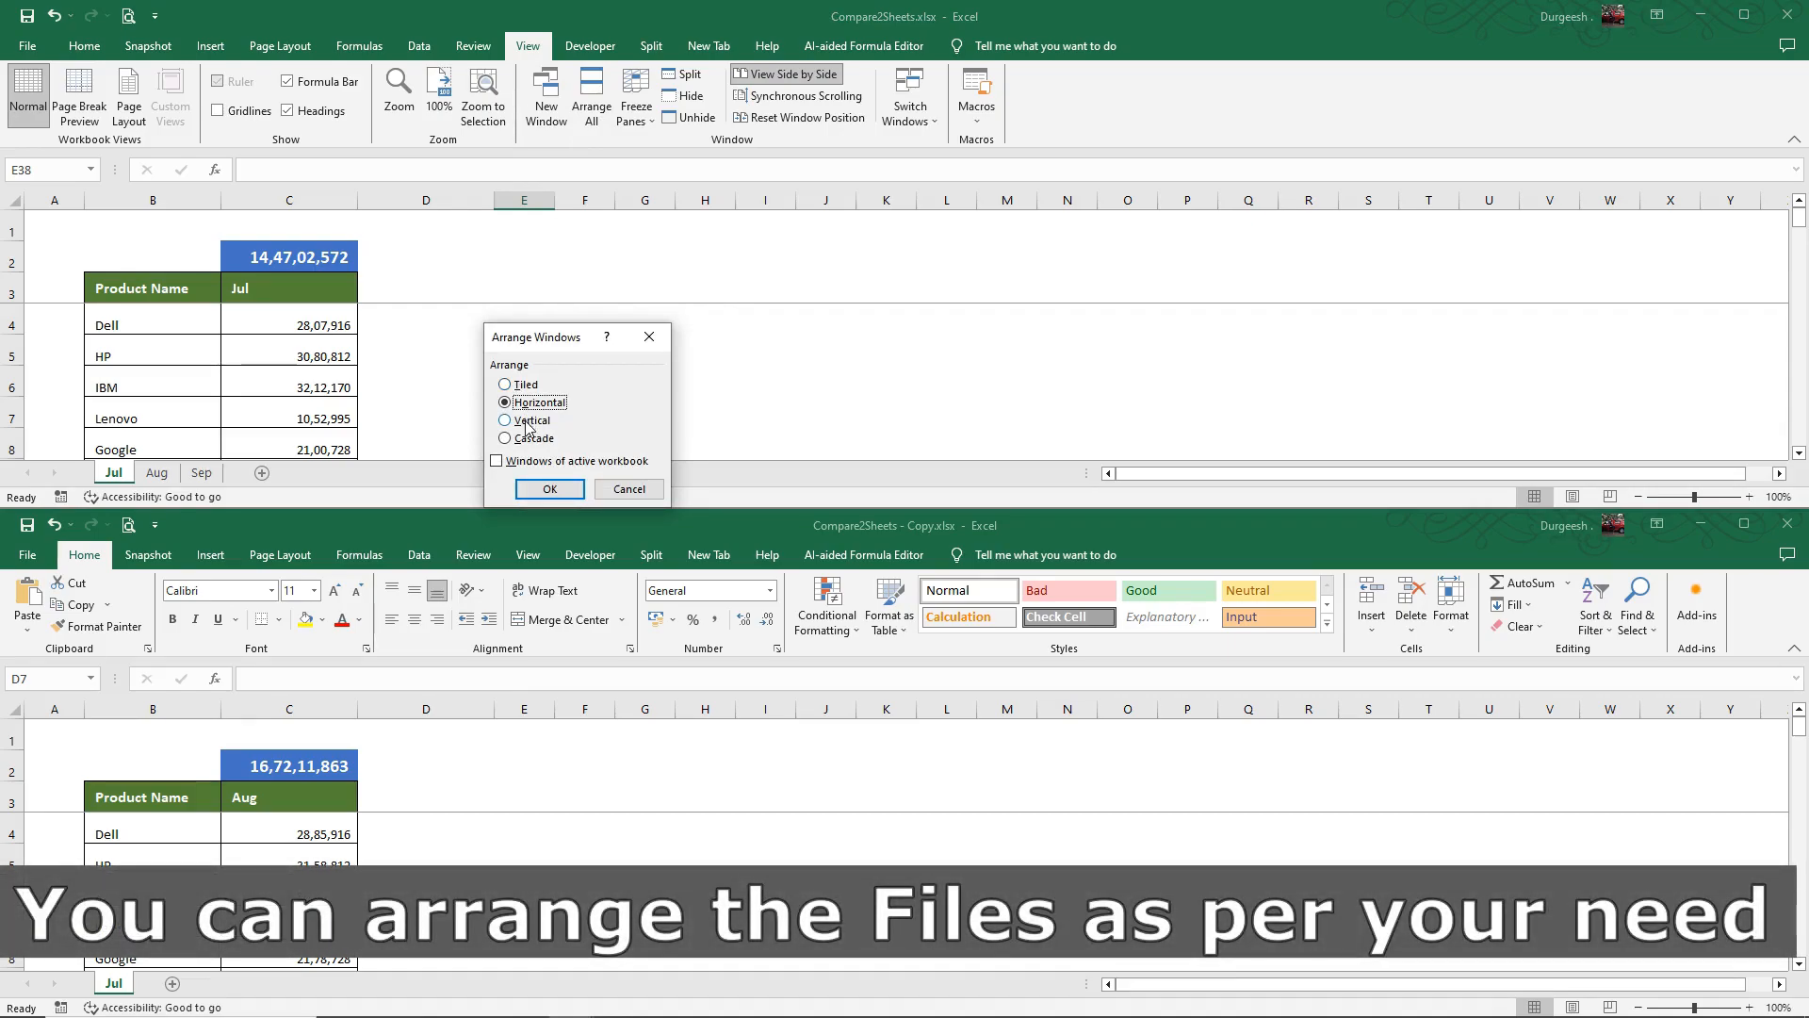
{"action": "left_click", "coordinate": [528, 420]}
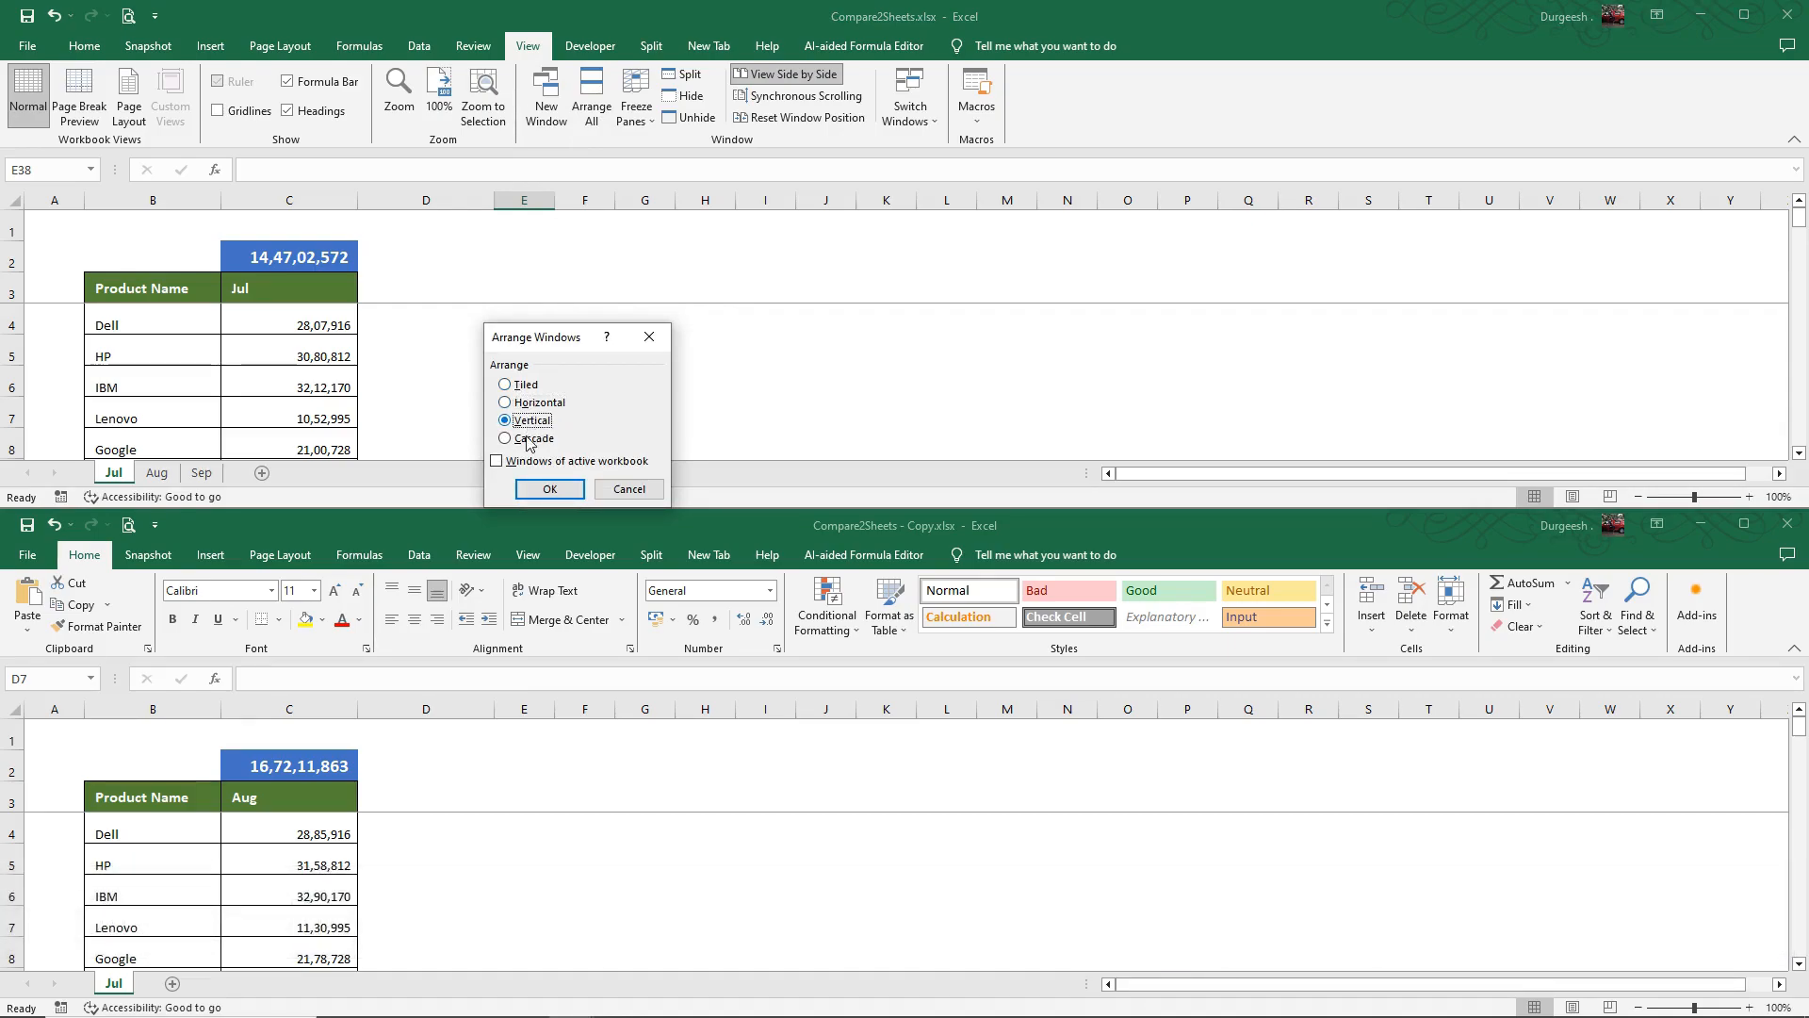
{"action": "left_click", "coordinate": [550, 489]}
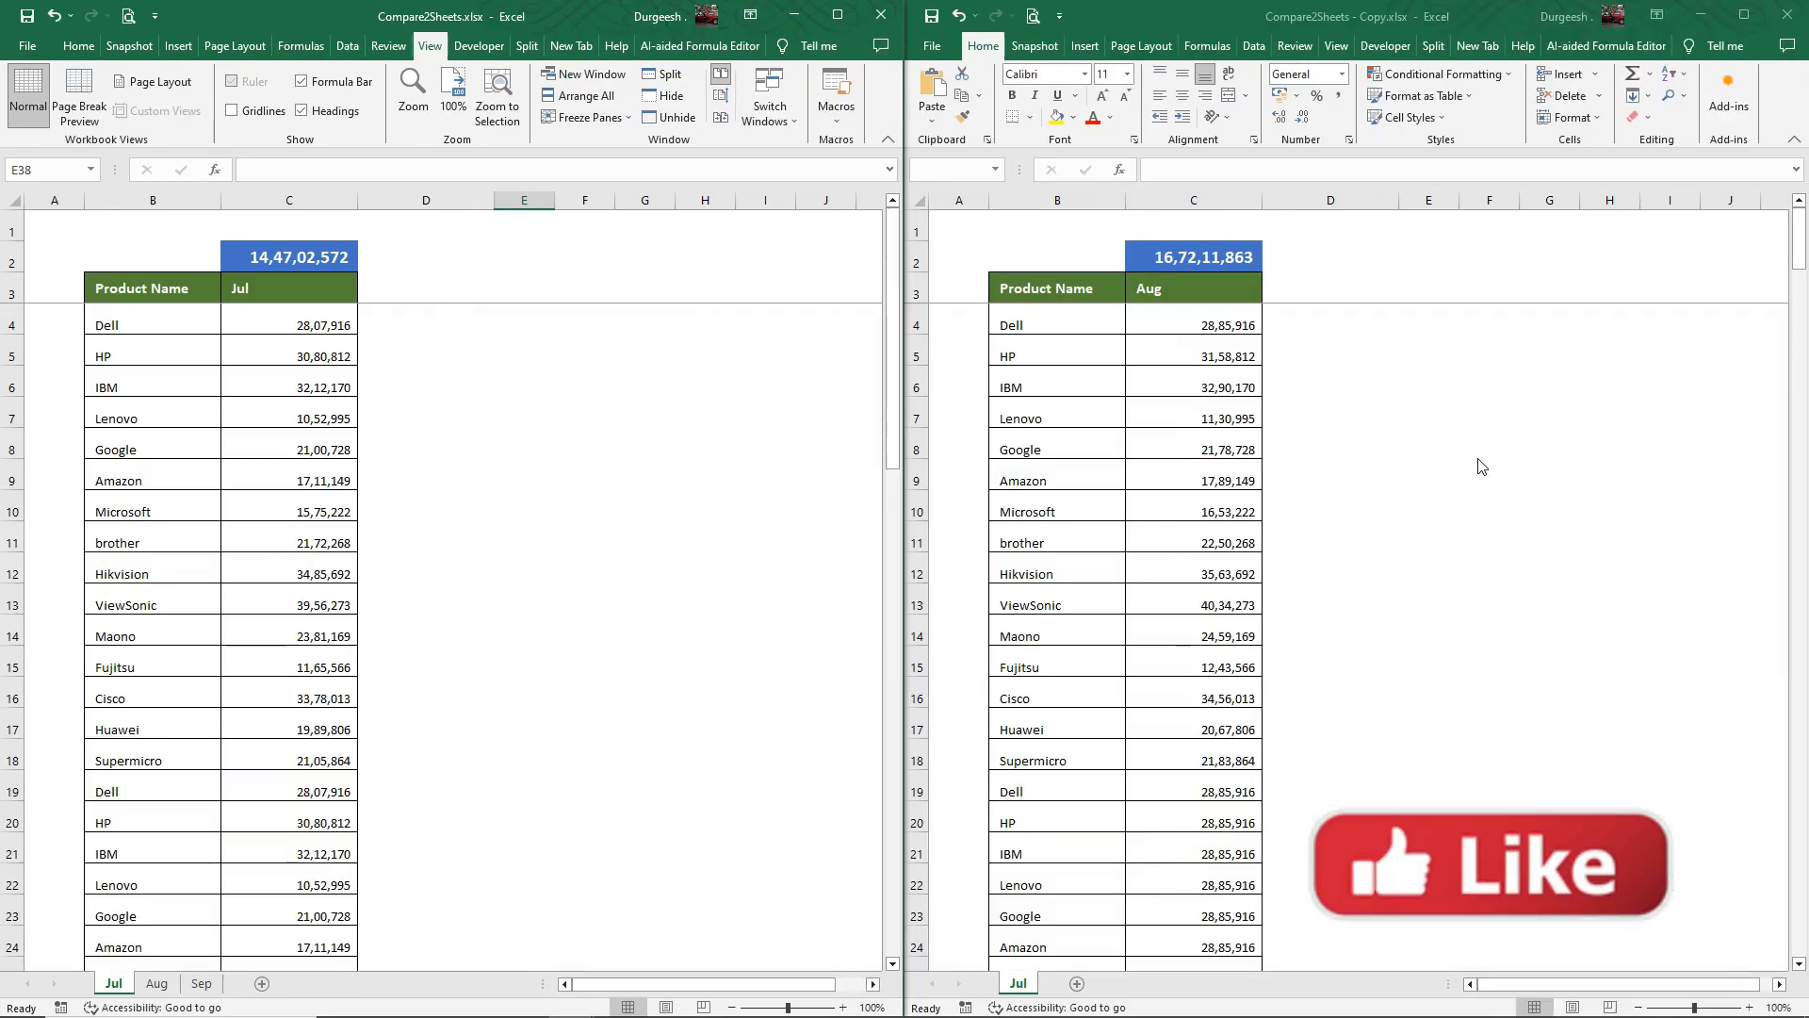
{"action": "left_click", "coordinate": [1363, 423]}
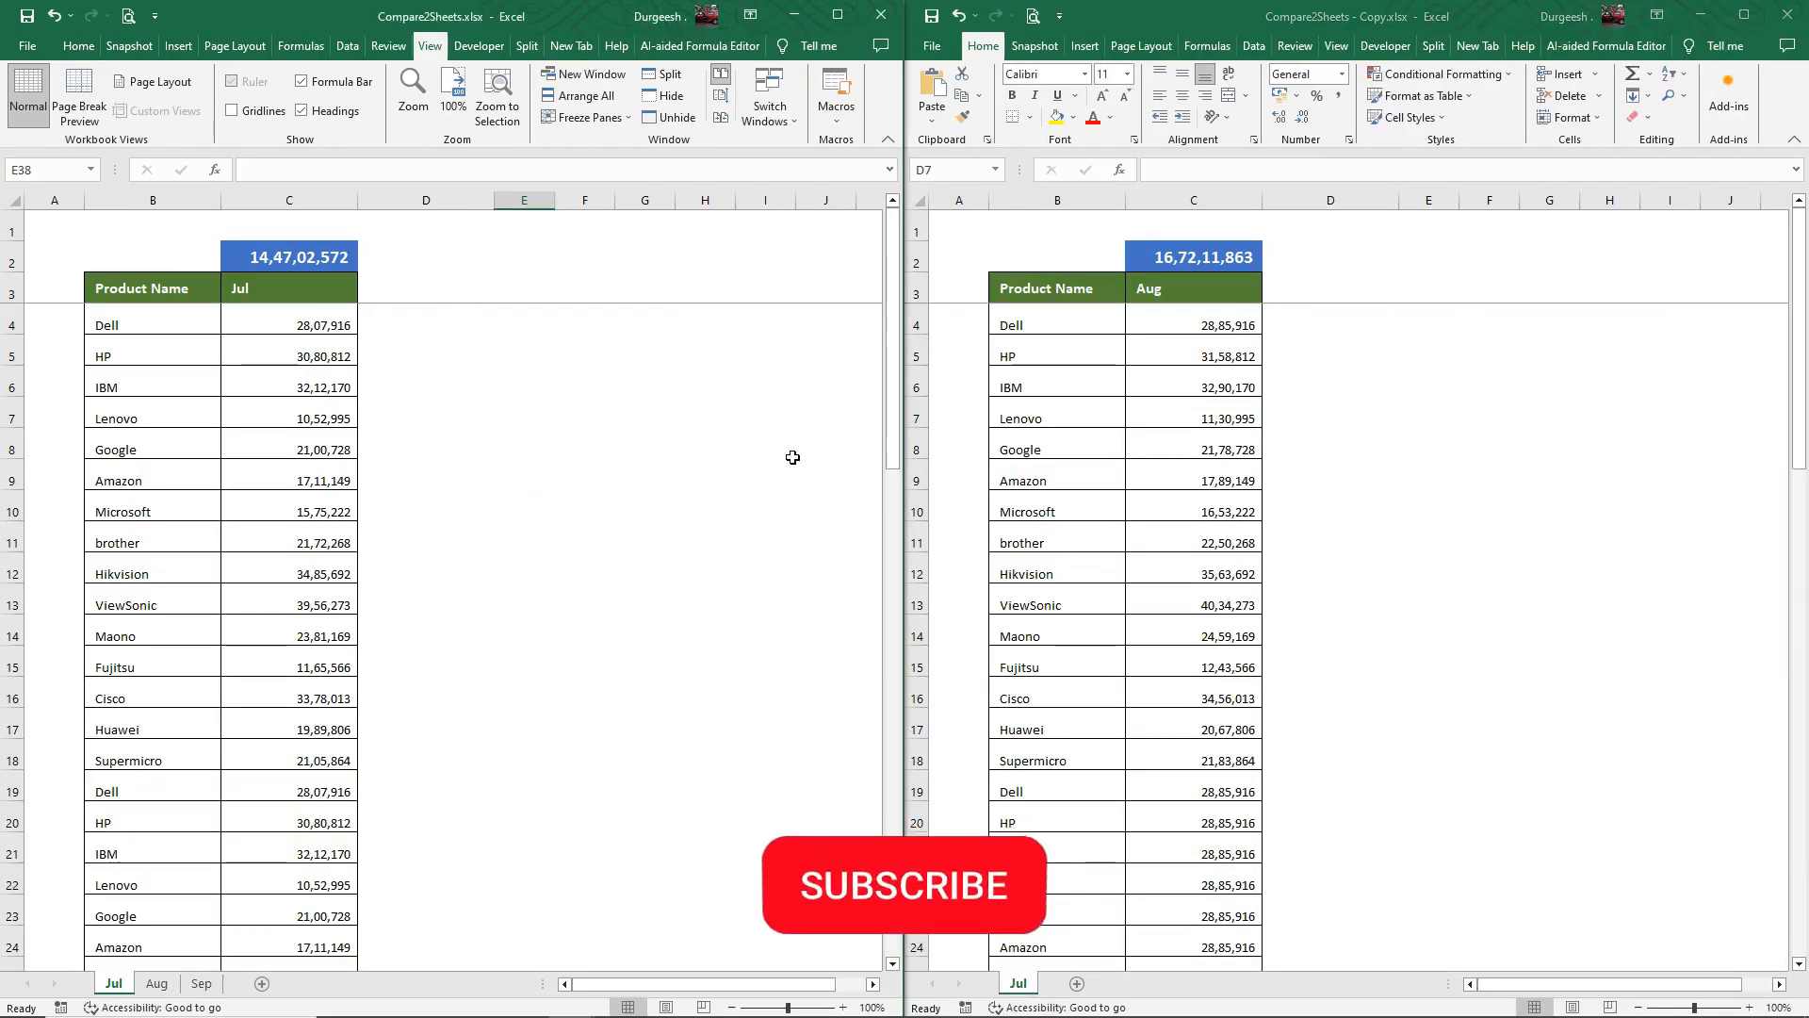
Step: Set the zoom magnification to 200% from the Compare2Sheets.xlsx window
{"action": "left_click", "coordinate": [491, 325]}
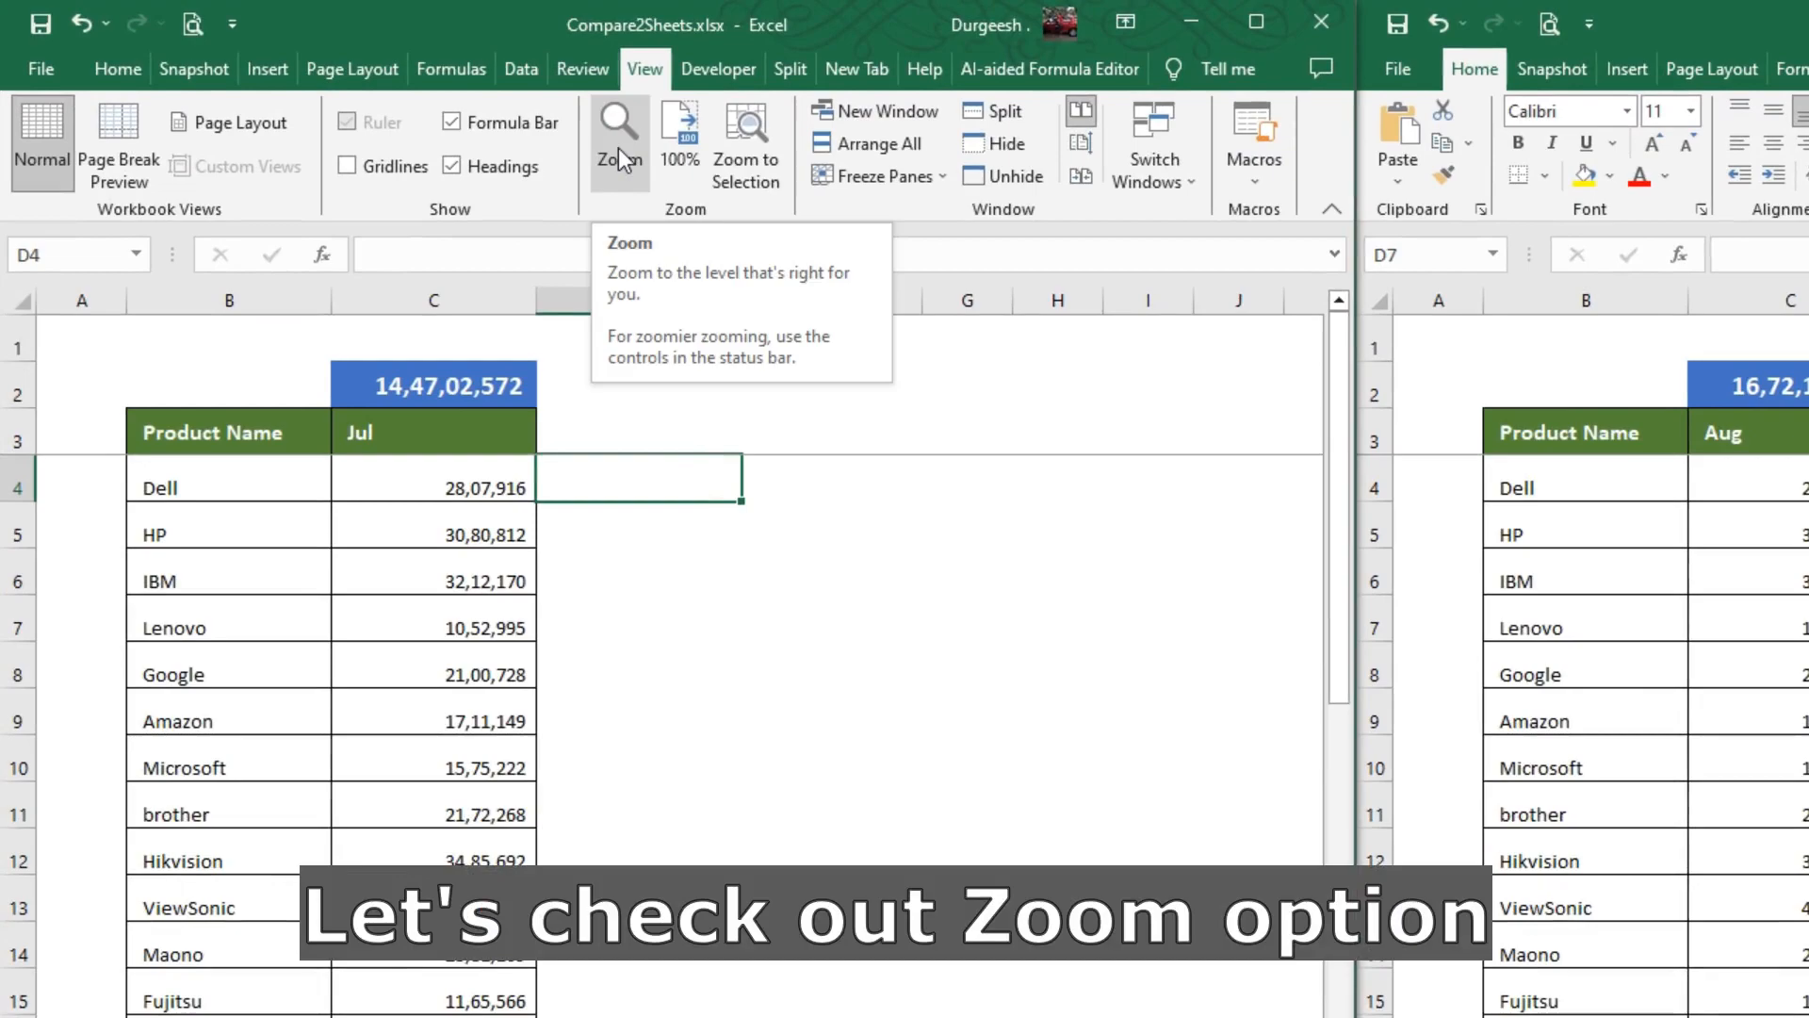
{"action": "left_click", "coordinate": [618, 149]}
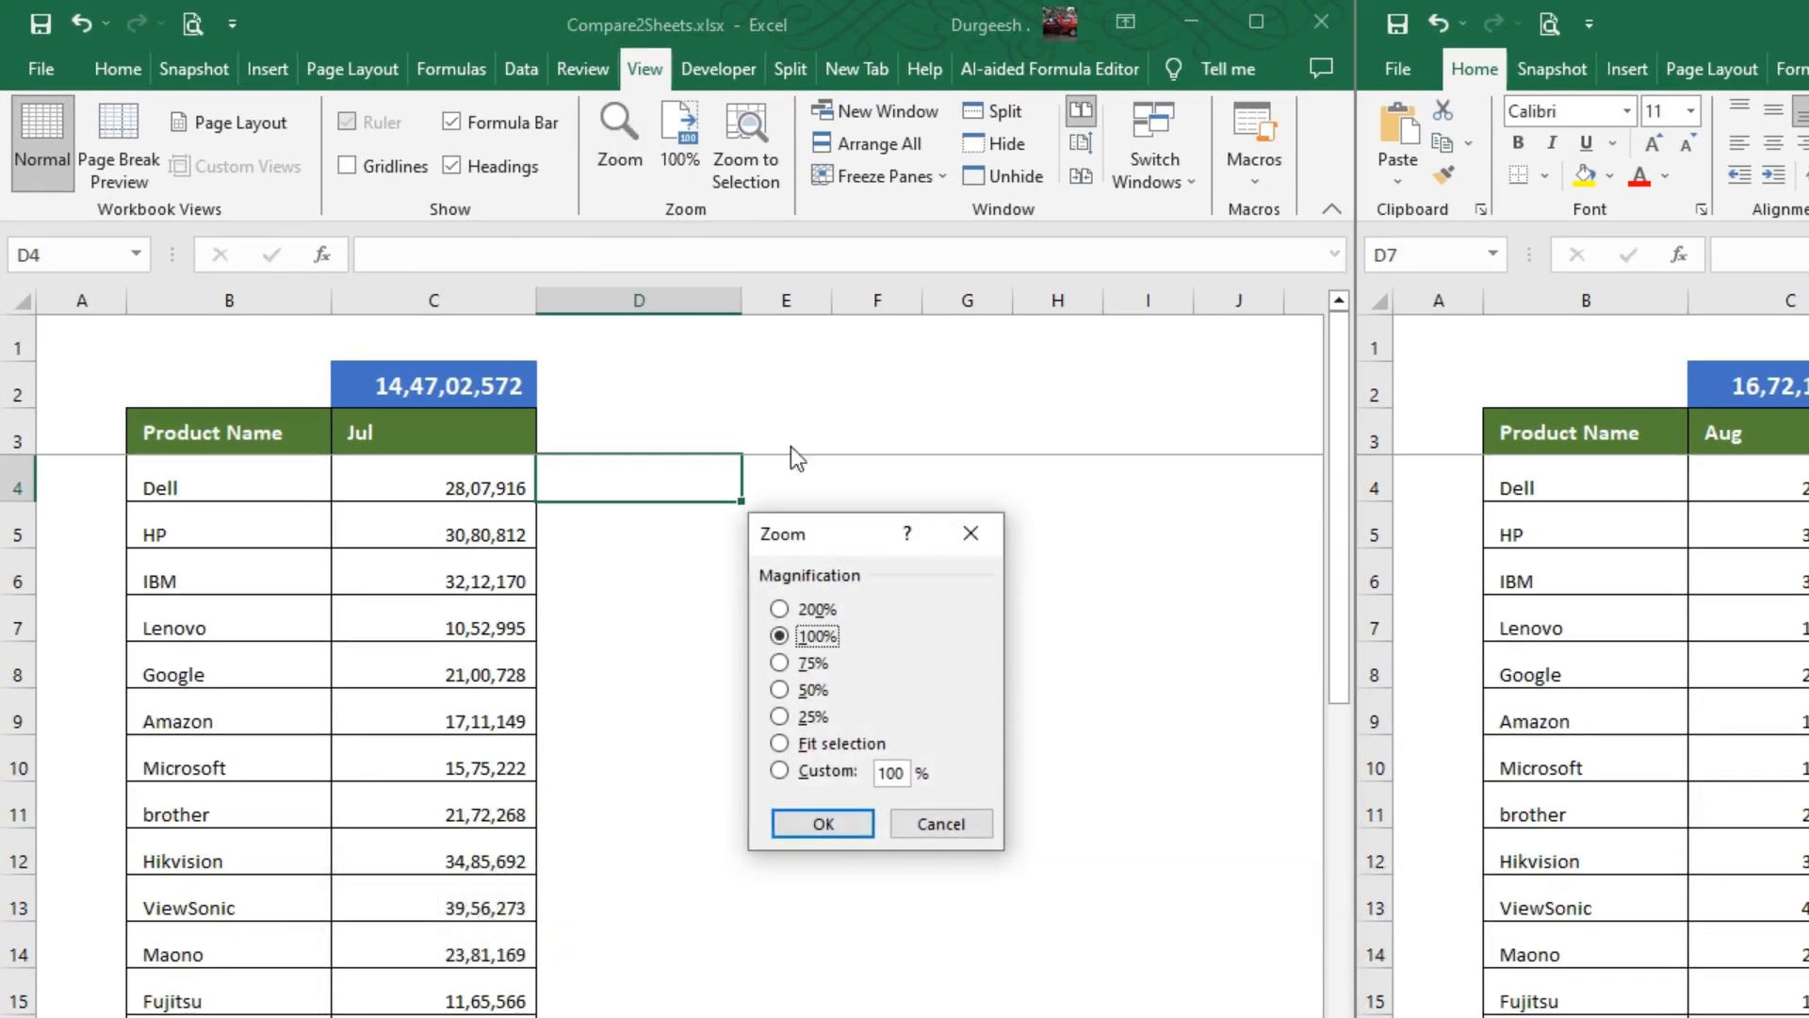
{"action": "left_click", "coordinate": [816, 611]}
{"action": "left_click", "coordinate": [823, 823]}
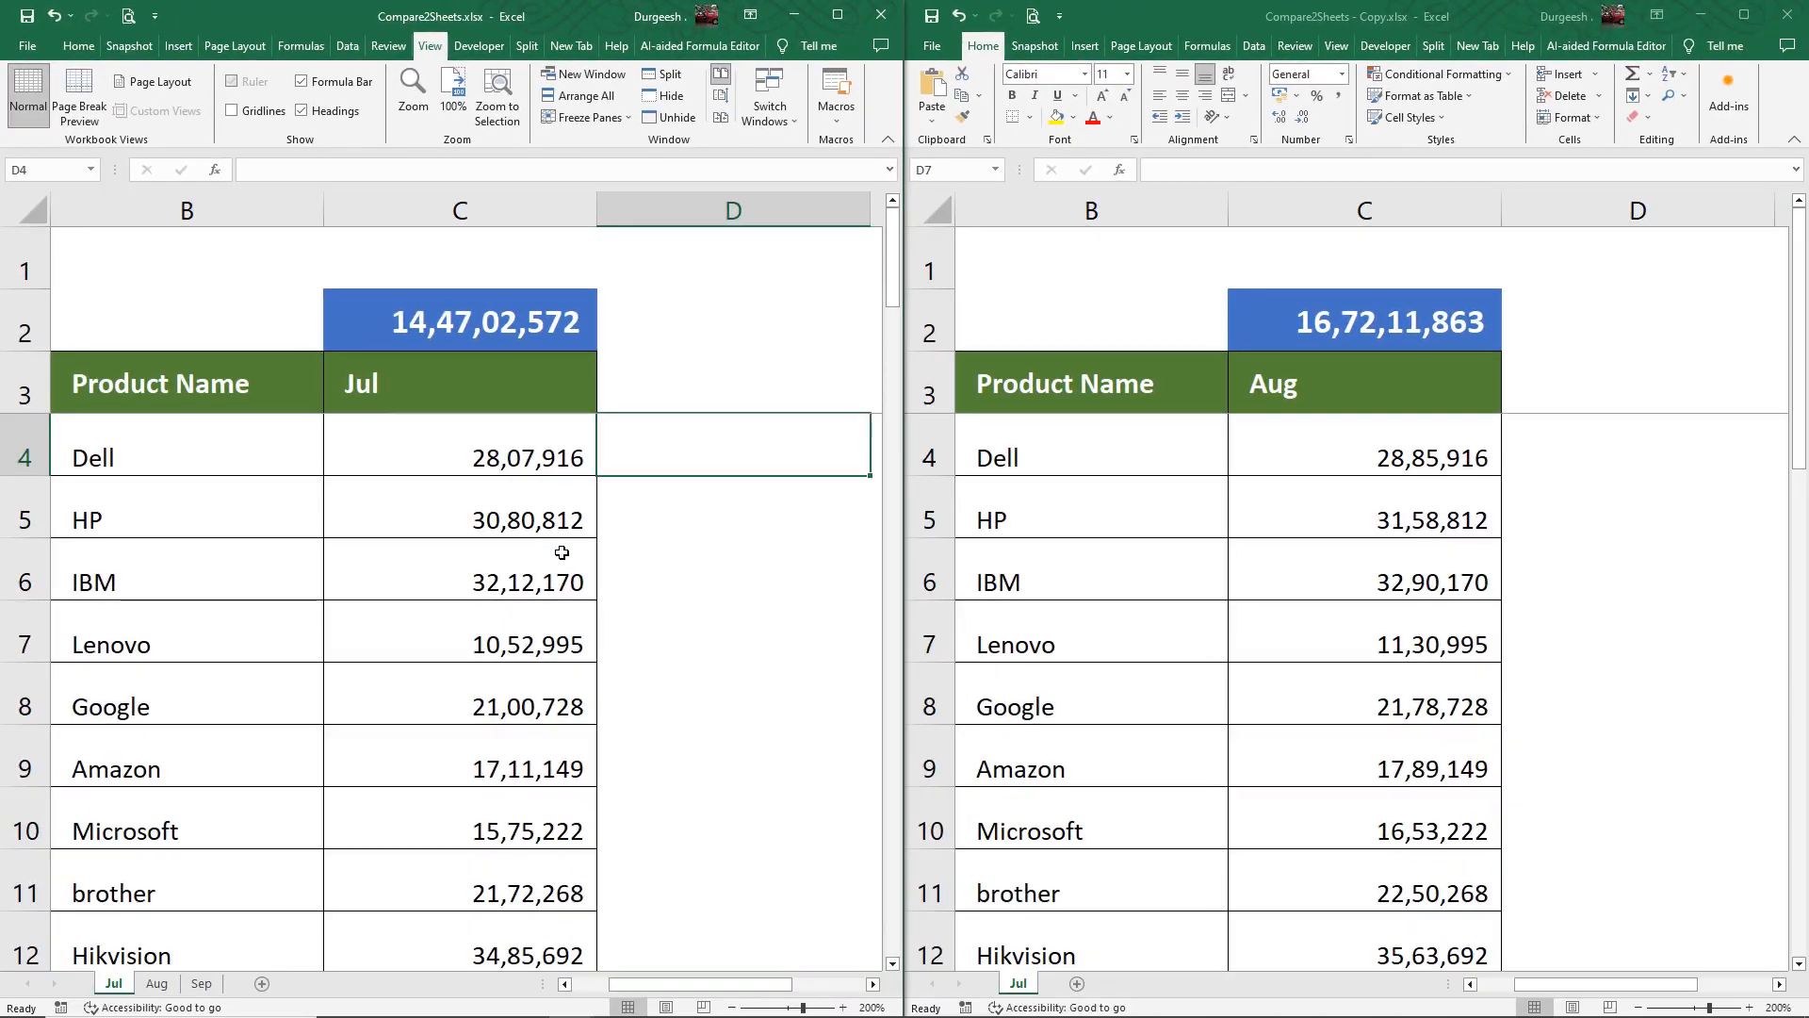
Step: Compare the magnified Jul and Aug product figures by examining the rows in both workbooks
{"action": "left_click", "coordinate": [411, 452]}
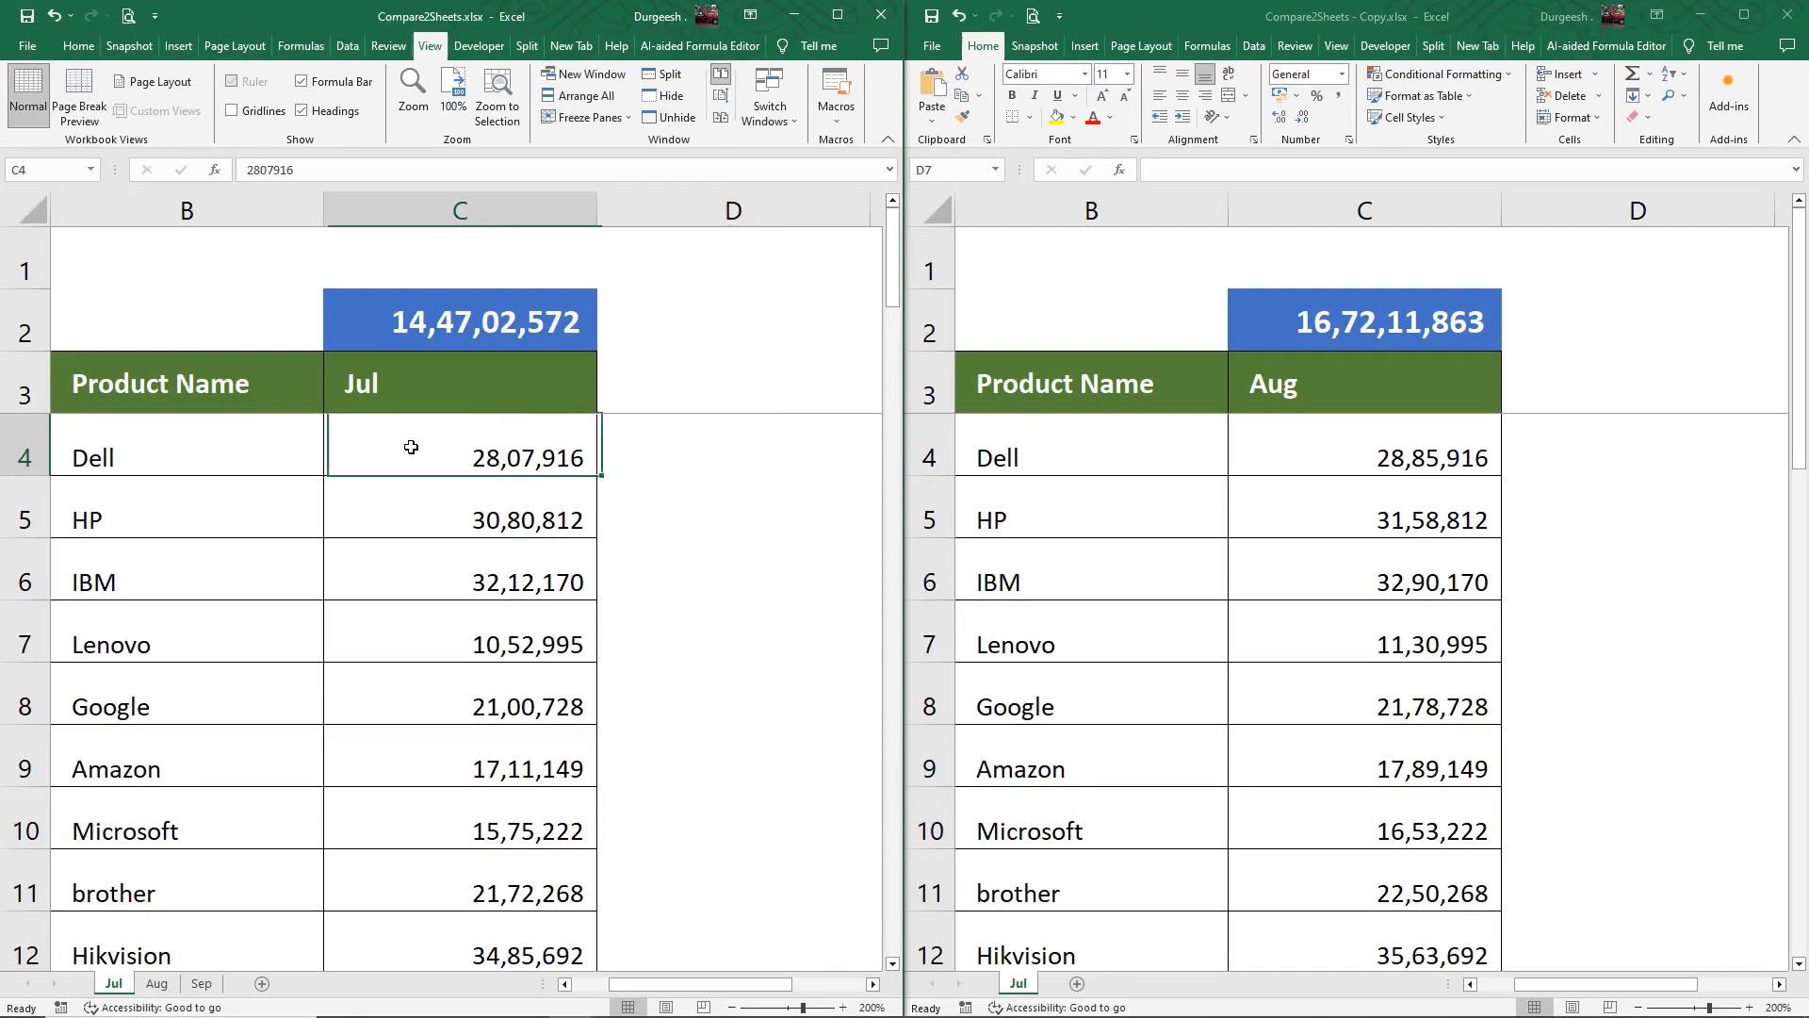
{"action": "left_click", "coordinate": [969, 455]}
{"action": "left_click", "coordinate": [526, 498]}
{"action": "left_click", "coordinate": [1325, 502]}
{"action": "left_click", "coordinate": [575, 513]}
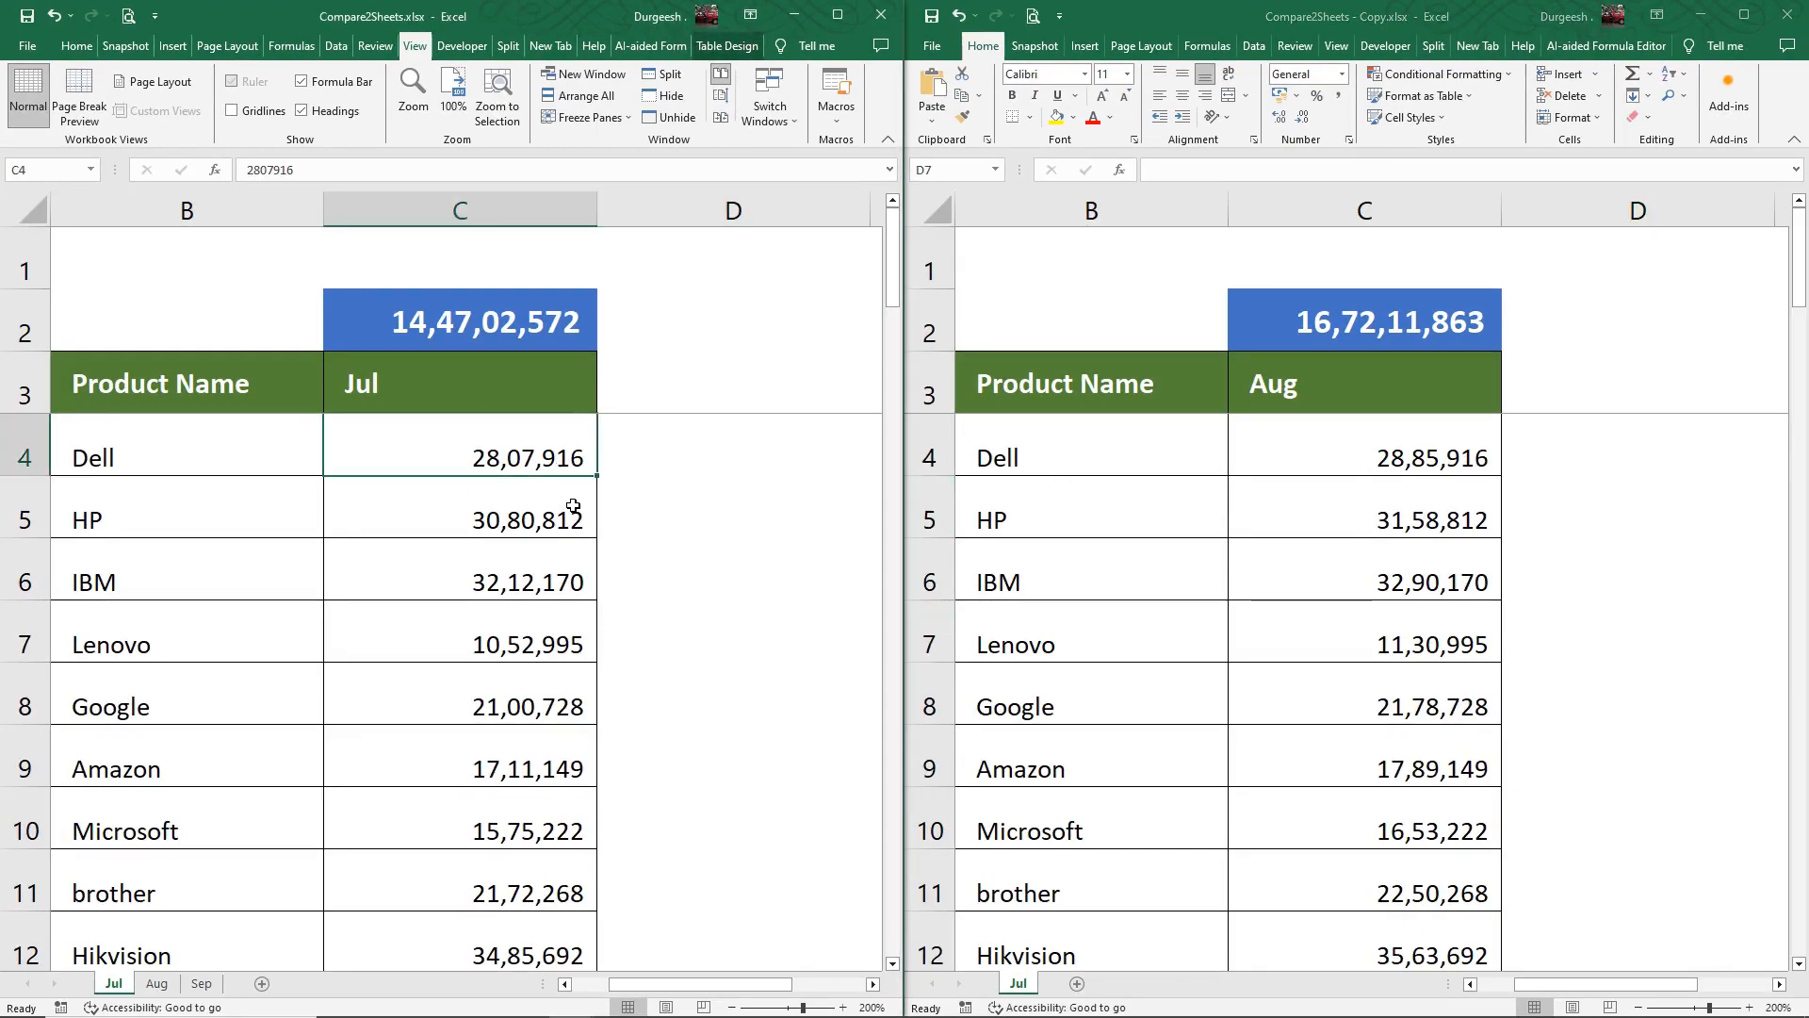
{"action": "scroll", "coordinate": [732, 467], "scroll_direction": "down", "scroll_amount": 11}
{"action": "scroll", "coordinate": [732, 473], "scroll_direction": "down", "scroll_amount": 4}
{"action": "scroll", "coordinate": [732, 473], "scroll_direction": "up", "scroll_amount": 15}
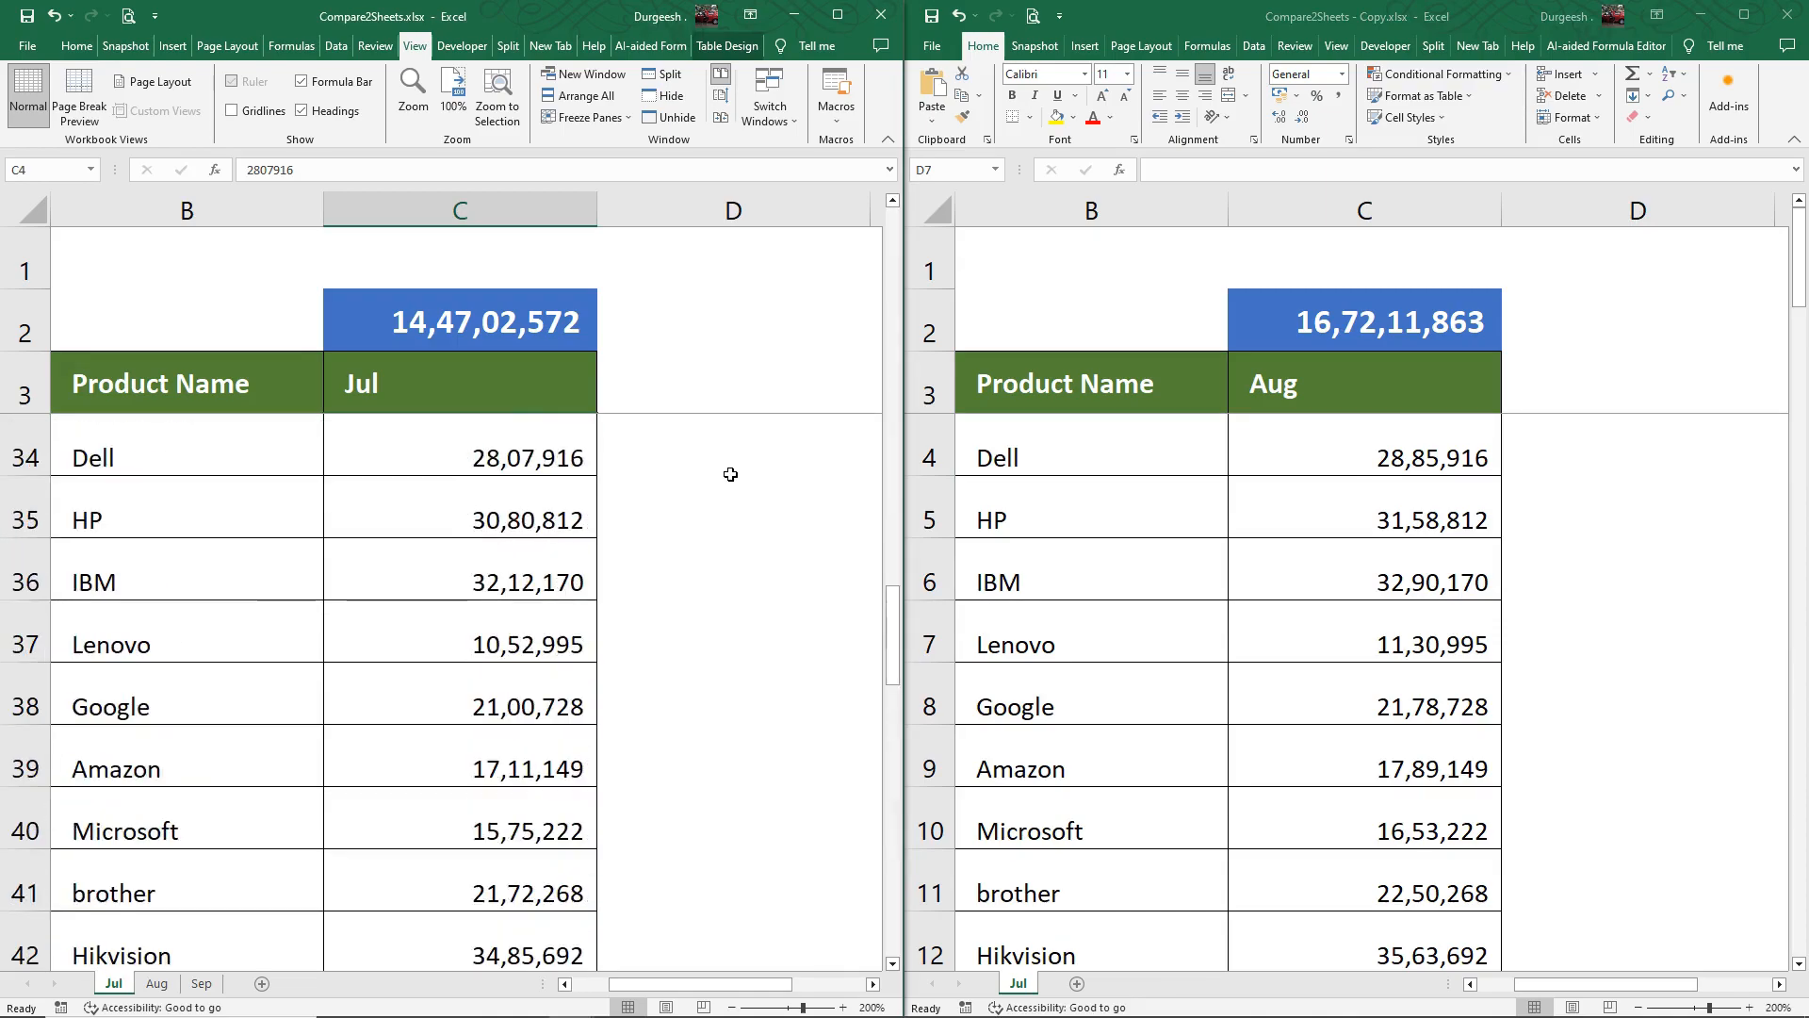
{"action": "left_click", "coordinate": [1694, 505]}
{"action": "scroll", "coordinate": [1631, 482], "scroll_direction": "down", "scroll_amount": 7}
{"action": "scroll", "coordinate": [1631, 483], "scroll_direction": "up", "scroll_amount": 7}
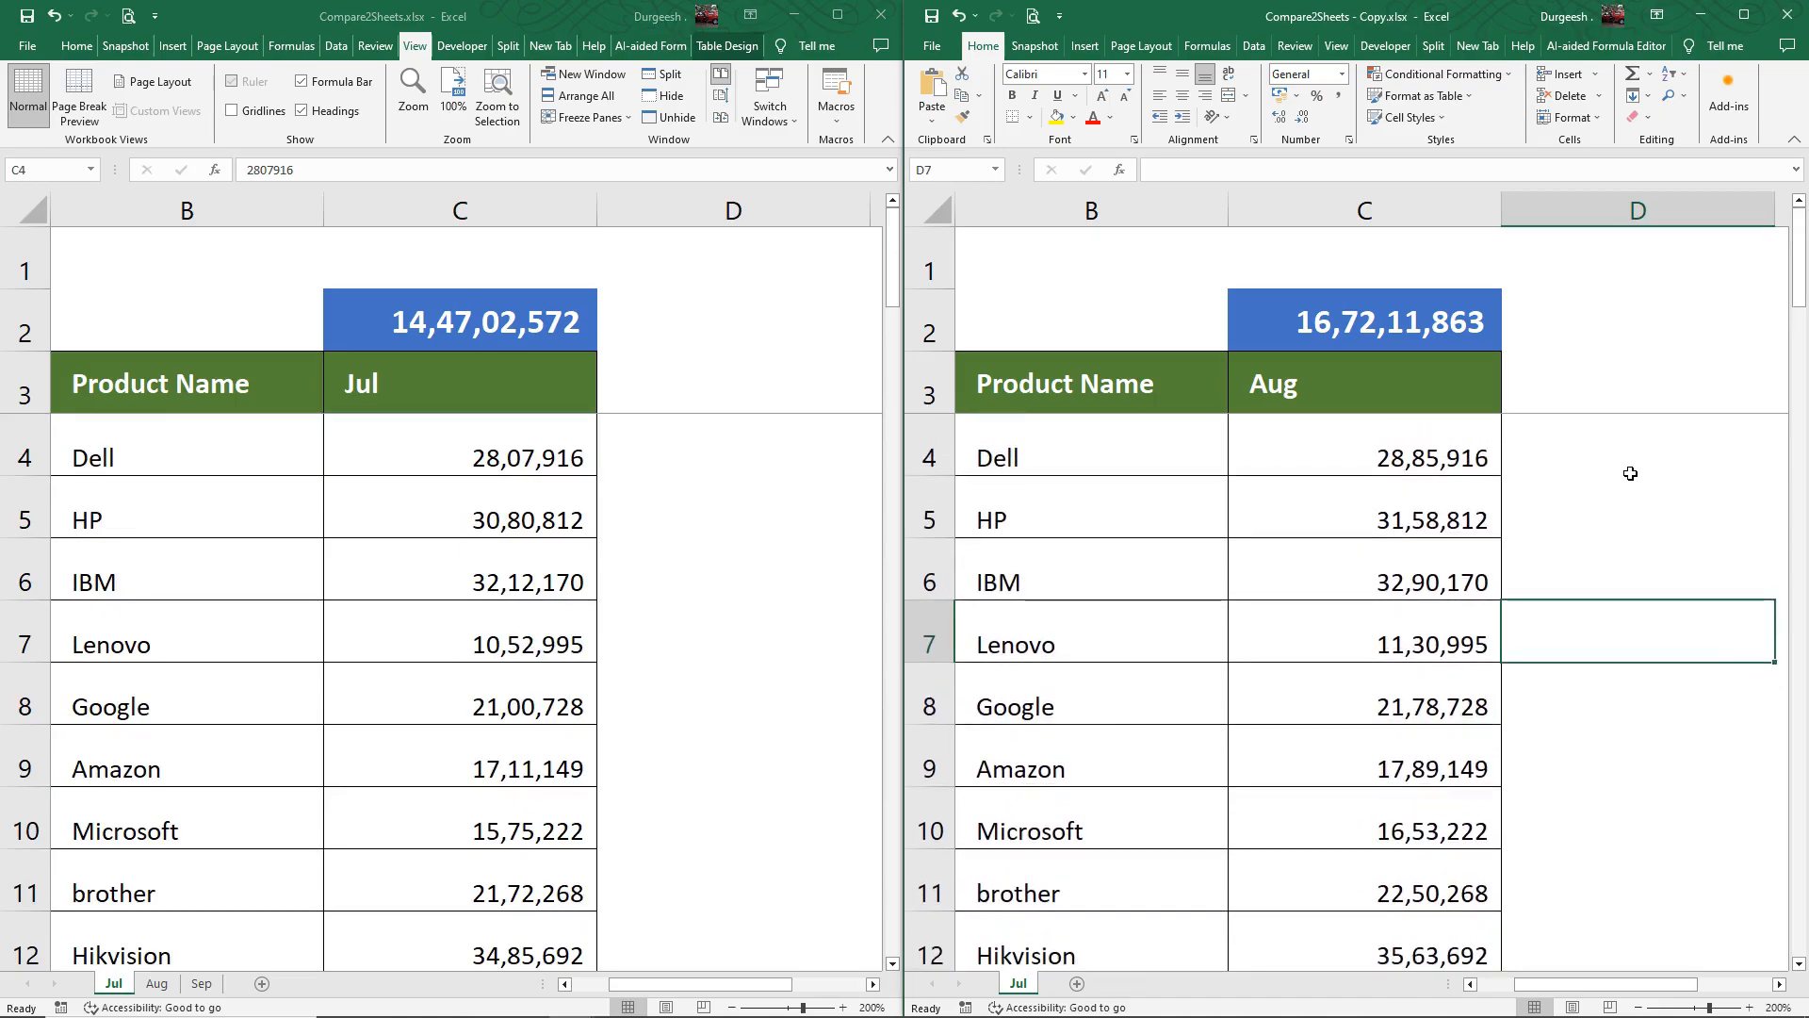
Step: Reset the zoom of the compared workbooks to 100% from Compare2Sheets.xlsx
{"action": "left_click", "coordinate": [691, 418]}
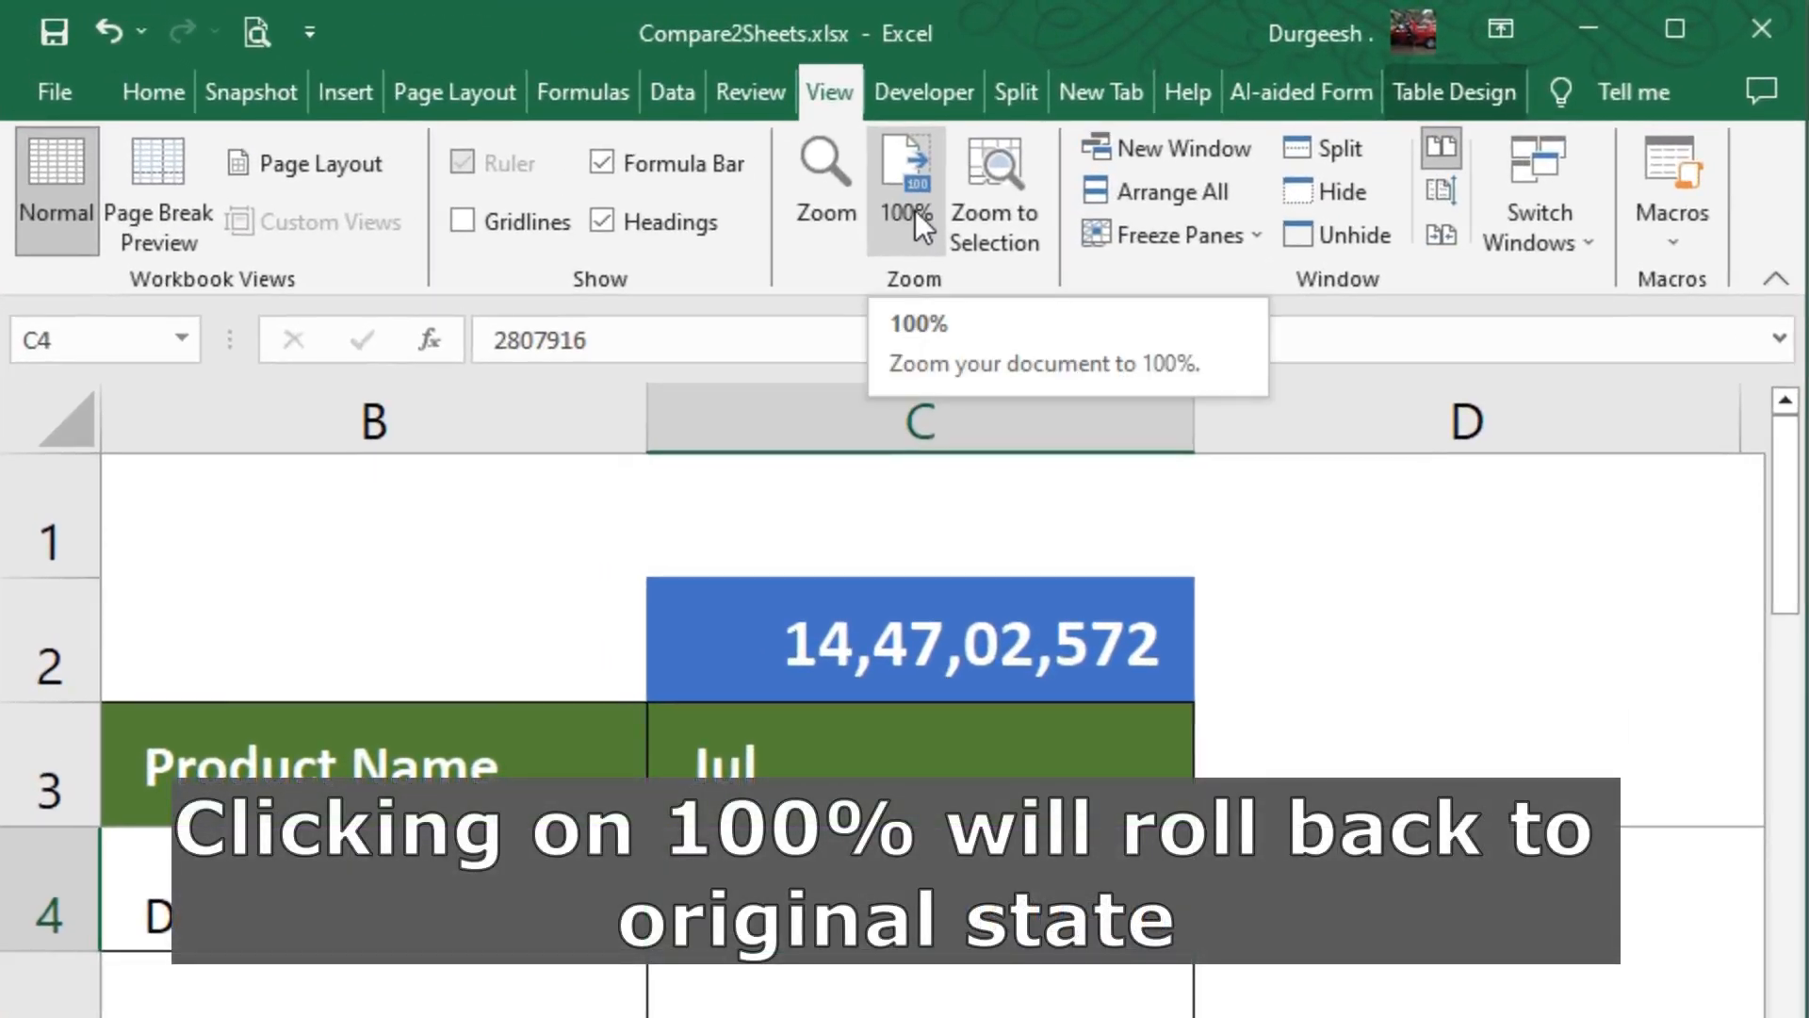
{"action": "left_click", "coordinate": [914, 211]}
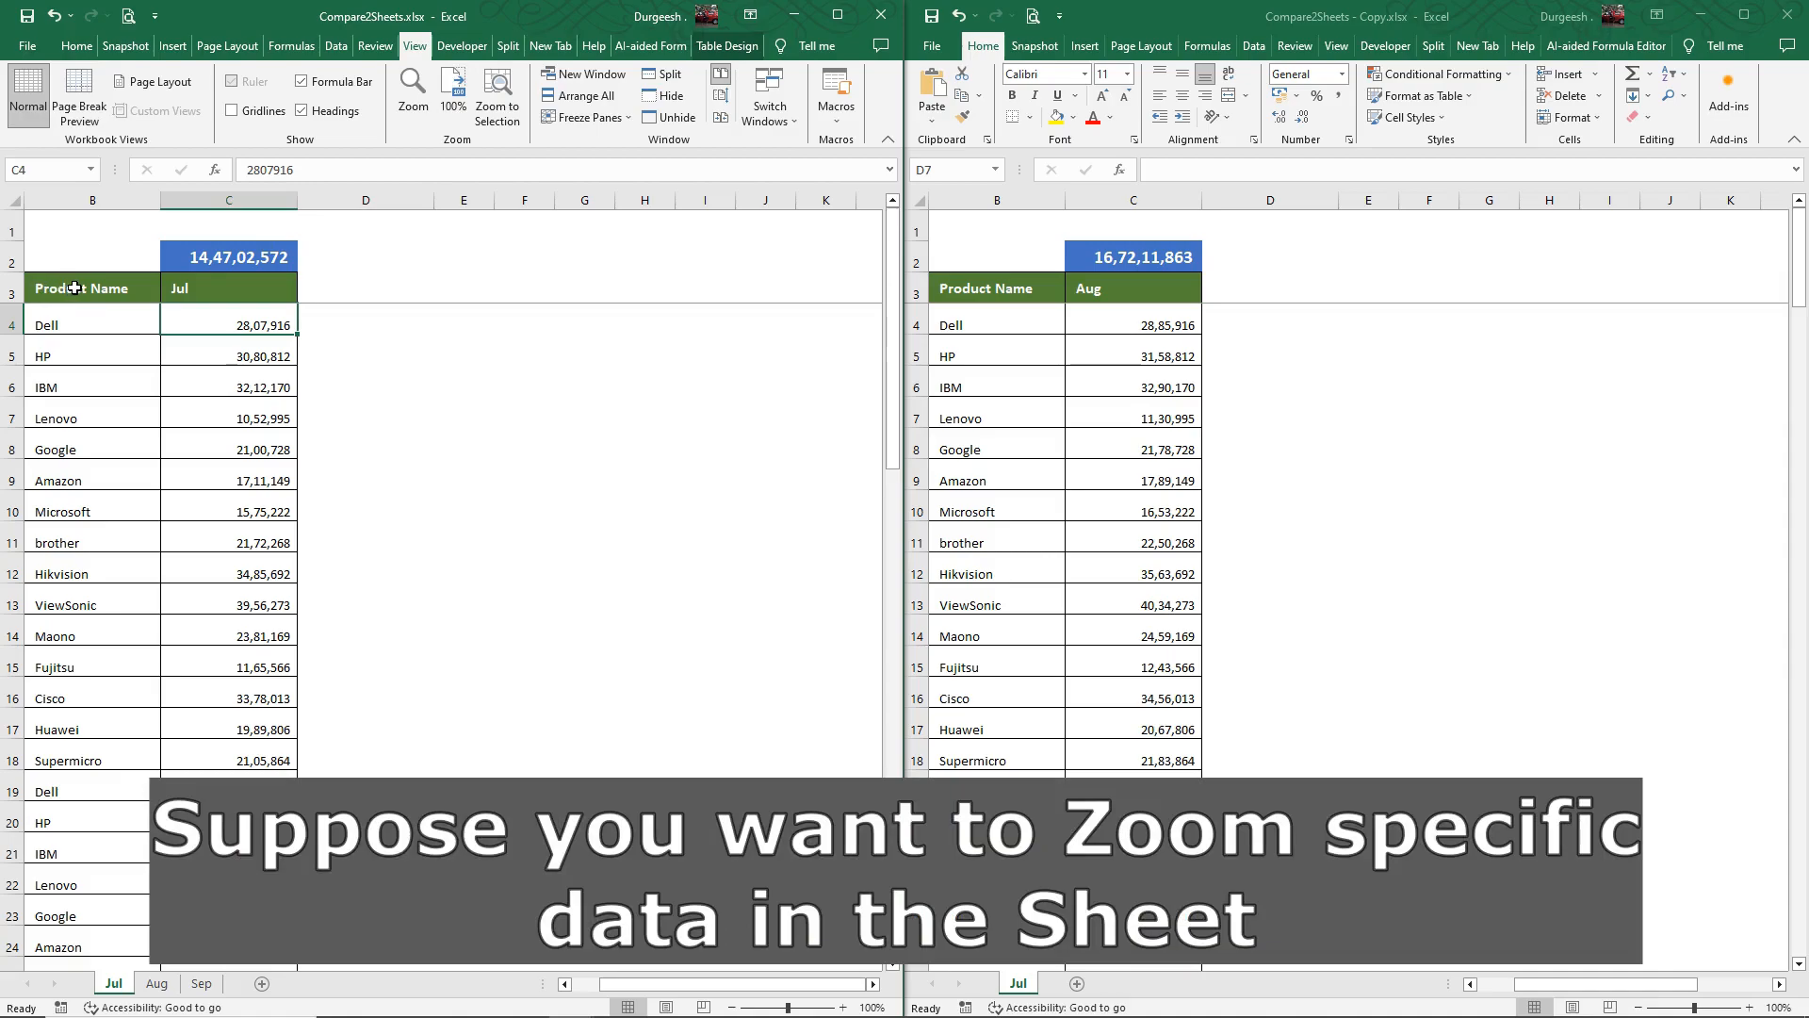
Step: Zoom to fit the selected range B3:C11 in the Jul table and return the zoom to 100%
{"action": "left_click_drag", "start_coordinate": [75, 288], "coordinate": [253, 543]}
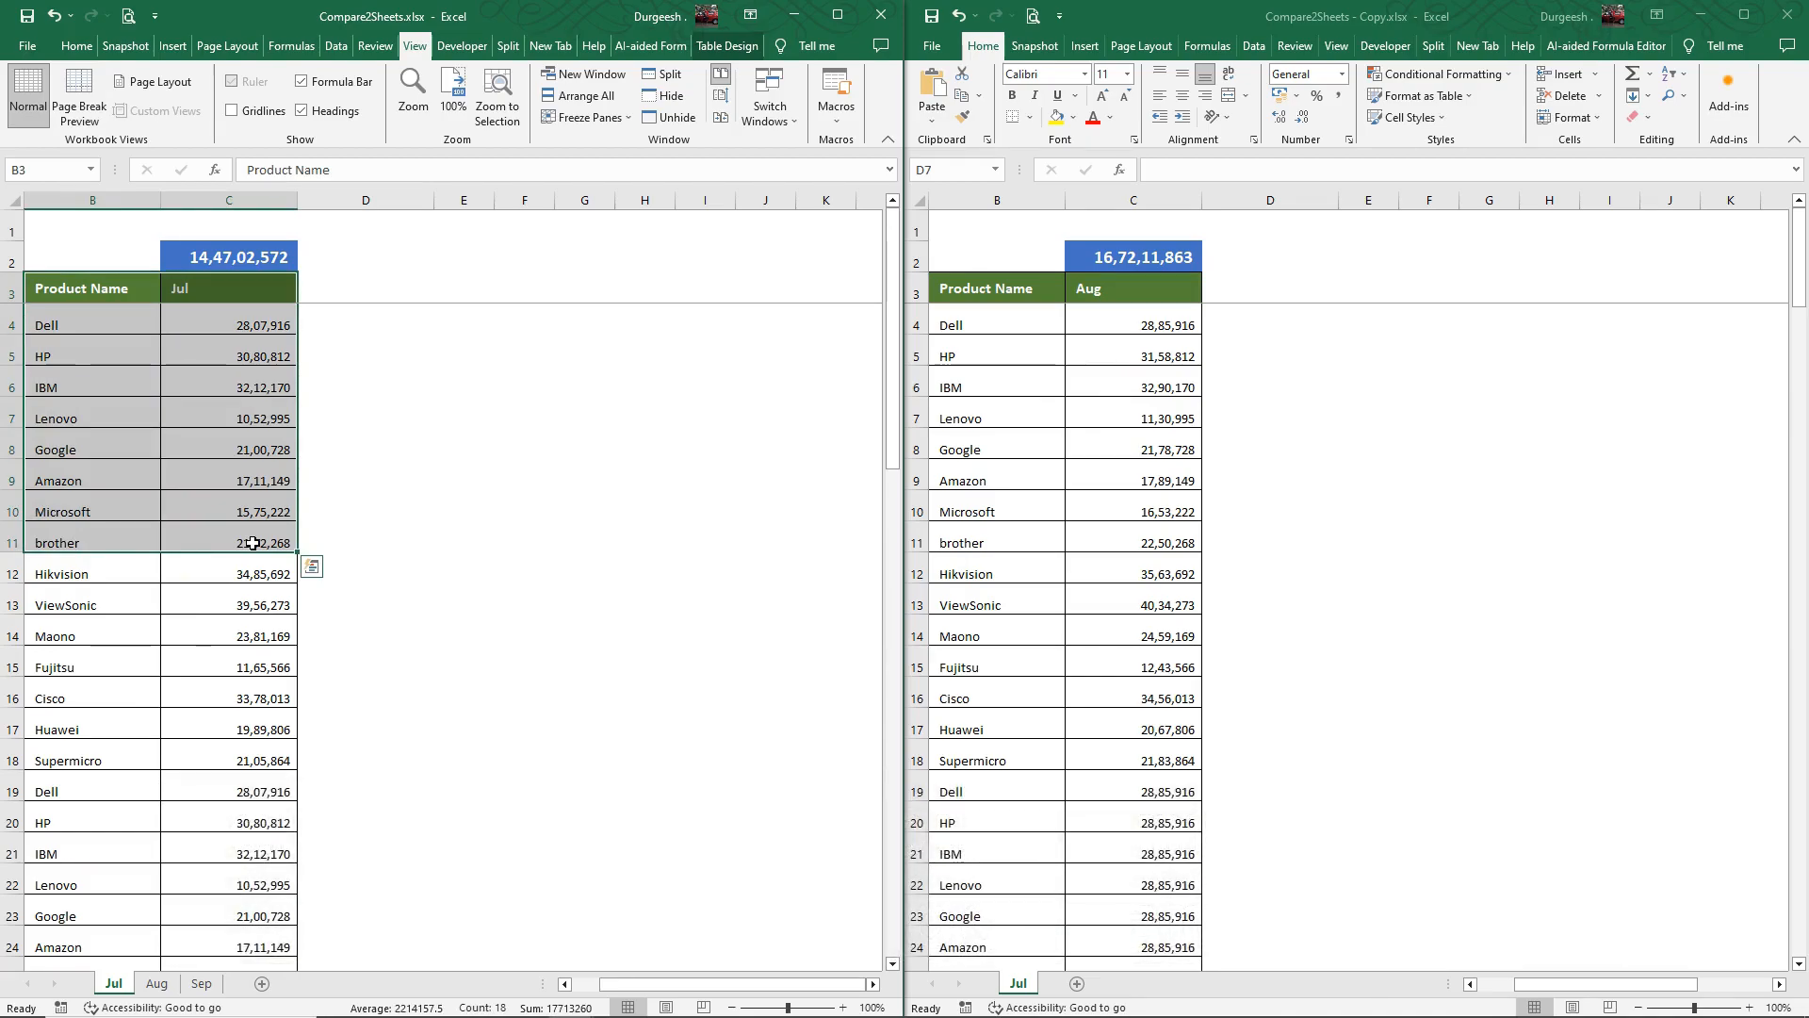
{"action": "left_click", "coordinate": [415, 99]}
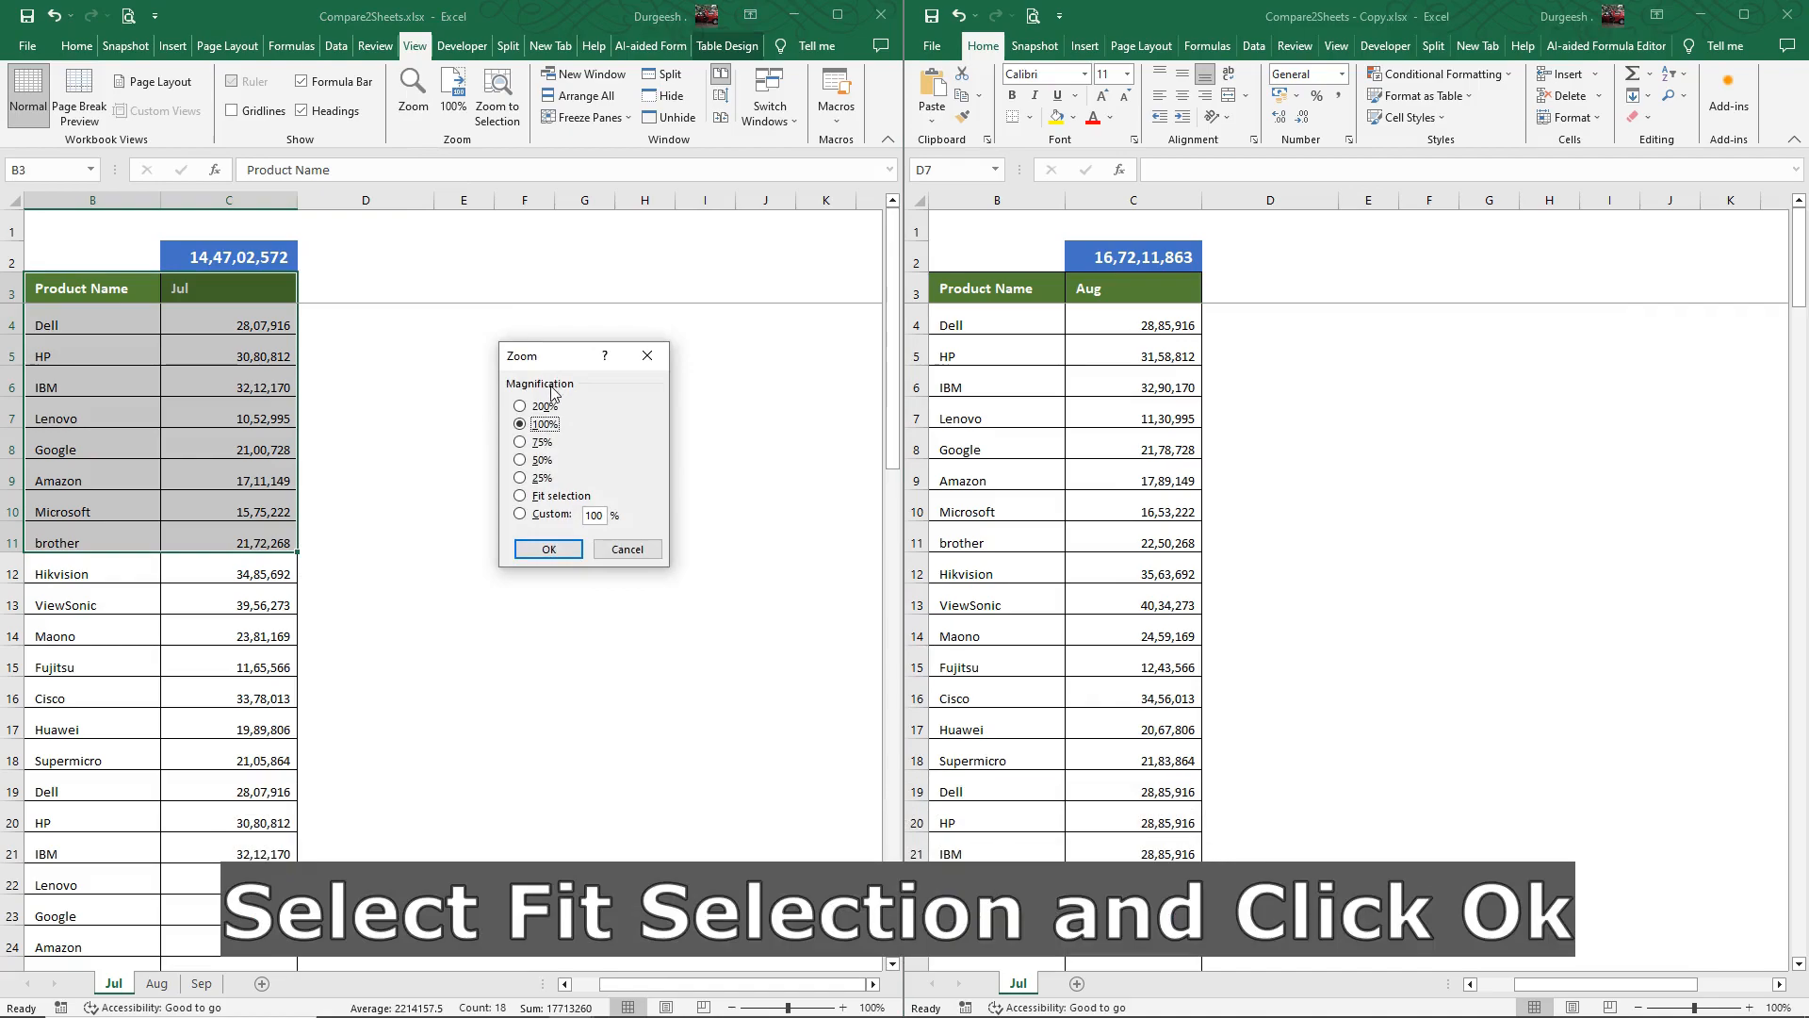
{"action": "left_click", "coordinate": [552, 497]}
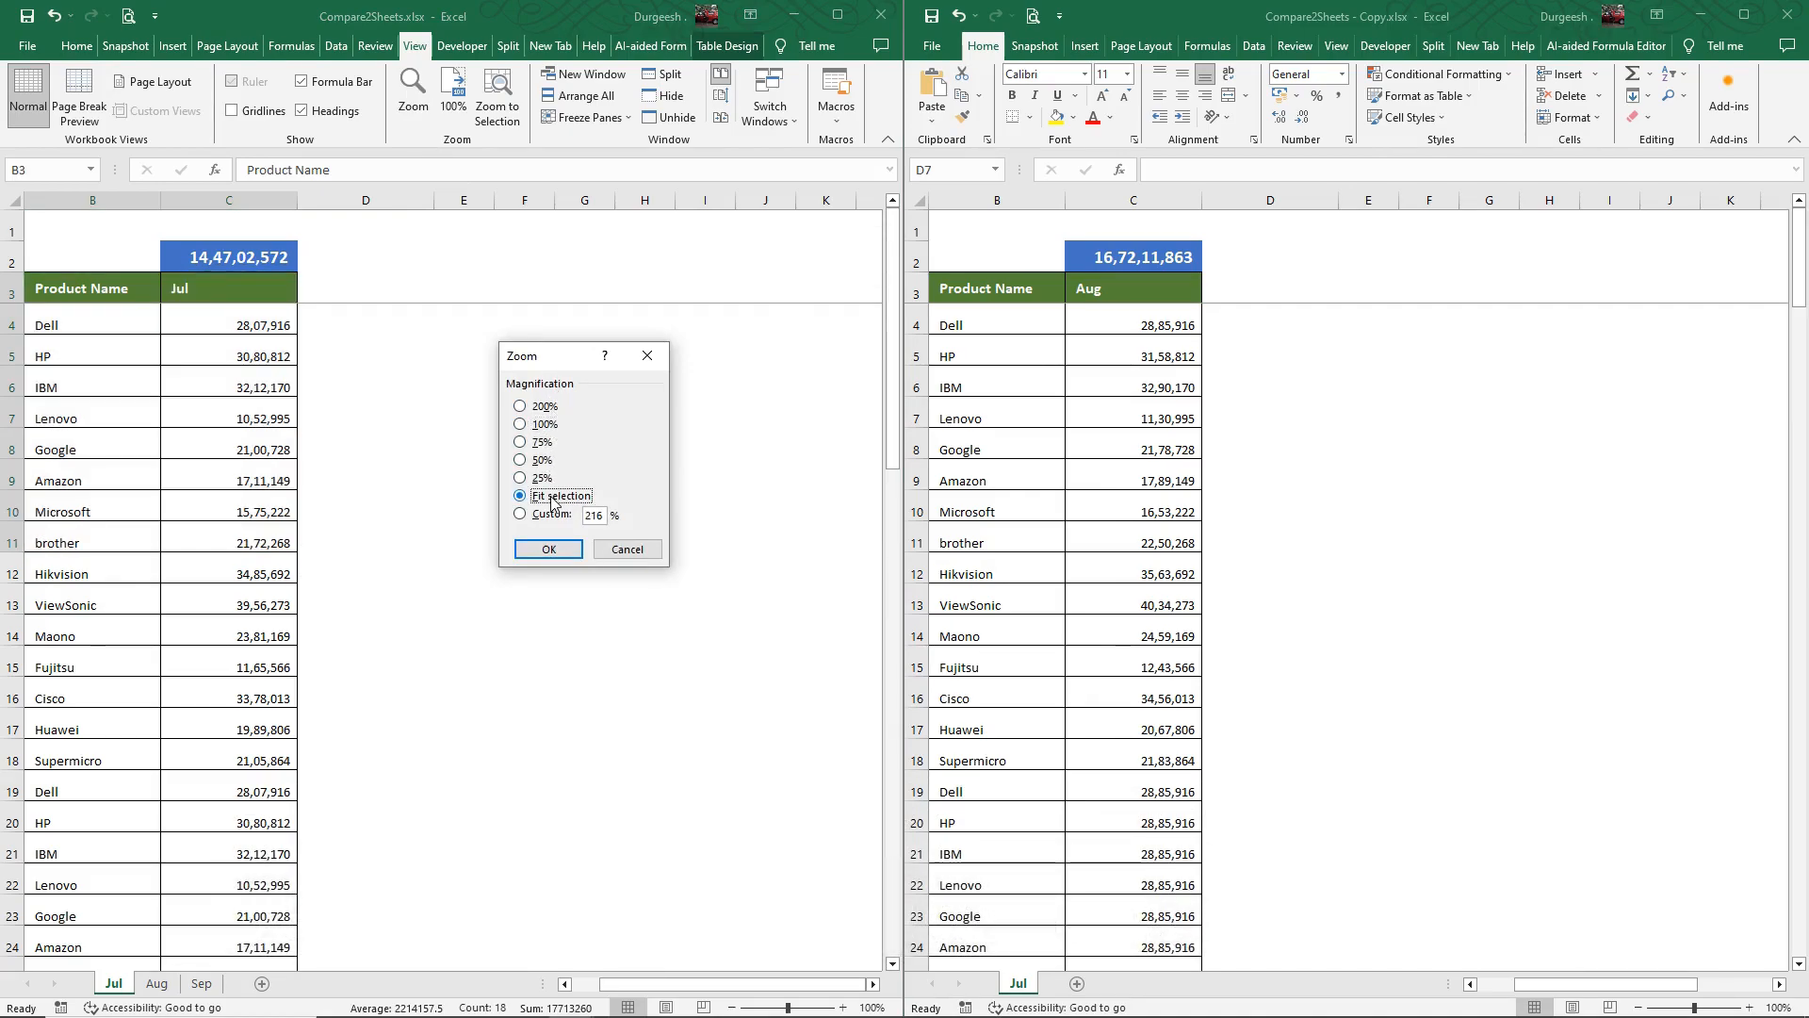
{"action": "left_click", "coordinate": [532, 548]}
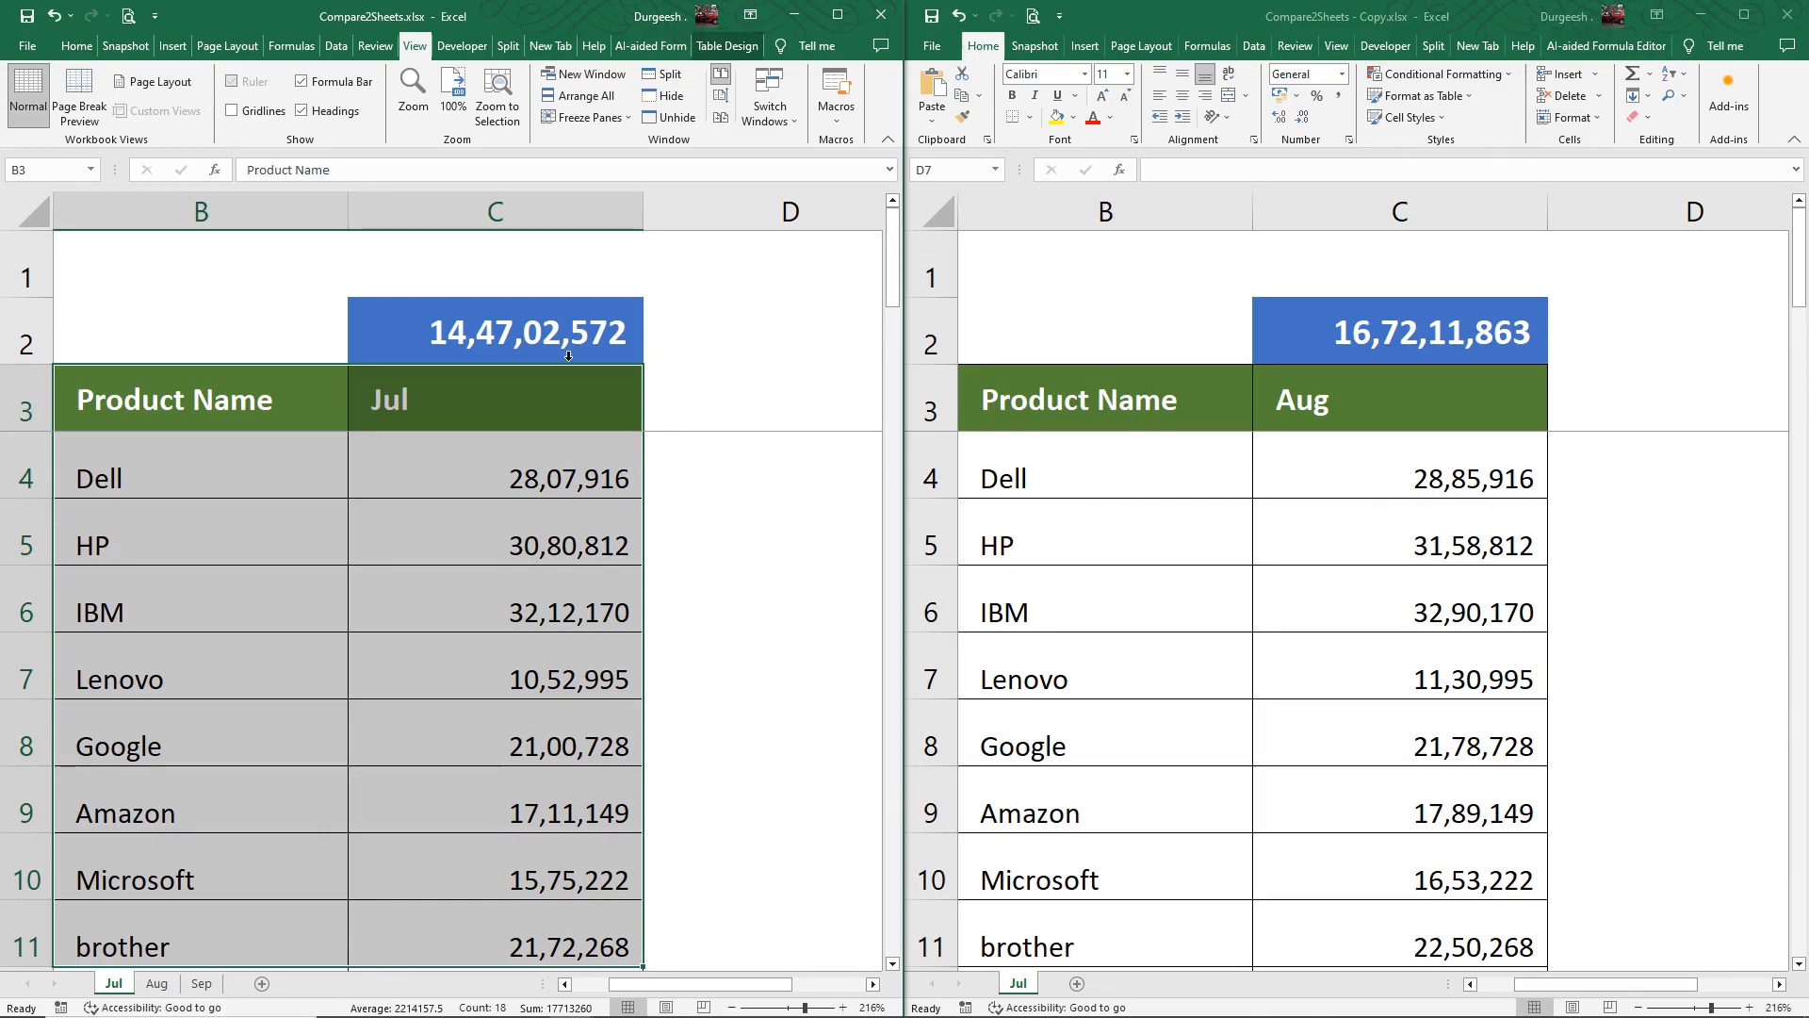
{"action": "left_click", "coordinate": [456, 99]}
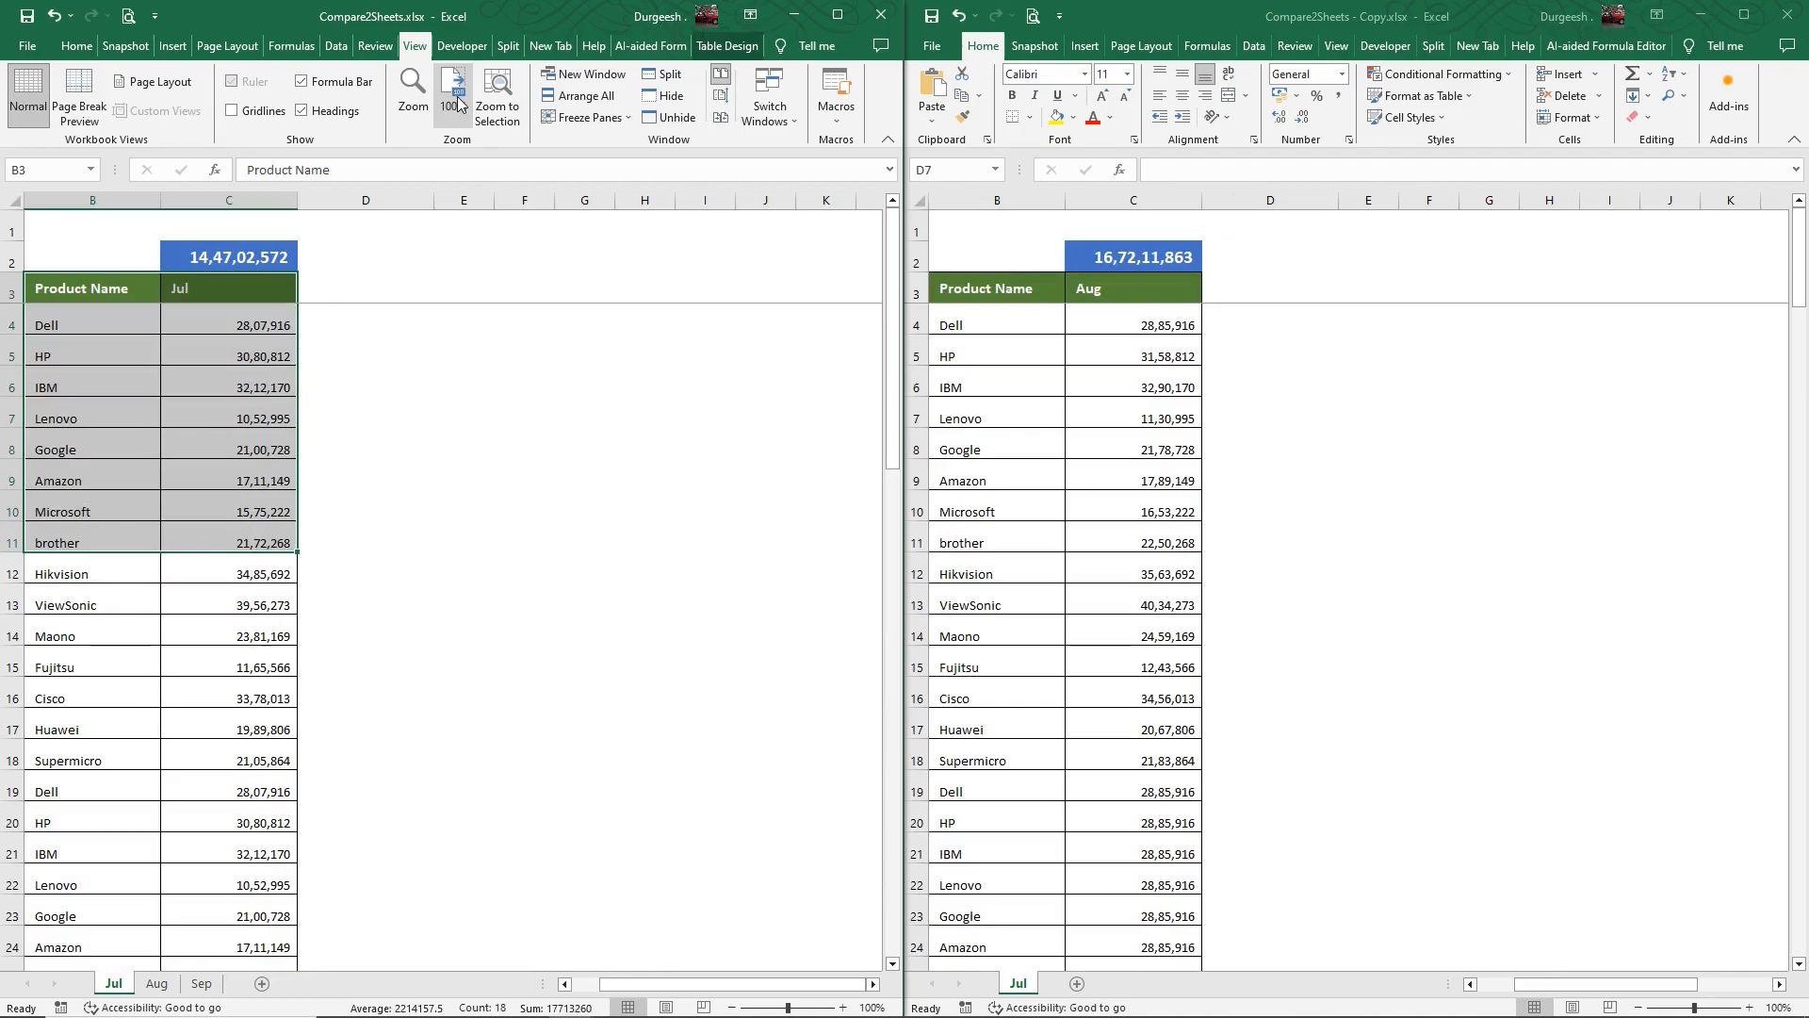
Step: Browse the Jul and Aug product lists by scrolling each workbook window separately
{"action": "left_click", "coordinate": [463, 411]}
{"action": "scroll", "coordinate": [452, 407], "scroll_direction": "down", "scroll_amount": 5}
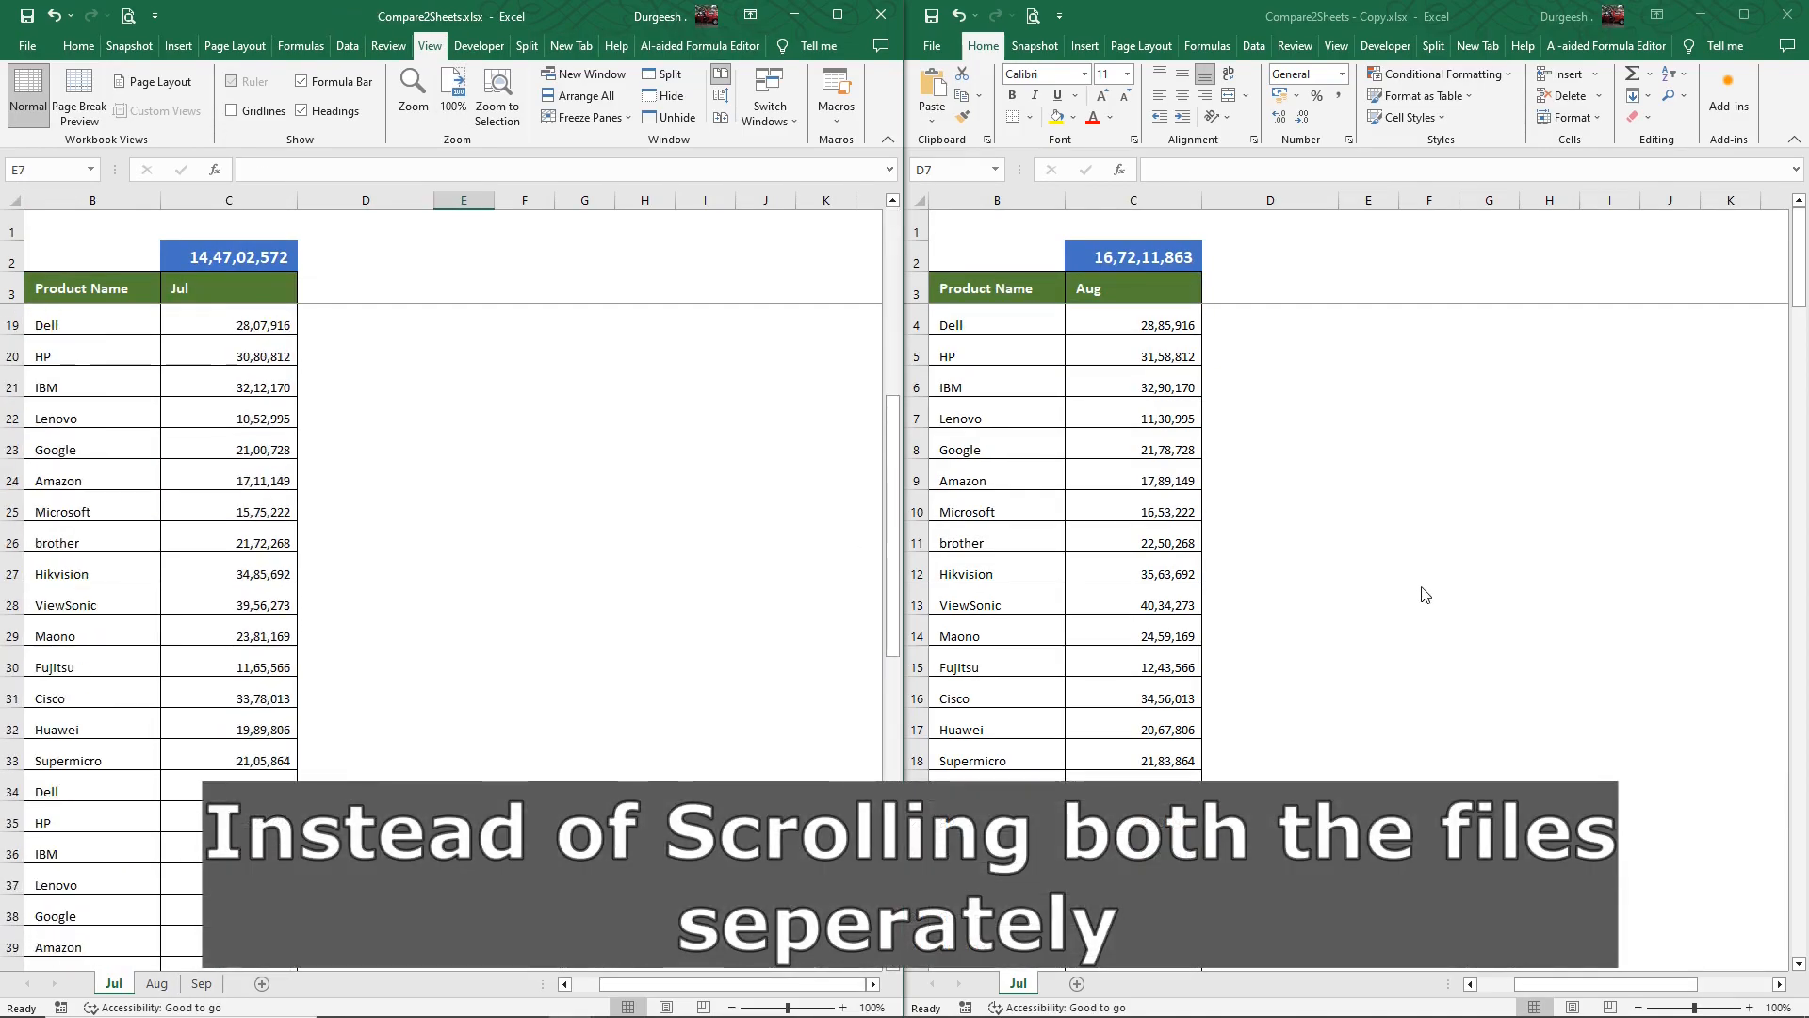
{"action": "left_click", "coordinate": [1403, 551]}
{"action": "scroll", "coordinate": [1398, 524], "scroll_direction": "down", "scroll_amount": 6}
{"action": "scroll", "coordinate": [1398, 524], "scroll_direction": "up", "scroll_amount": 4}
{"action": "scroll", "coordinate": [1399, 524], "scroll_direction": "up", "scroll_amount": 2}
Step: Turn on Synchronous Scrolling from Compare2Sheets.xlsx and check it by scrolling through both product lists
{"action": "left_click", "coordinate": [680, 502]}
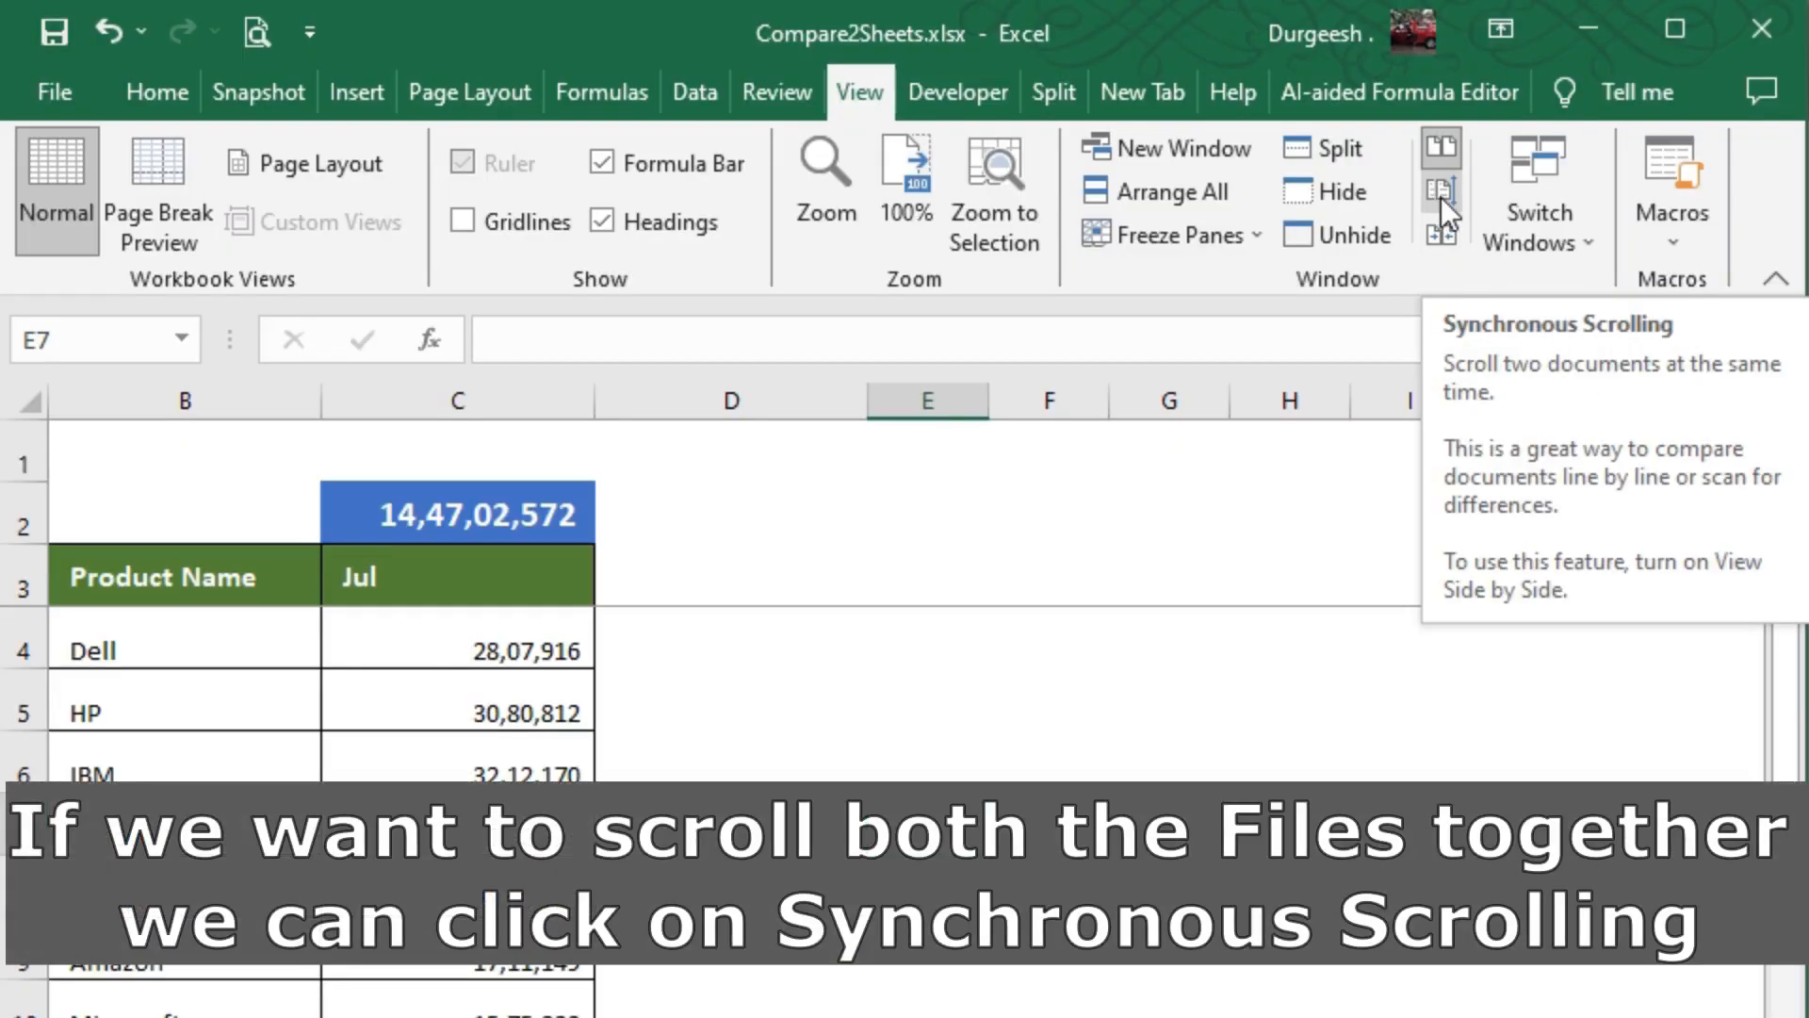
{"action": "left_click", "coordinate": [1440, 196]}
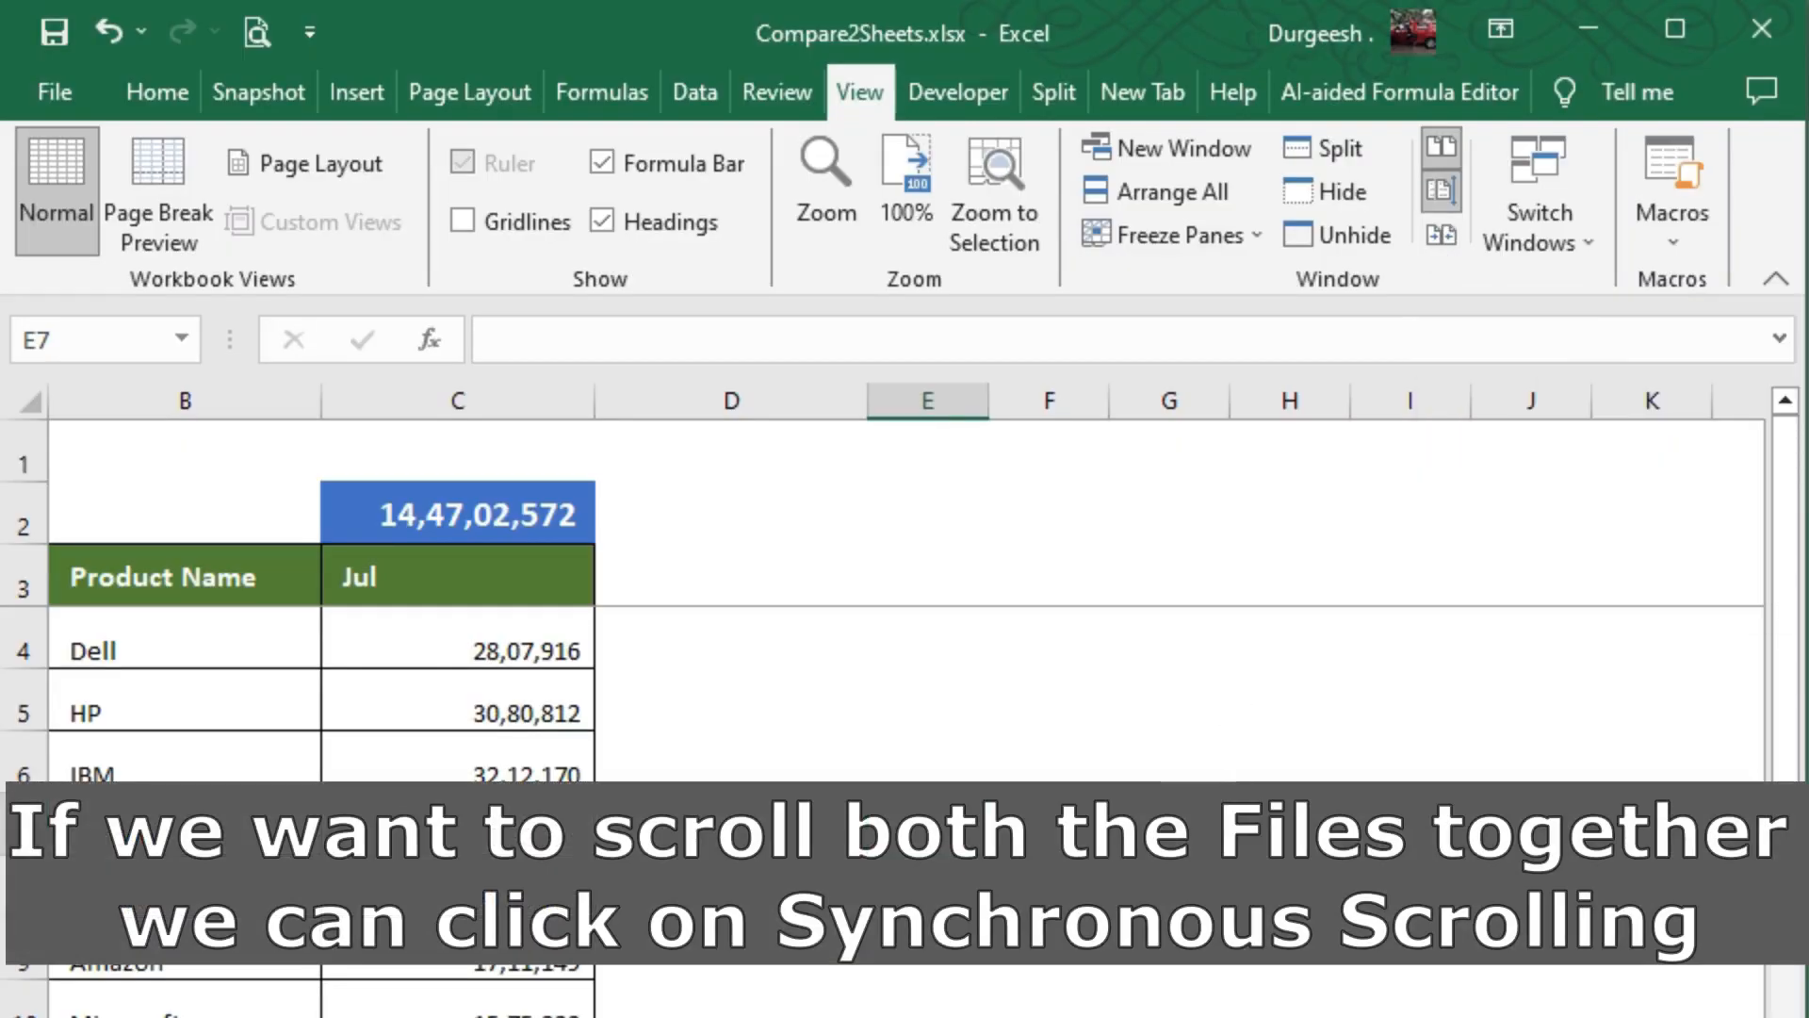
{"action": "left_click", "coordinate": [1216, 816]}
{"action": "scroll", "coordinate": [727, 487], "scroll_direction": "down", "scroll_amount": 11}
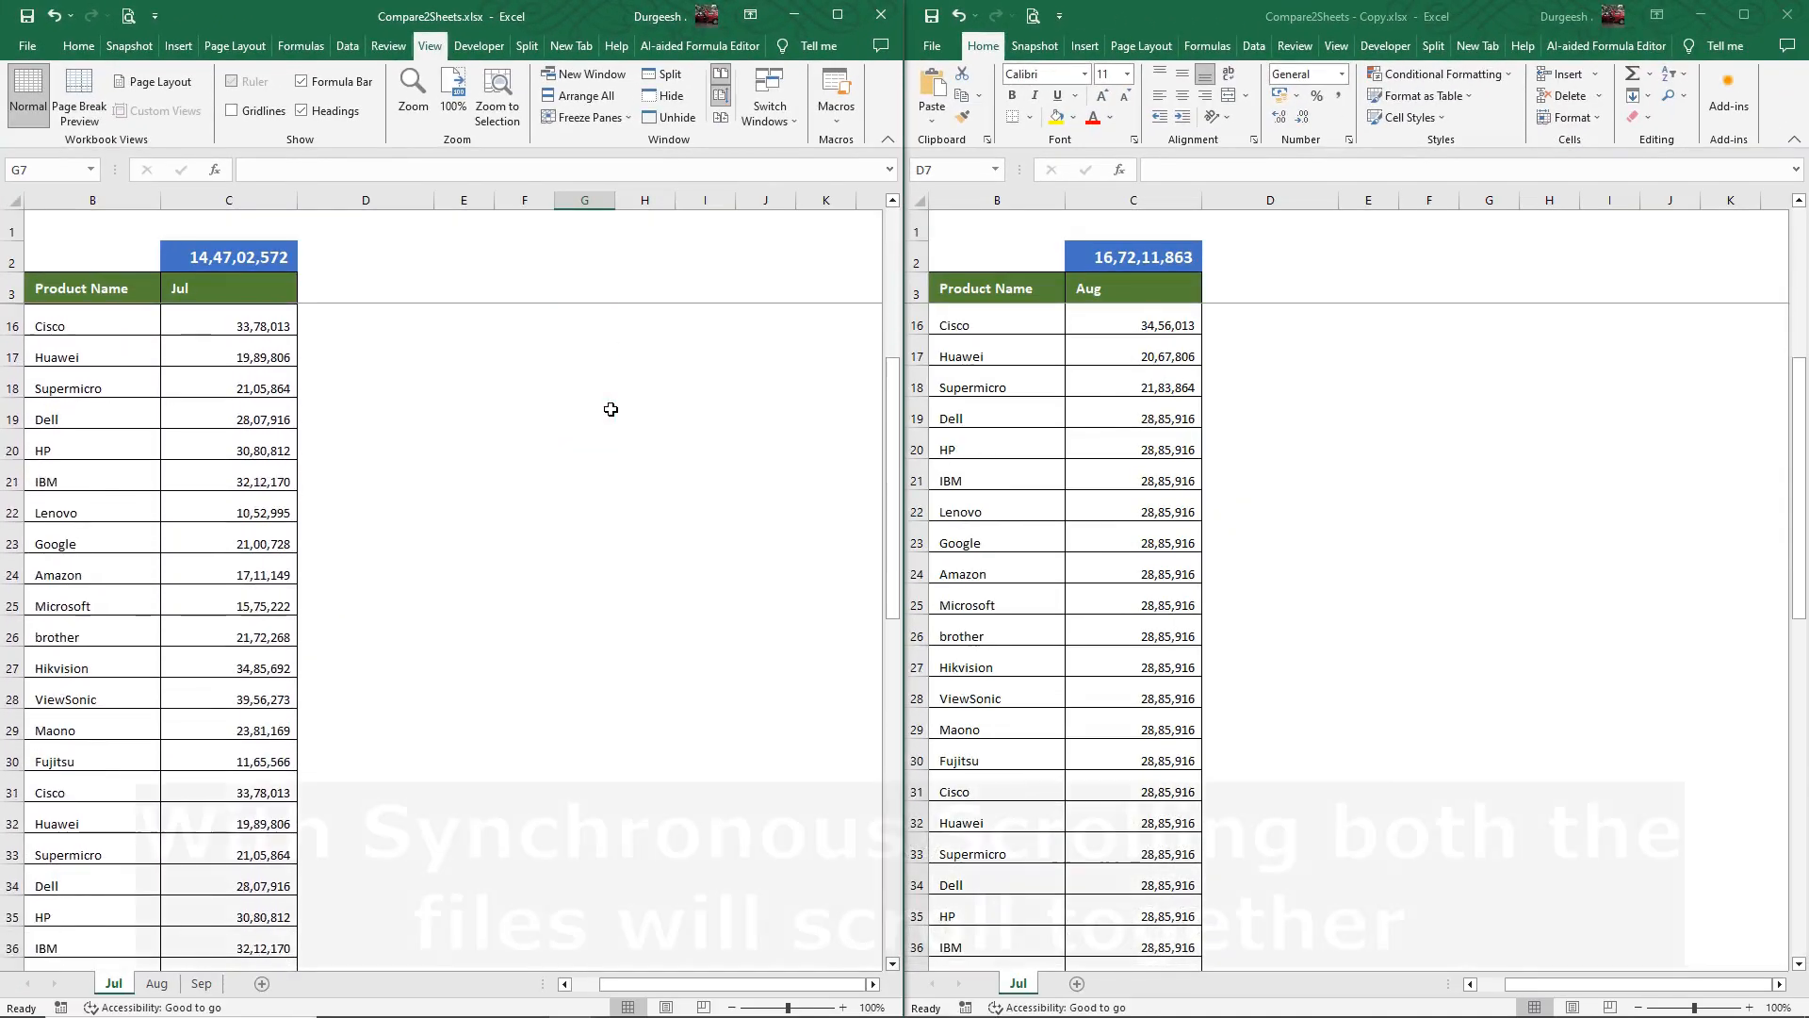
{"action": "scroll", "coordinate": [610, 409], "scroll_direction": "down", "scroll_amount": 4}
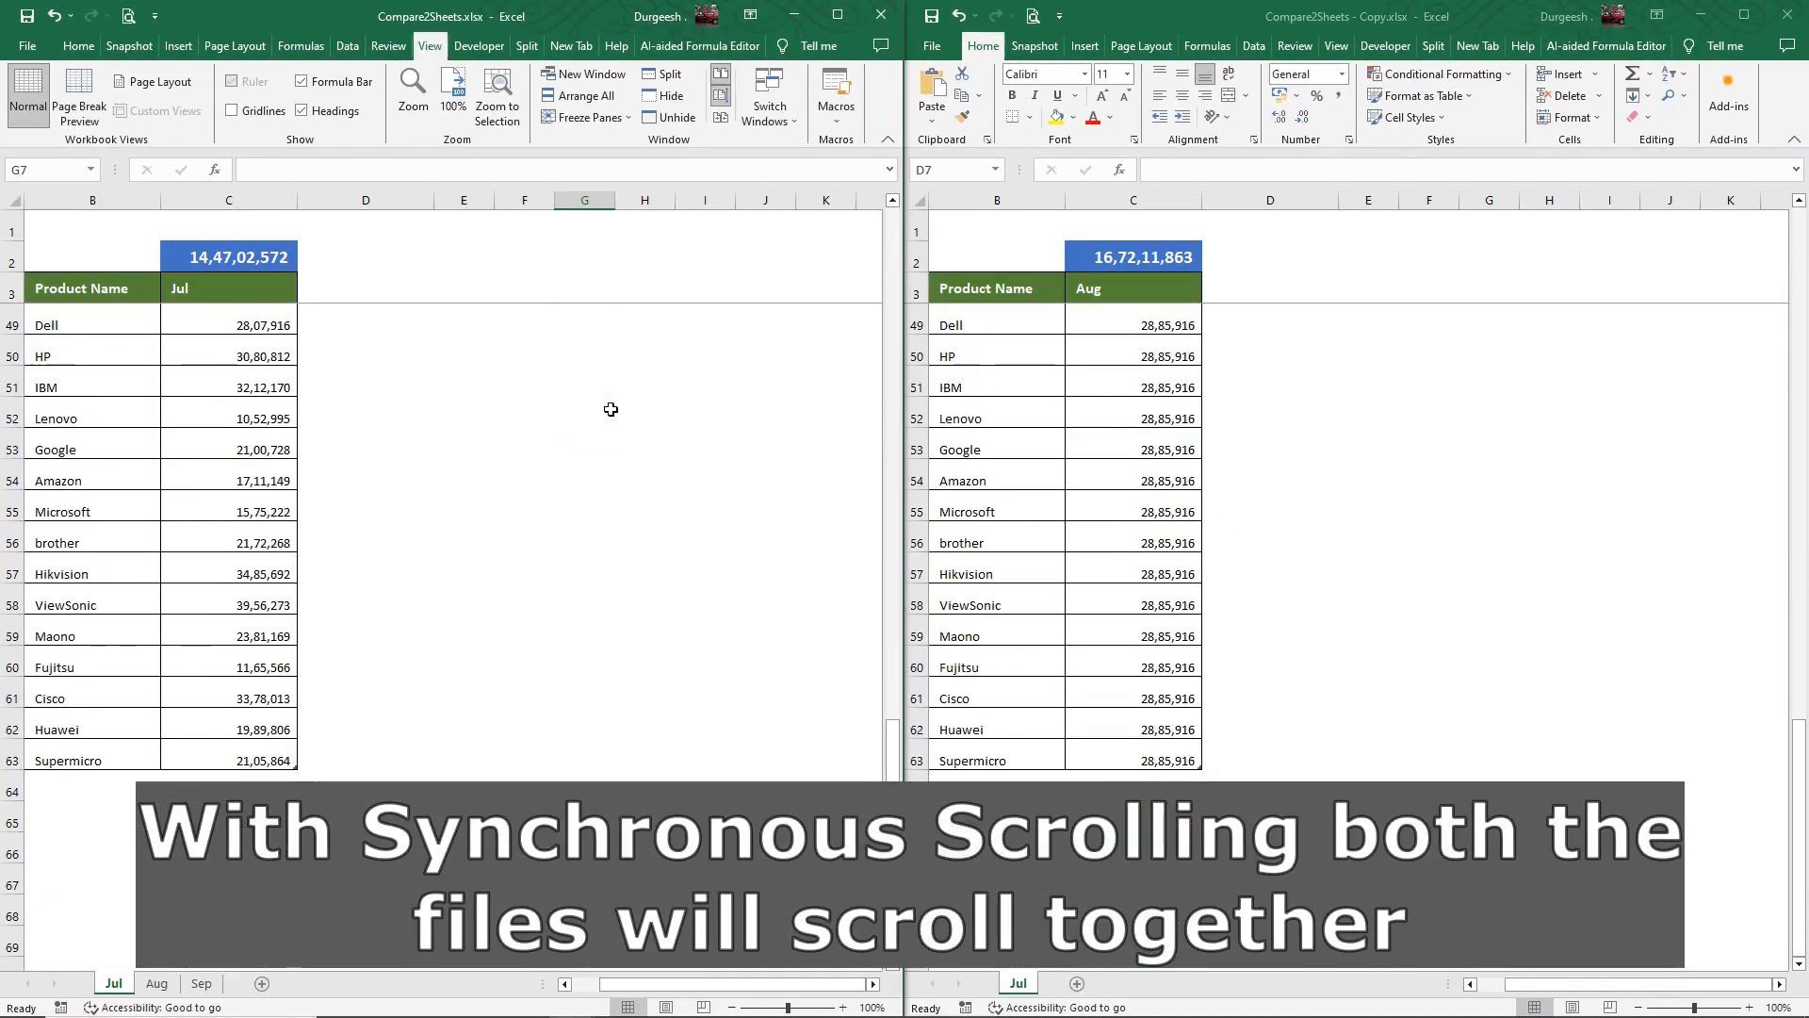
{"action": "scroll", "coordinate": [610, 409], "scroll_direction": "down", "scroll_amount": 6}
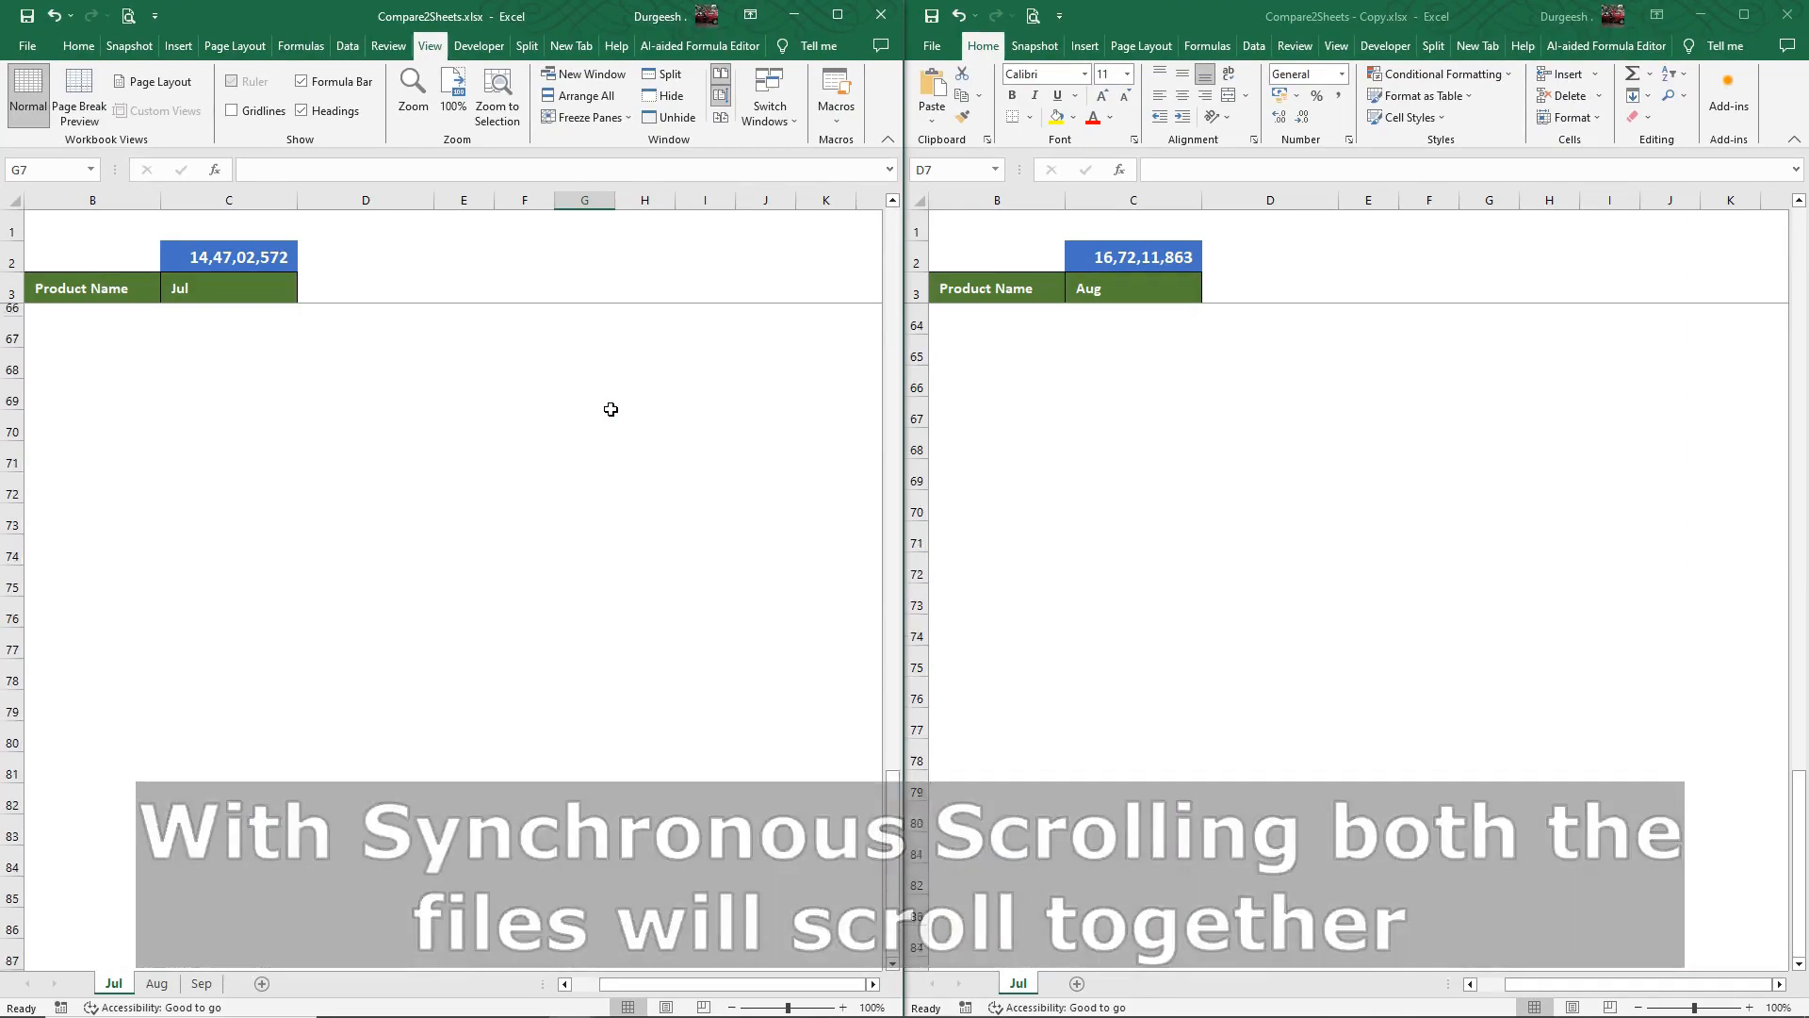
{"action": "scroll", "coordinate": [611, 409], "scroll_direction": "up", "scroll_amount": 7}
{"action": "scroll", "coordinate": [611, 409], "scroll_direction": "up", "scroll_amount": 11}
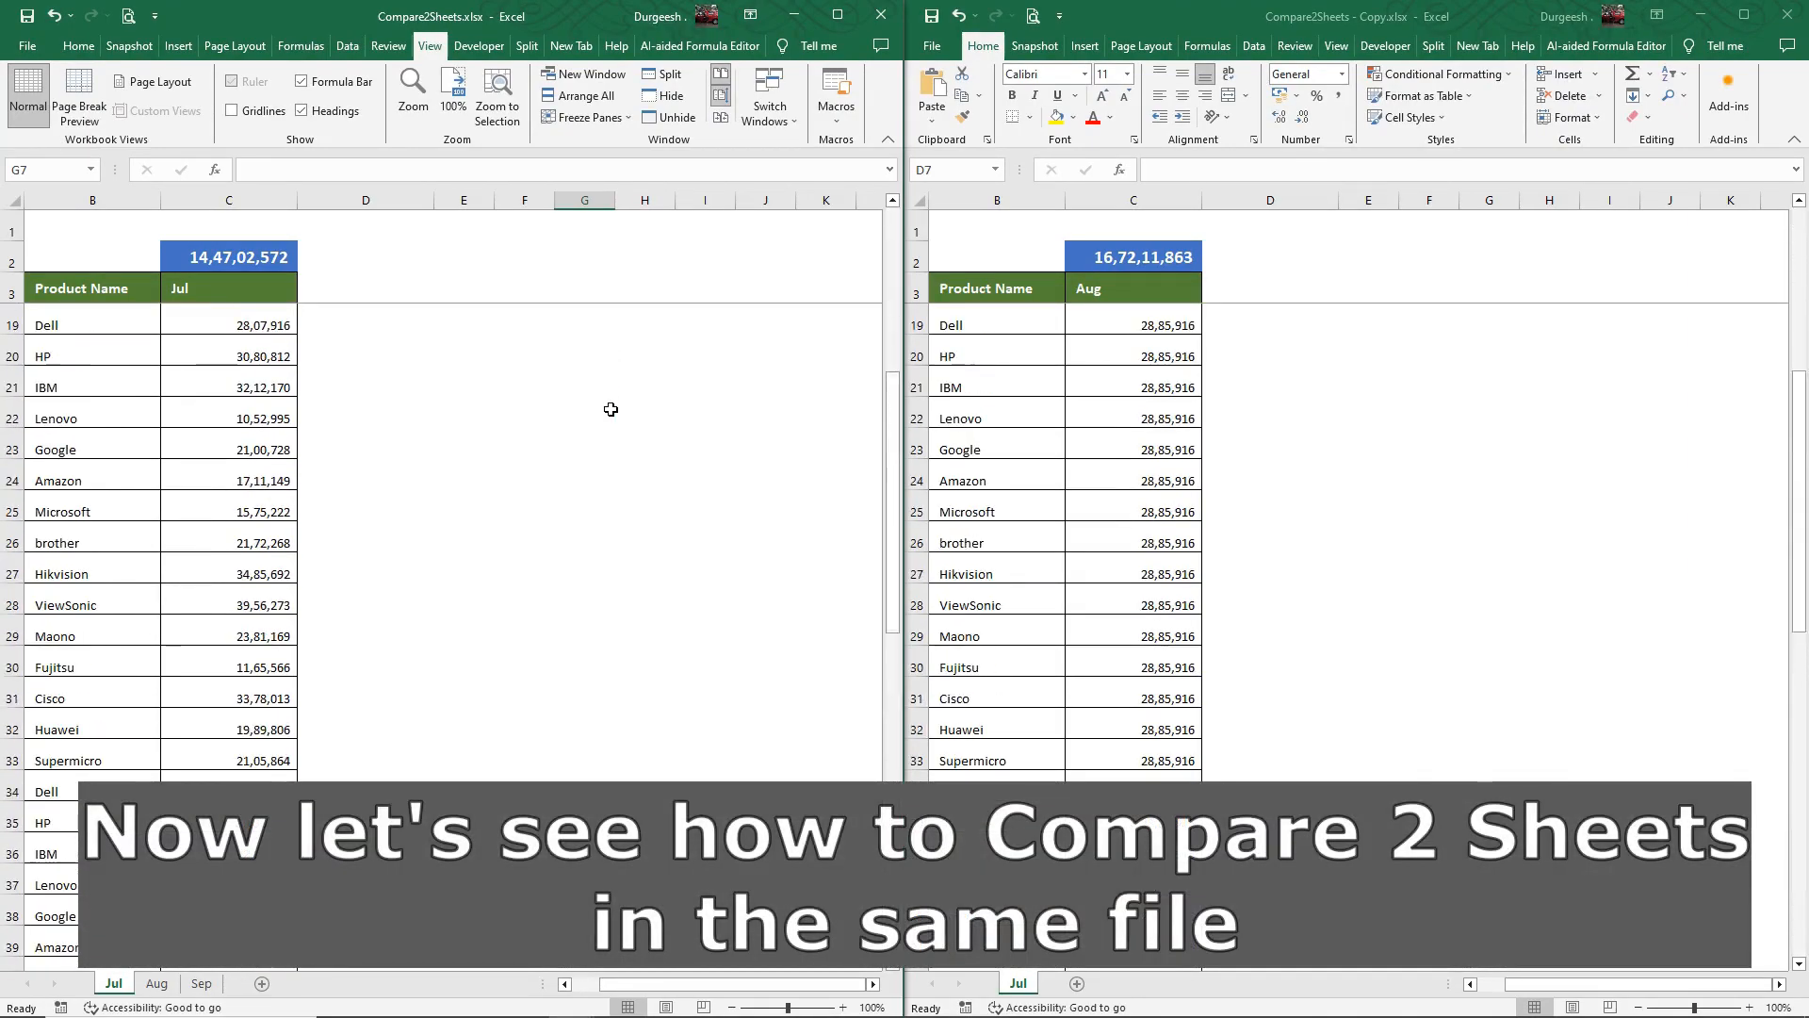
{"action": "scroll", "coordinate": [610, 409], "scroll_direction": "down", "scroll_amount": 3}
{"action": "scroll", "coordinate": [611, 409], "scroll_direction": "up", "scroll_amount": 3}
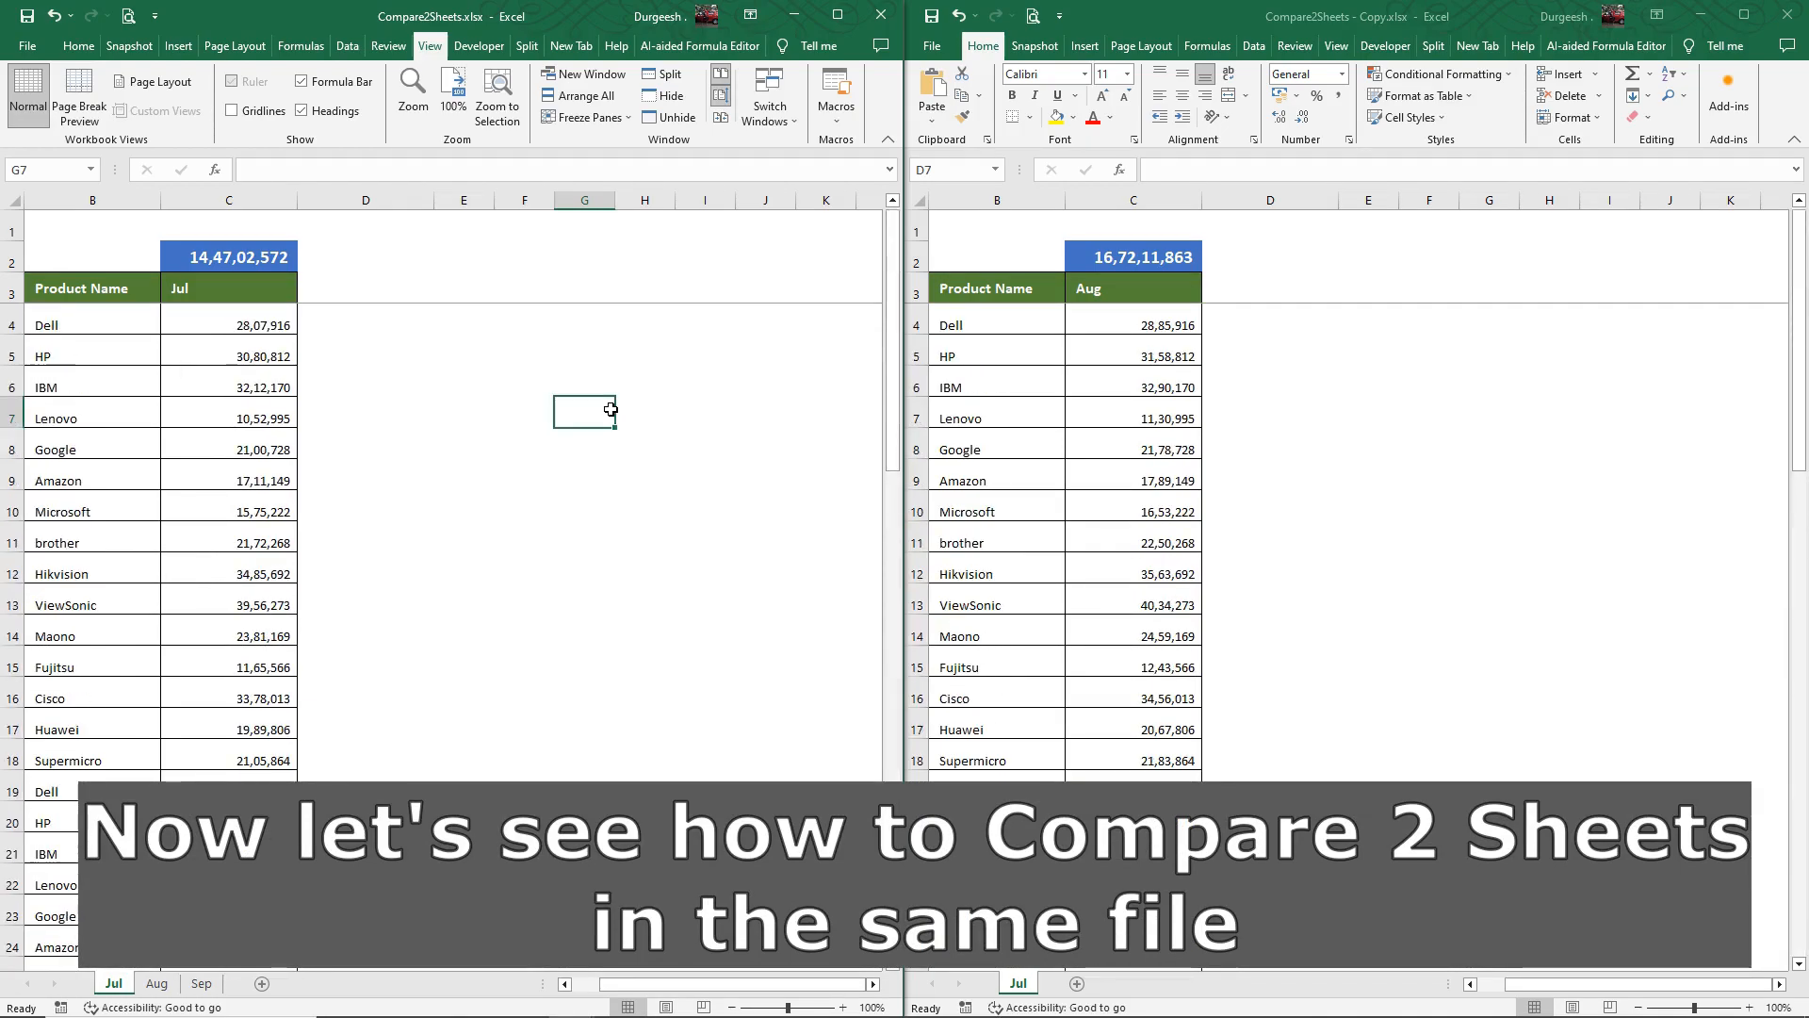
Step: Close the Compare2Sheets - Copy.xlsx workbook, leaving only Compare2Sheets.xlsx open
{"action": "left_click", "coordinate": [705, 381]}
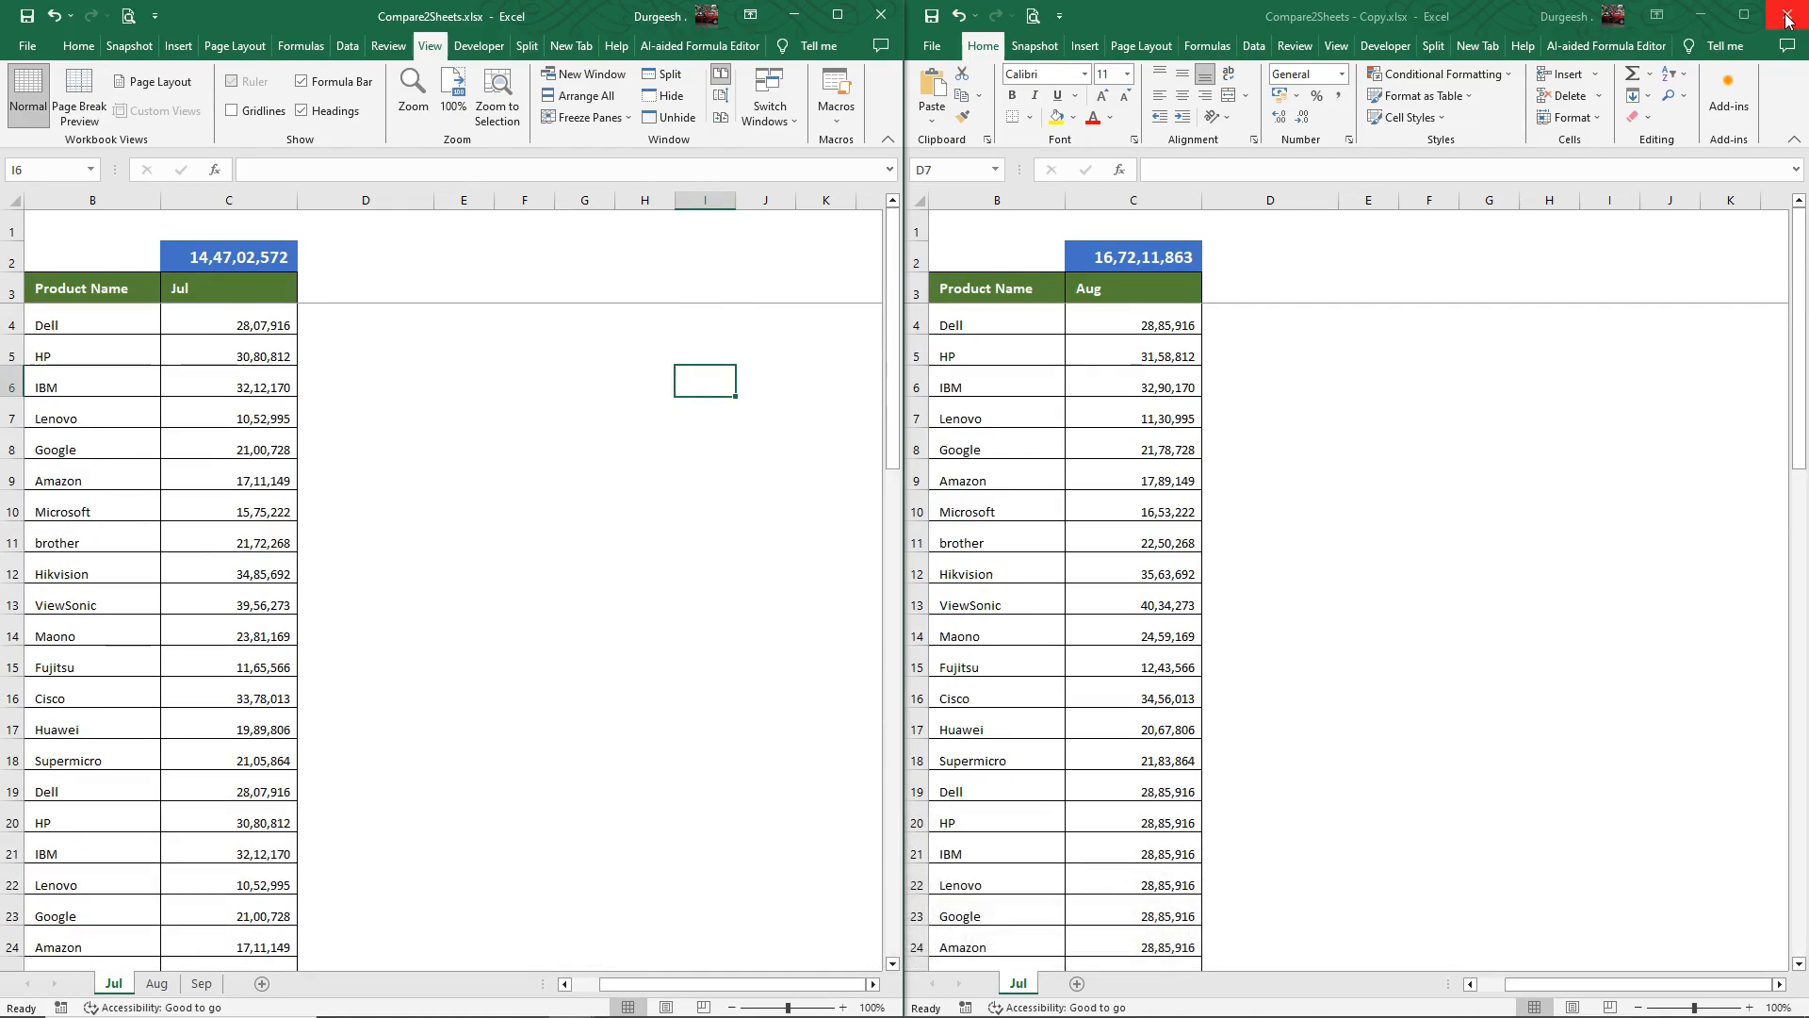
{"action": "left_click", "coordinate": [1787, 21]}
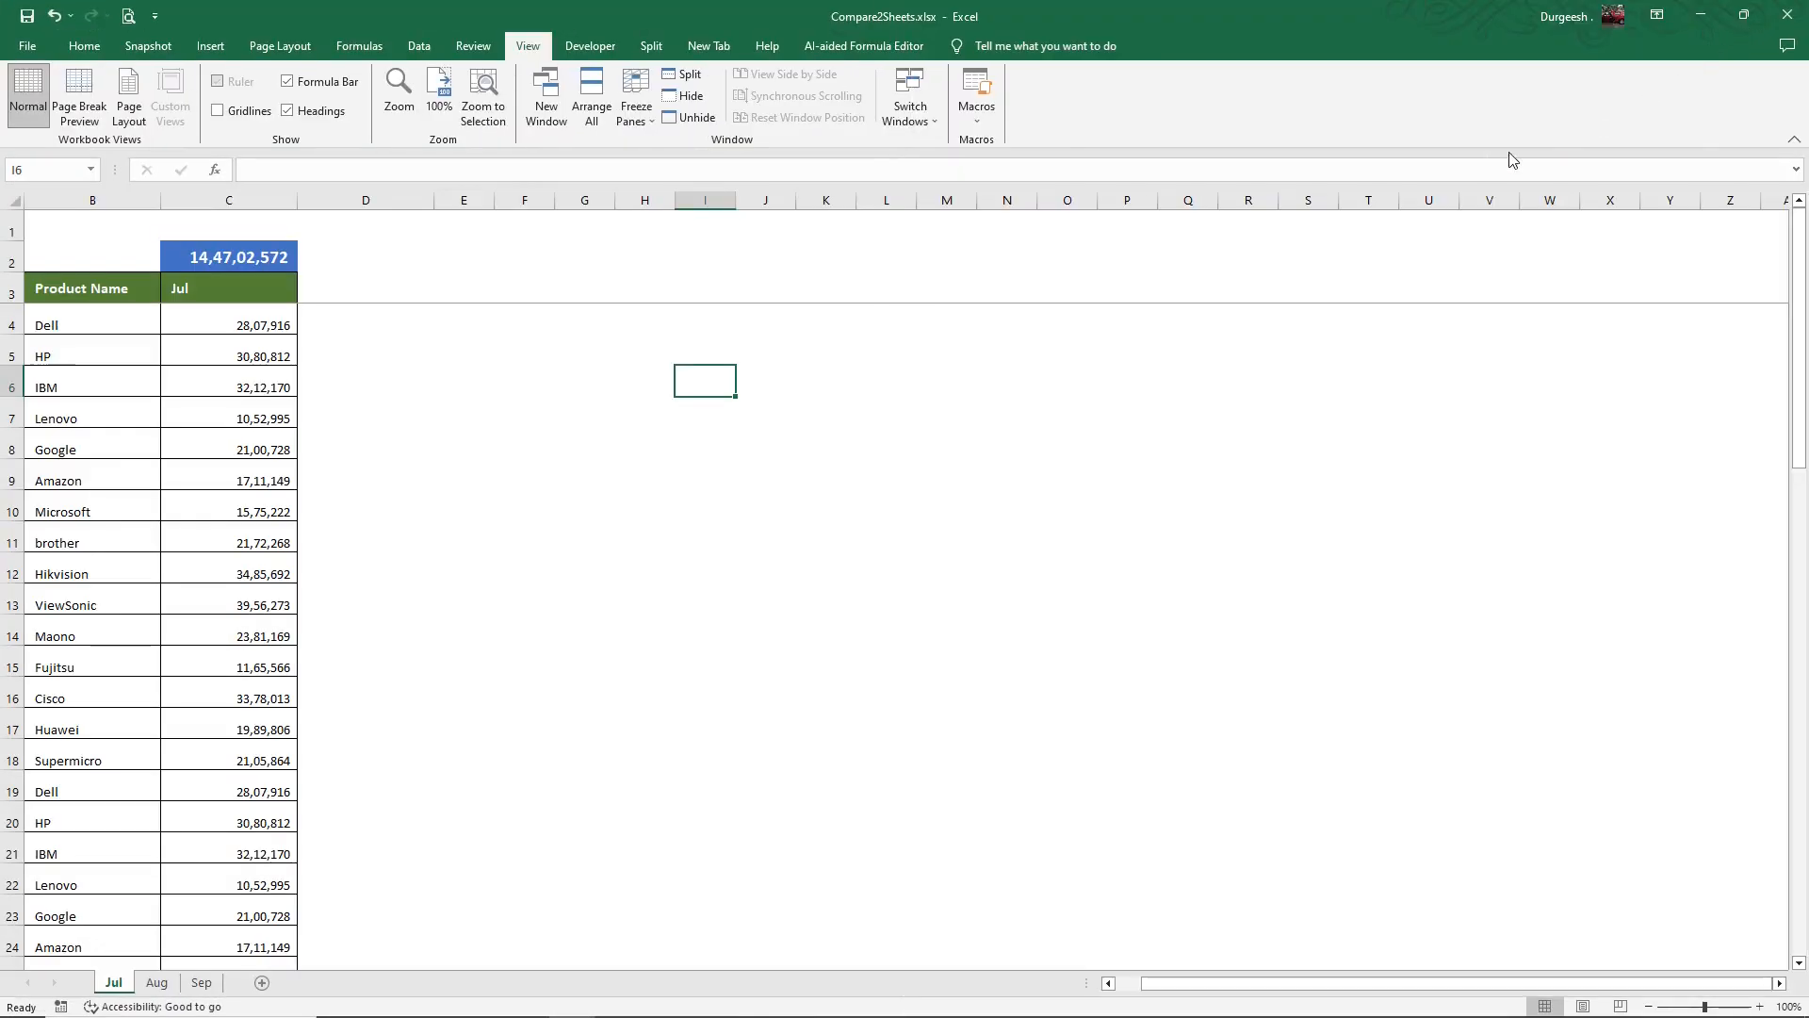
{"action": "left_click", "coordinate": [451, 739]}
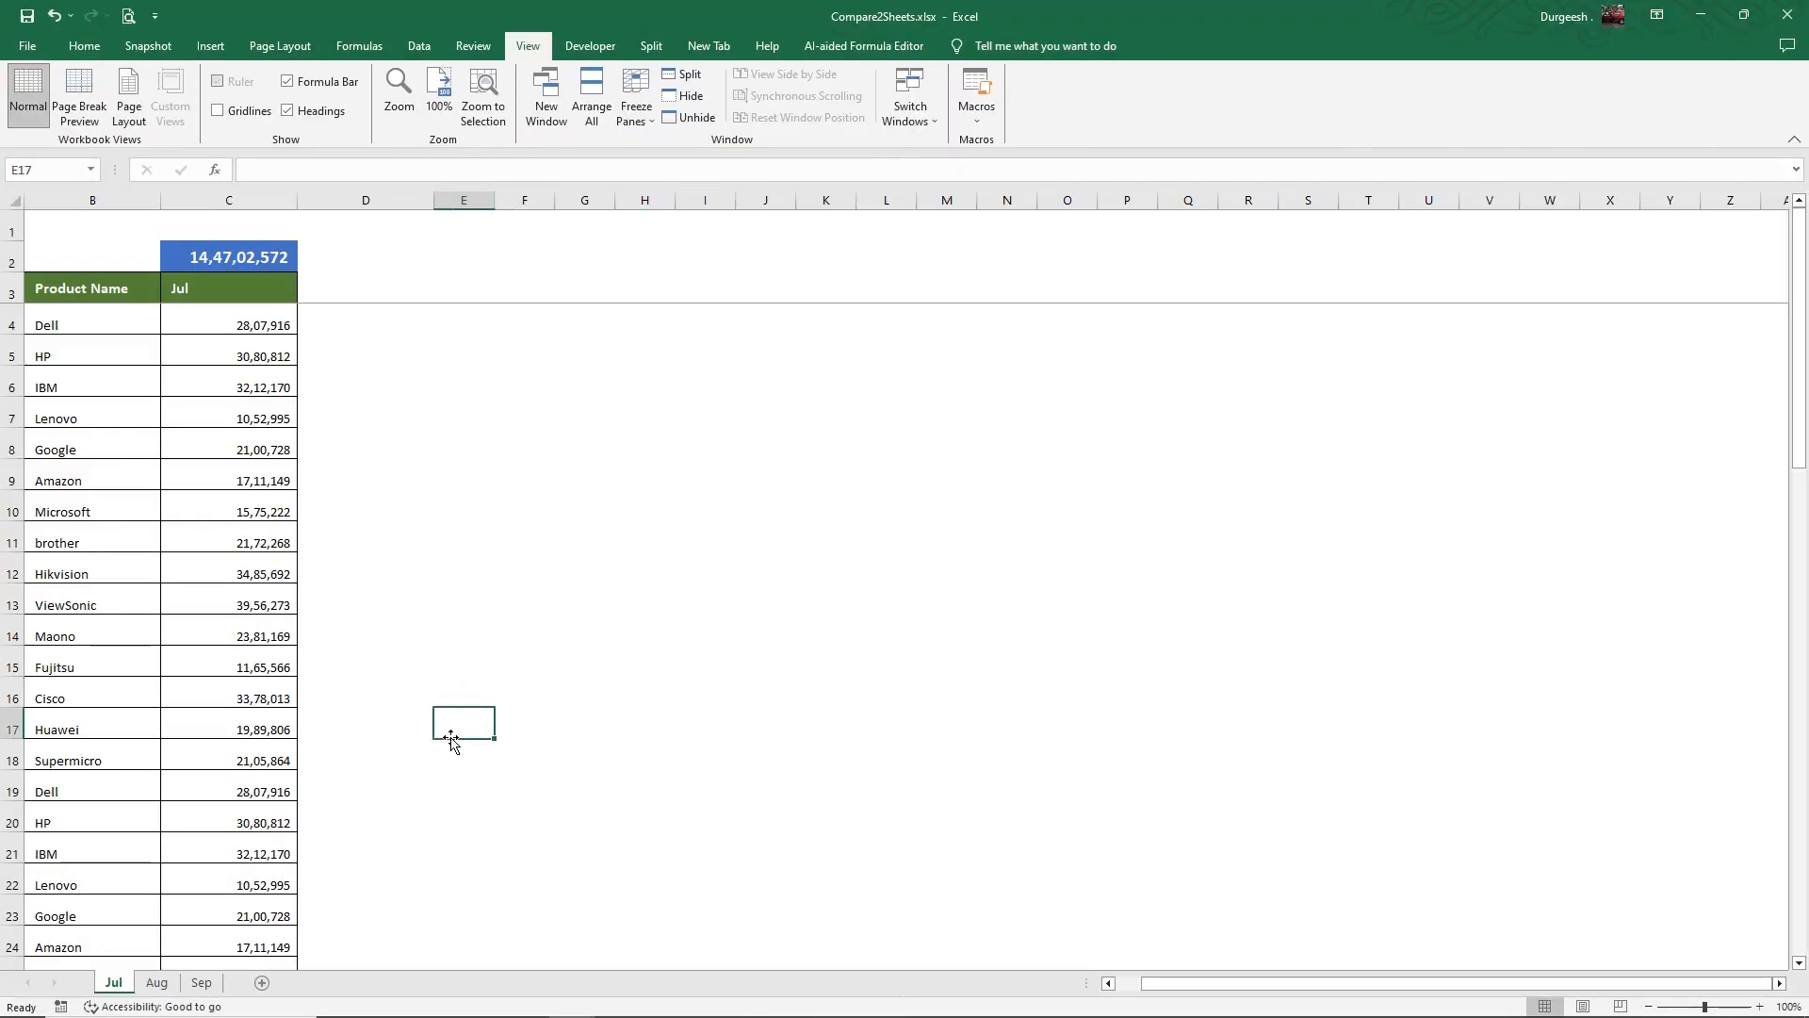
Step: Examine the product tables on the Aug and Sep sheets, ending on the Aug sheet
{"action": "left_click", "coordinate": [153, 985]}
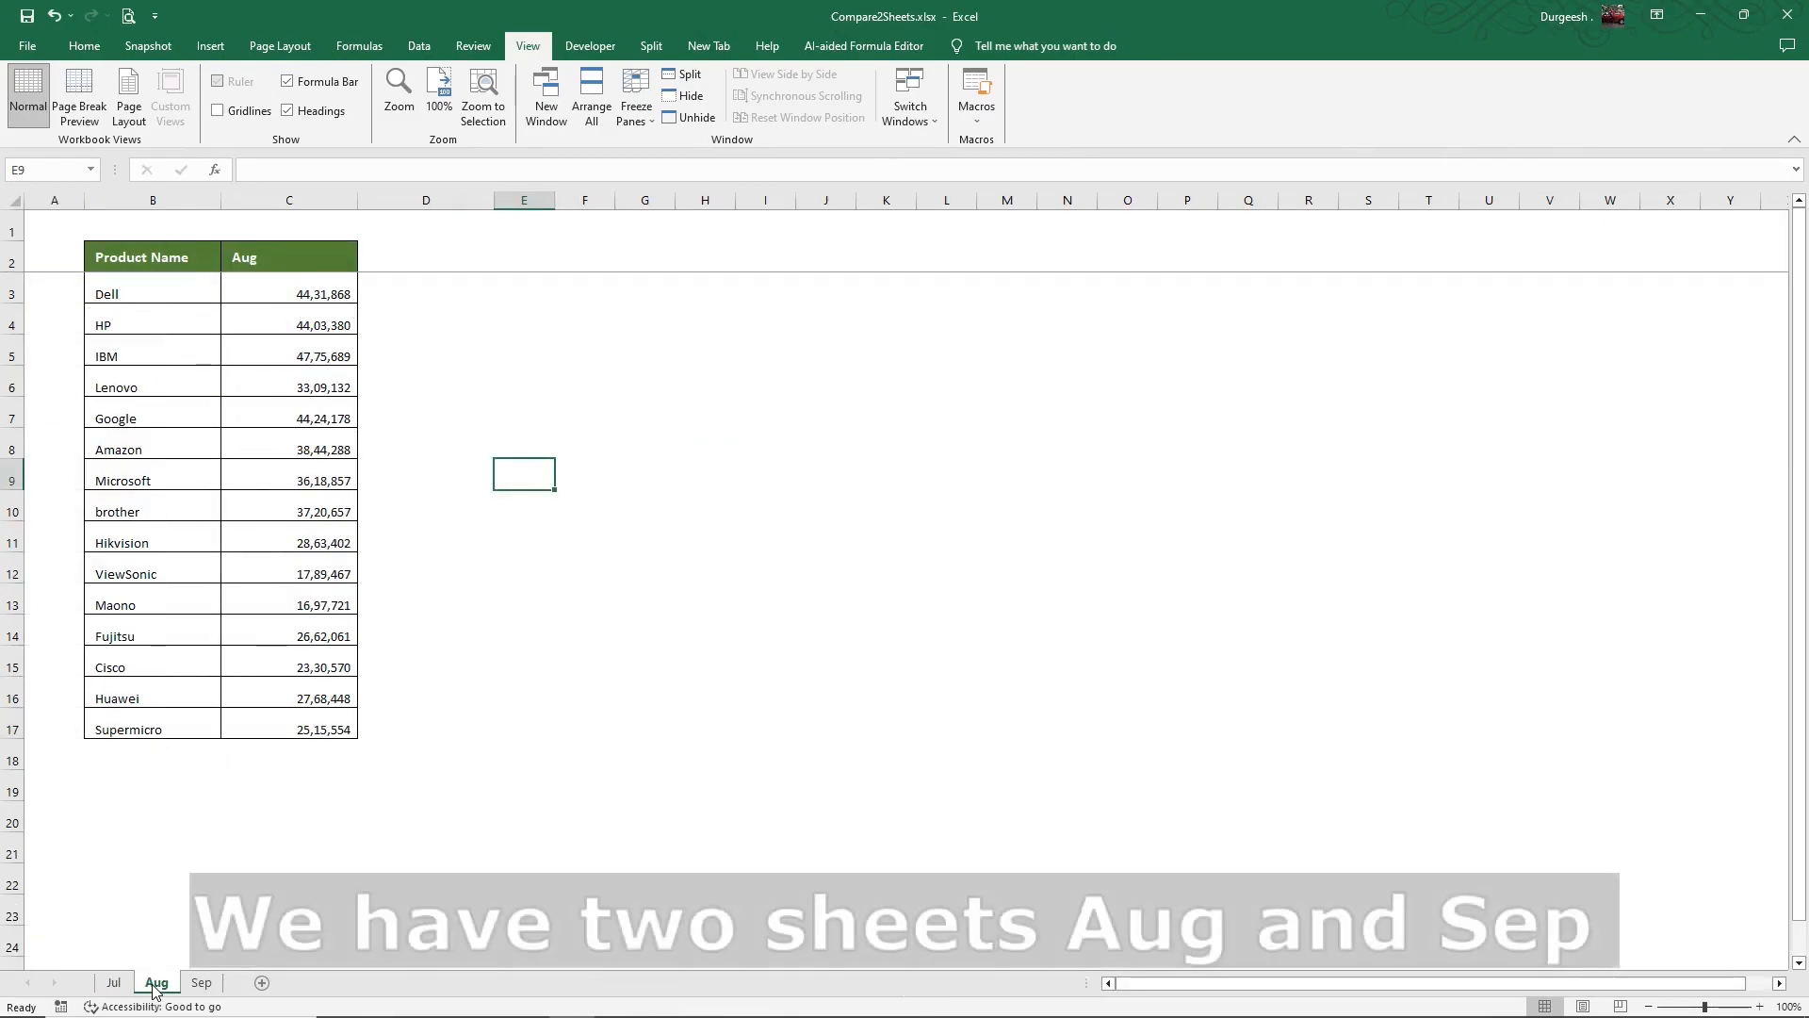
{"action": "left_click", "coordinate": [252, 787]}
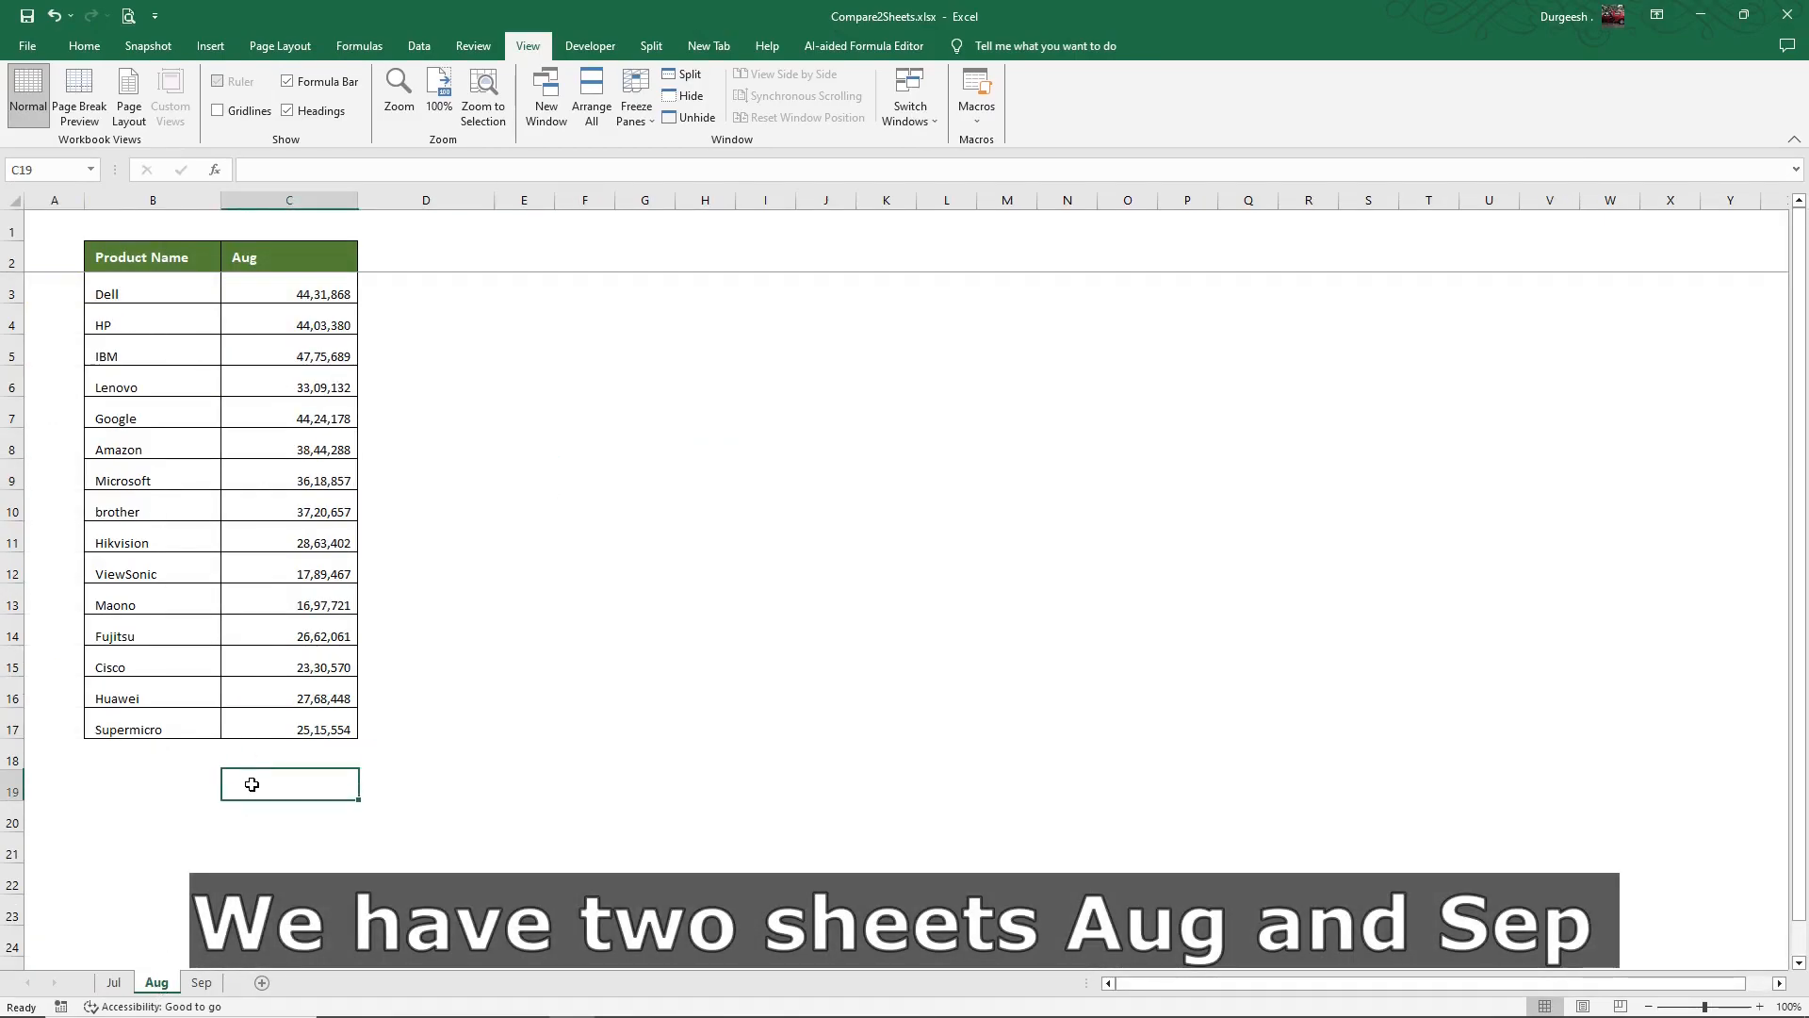
{"action": "left_click", "coordinate": [206, 984]}
{"action": "left_click", "coordinate": [300, 758]}
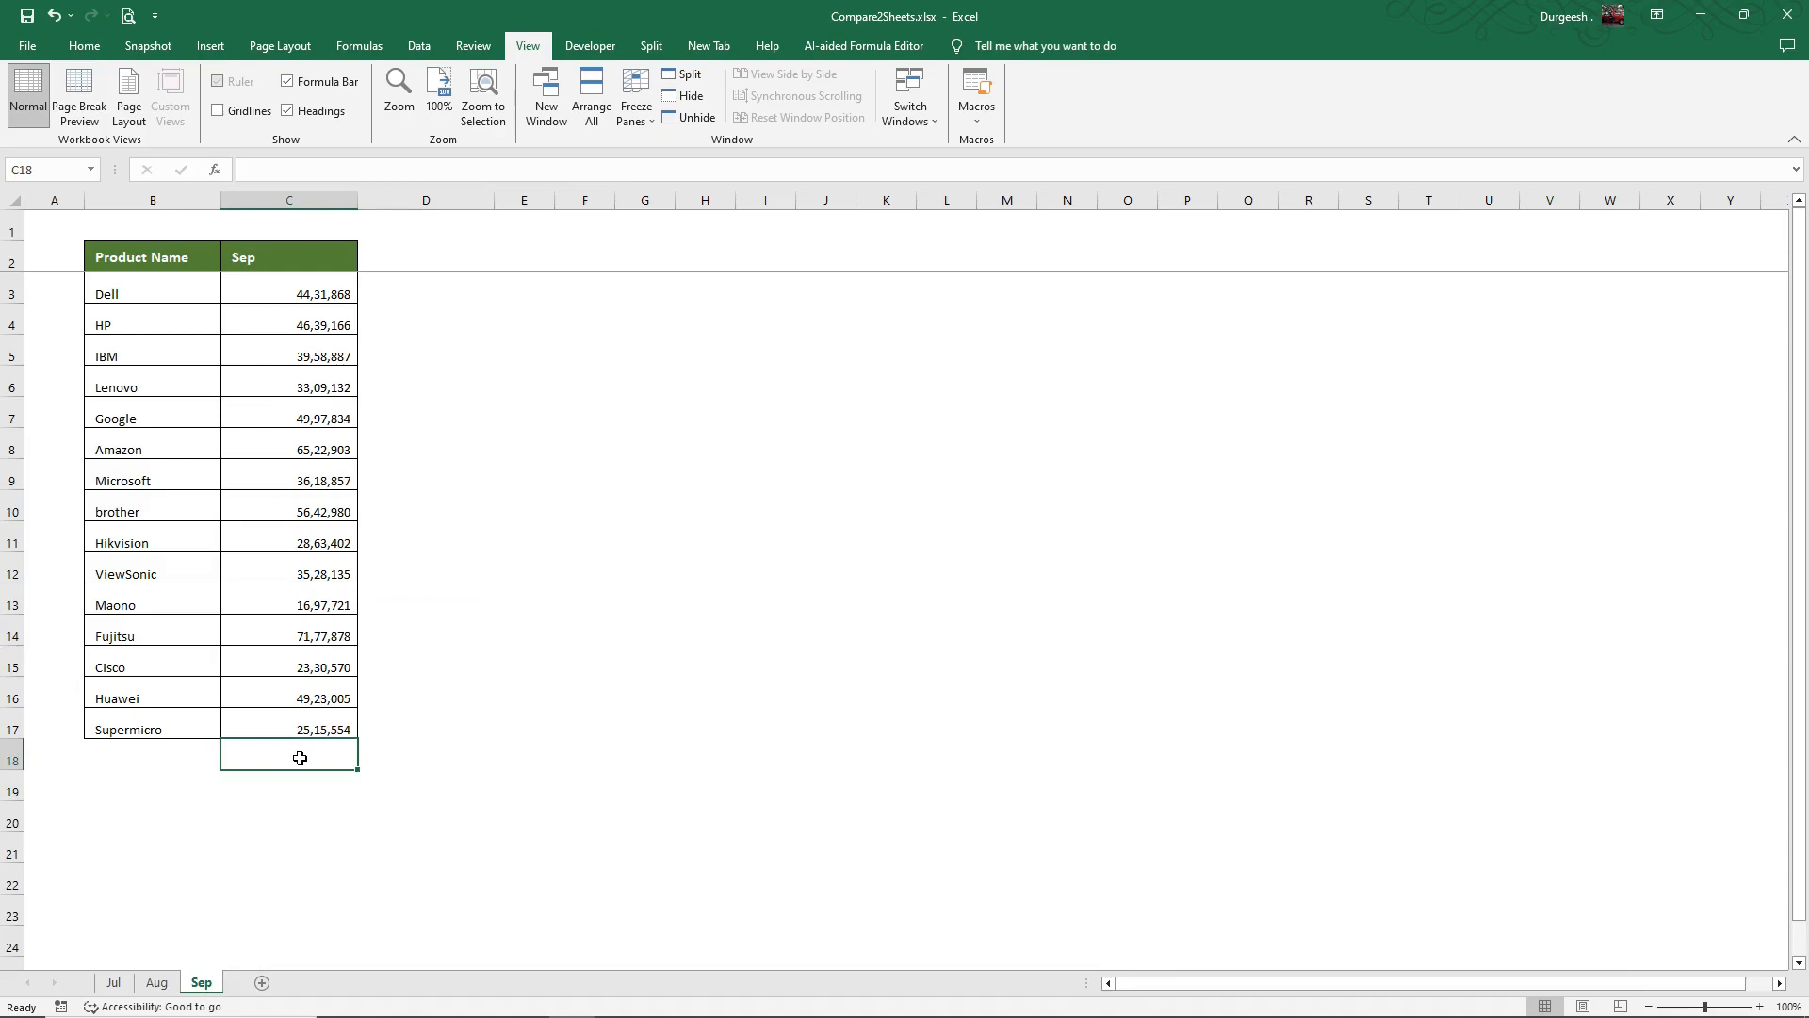
{"action": "left_click", "coordinate": [161, 984]}
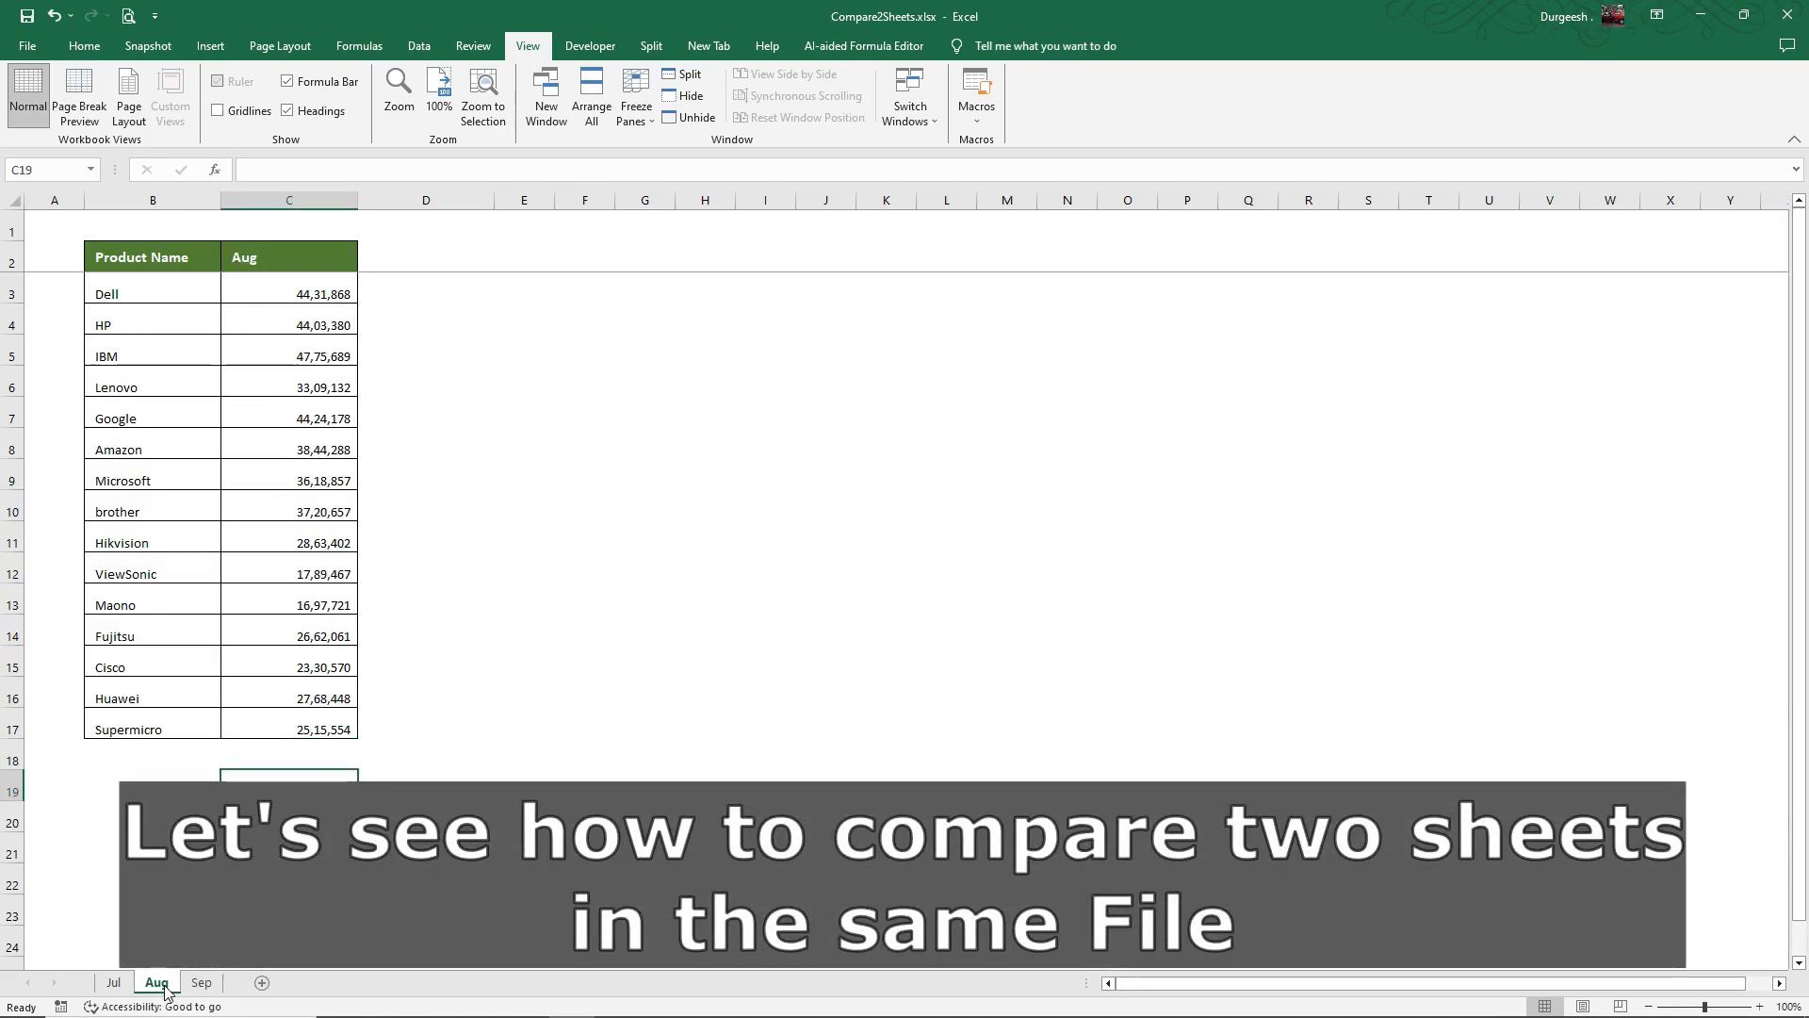
{"action": "left_click", "coordinate": [203, 986]}
{"action": "left_click", "coordinate": [160, 986]}
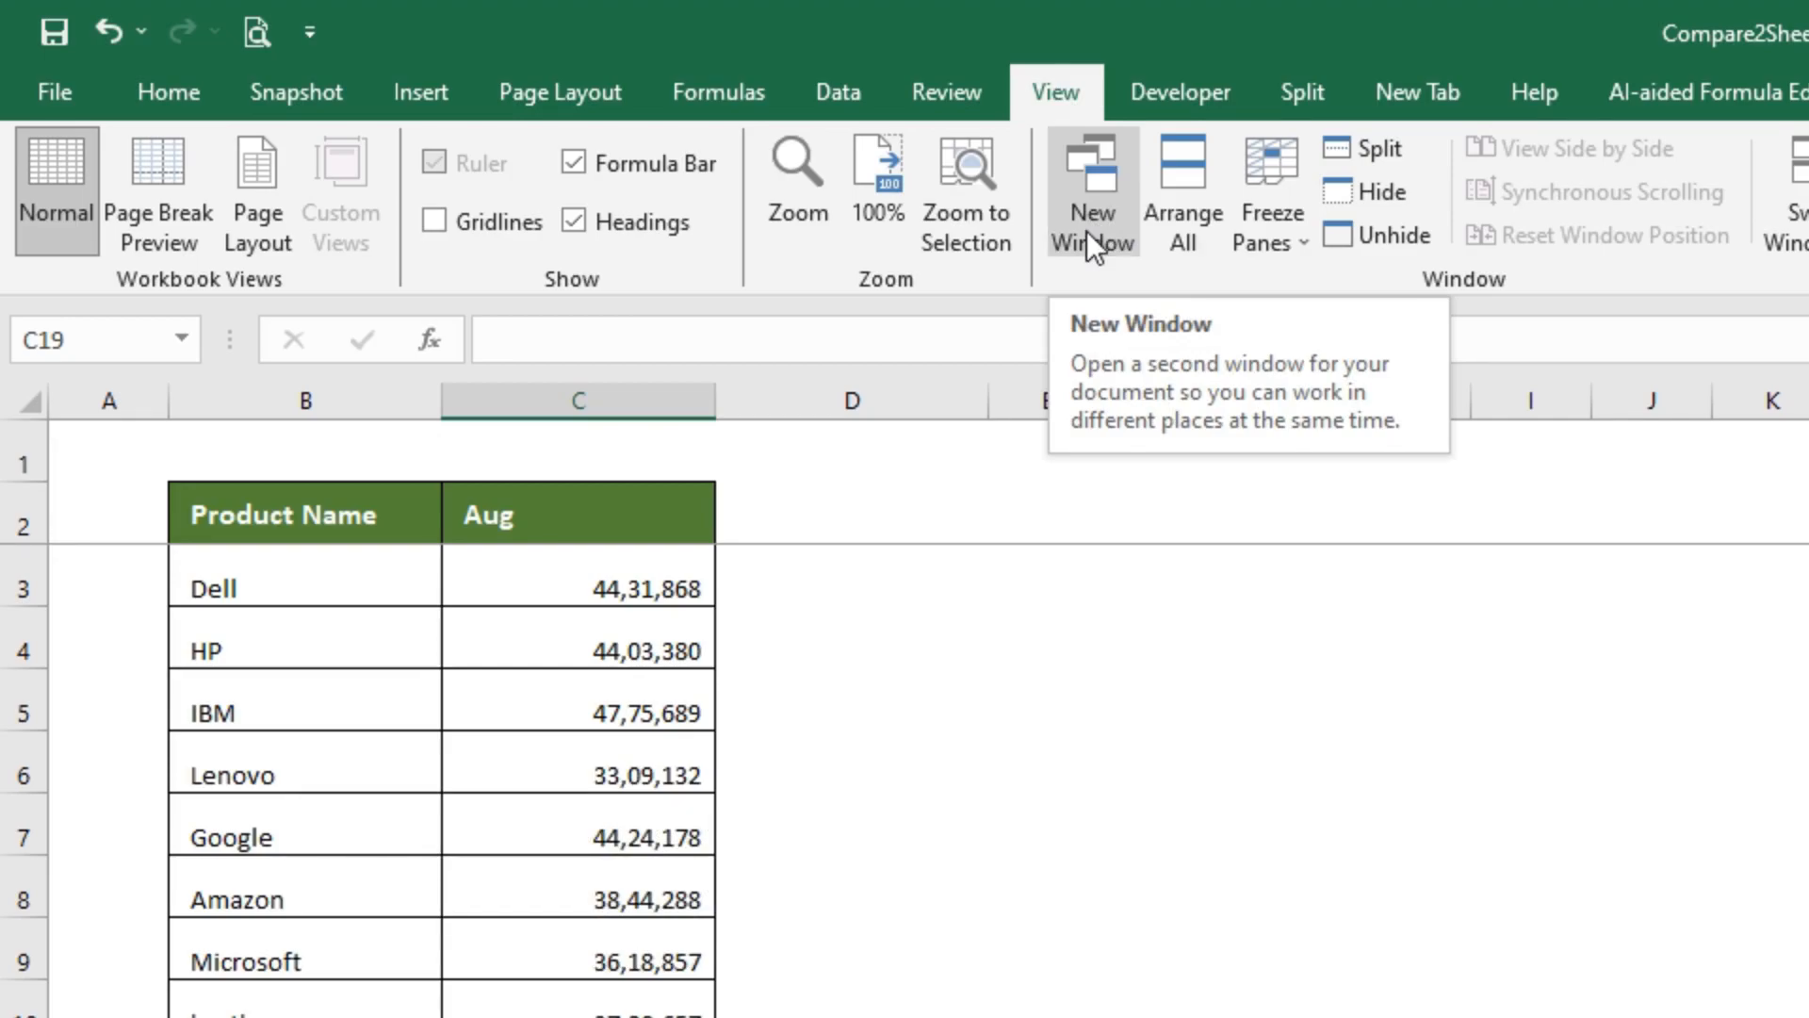
Step: Open a second window of the workbook showing the Sep sheet and view it side by side with the Aug sheet
{"action": "left_click", "coordinate": [1088, 230]}
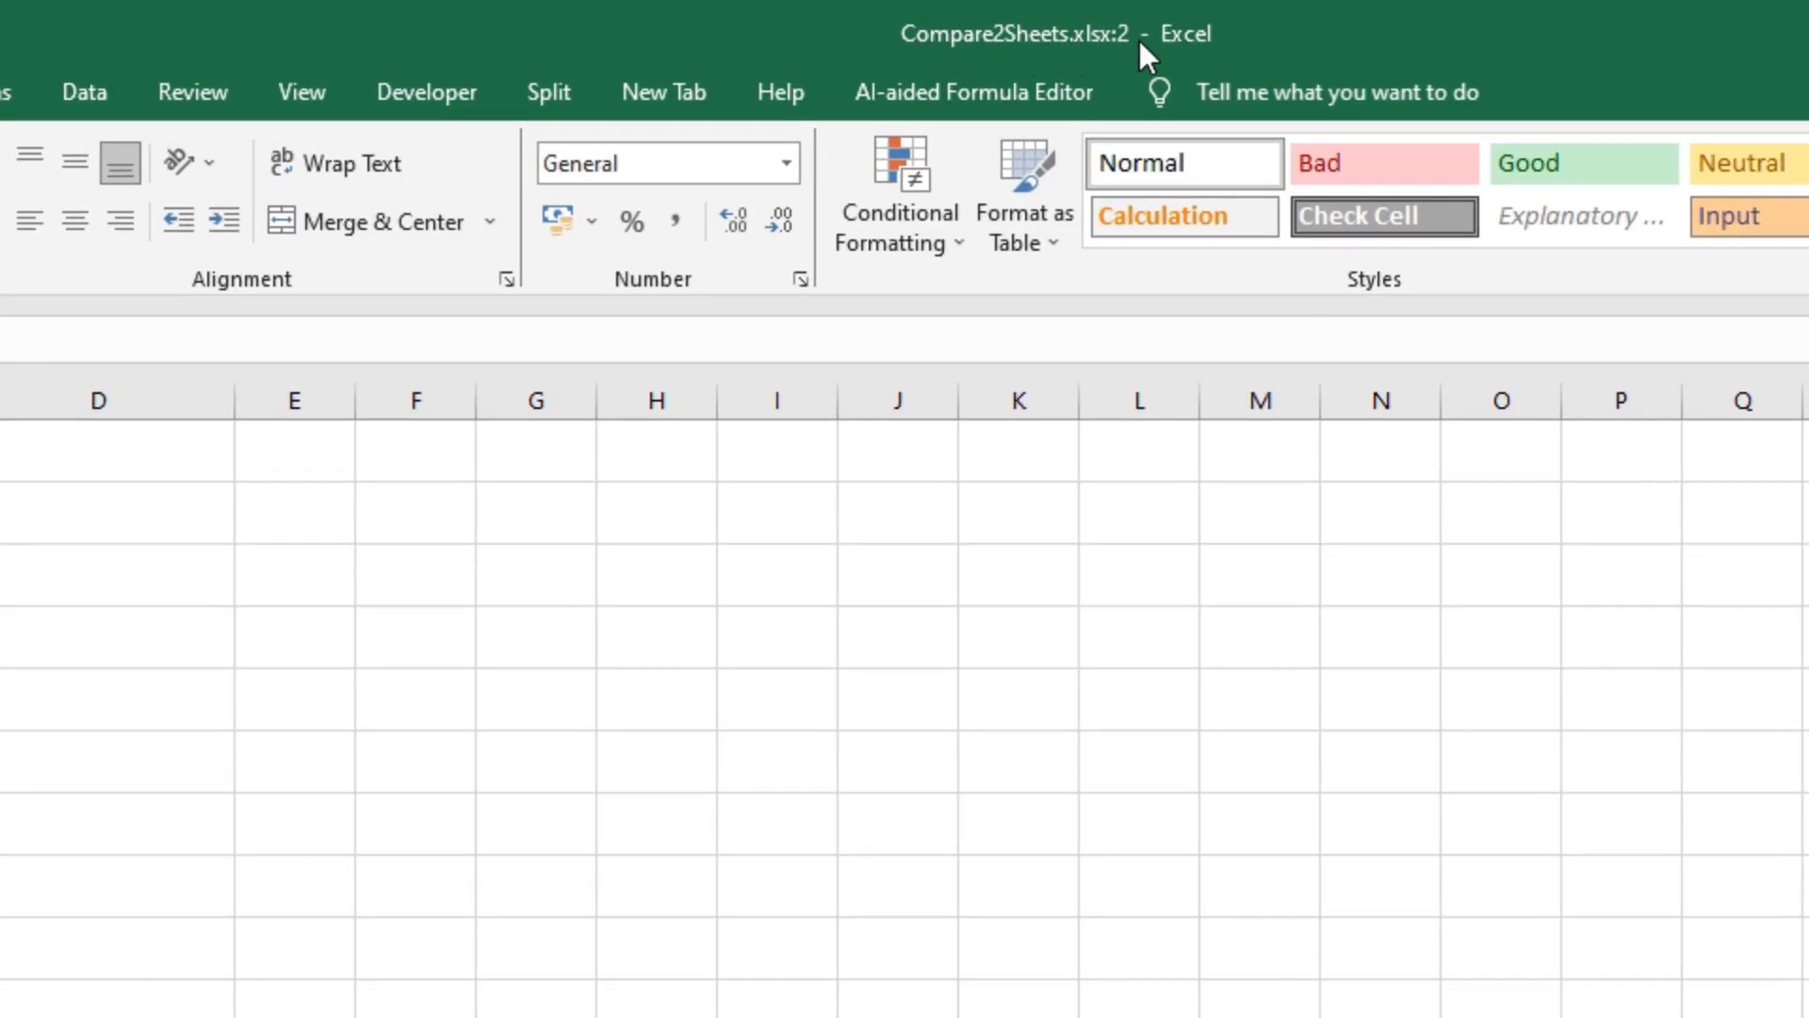
{"action": "key", "text": "alt+Tab"}
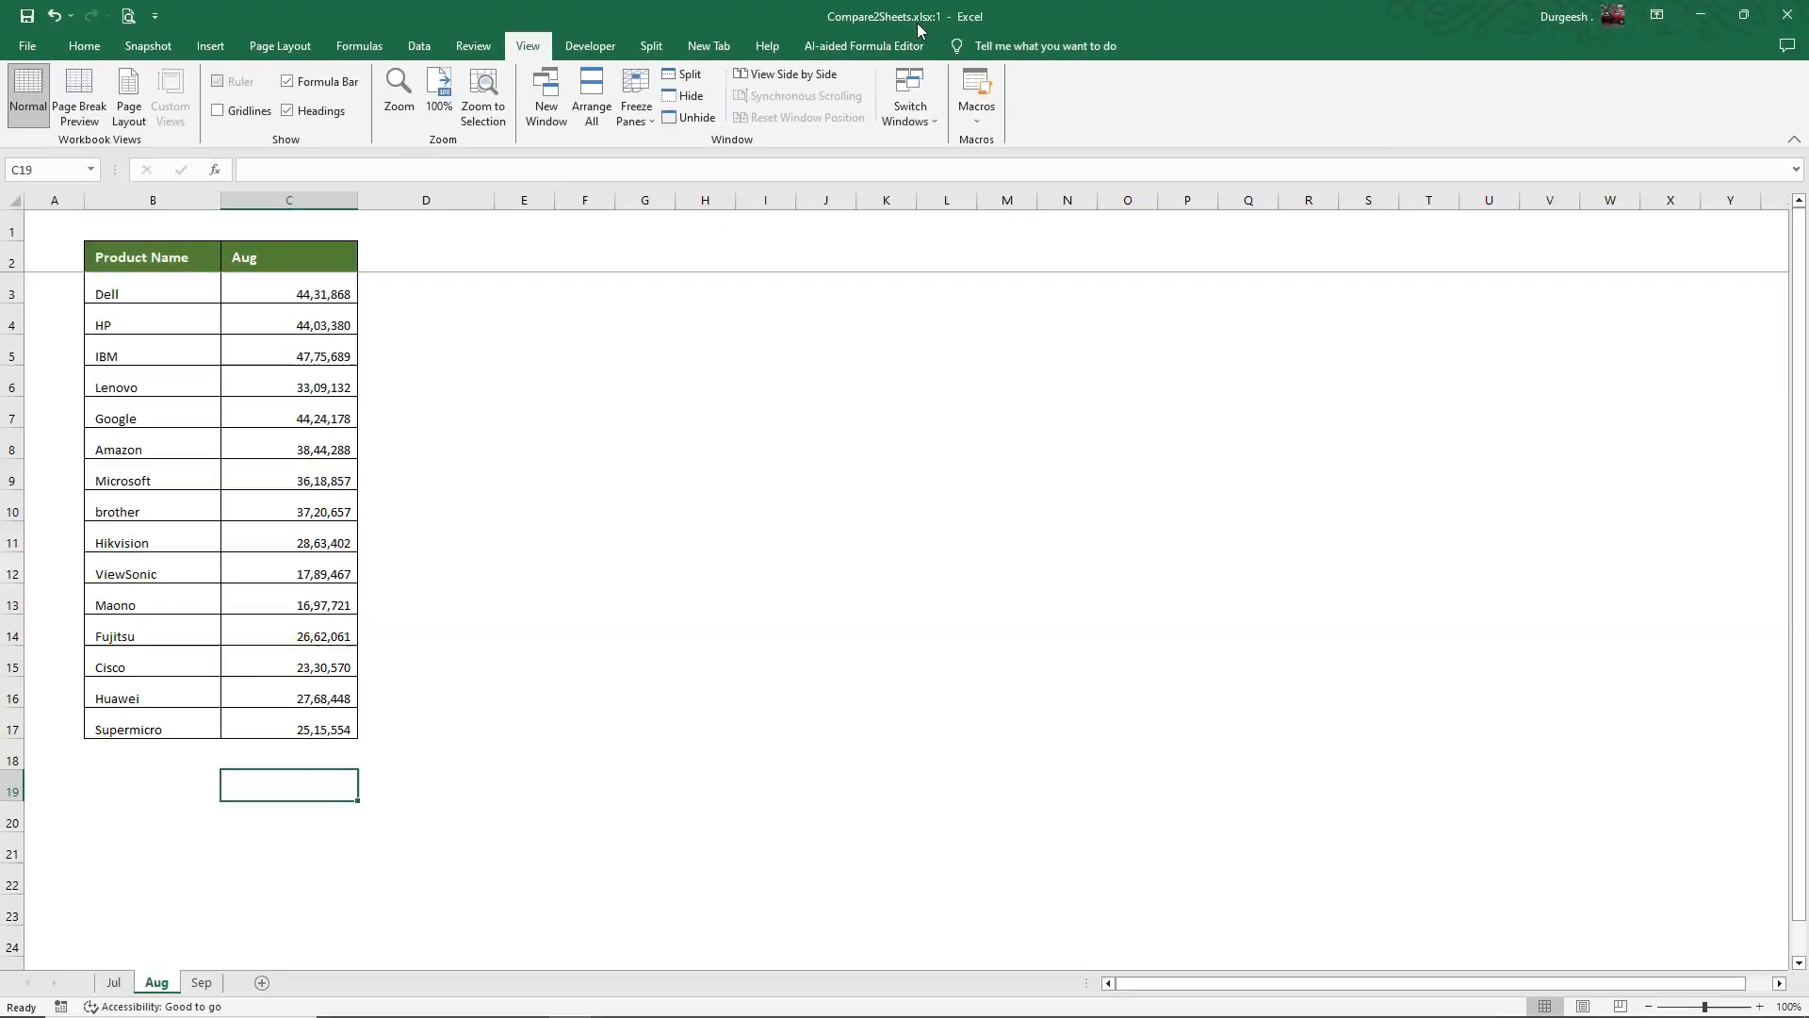
{"action": "key", "text": "alt+Tab"}
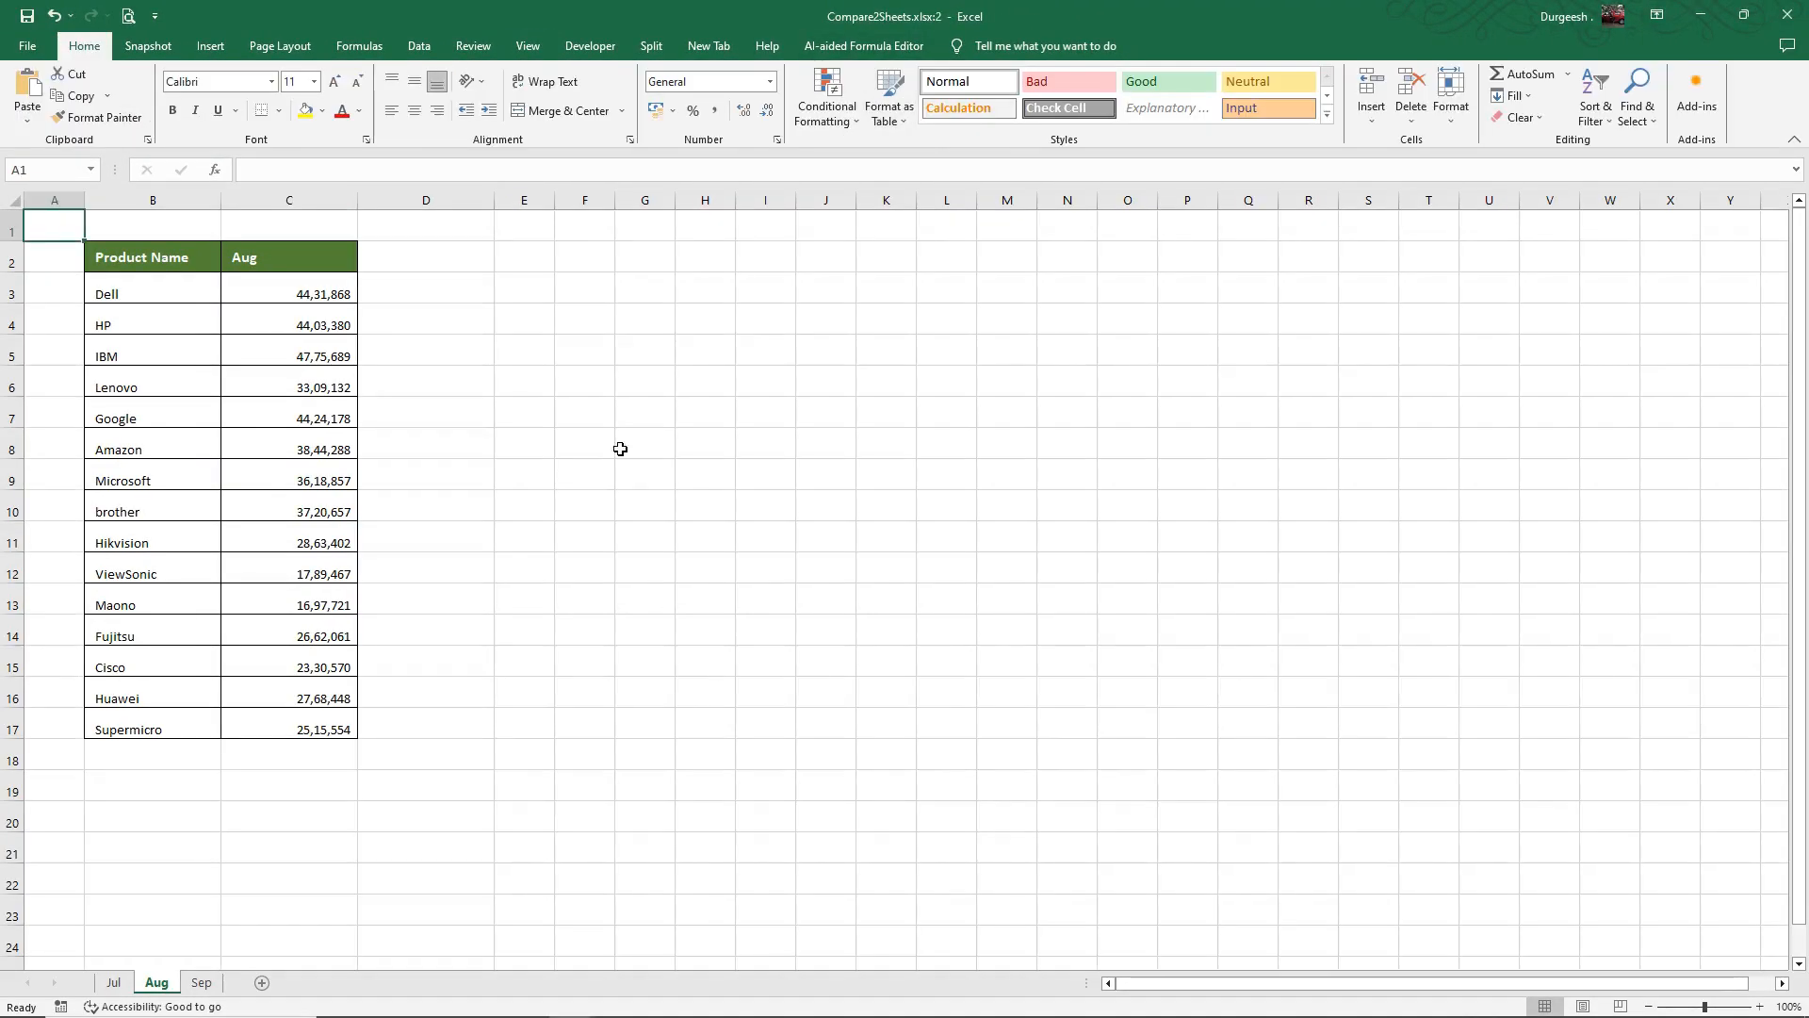
{"action": "left_click", "coordinate": [203, 983]}
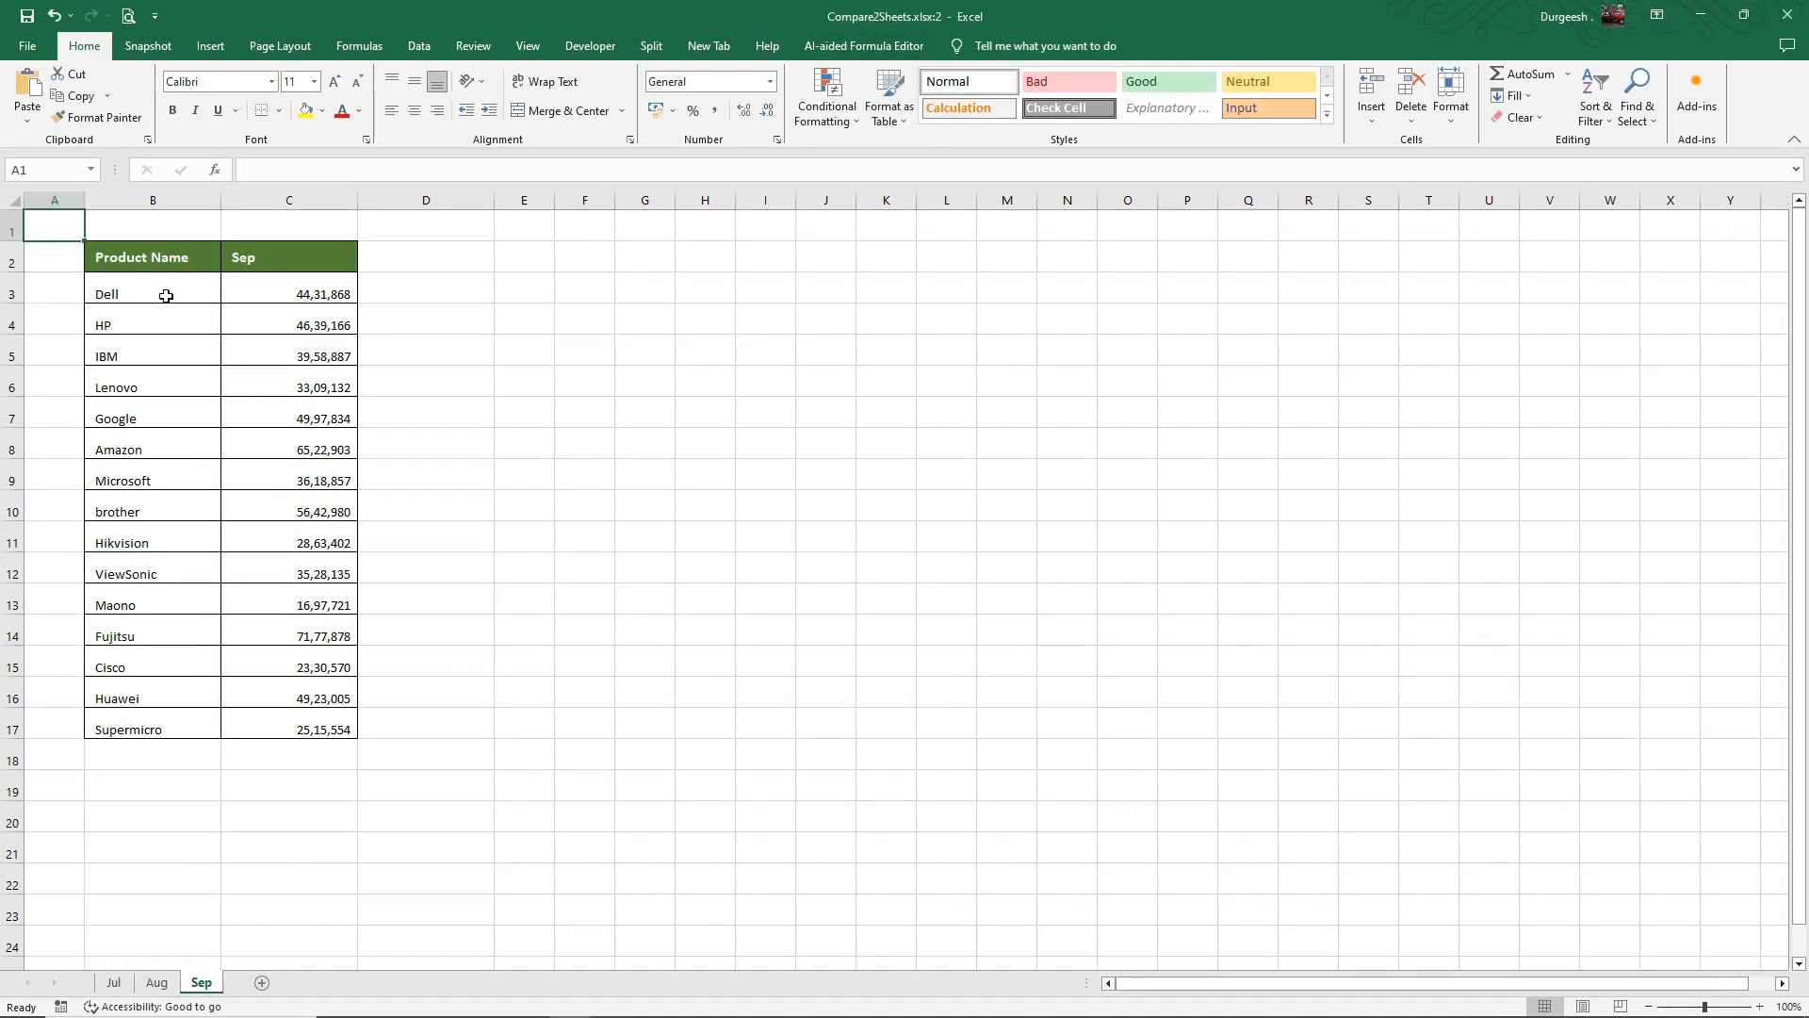
{"action": "key", "text": "alt+Tab"}
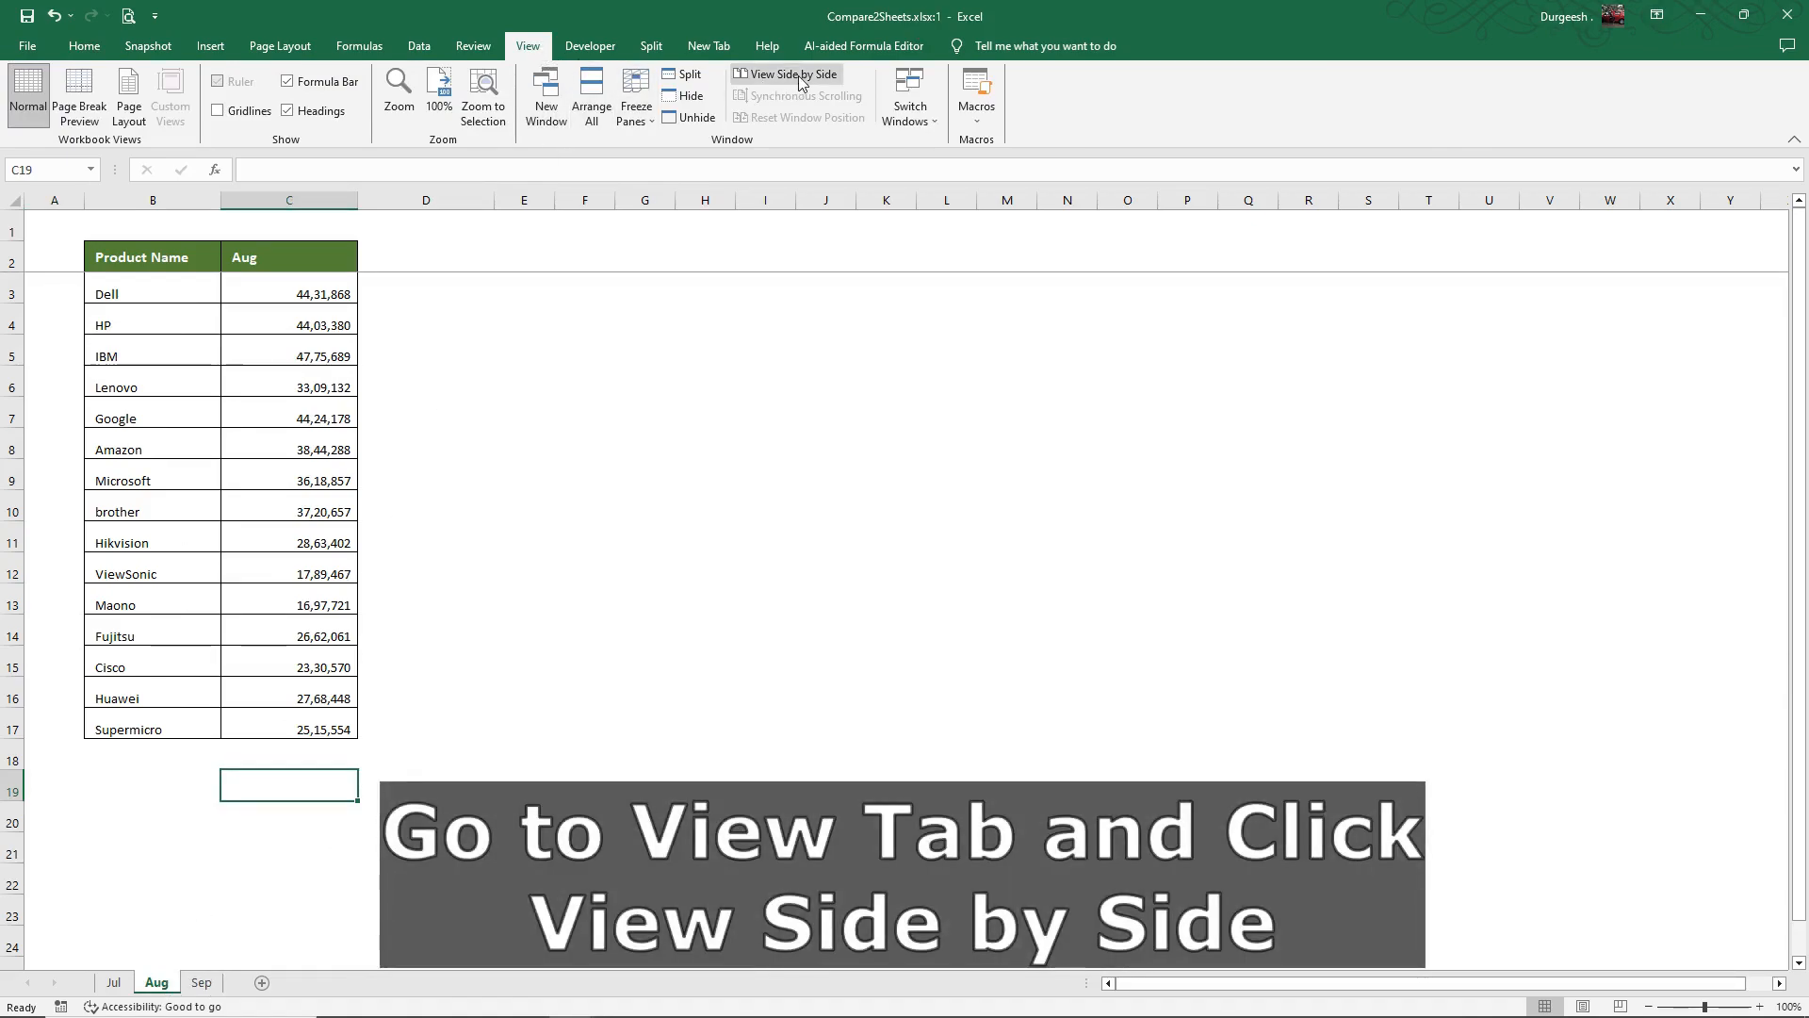
{"action": "left_click", "coordinate": [799, 75]}
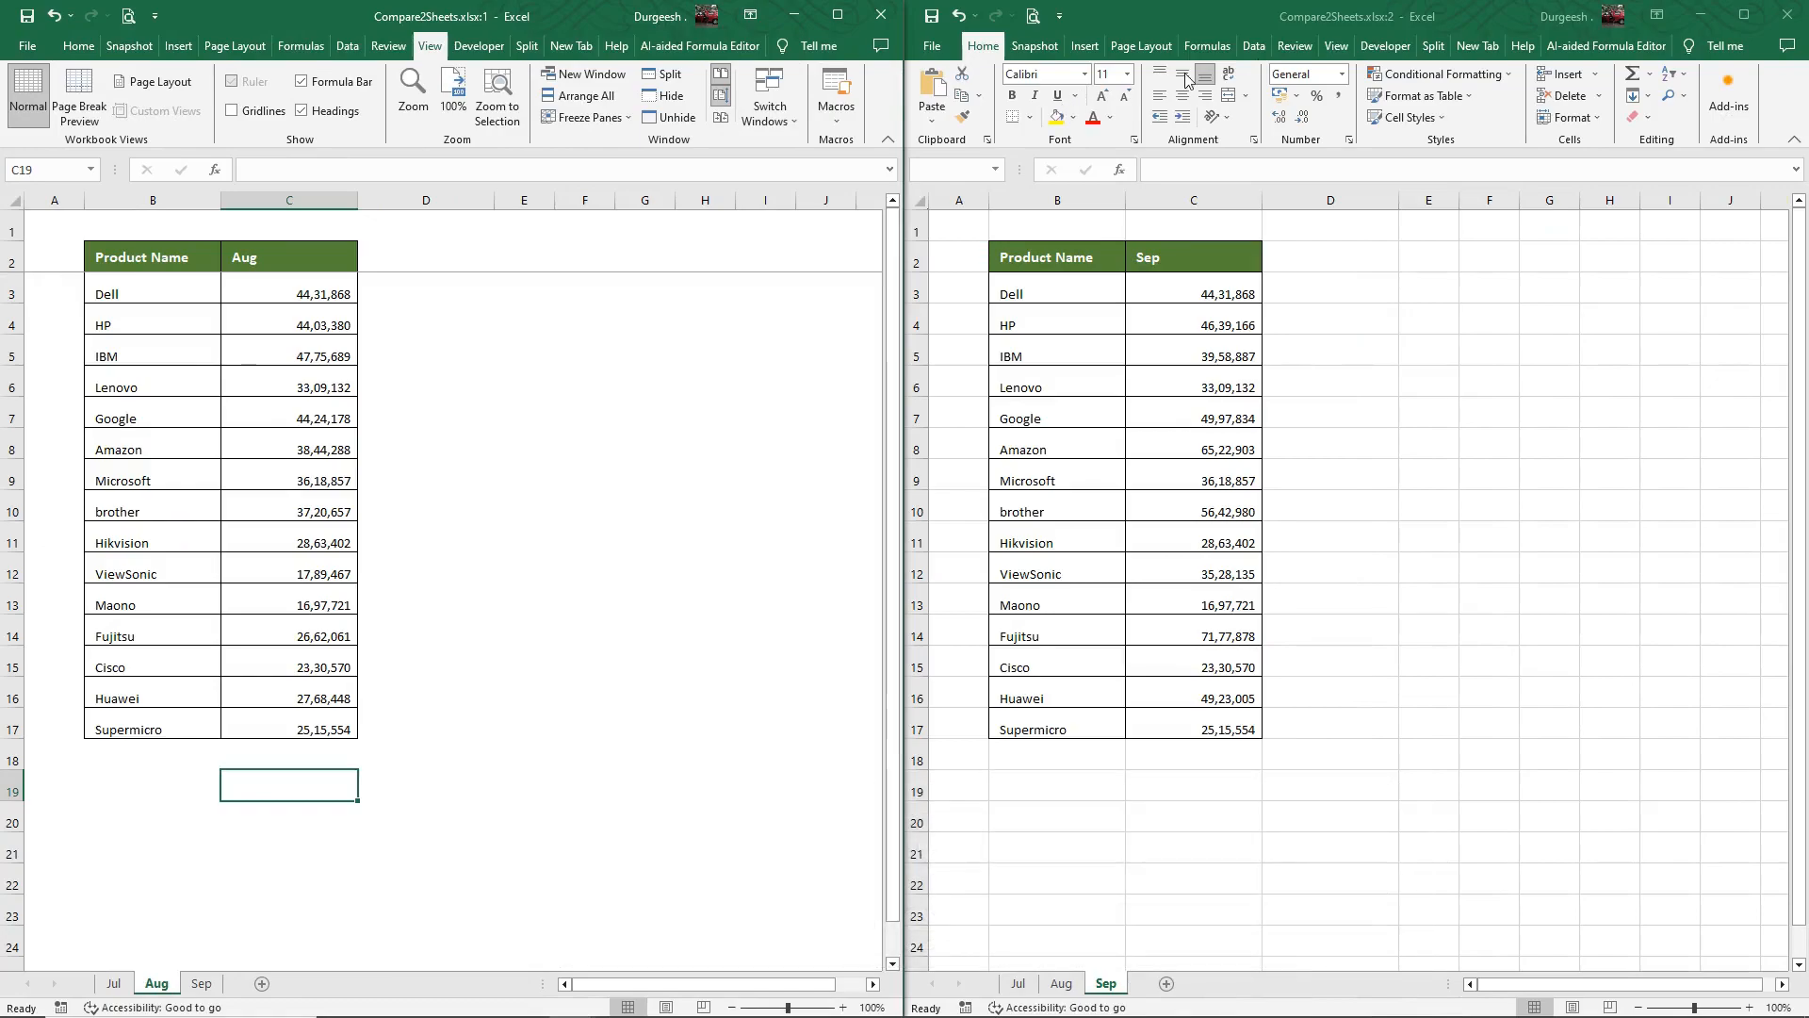
Step: Compare the Aug and Sep tables and check that both windows scroll together
{"action": "left_click", "coordinate": [444, 407]}
{"action": "left_click", "coordinate": [262, 250]}
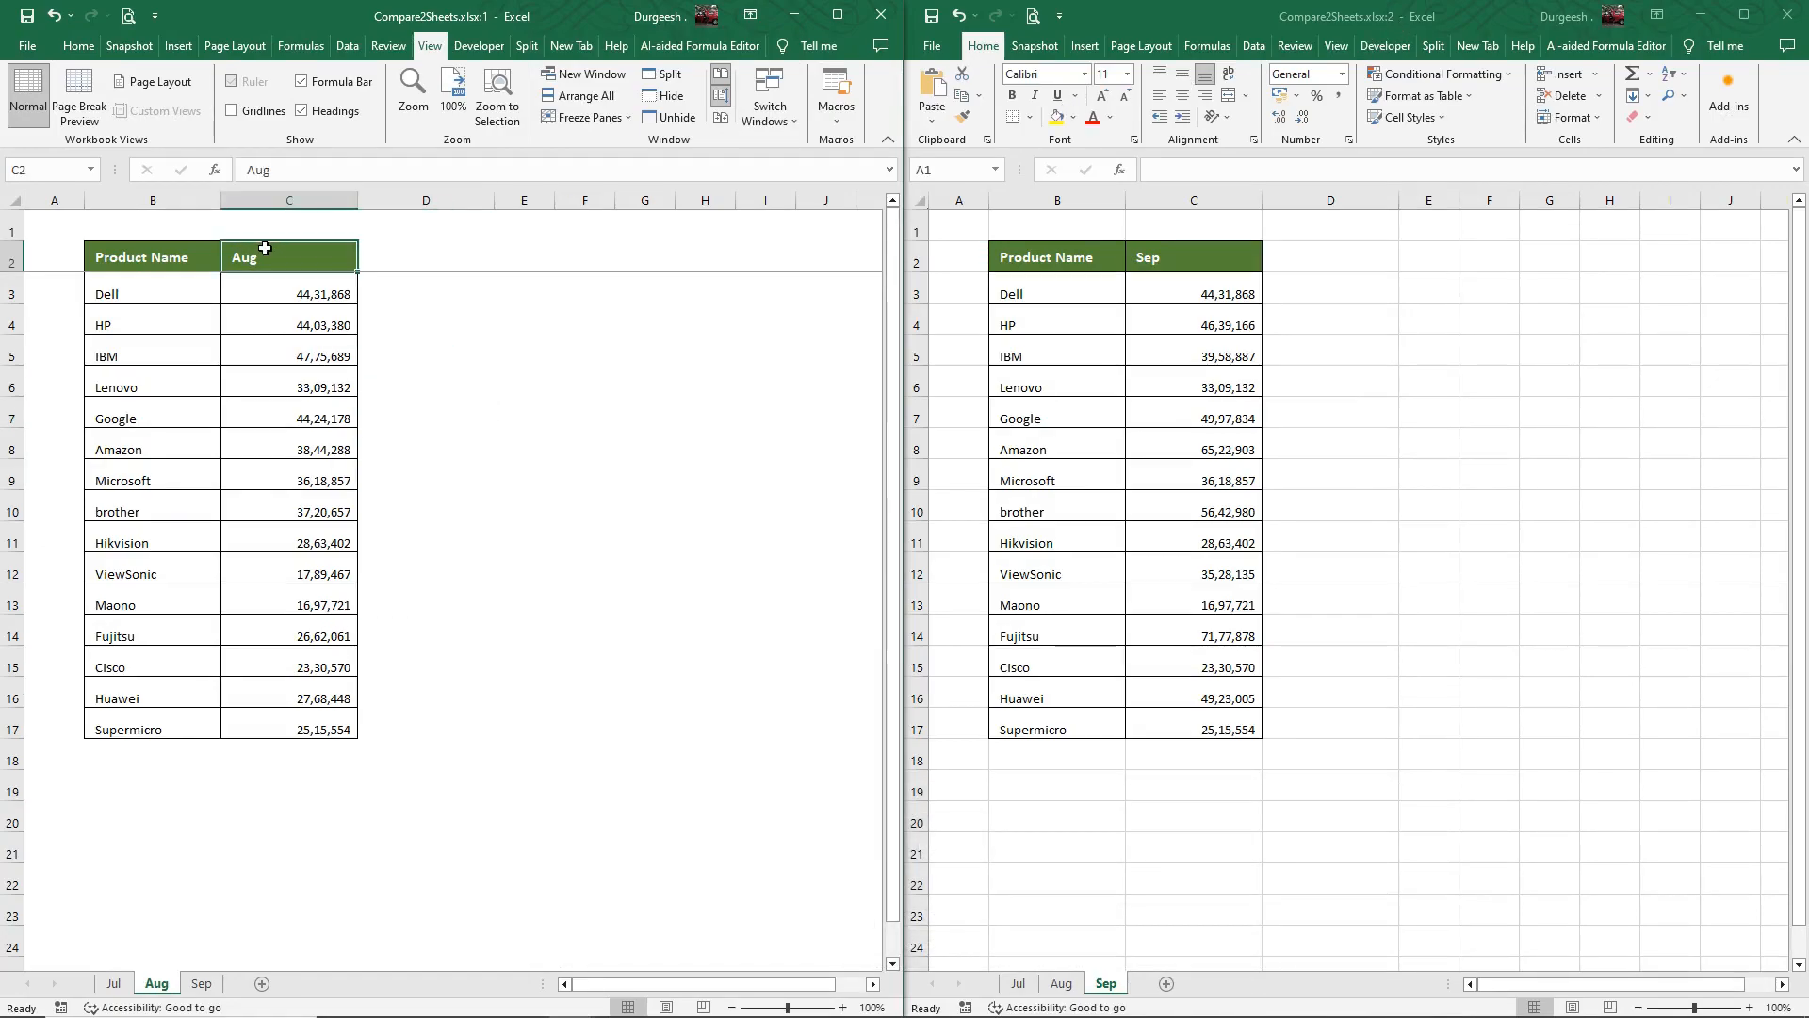
{"action": "left_click", "coordinate": [1200, 256]}
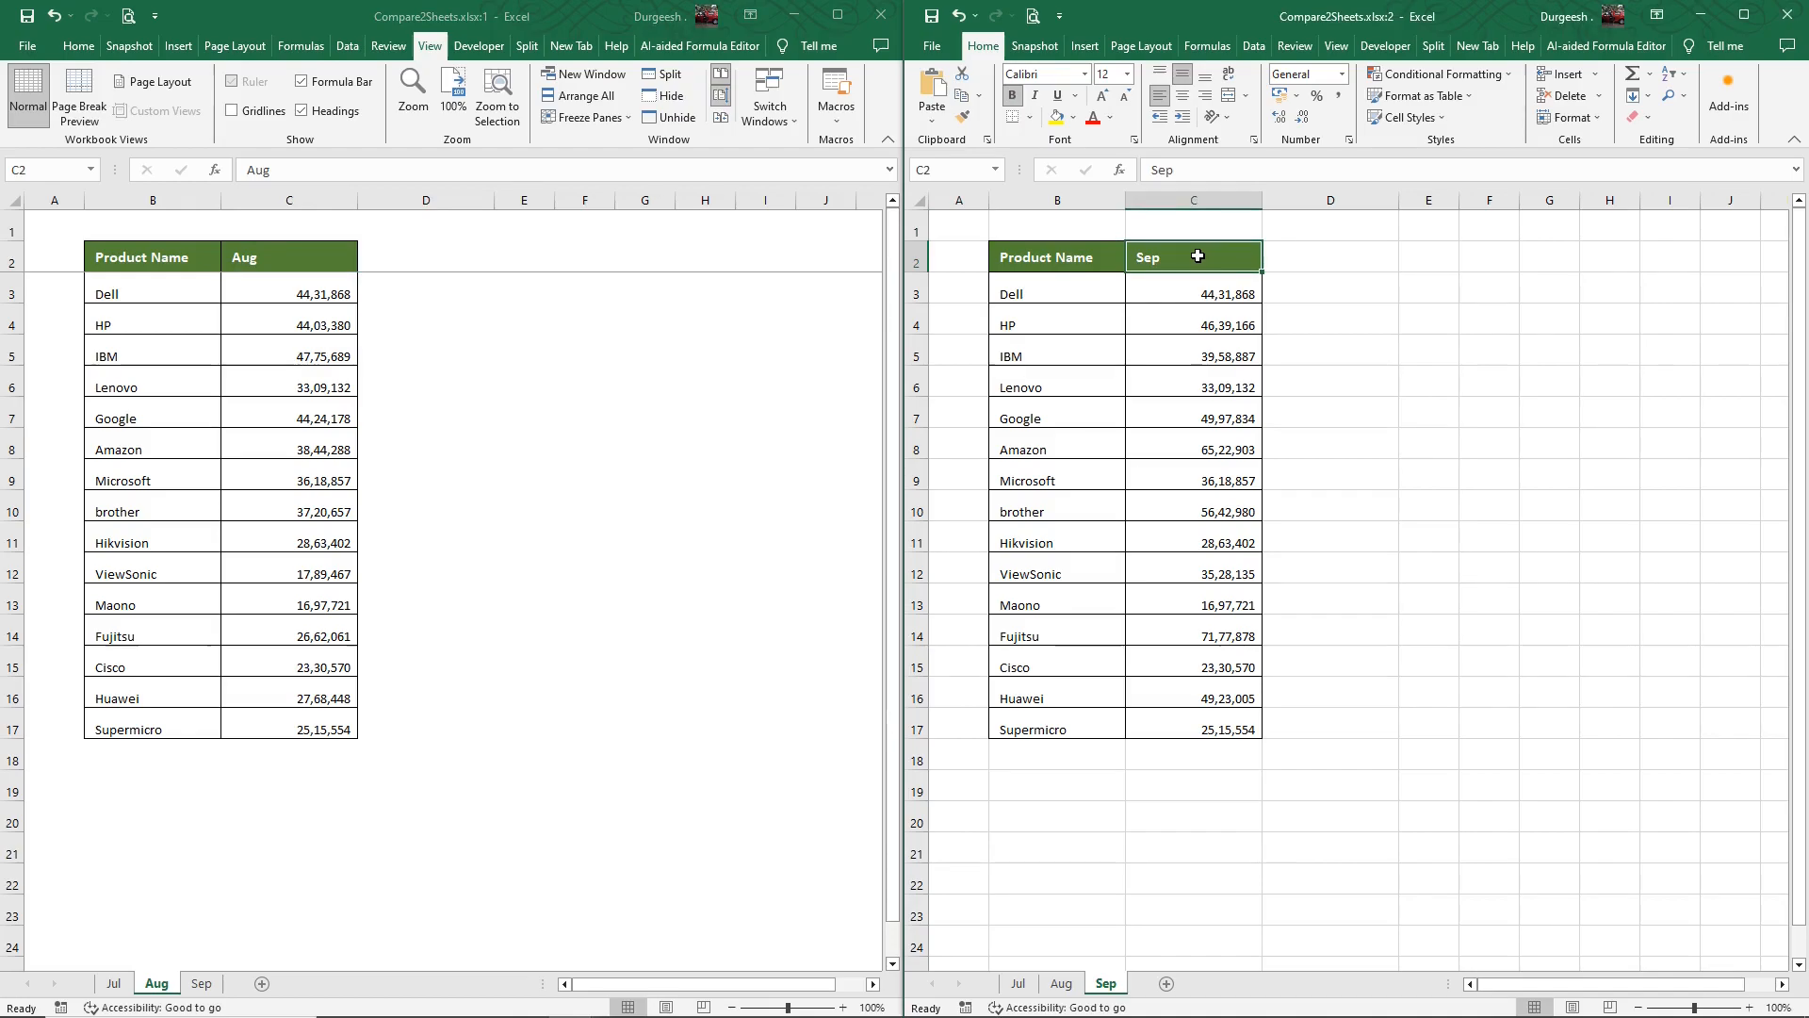
{"action": "scroll", "coordinate": [525, 456], "scroll_direction": "down", "scroll_amount": 4}
{"action": "scroll", "coordinate": [514, 457], "scroll_direction": "up", "scroll_amount": 4}
{"action": "scroll", "coordinate": [516, 460], "scroll_direction": "down", "scroll_amount": 2}
{"action": "scroll", "coordinate": [515, 460], "scroll_direction": "down", "scroll_amount": 3}
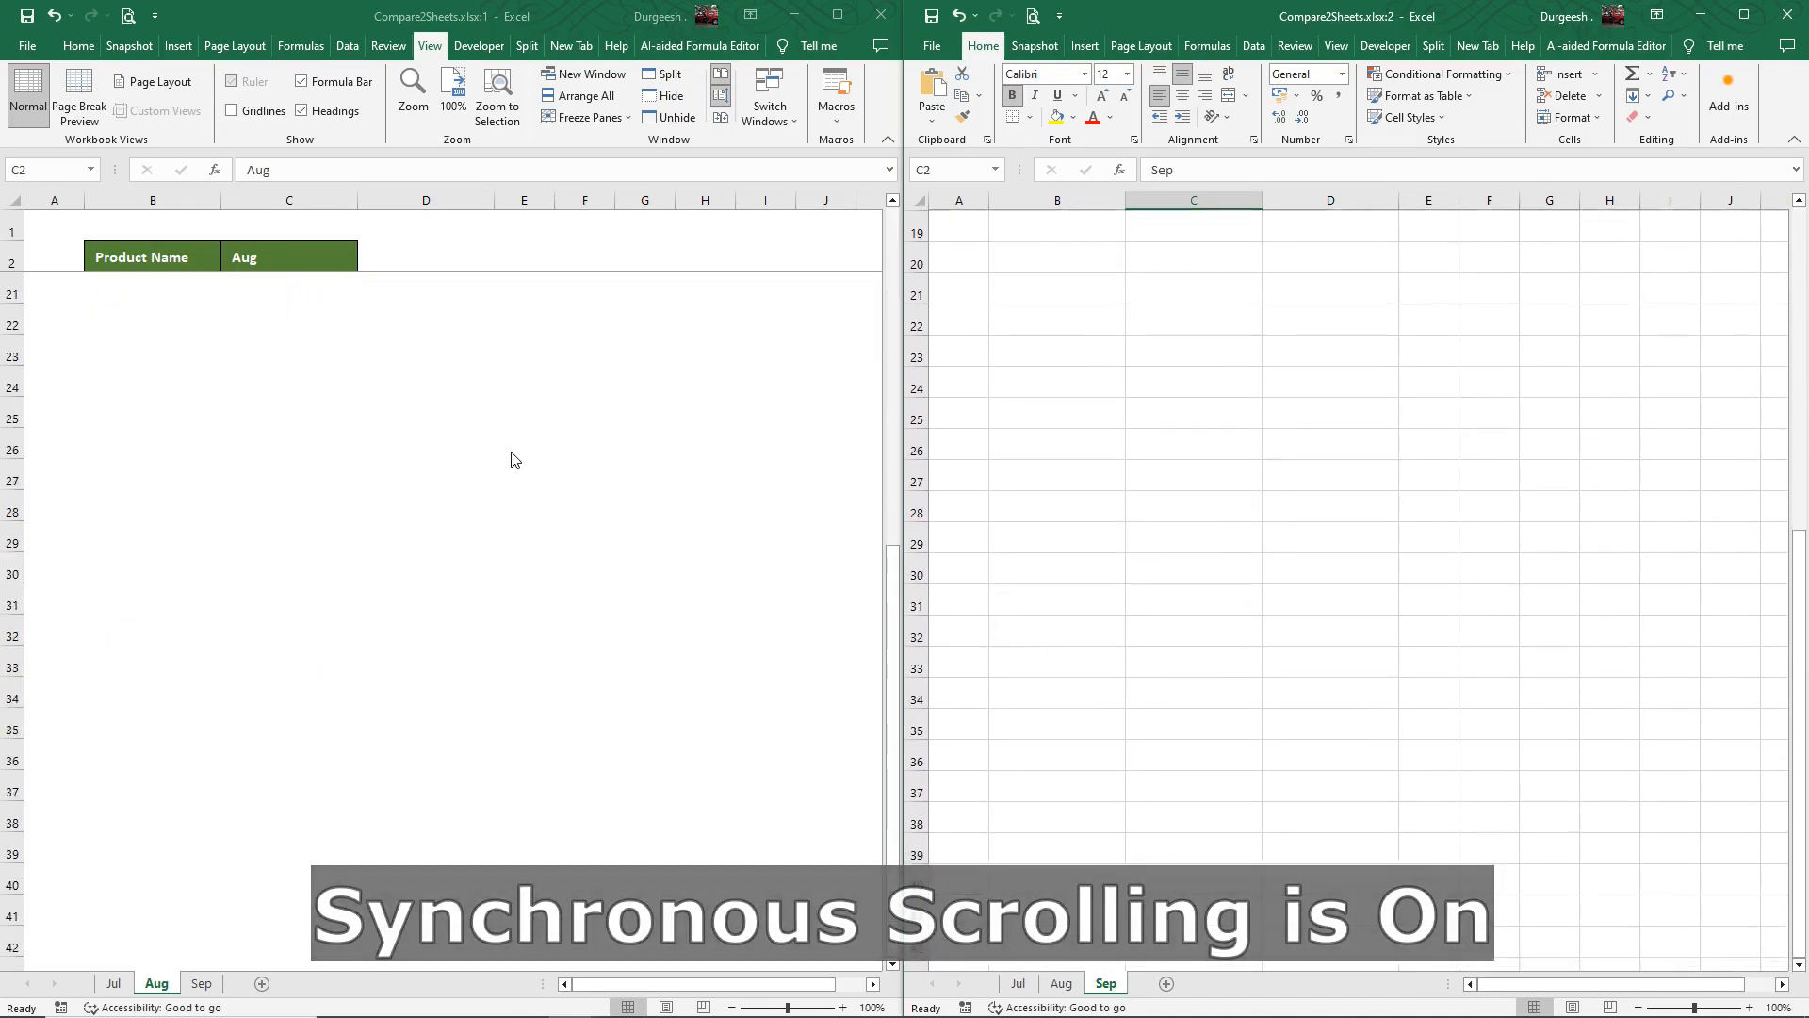
{"action": "scroll", "coordinate": [514, 457], "scroll_direction": "up", "scroll_amount": 5}
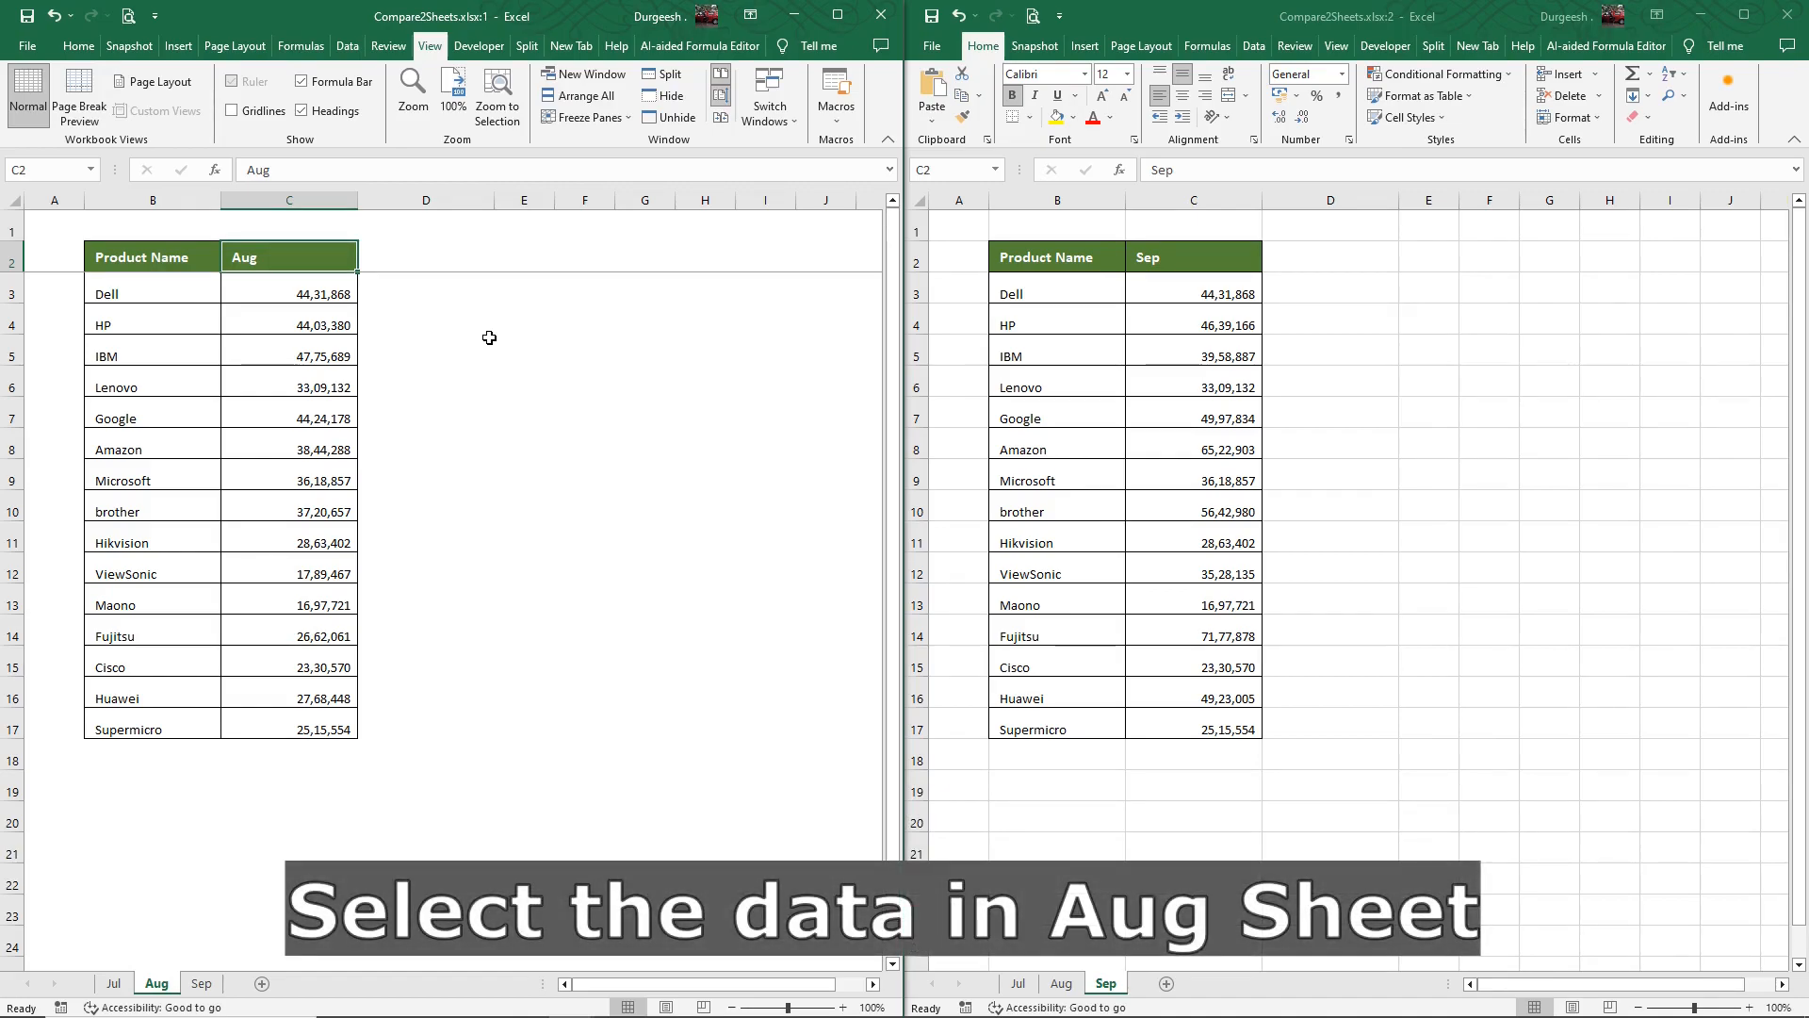
Step: Create a new conditional formatting rule for the whole Aug table including headers, using a formula to determine which cells to format
{"action": "left_click_drag", "start_coordinate": [178, 260], "coordinate": [323, 710]}
{"action": "left_click", "coordinate": [79, 47]}
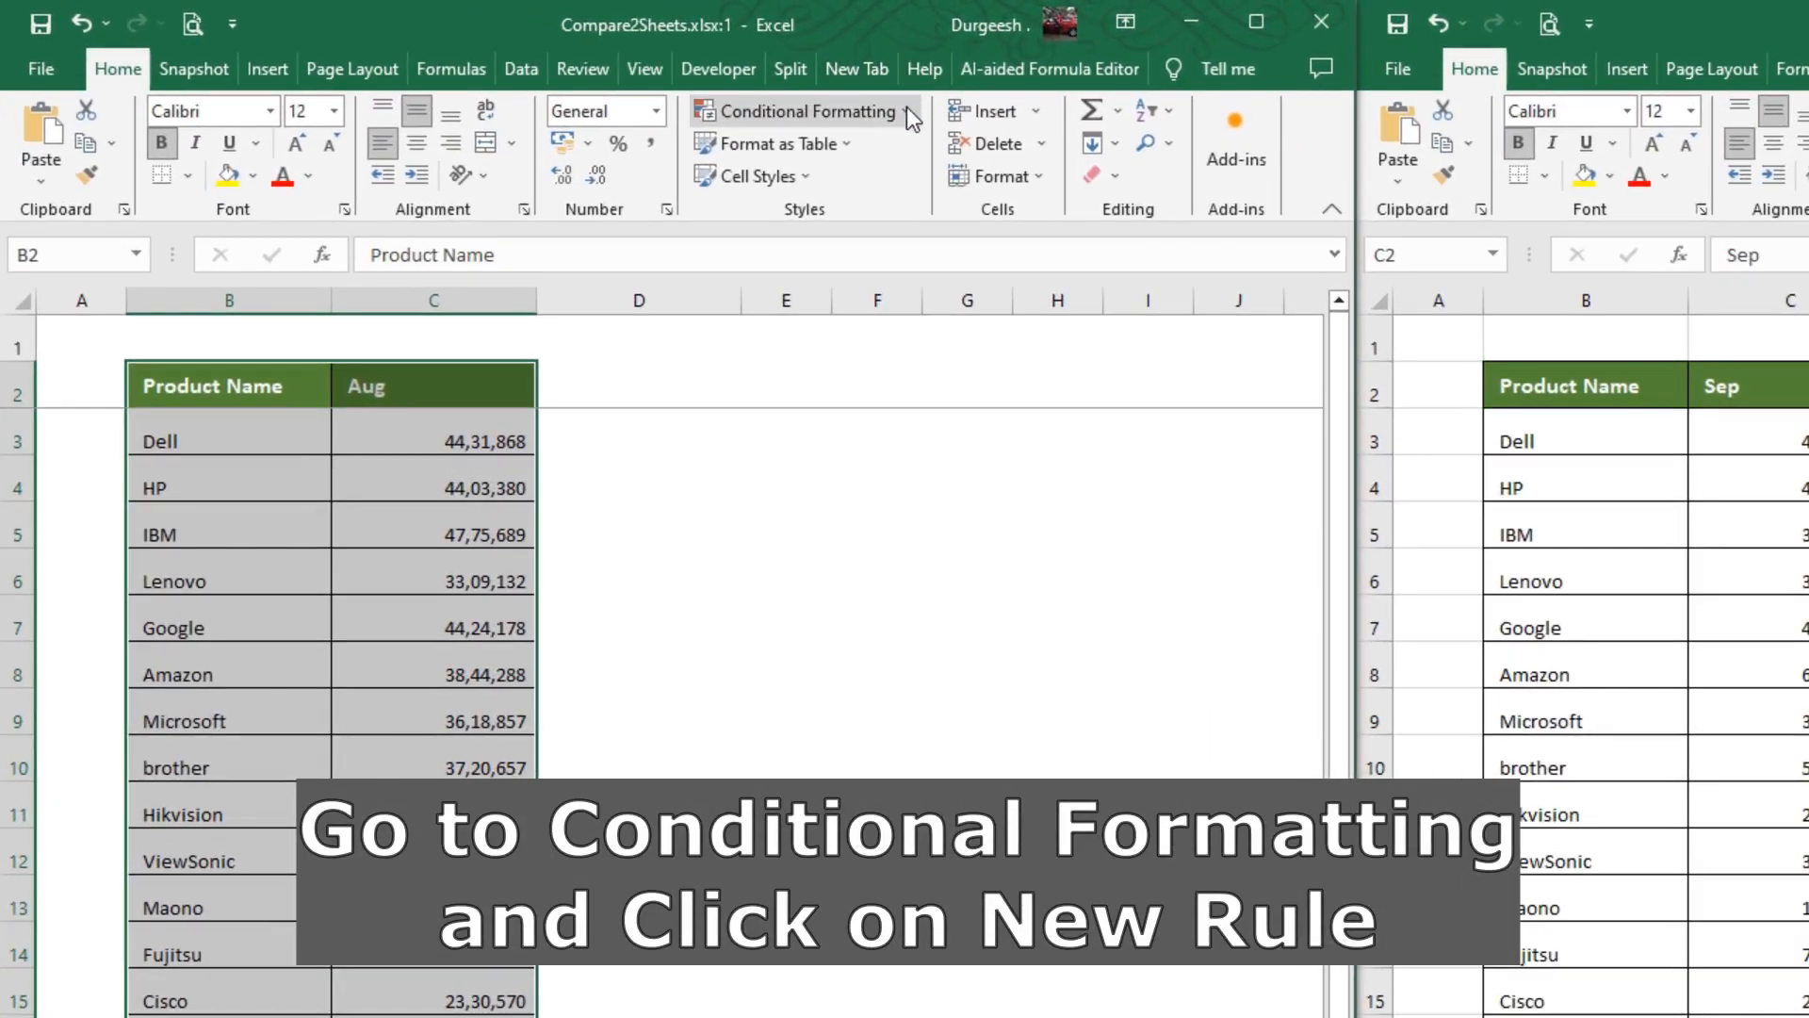
{"action": "left_click", "coordinate": [907, 109]}
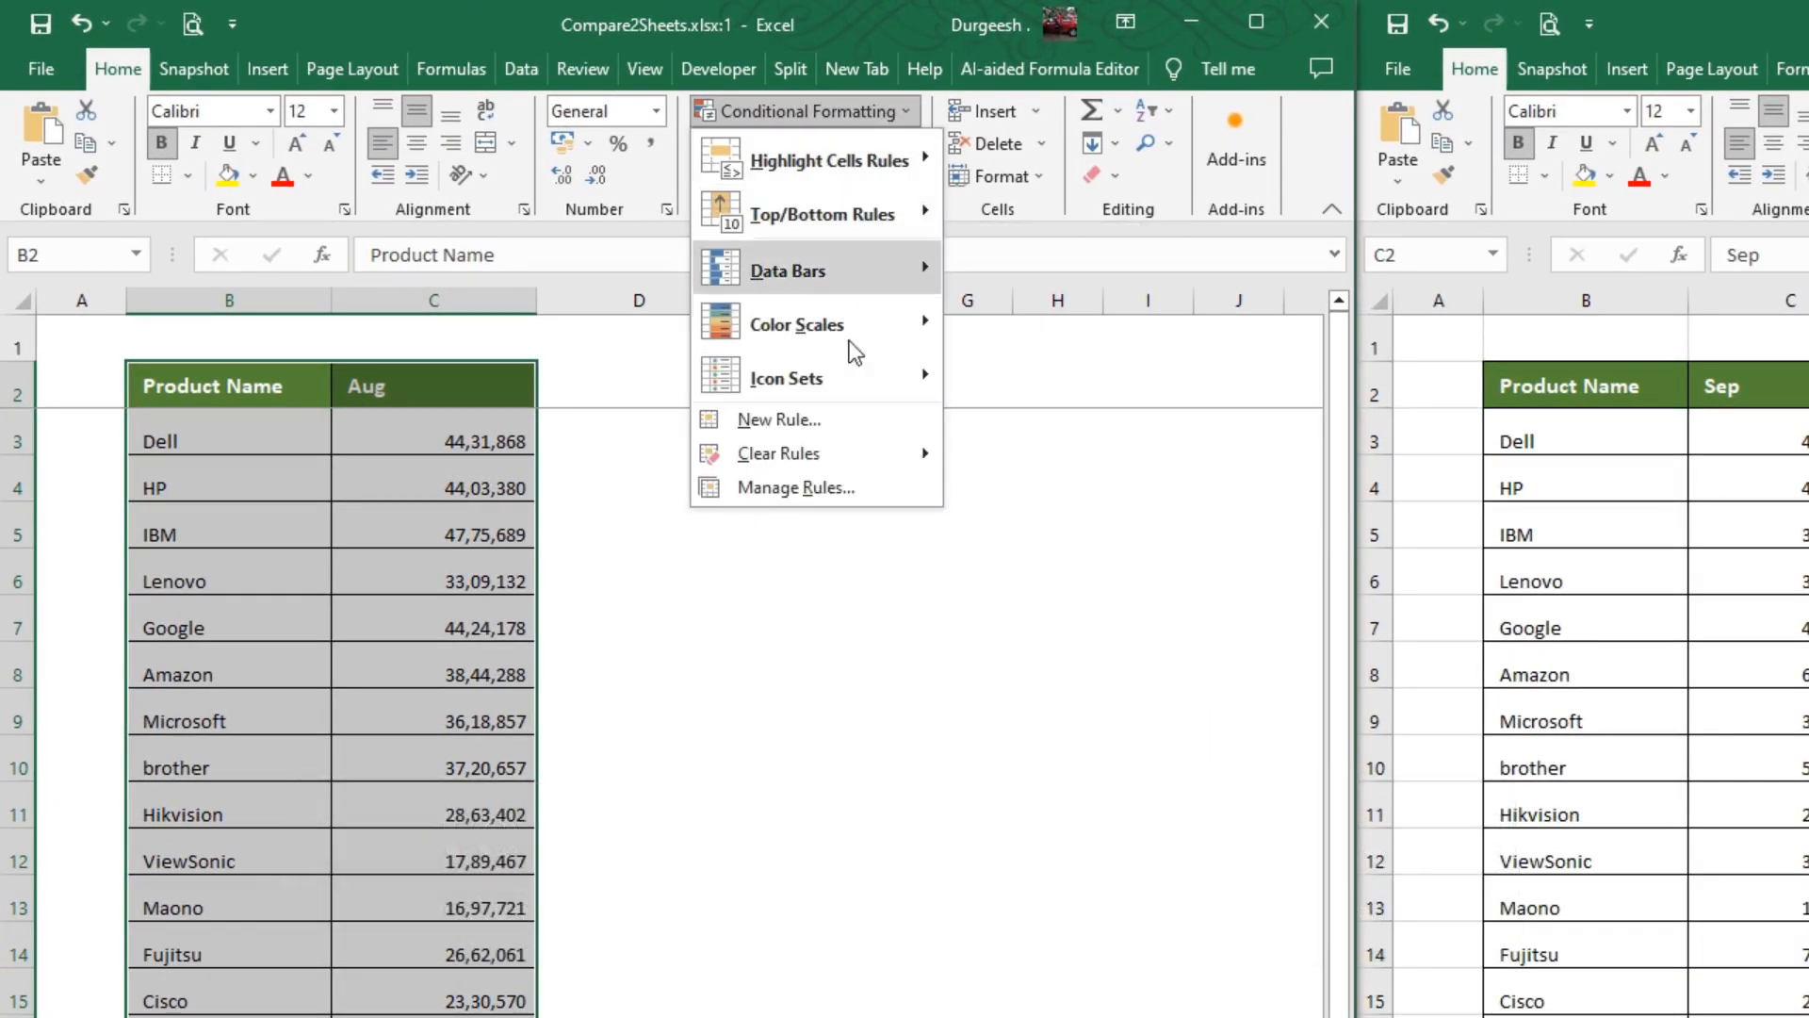
{"action": "left_click", "coordinate": [799, 419]}
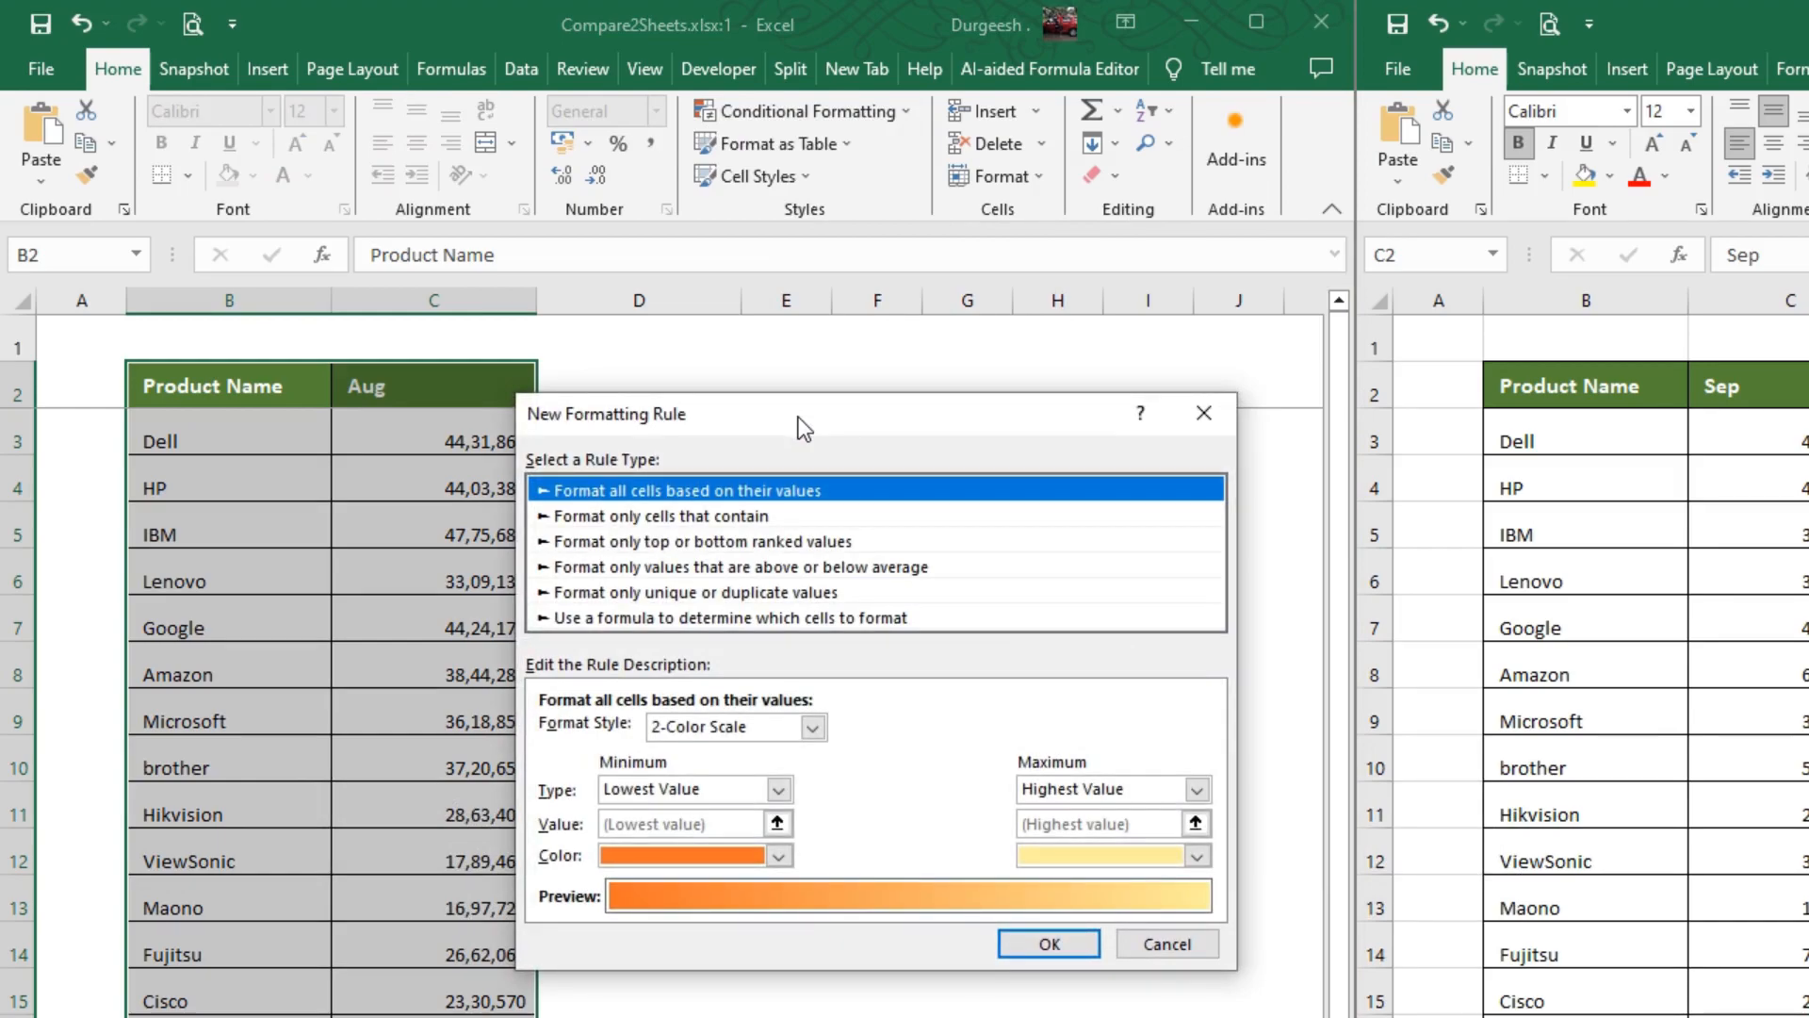
{"action": "left_click_drag", "start_coordinate": [799, 416], "coordinate": [836, 414]}
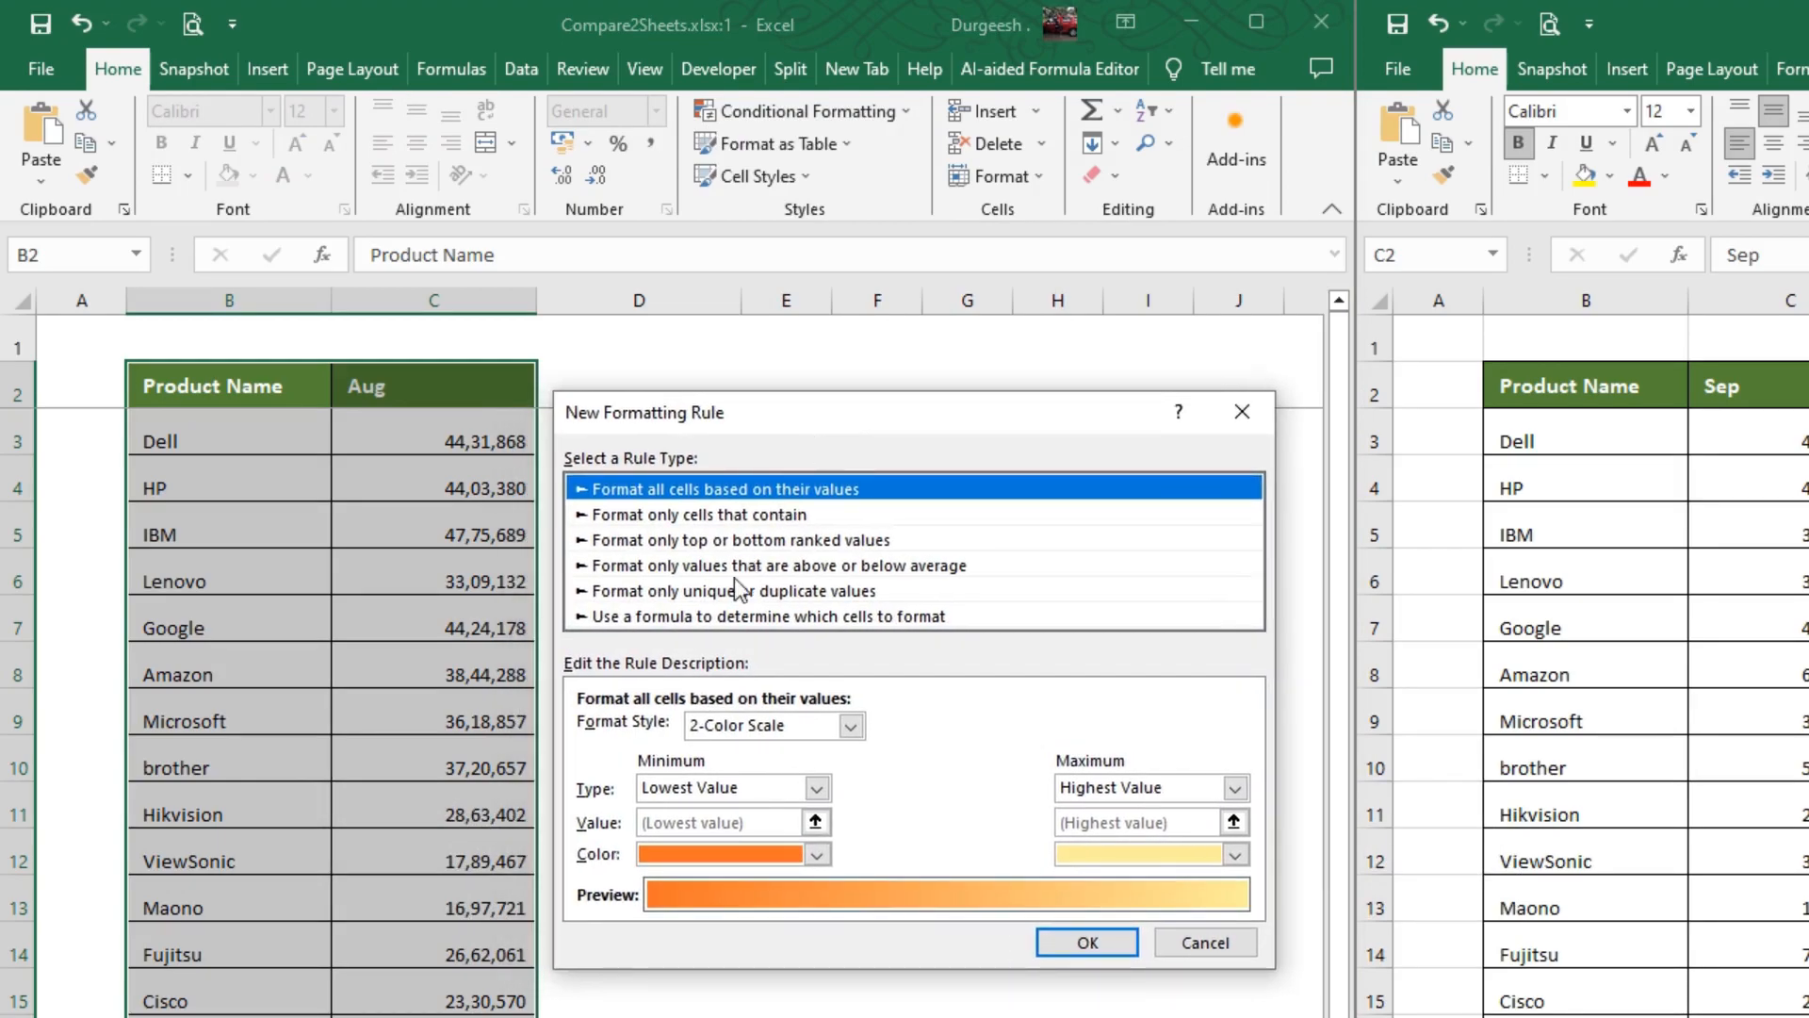
{"action": "left_click", "coordinate": [717, 616]}
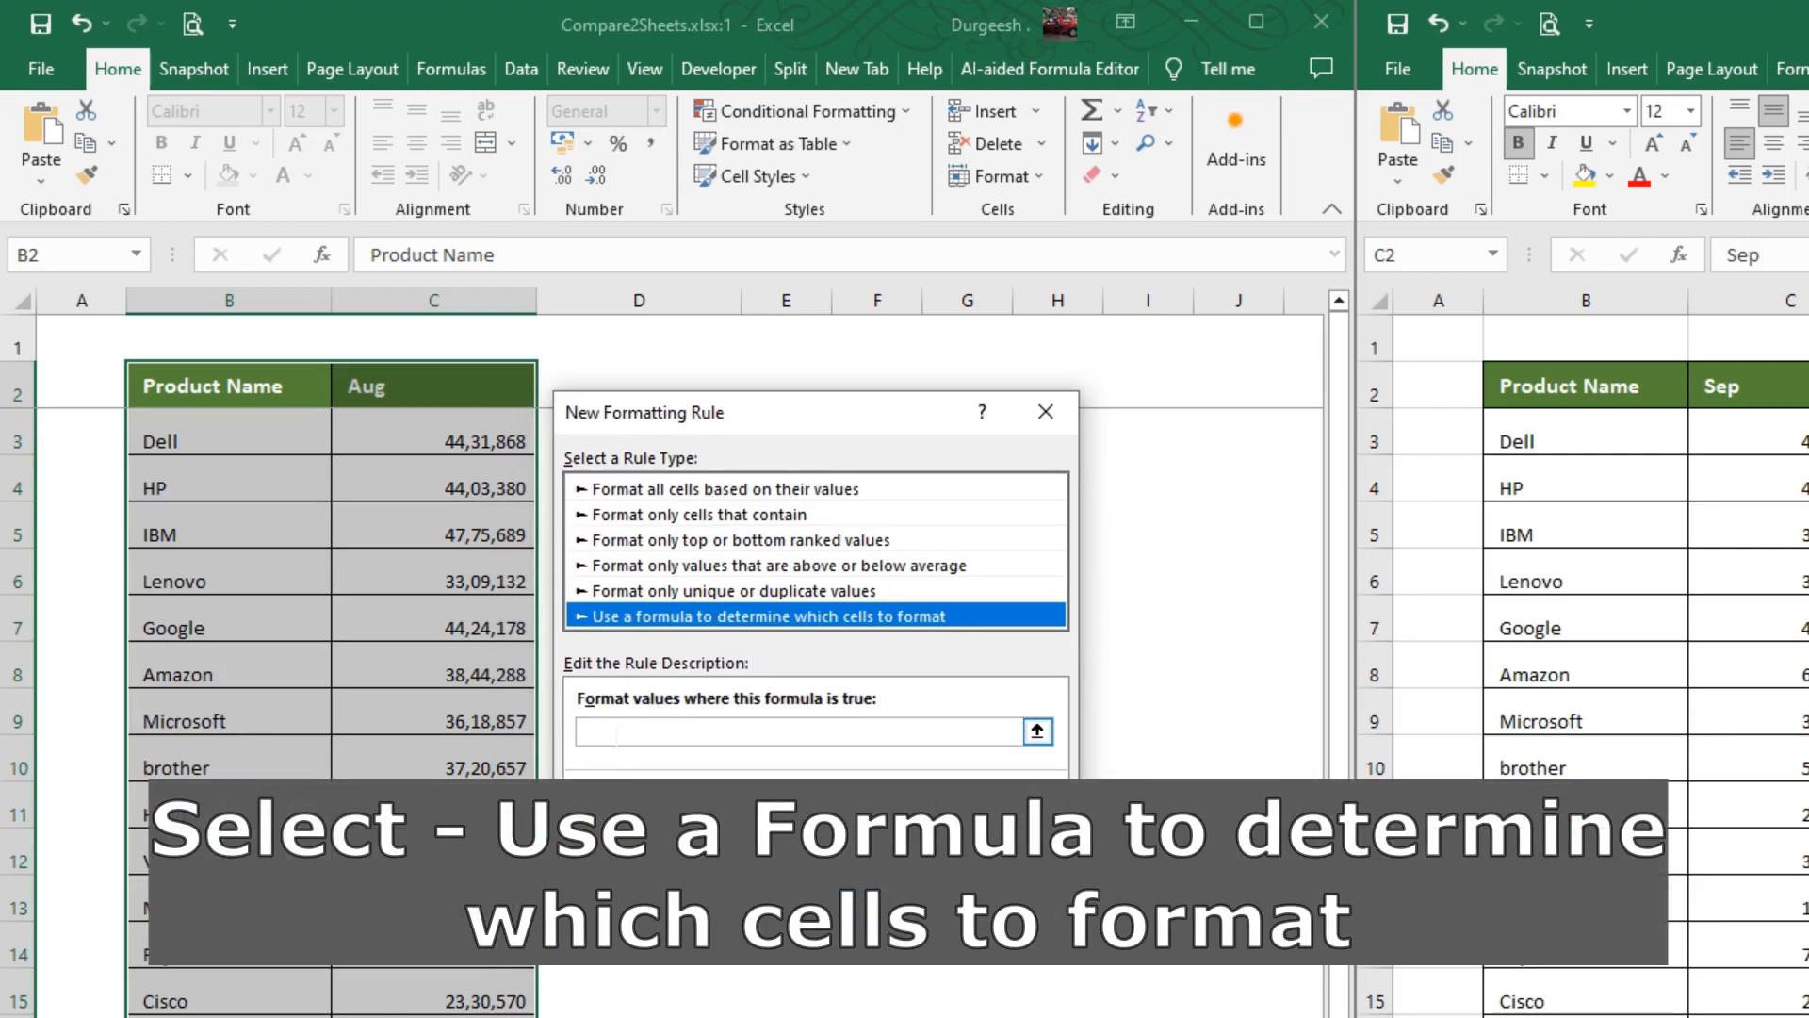
Step: Begin the rule's formula with a relative reference to the Aug table's first header cell, =B2
{"action": "left_click", "coordinate": [617, 734]}
{"action": "type", "text": "="}
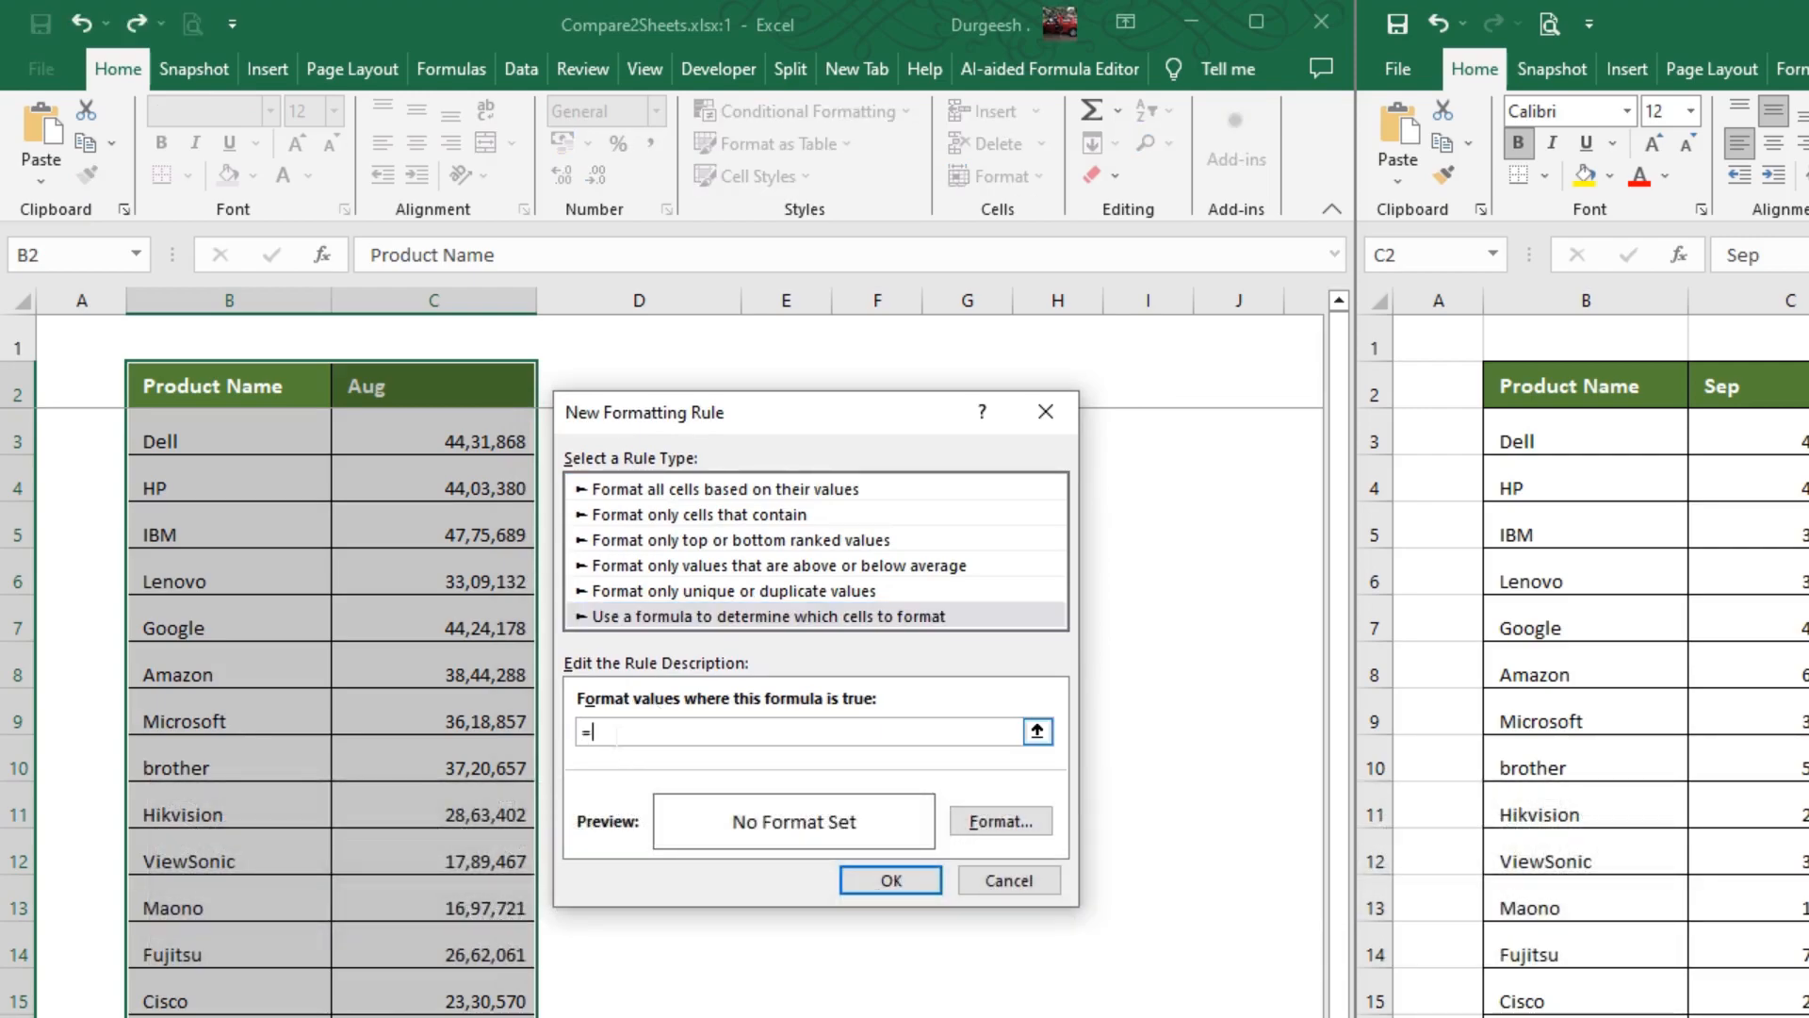
{"action": "left_click", "coordinate": [216, 389]}
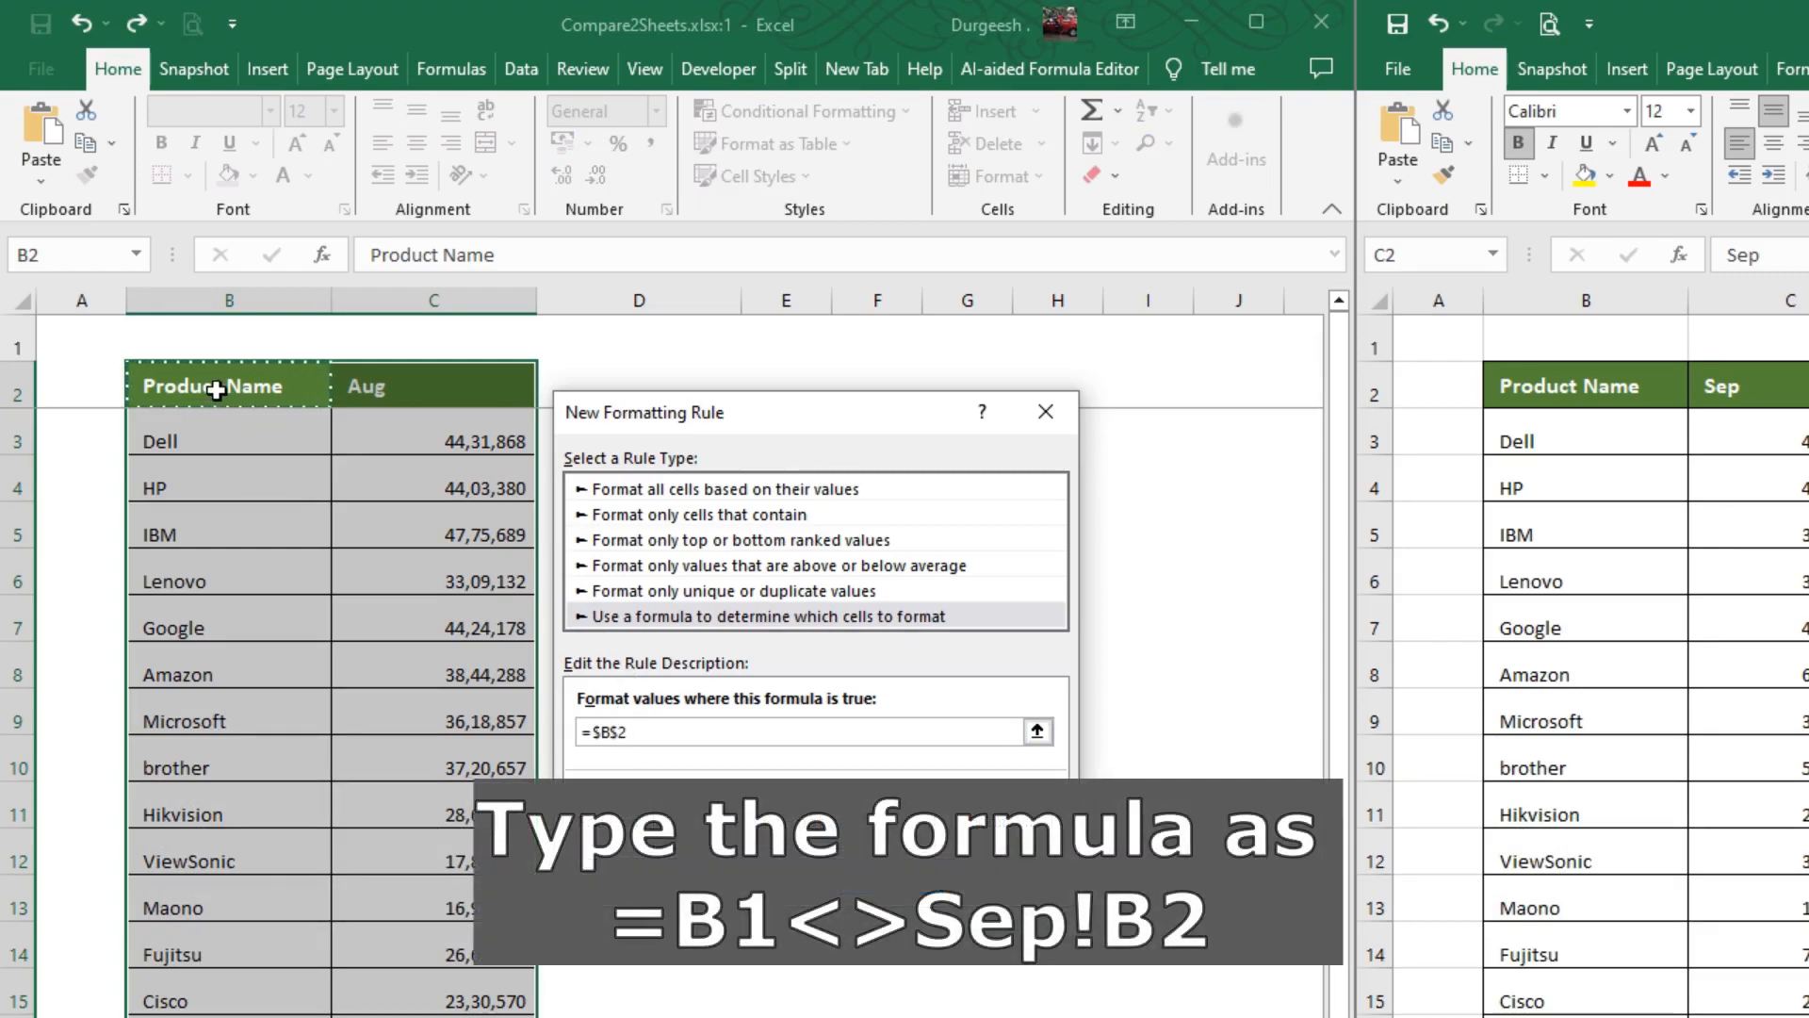
{"action": "left_click", "coordinate": [611, 733]}
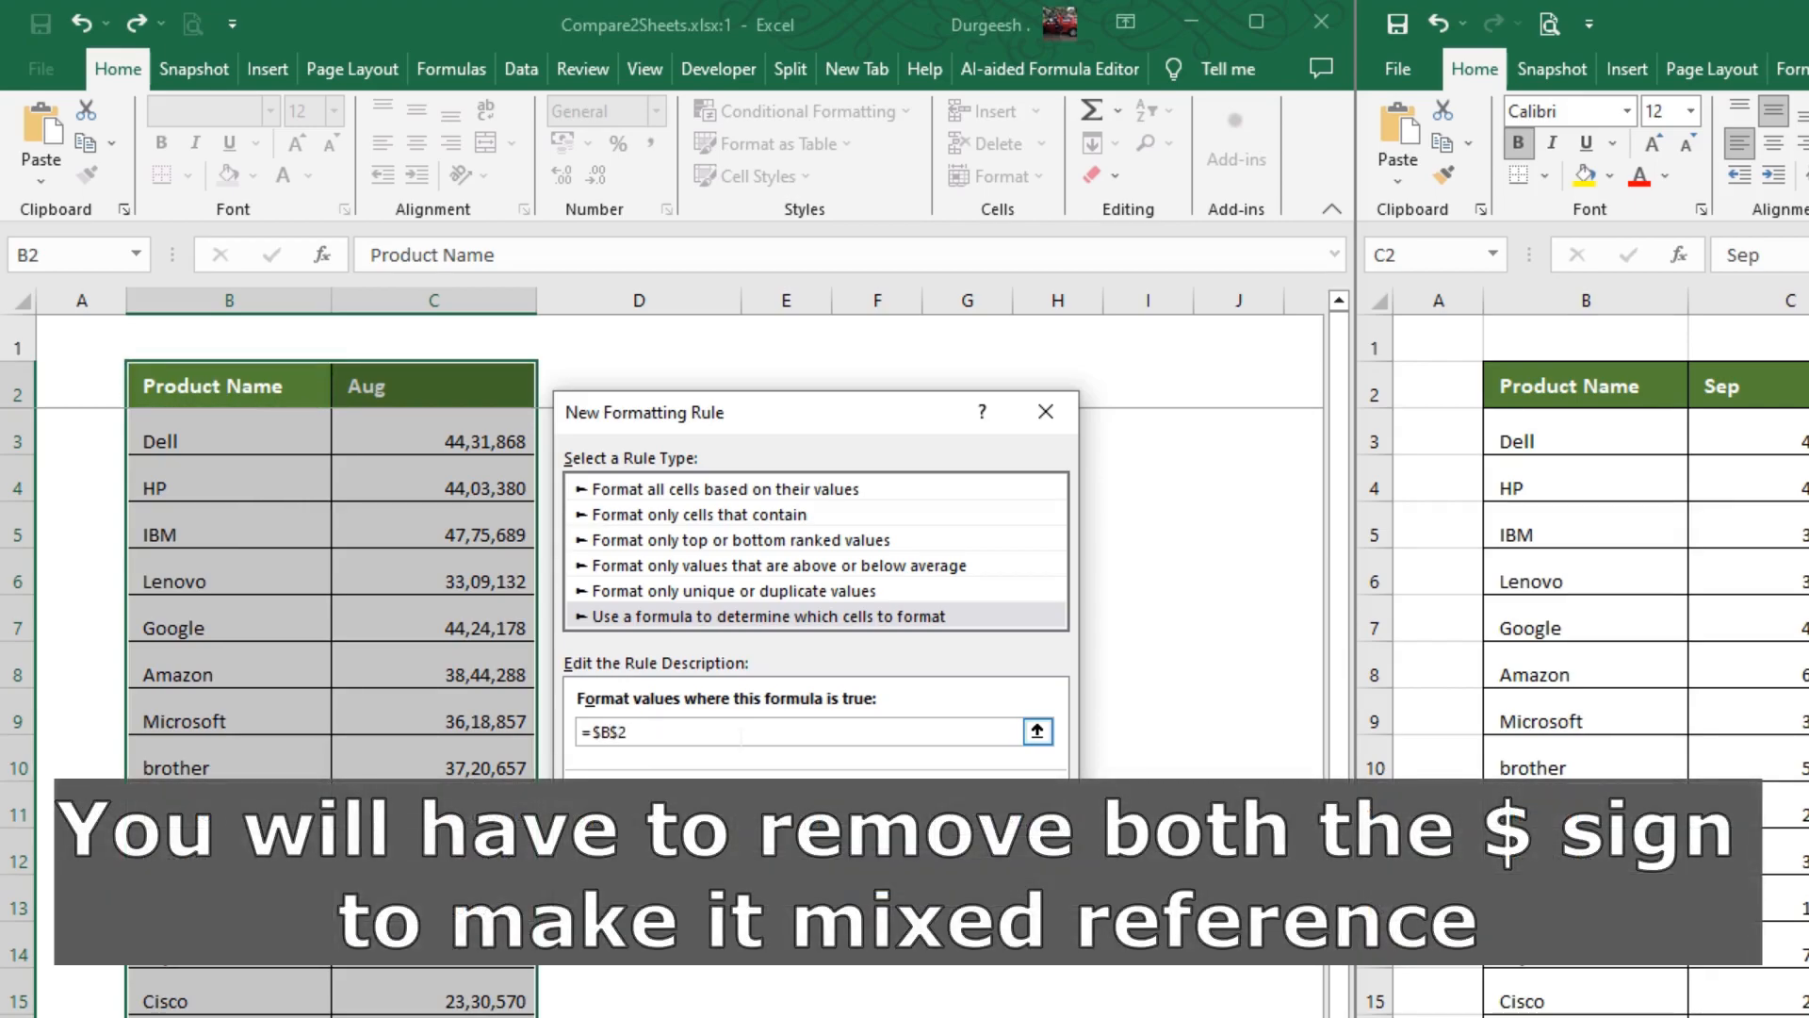
{"action": "key", "text": "F4"}
{"action": "key", "text": "F4"}
{"action": "key", "text": "F4"}
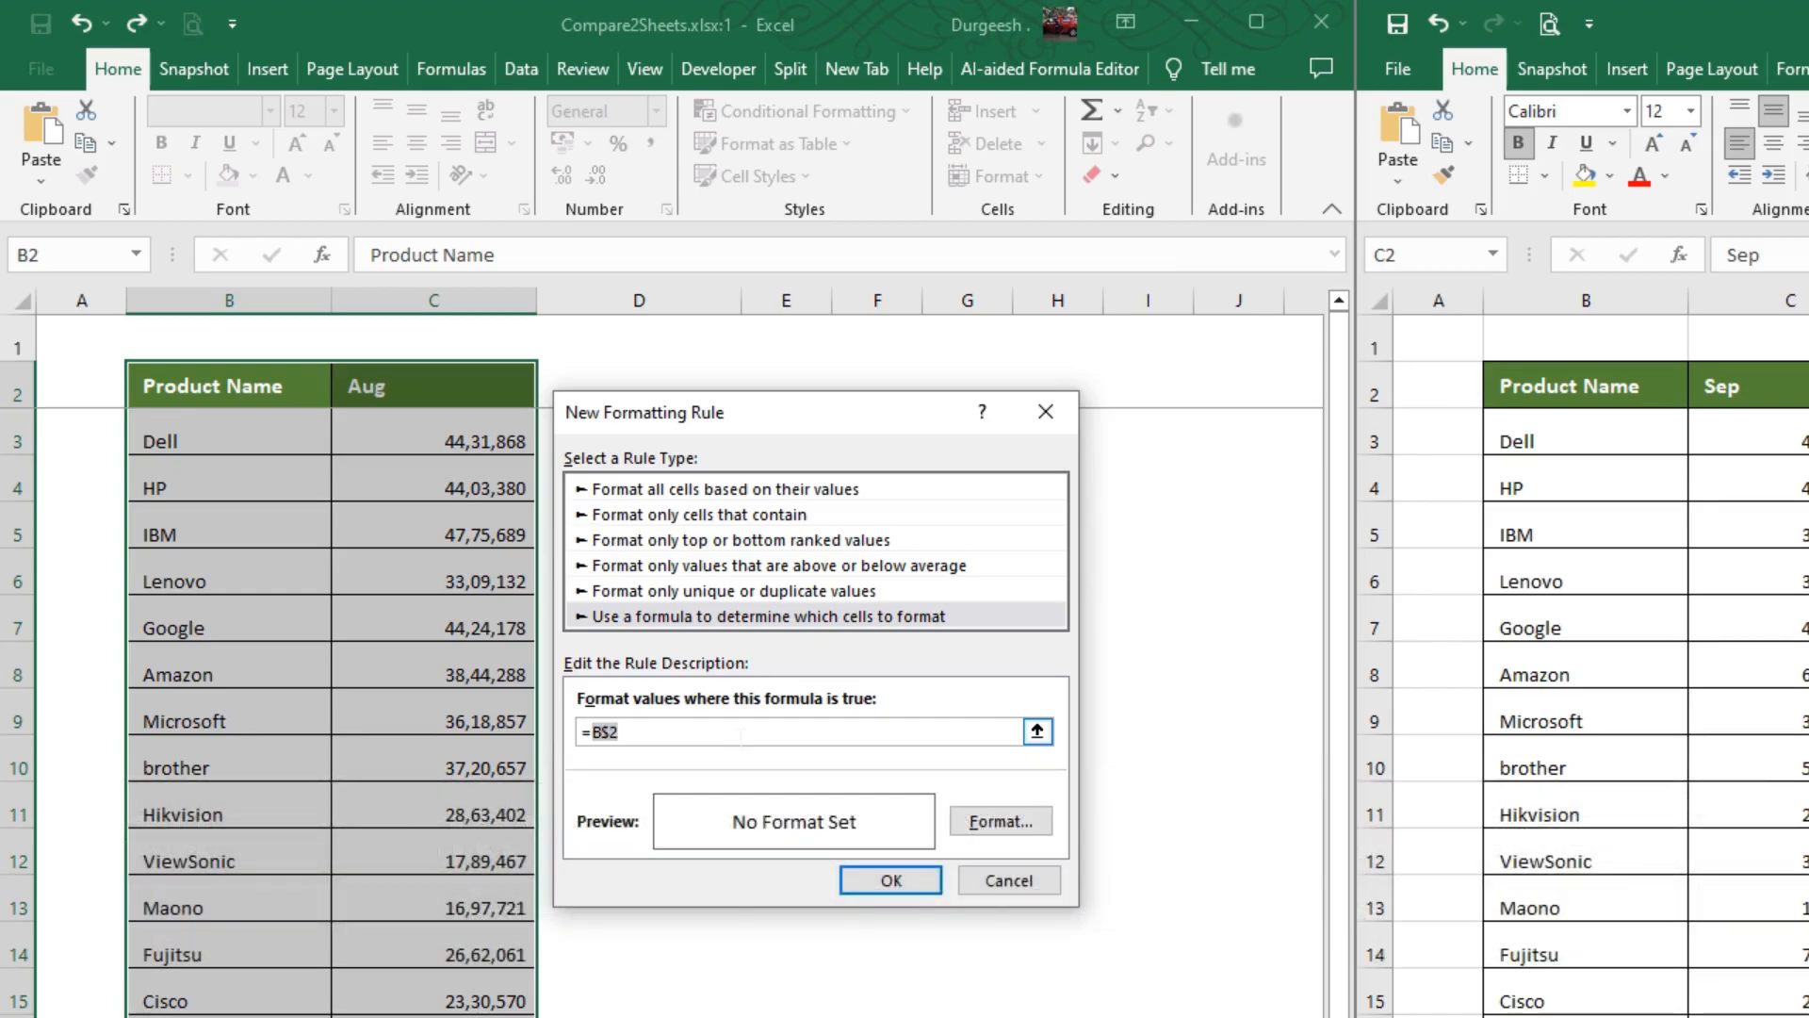
{"action": "key", "text": "Right"}
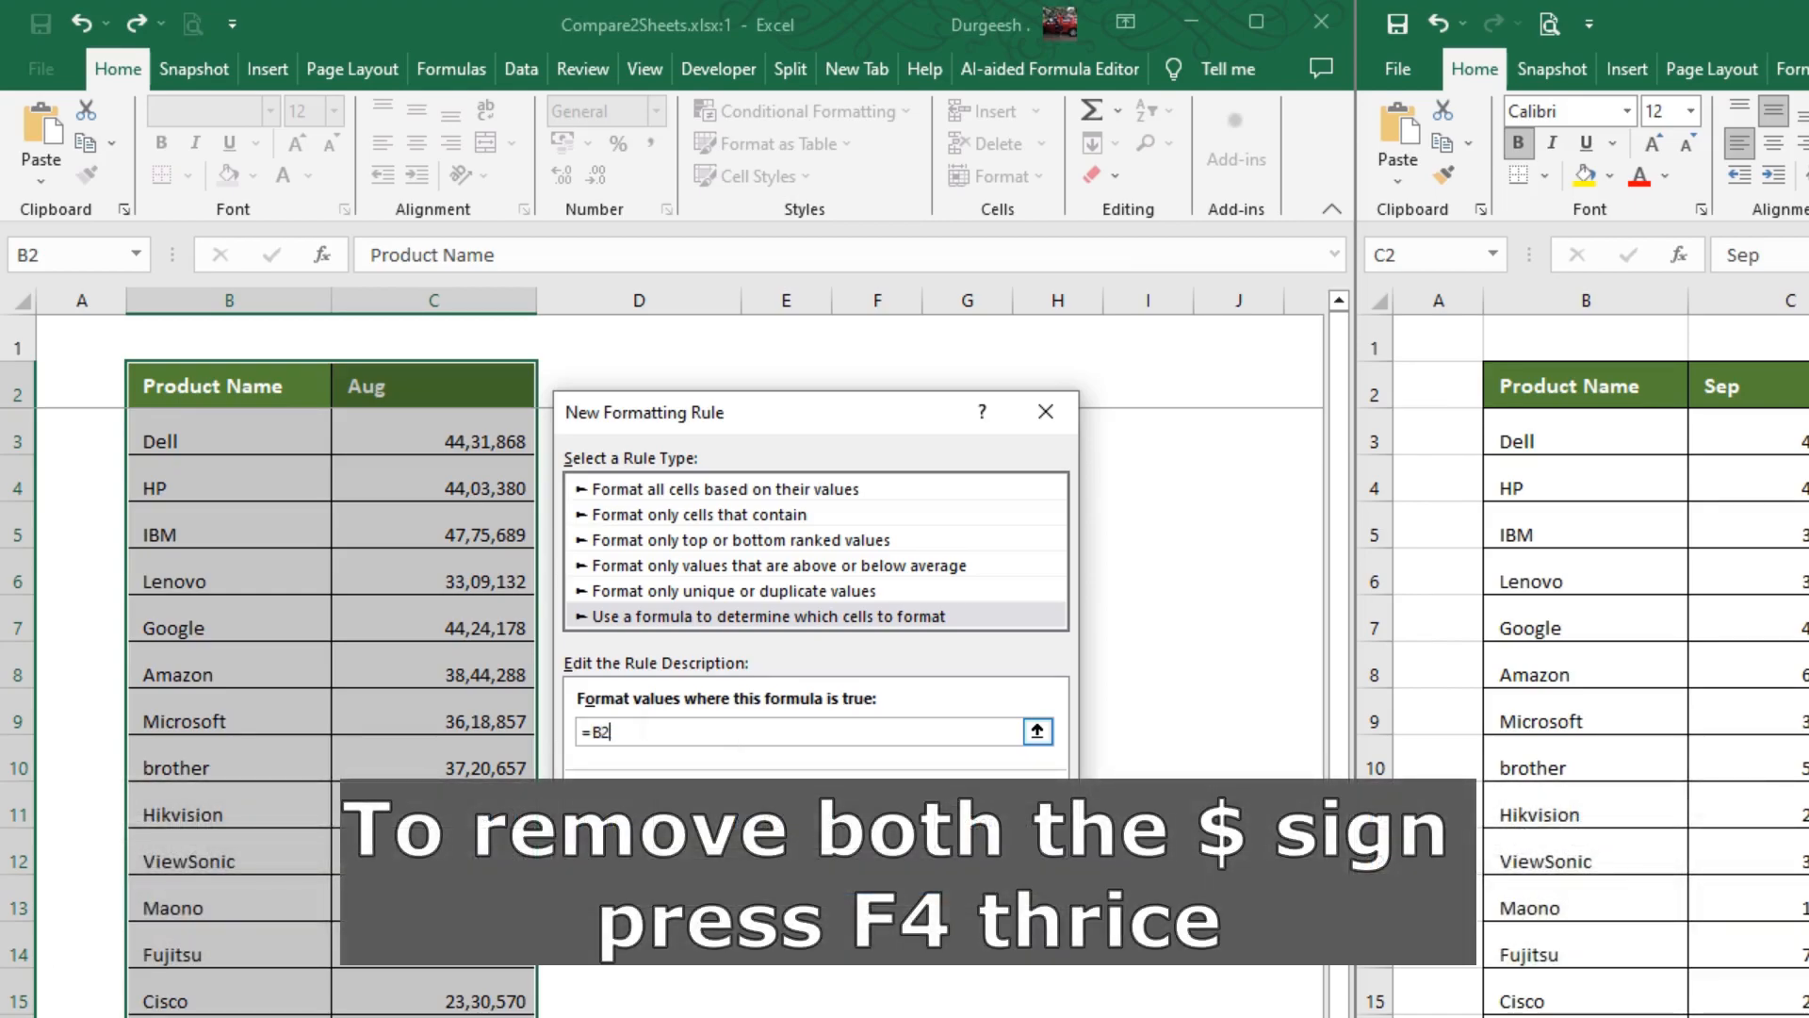
Step: Complete the rule's formula as =B2<>Sep!B2, keeping the Sep sheet reference relative
{"action": "type", "text": "<>"}
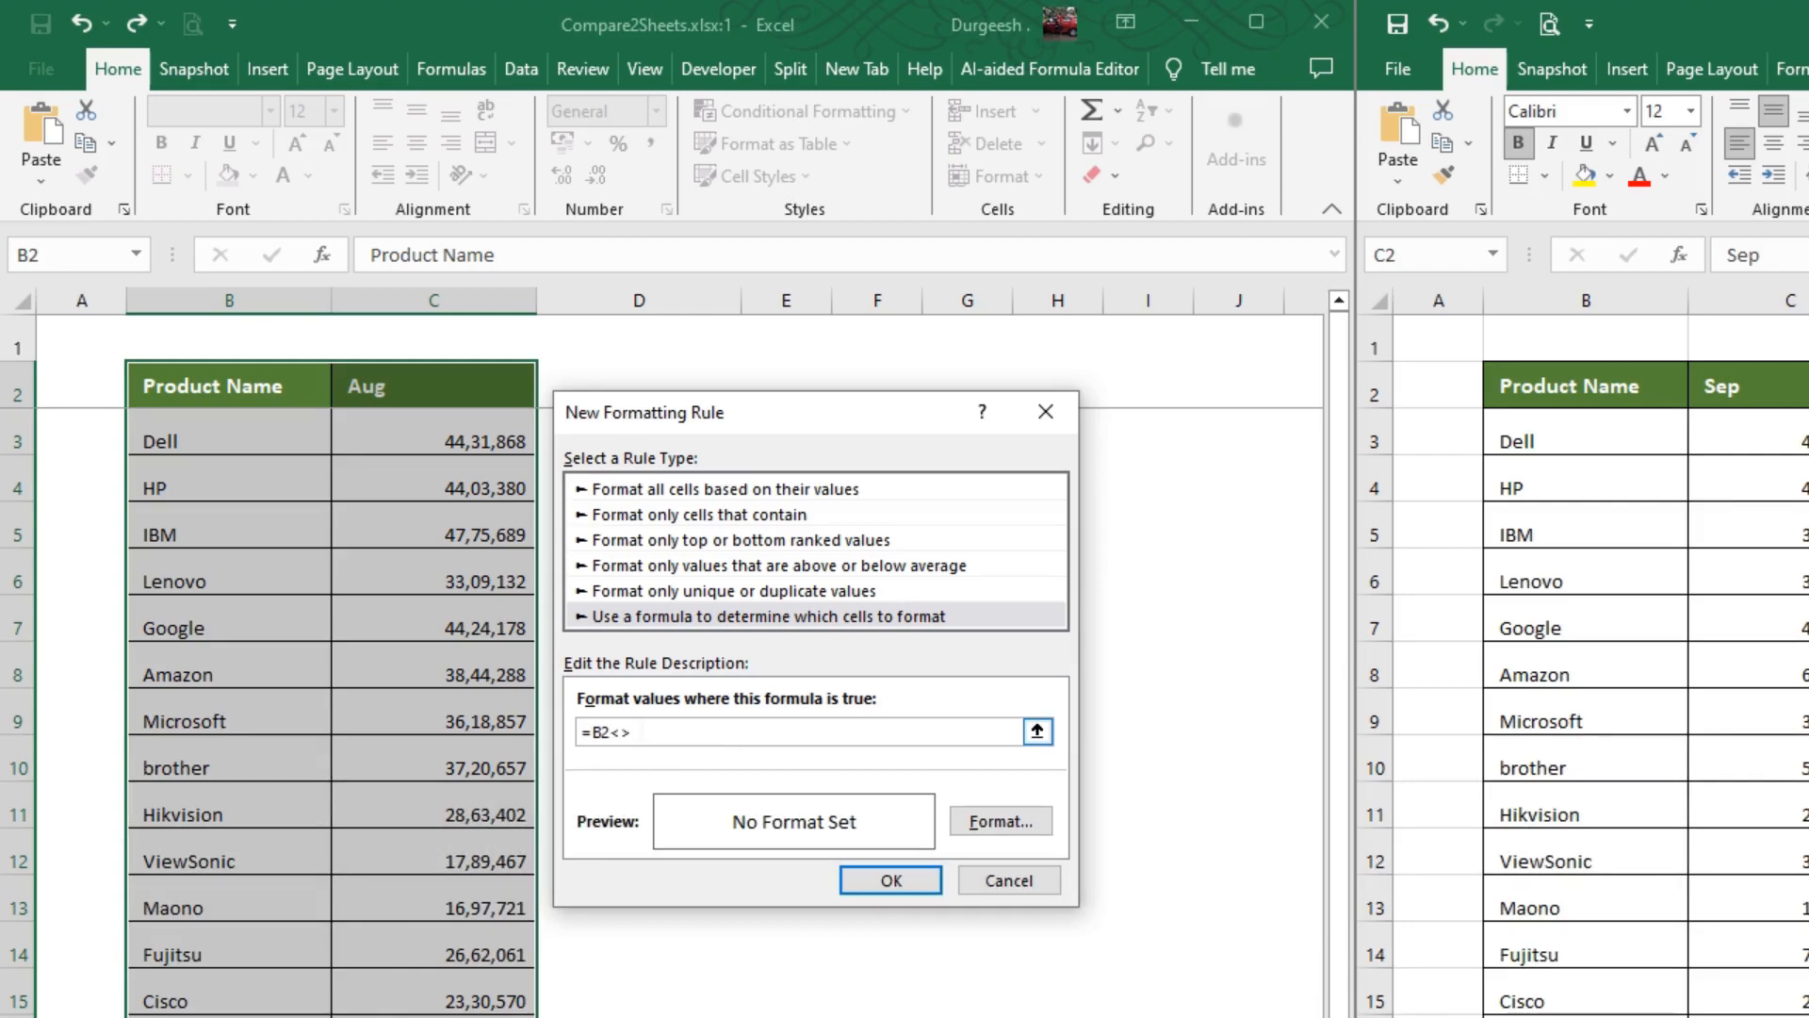
{"action": "left_click", "coordinate": [1524, 382]}
{"action": "key", "text": "F4"}
{"action": "key", "text": "F4"}
{"action": "key", "text": "F4"}
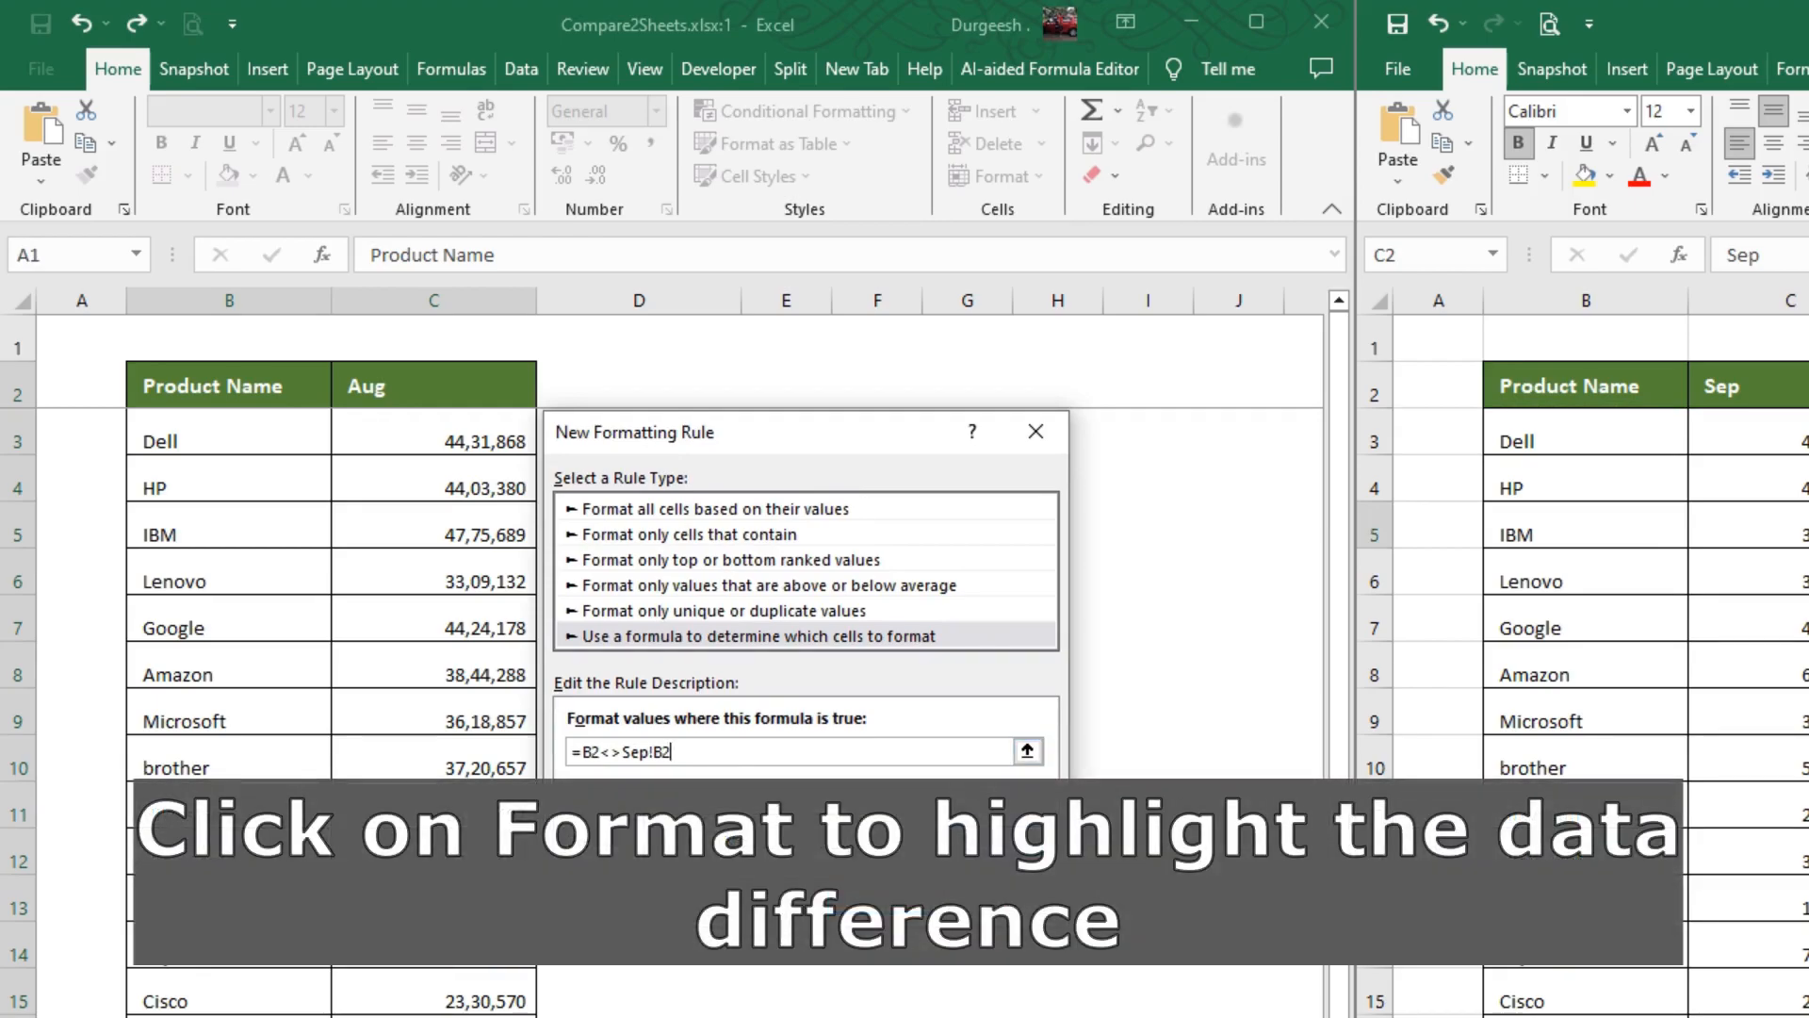
Step: Give the rule an orange background fill and apply it to the Aug table
{"action": "left_click", "coordinate": [997, 841]}
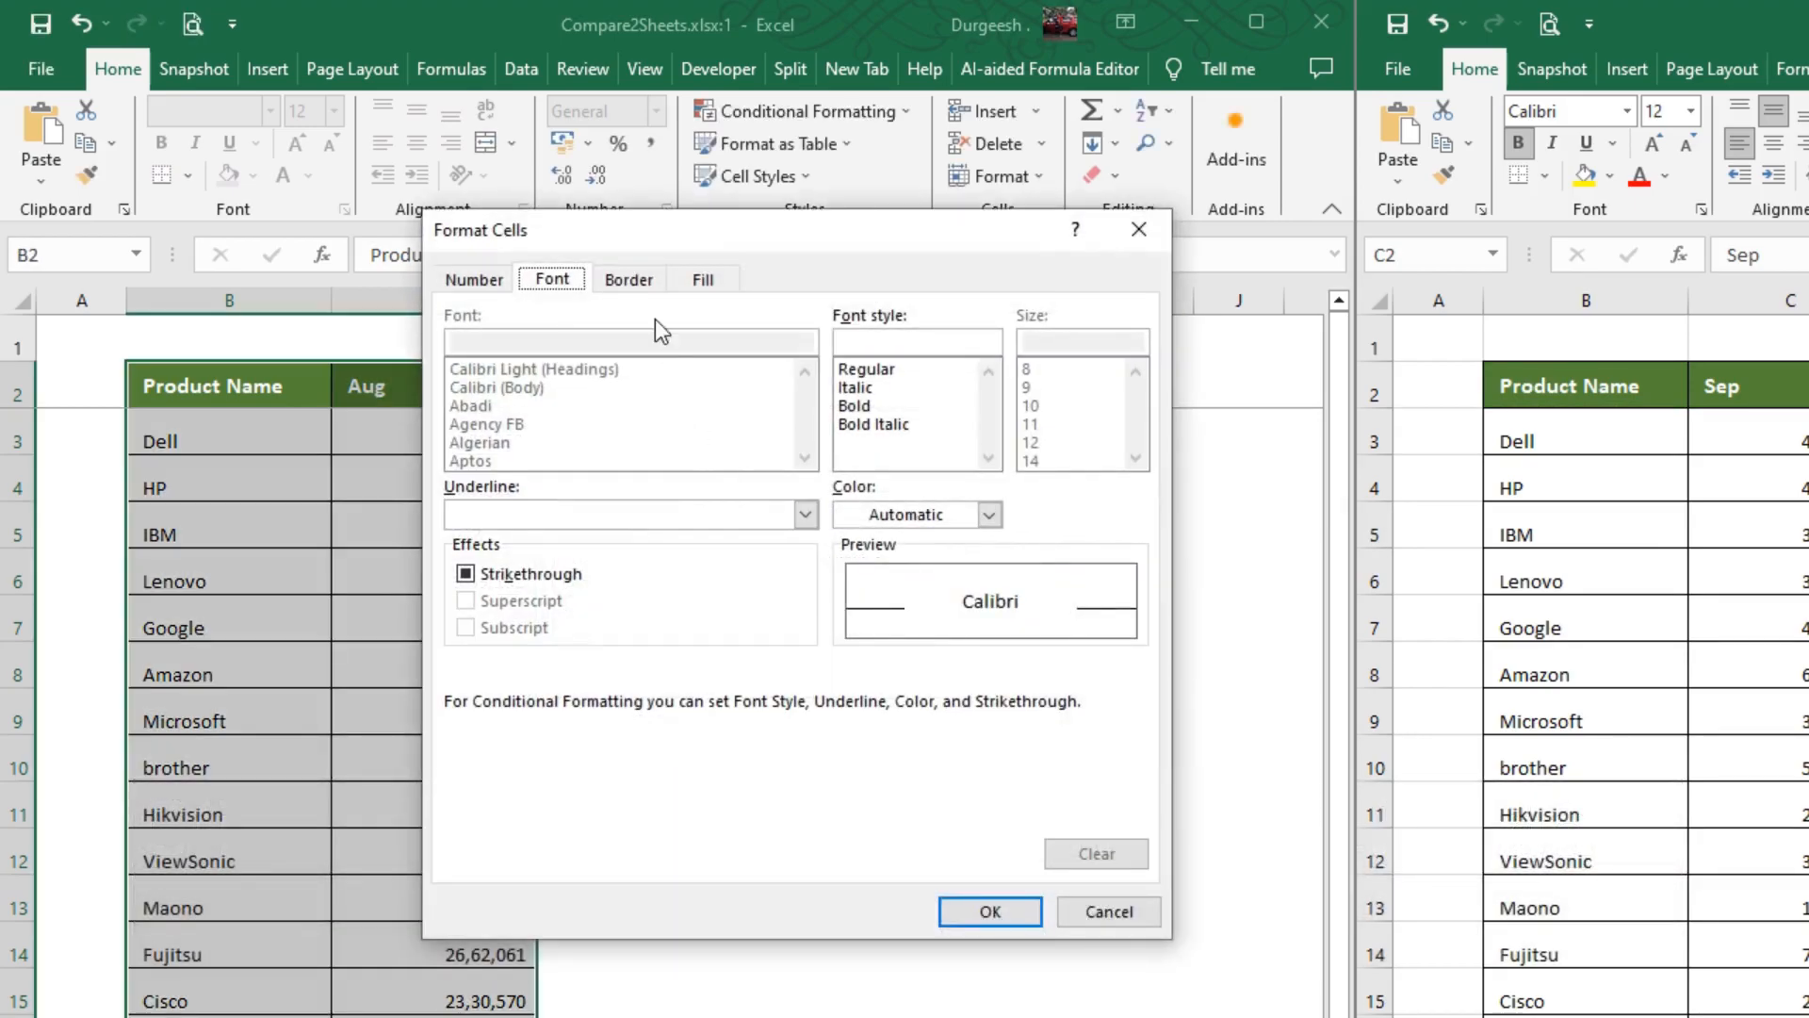
{"action": "left_click", "coordinate": [709, 281]}
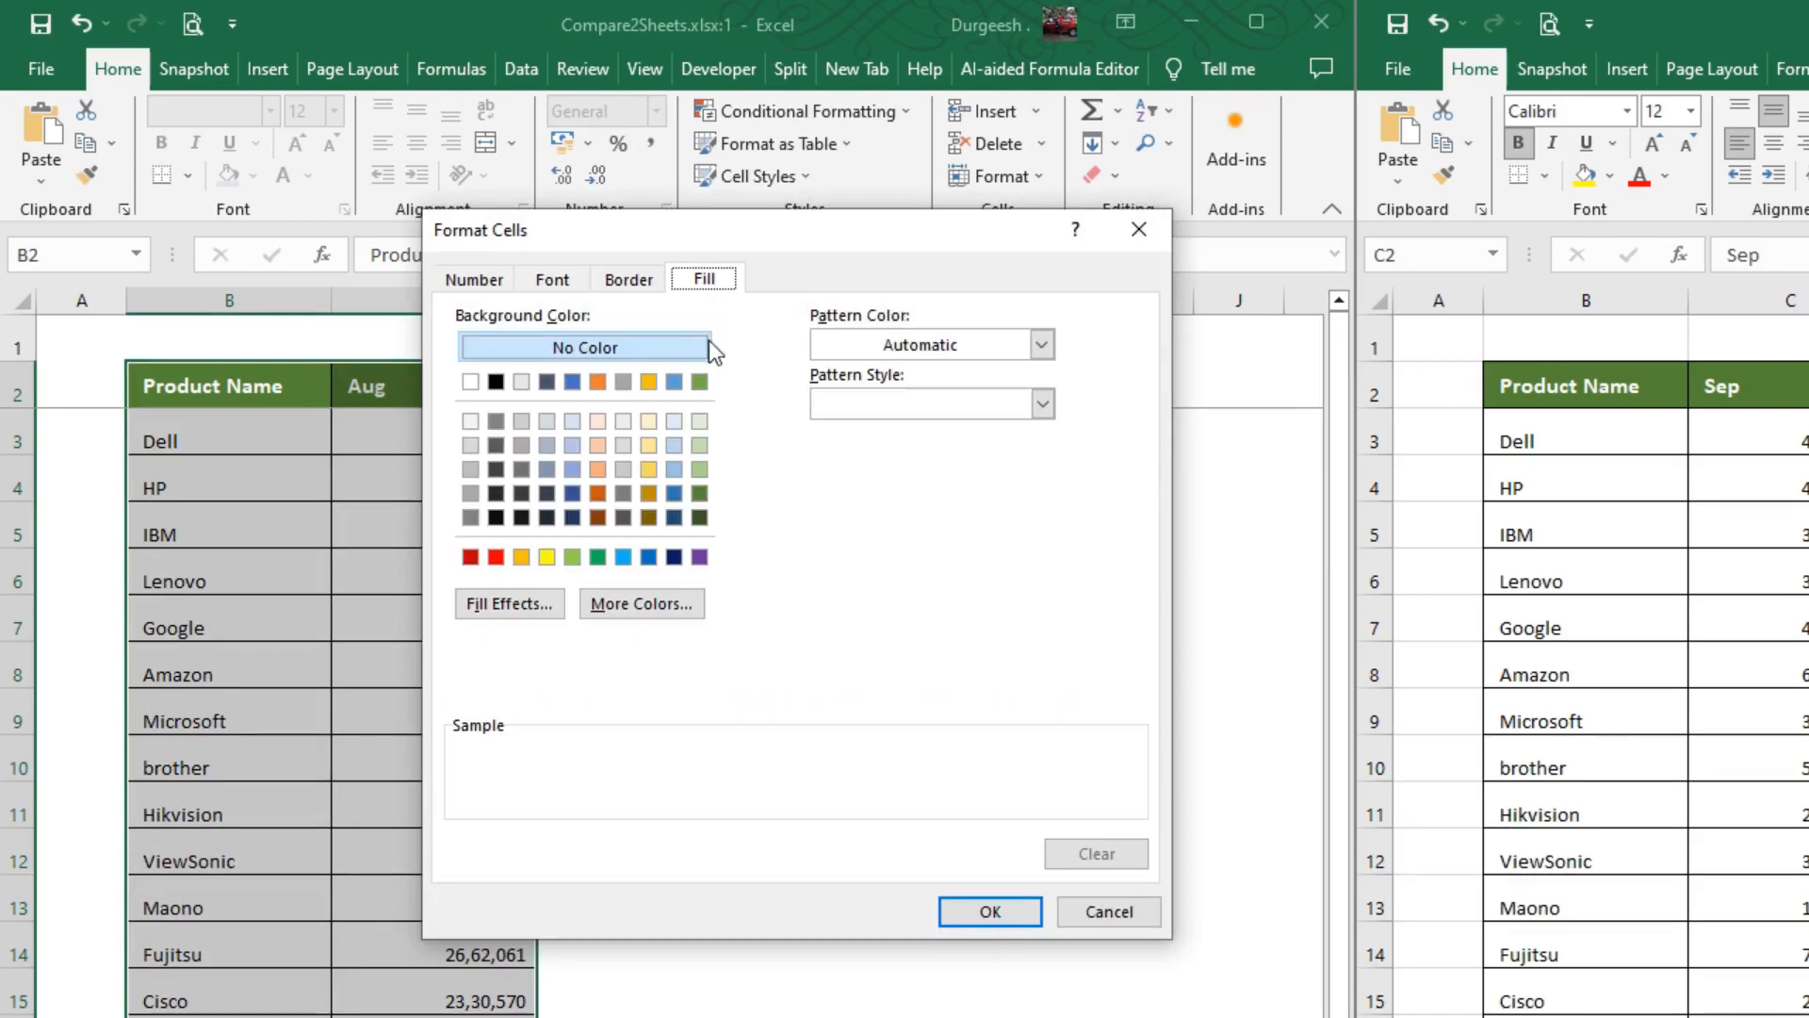
{"action": "left_click", "coordinate": [521, 557]}
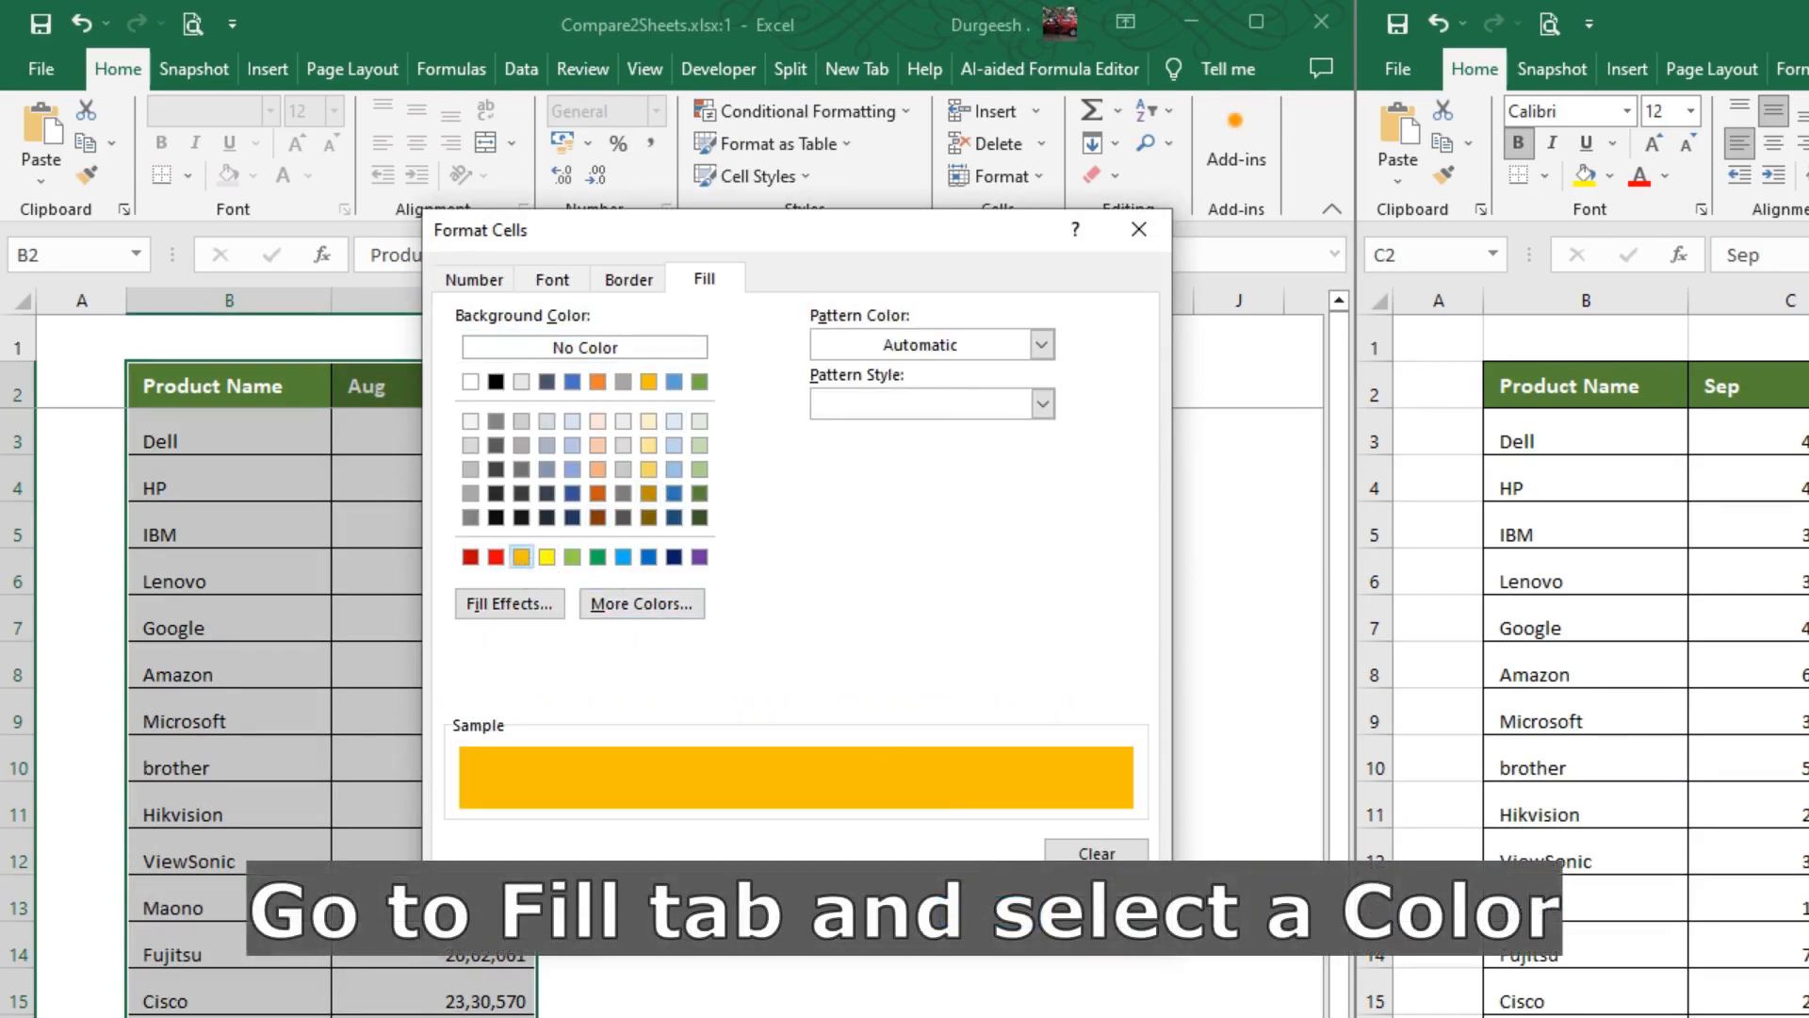
{"action": "left_click", "coordinate": [999, 919]}
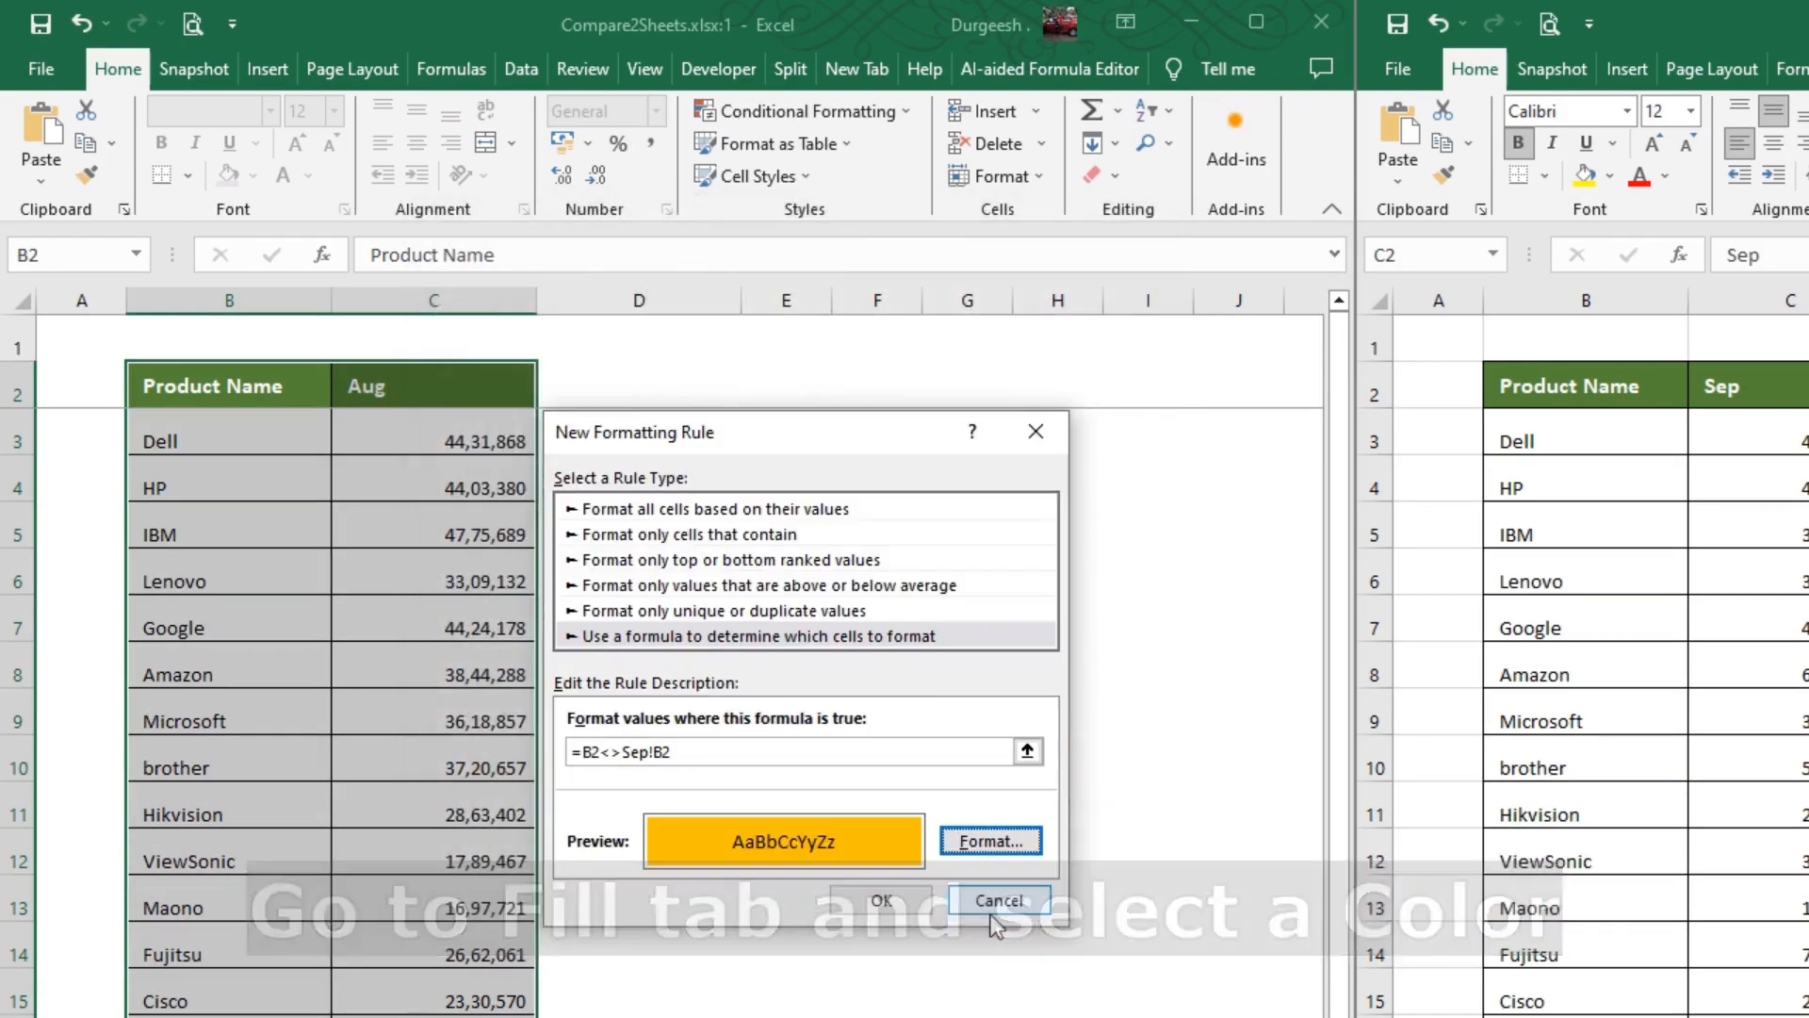
{"action": "left_click", "coordinate": [881, 900]}
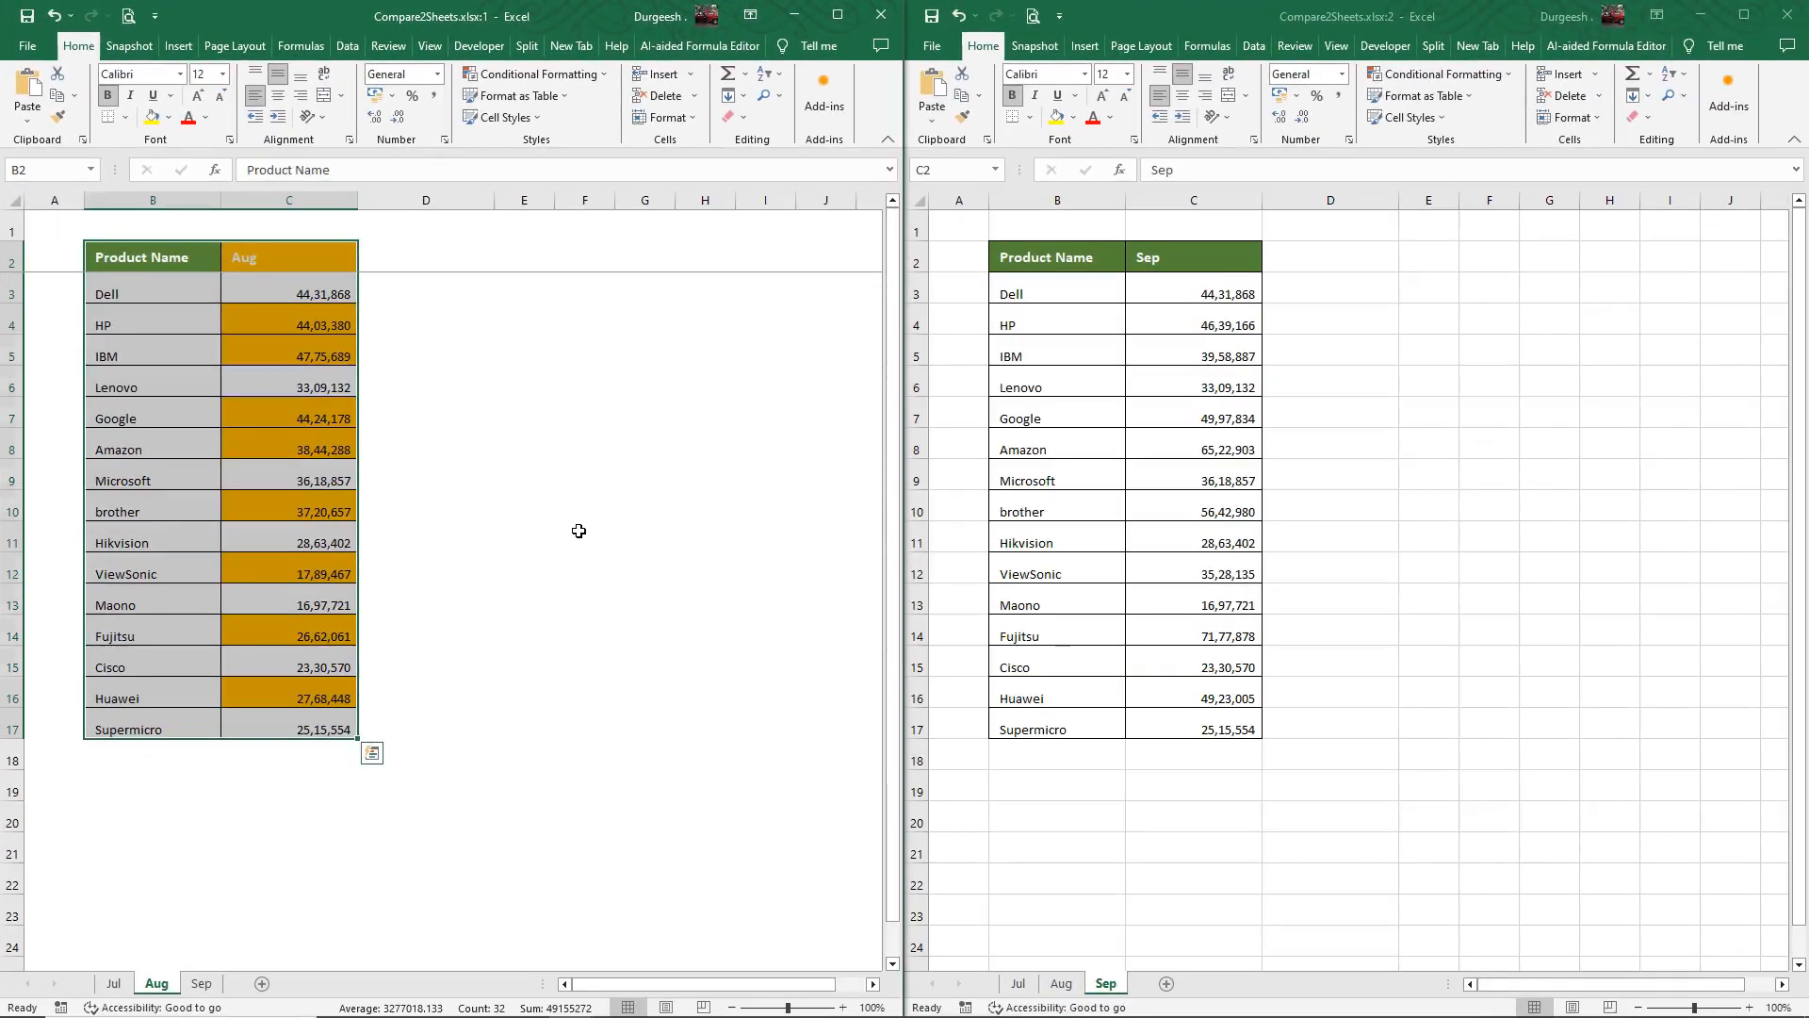
{"action": "left_click", "coordinate": [579, 531]}
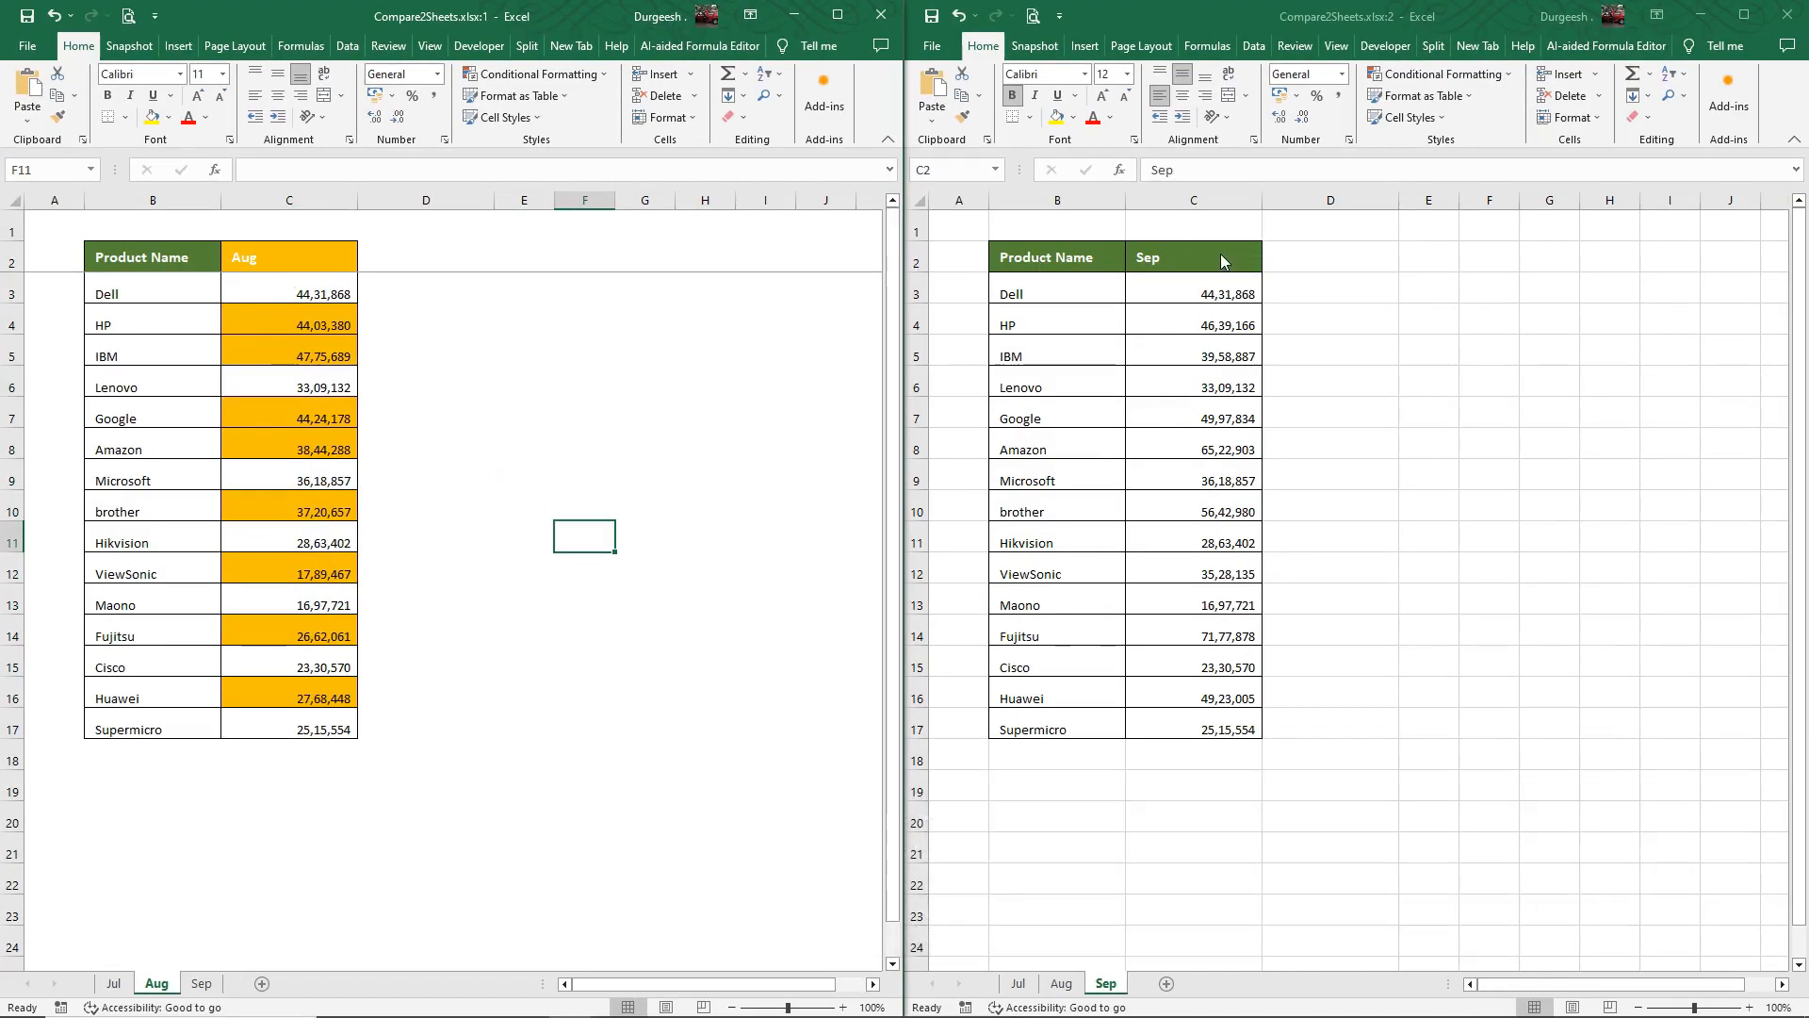
Step: Compare the unhighlighted Dell value and the highlighted HP, IBM, Google and Amazon values on Aug with their Sep counterparts
{"action": "left_click", "coordinate": [283, 286]}
{"action": "left_click", "coordinate": [1189, 294]}
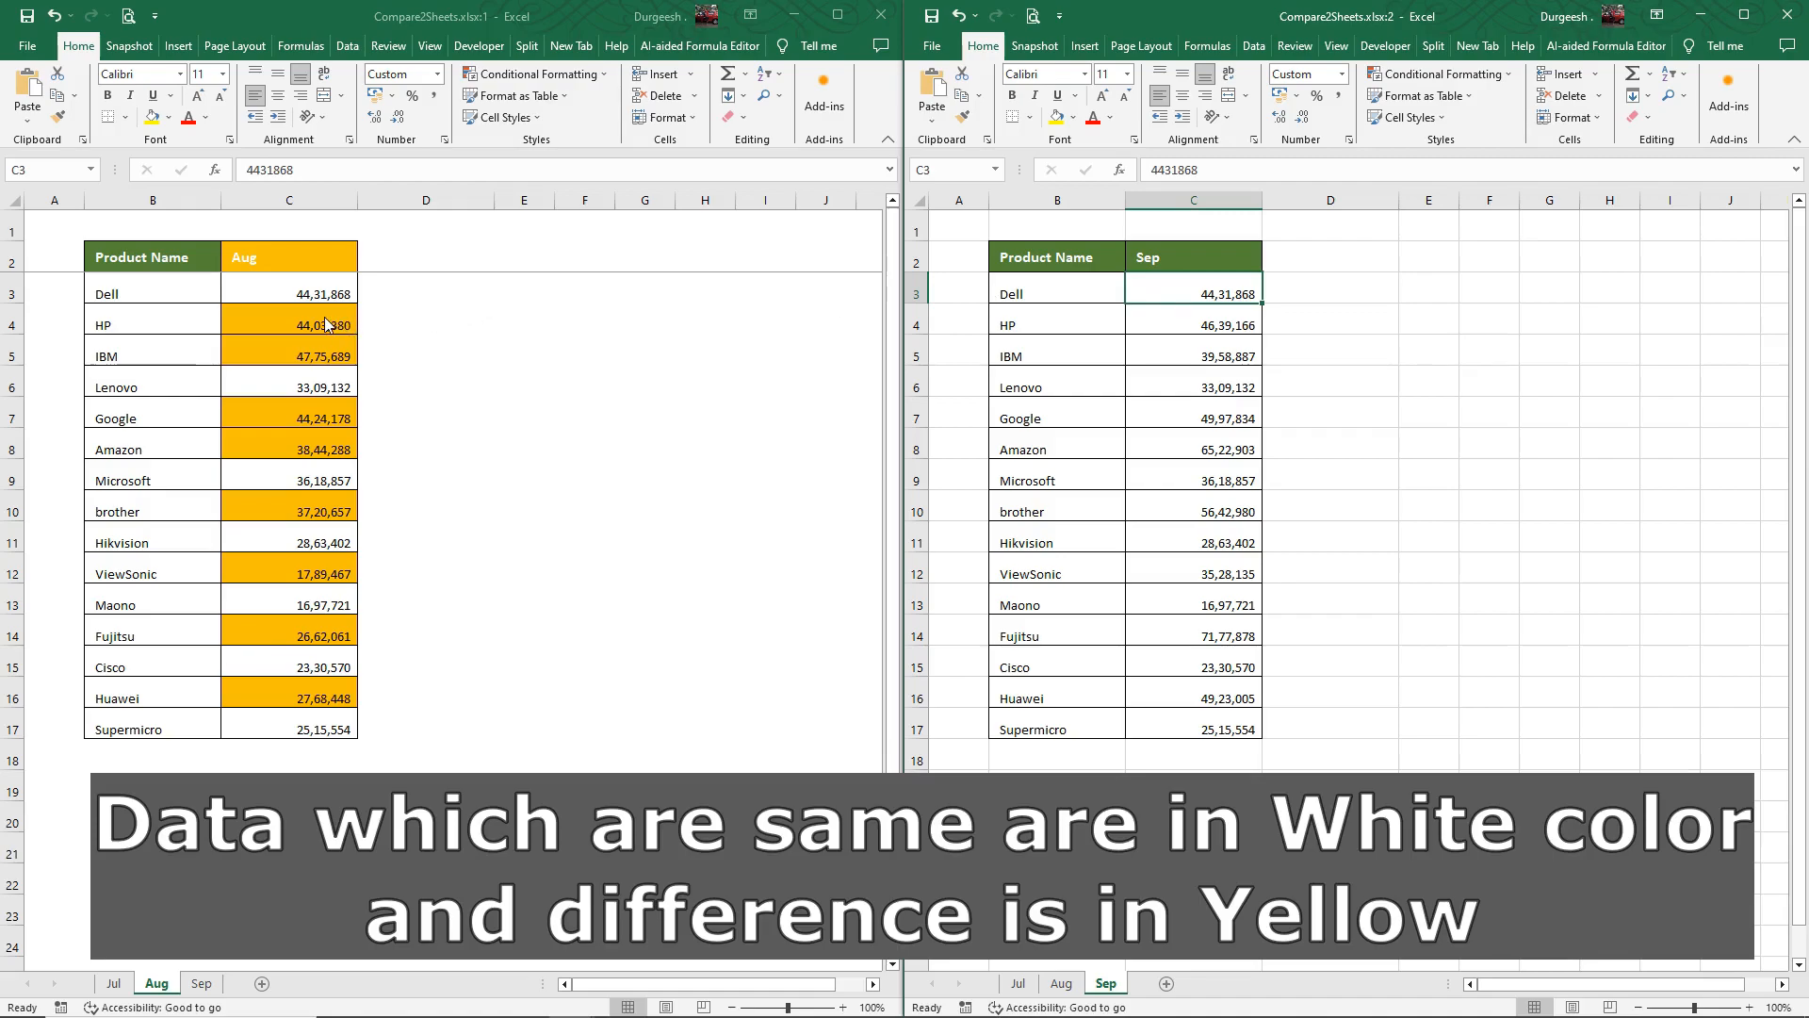
{"action": "left_click_drag", "start_coordinate": [327, 323], "coordinate": [307, 348]}
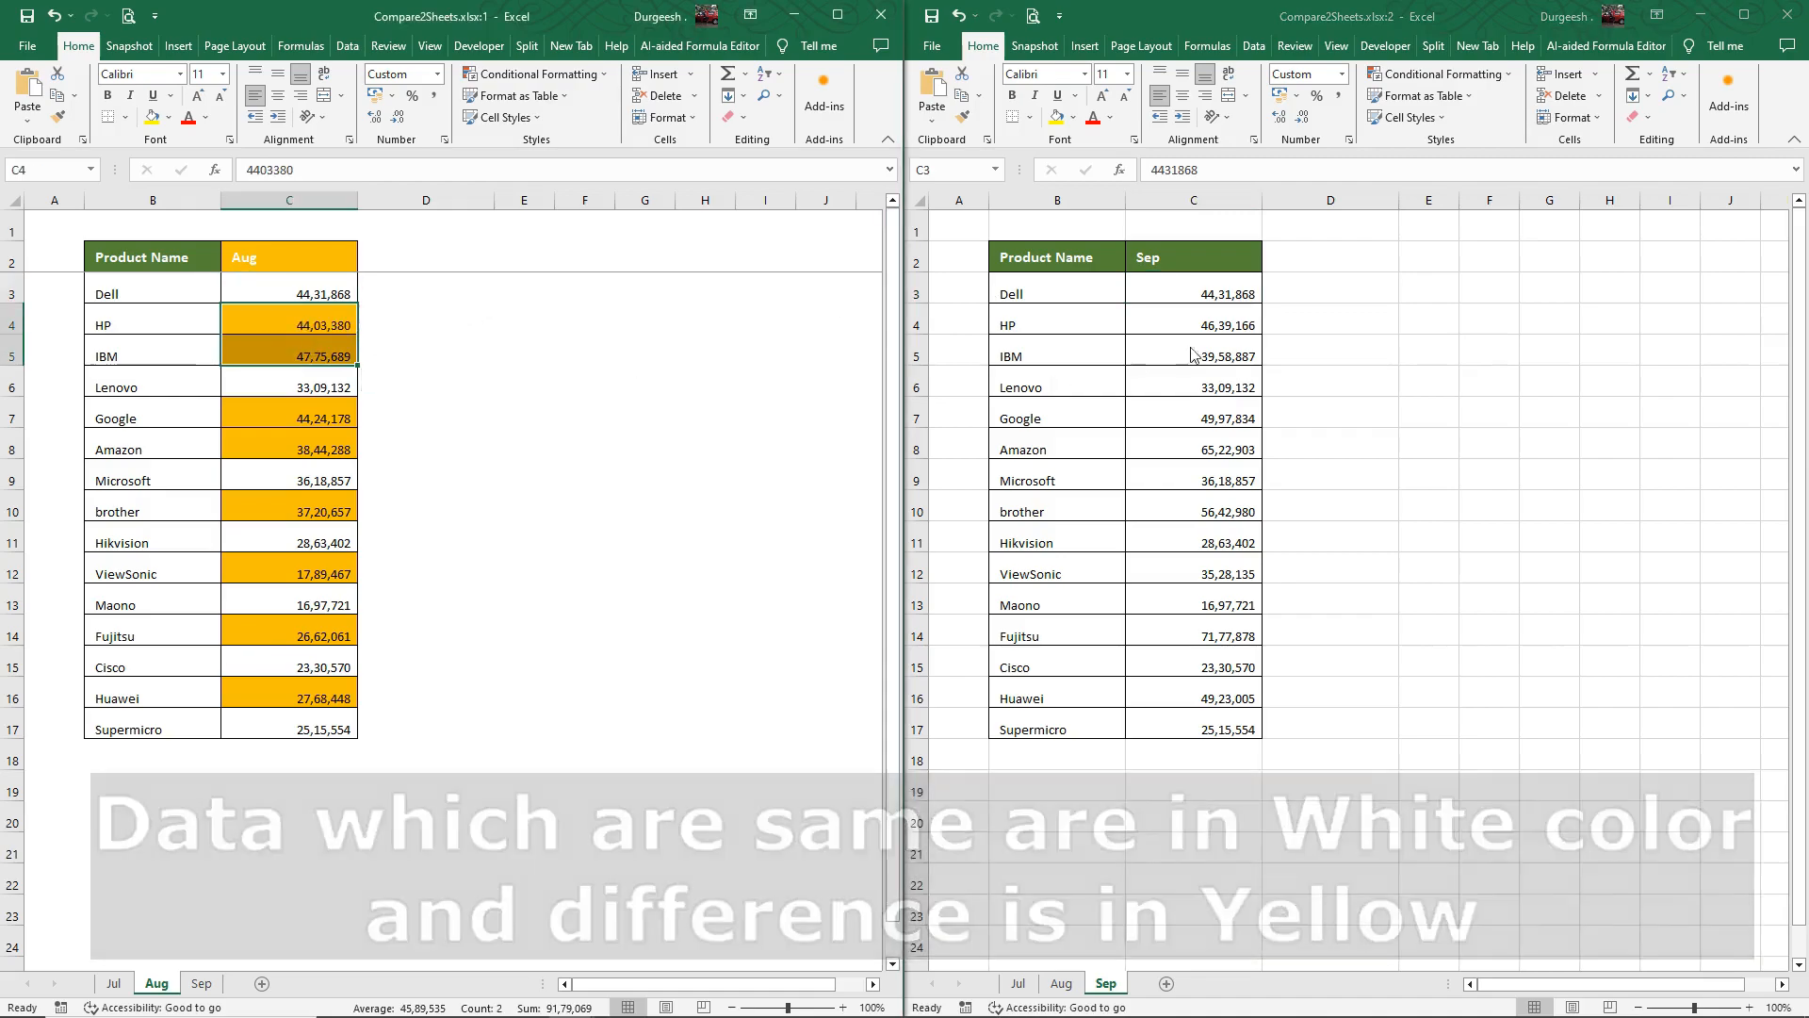
{"action": "left_click_drag", "start_coordinate": [1174, 322], "coordinate": [1167, 351]}
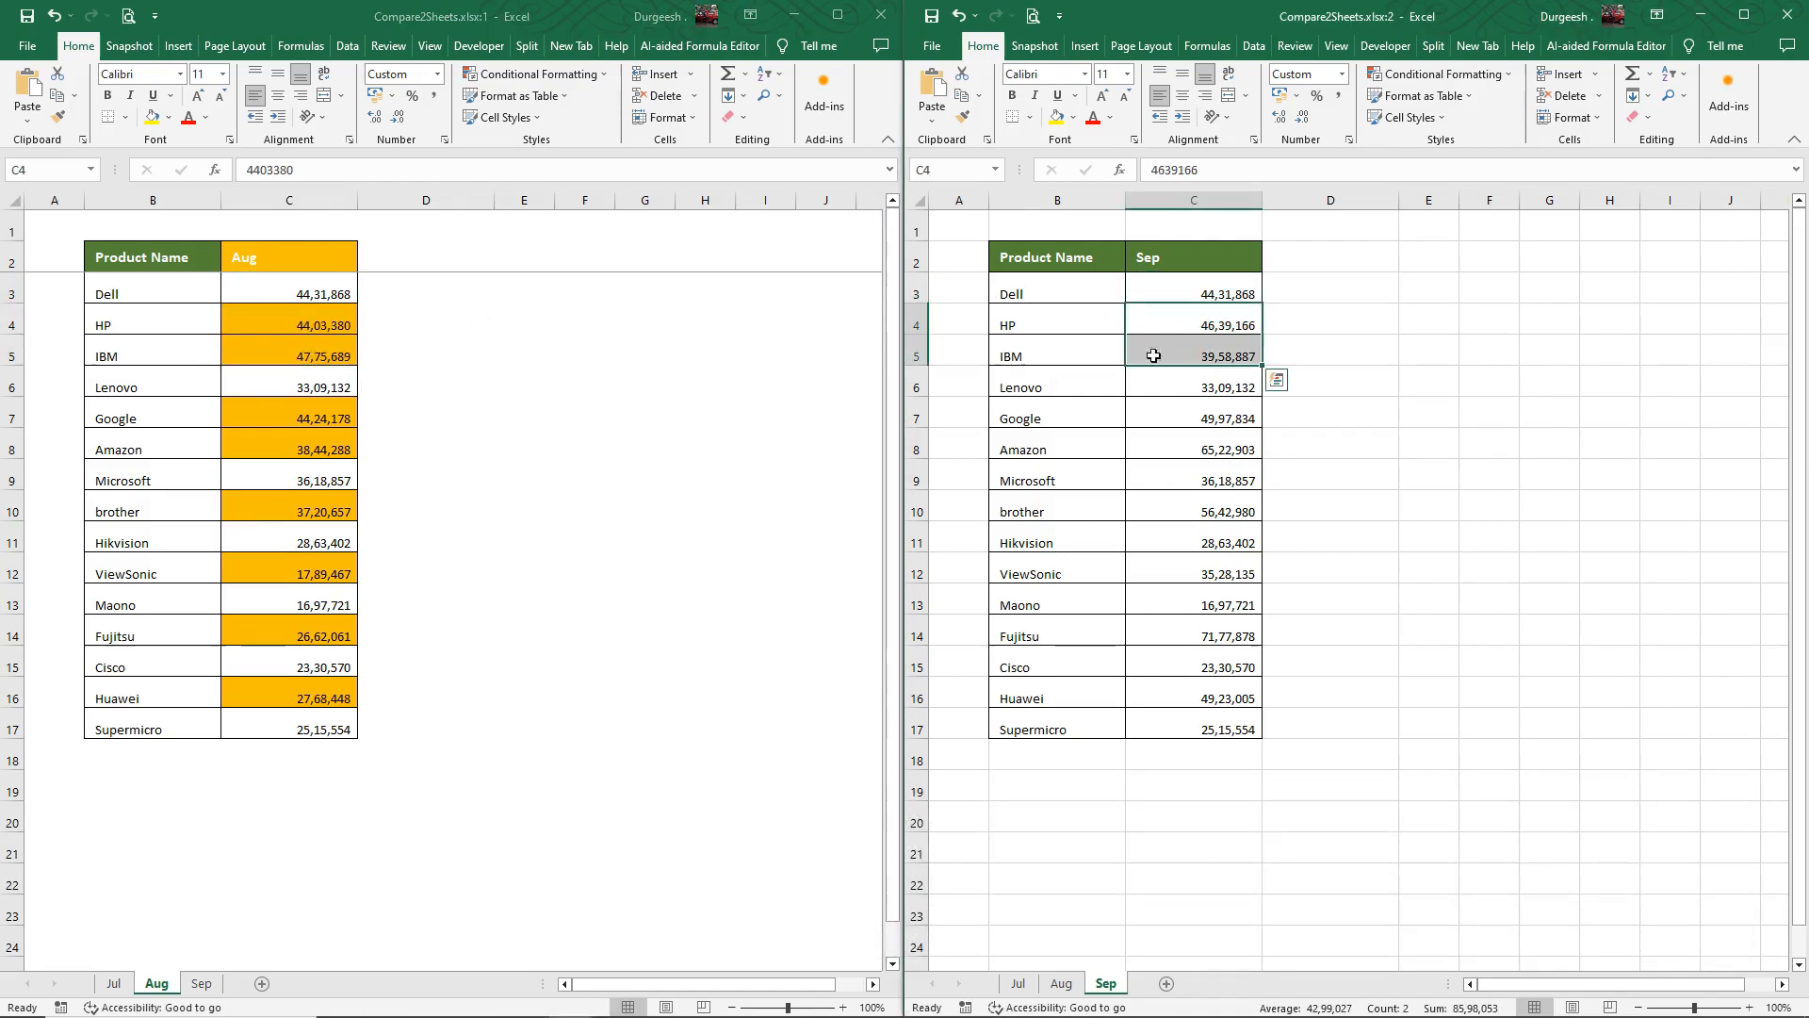
{"action": "left_click", "coordinate": [318, 417]}
{"action": "left_click_drag", "start_coordinate": [270, 408], "coordinate": [270, 453]}
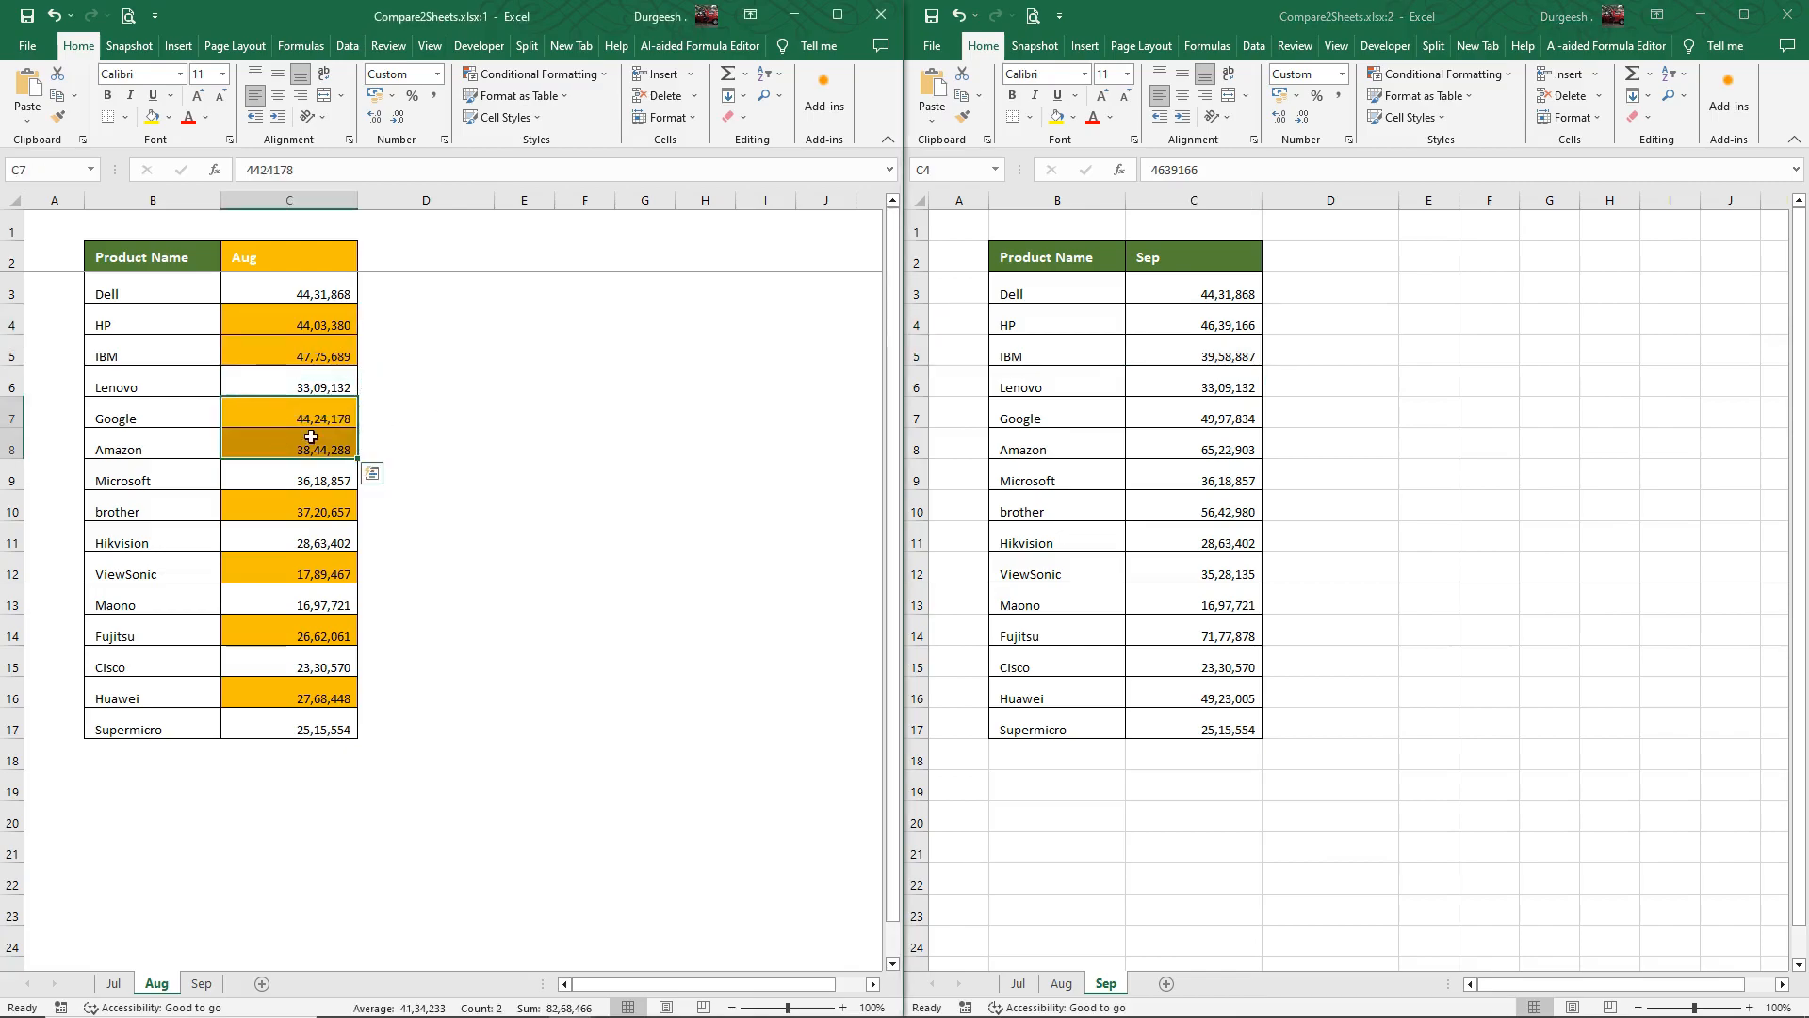
{"action": "left_click", "coordinate": [1195, 424]}
{"action": "left_click_drag", "start_coordinate": [1163, 412], "coordinate": [1166, 444]}
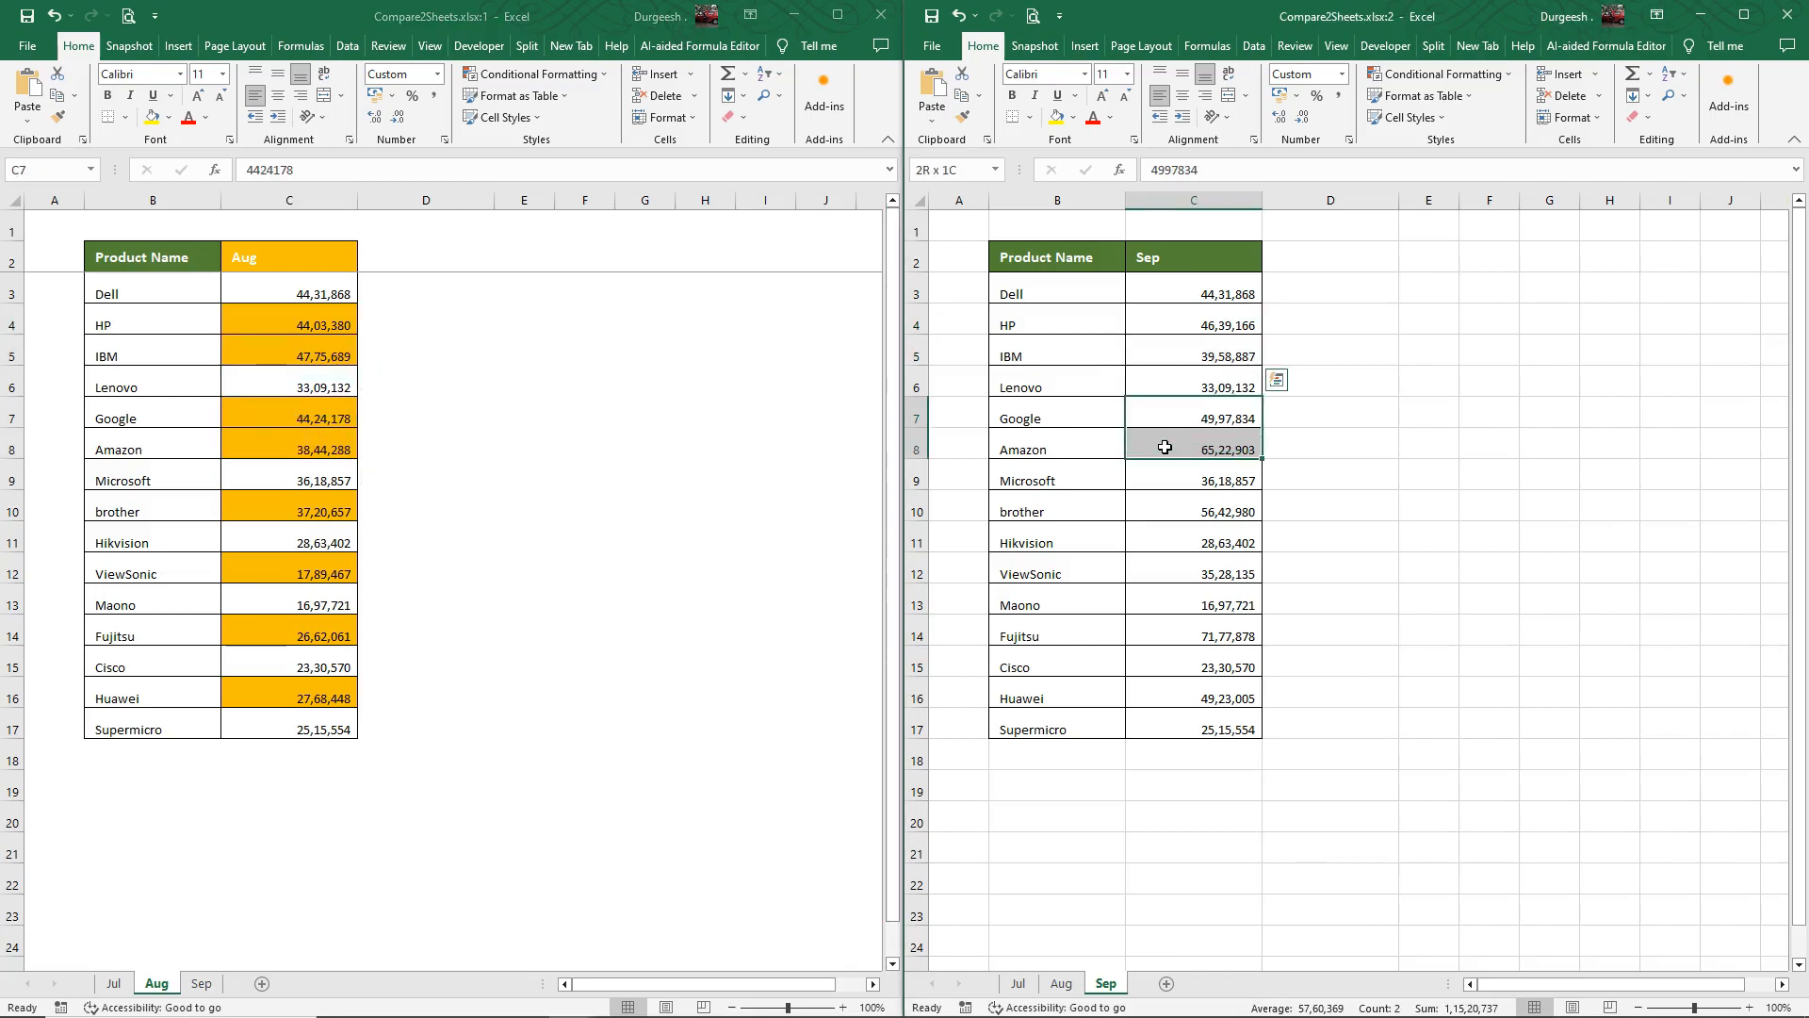
{"action": "left_click", "coordinate": [594, 453]}
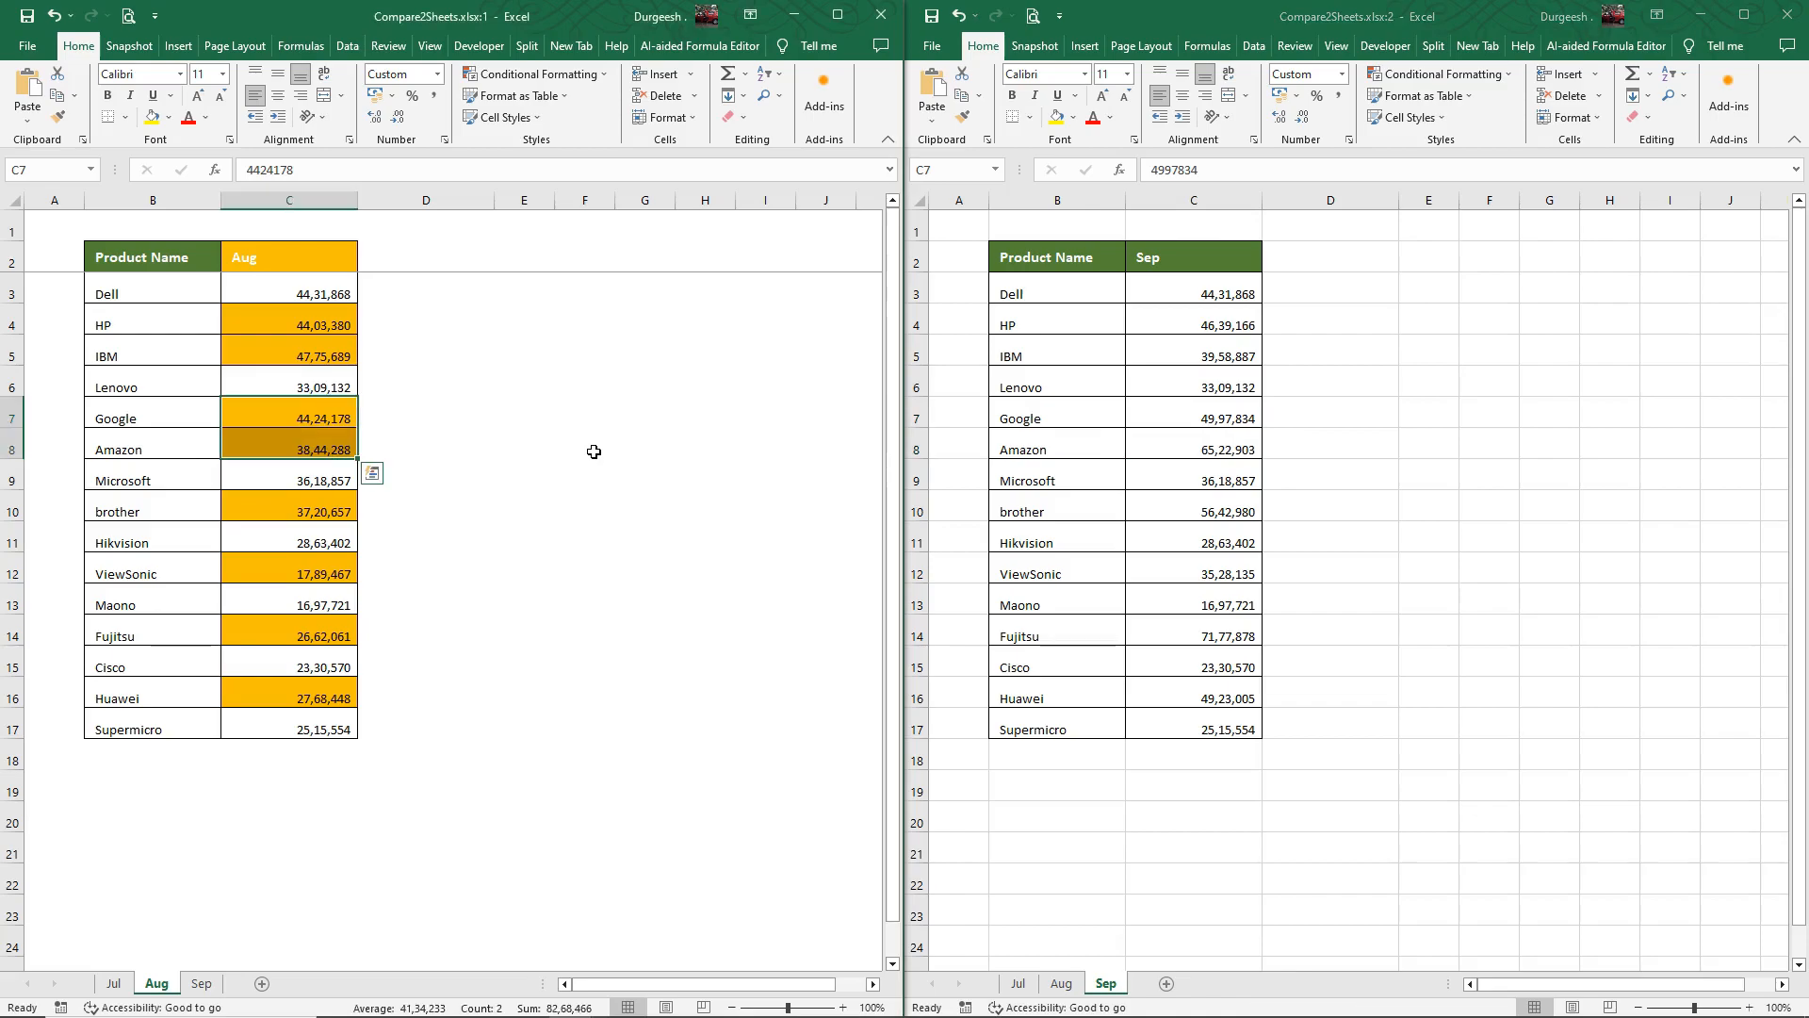
{"action": "left_click", "coordinate": [592, 503]}
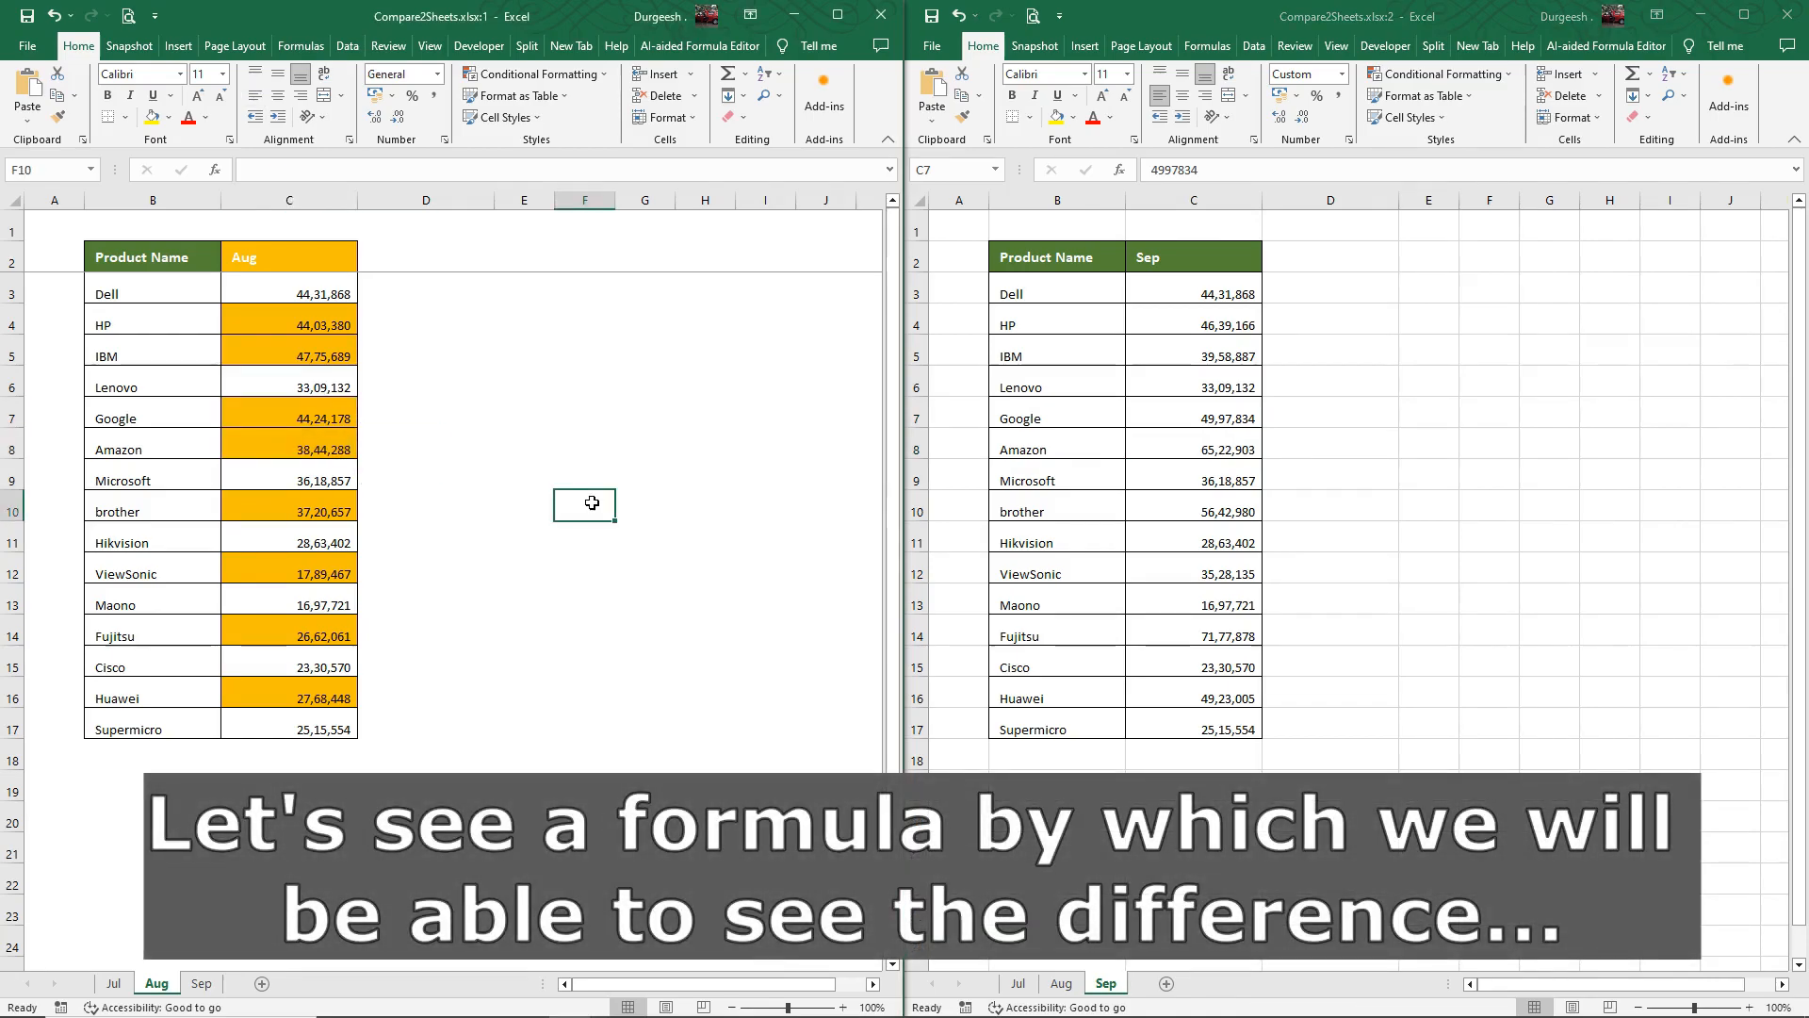
Step: Close the second workbook window and clear the conditional formatting rules from the whole Aug table
{"action": "left_click", "coordinate": [1782, 12]}
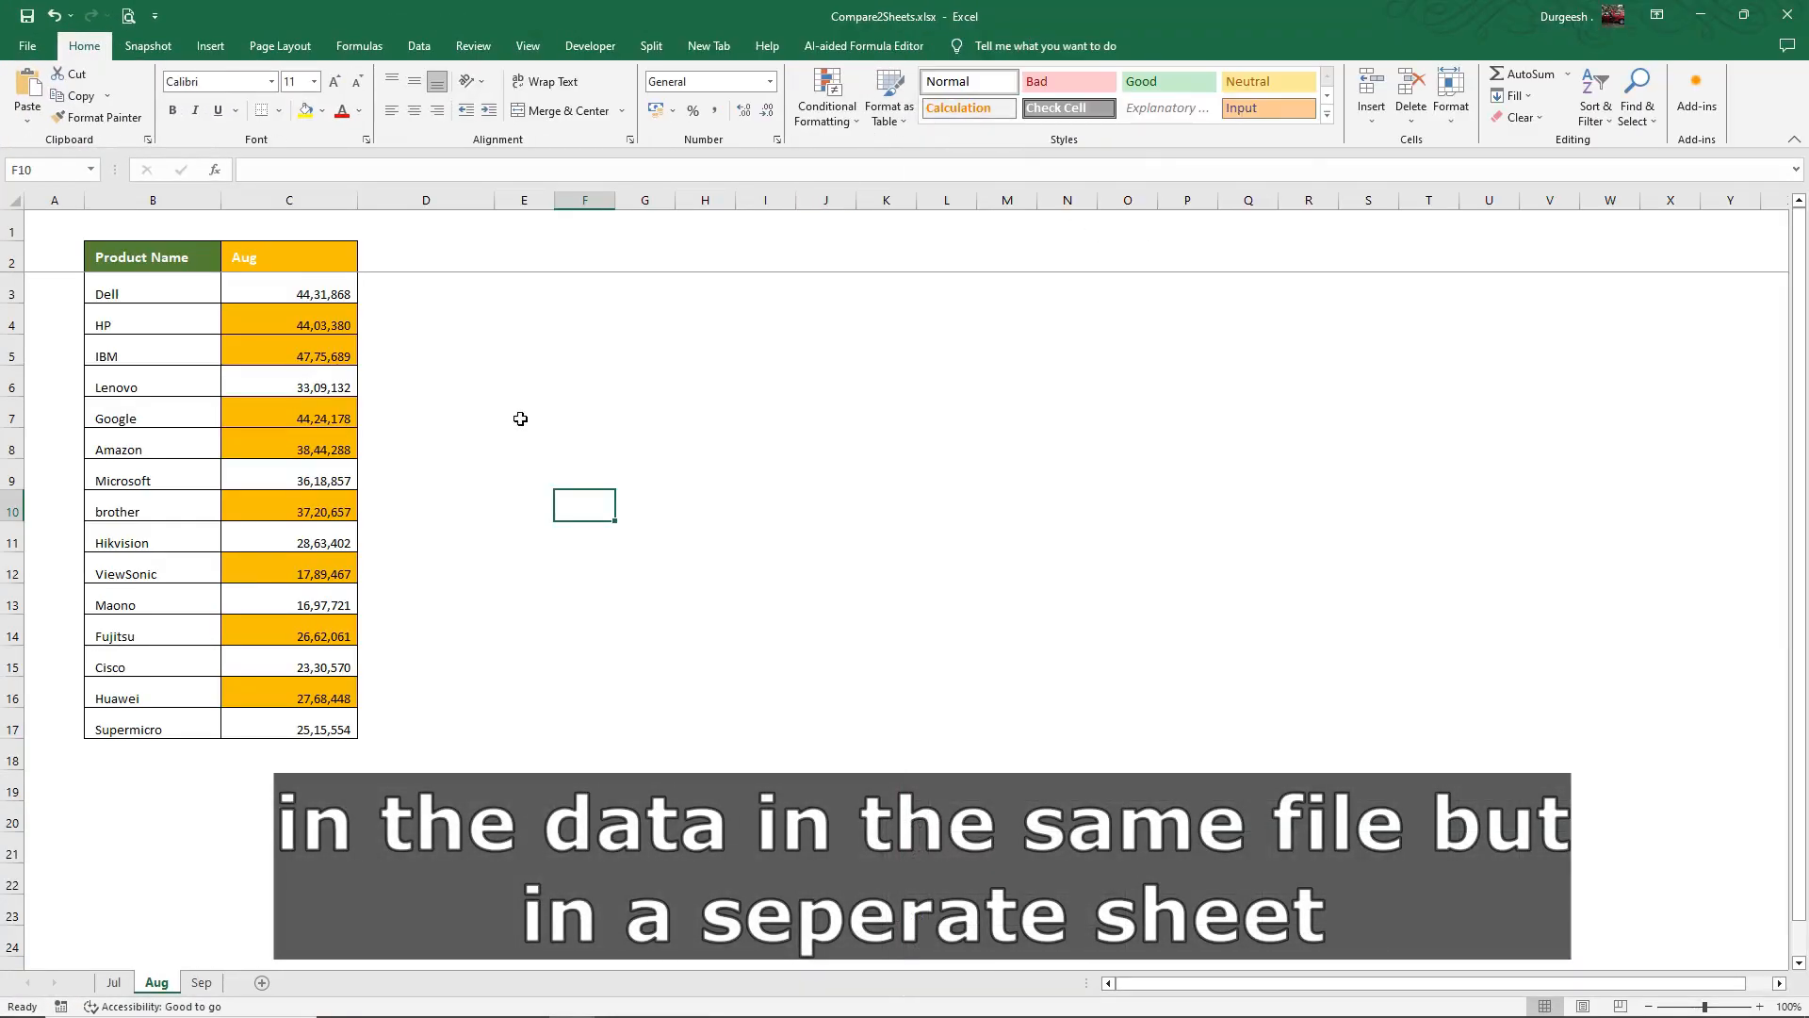
{"action": "left_click_drag", "start_coordinate": [283, 257], "coordinate": [300, 450]}
{"action": "left_click_drag", "start_coordinate": [153, 257], "coordinate": [278, 730]}
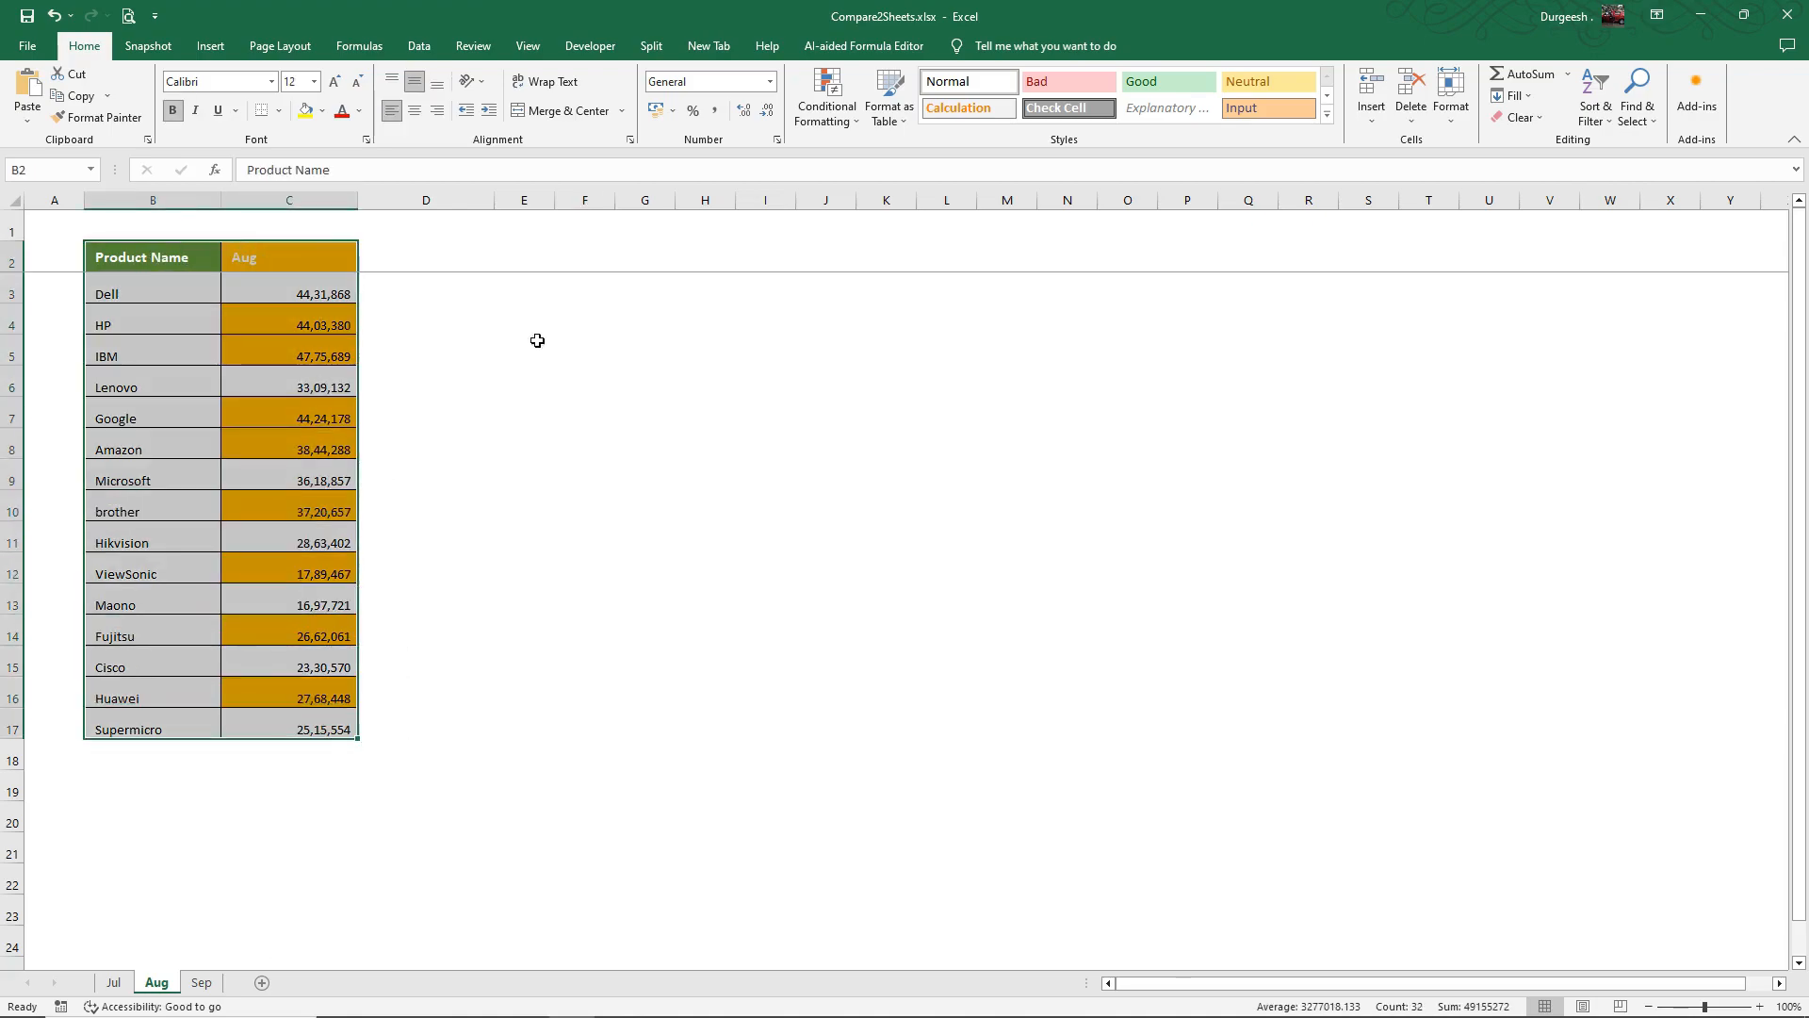
{"action": "left_click", "coordinate": [844, 118]}
{"action": "mouse_move", "coordinate": [848, 347]}
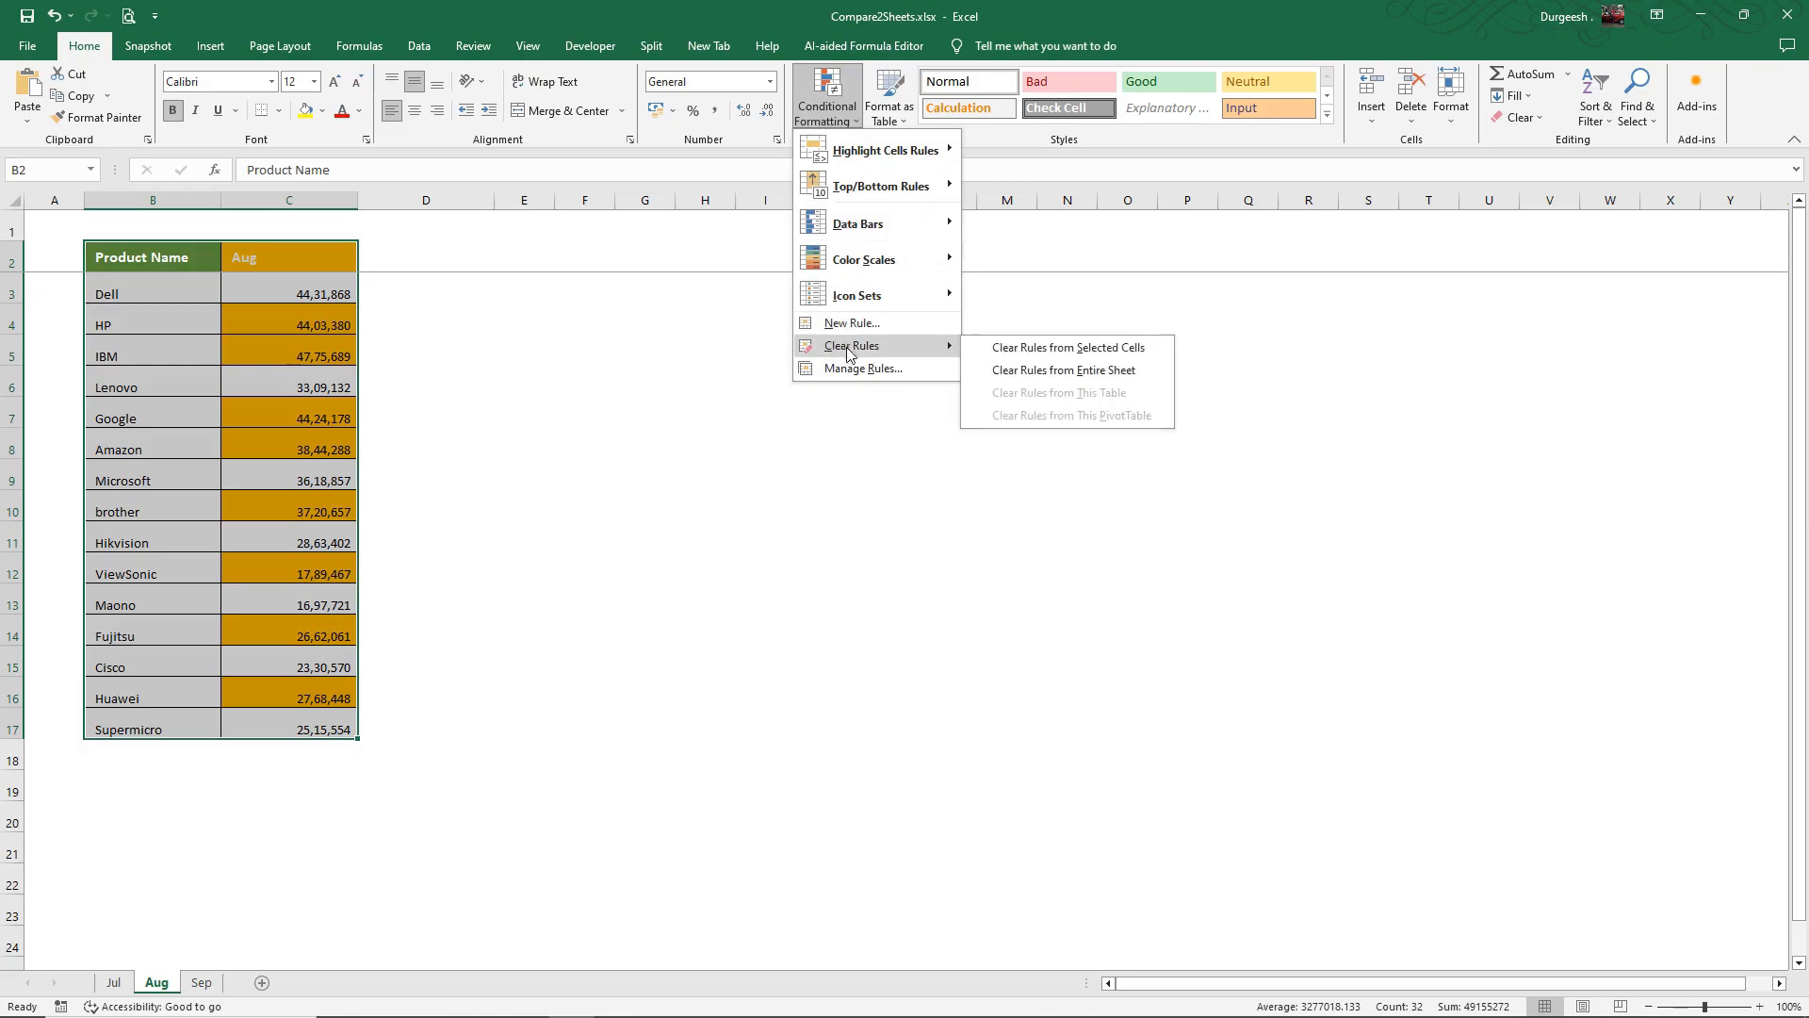
{"action": "left_click", "coordinate": [1038, 351]}
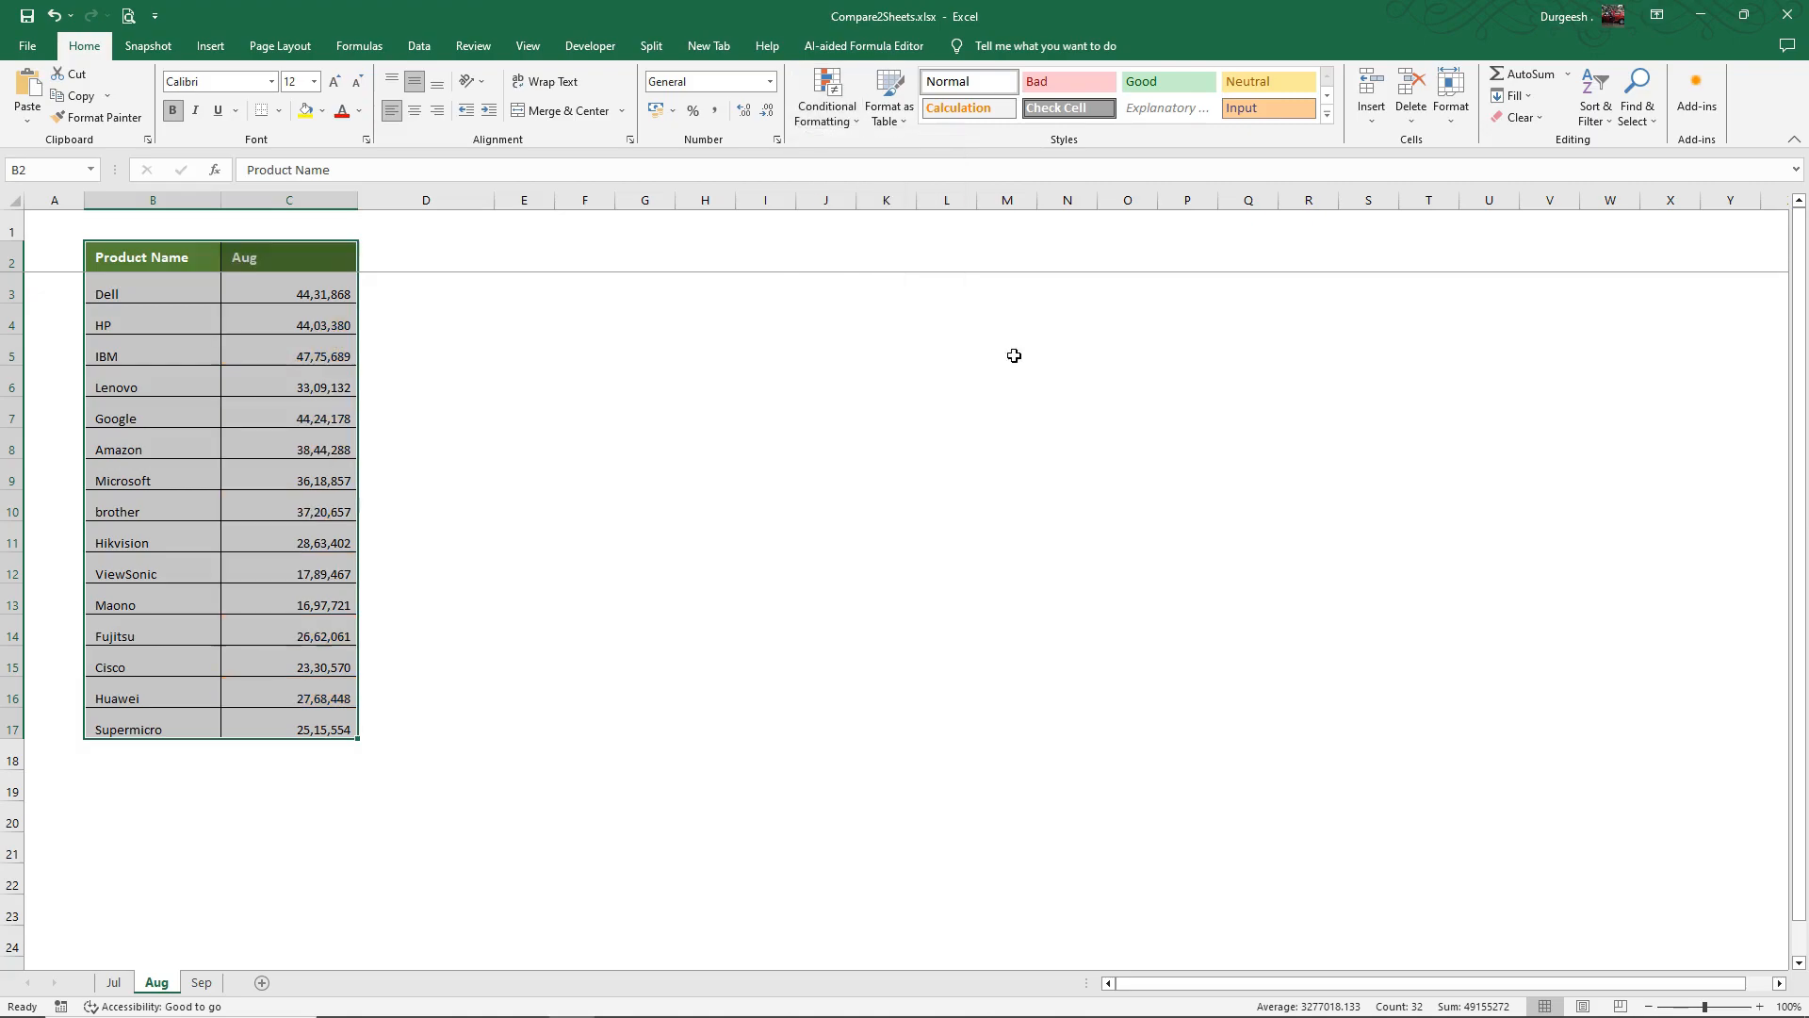
{"action": "left_click", "coordinate": [540, 383]}
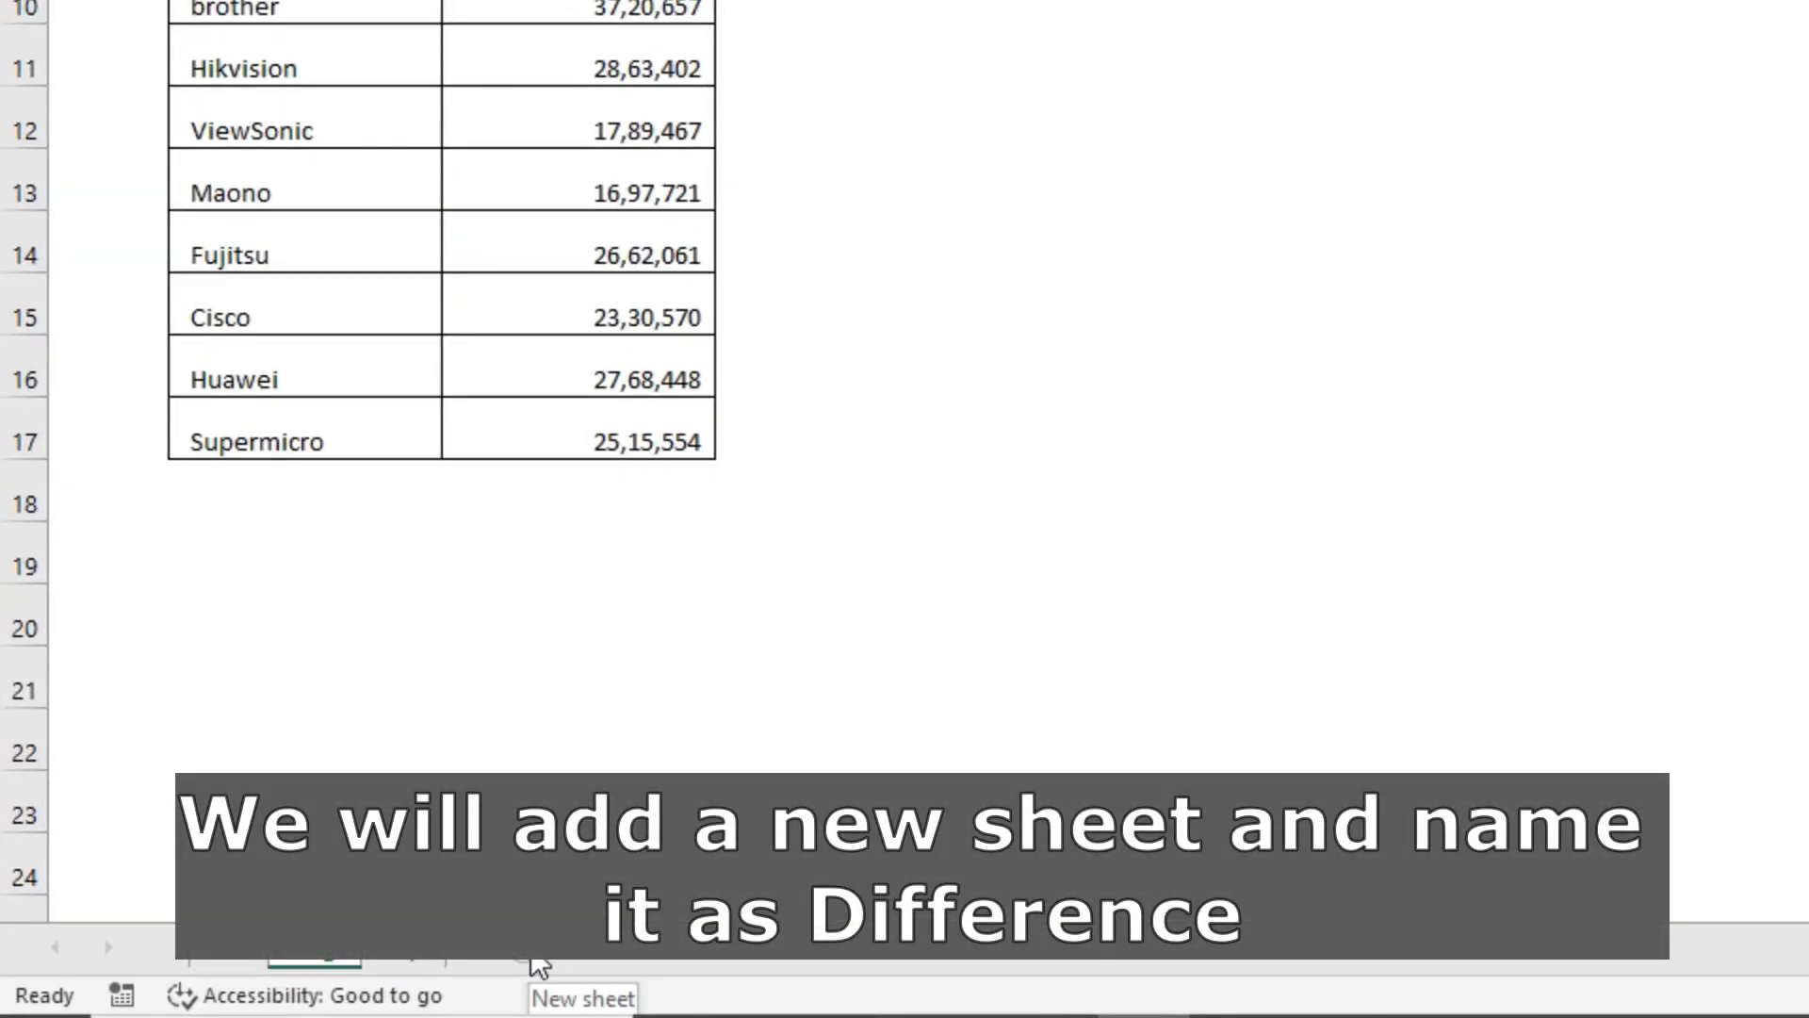
Step: Add a new sheet between Aug and Sep and name it Difference
{"action": "left_click", "coordinate": [532, 958]}
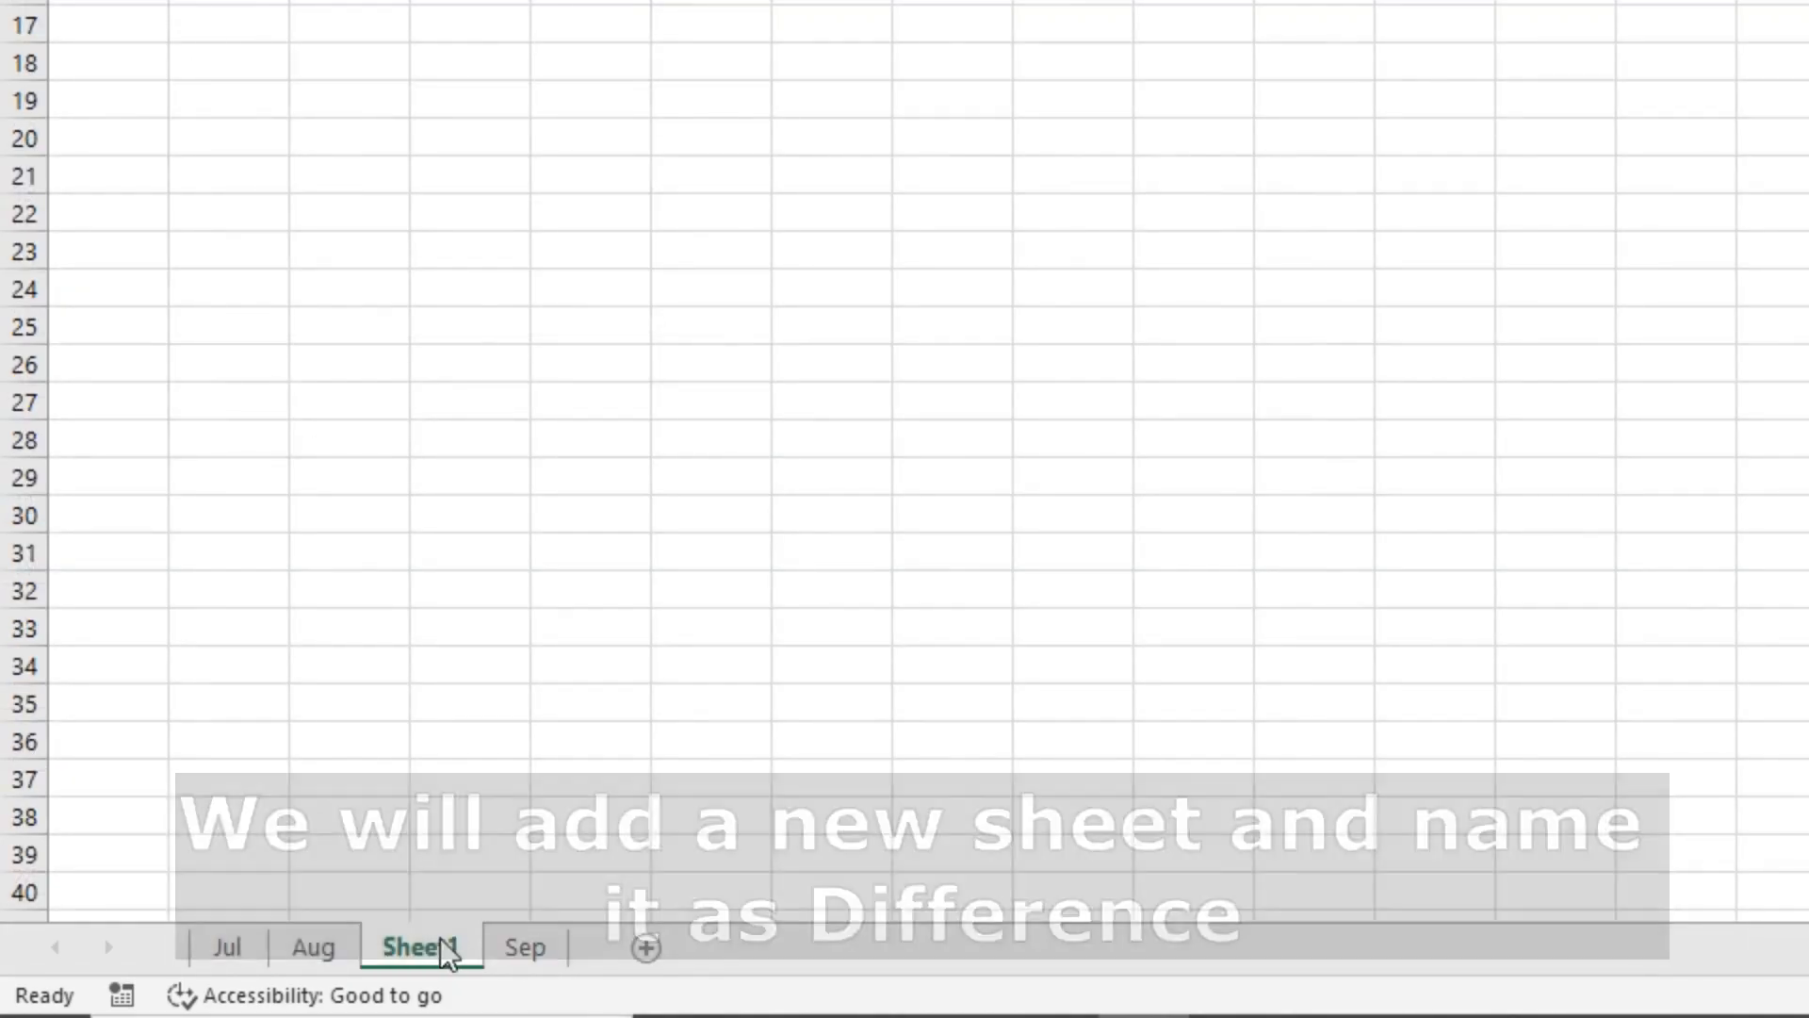
{"action": "double_click", "coordinate": [420, 938]}
{"action": "type", "text": "Di"}
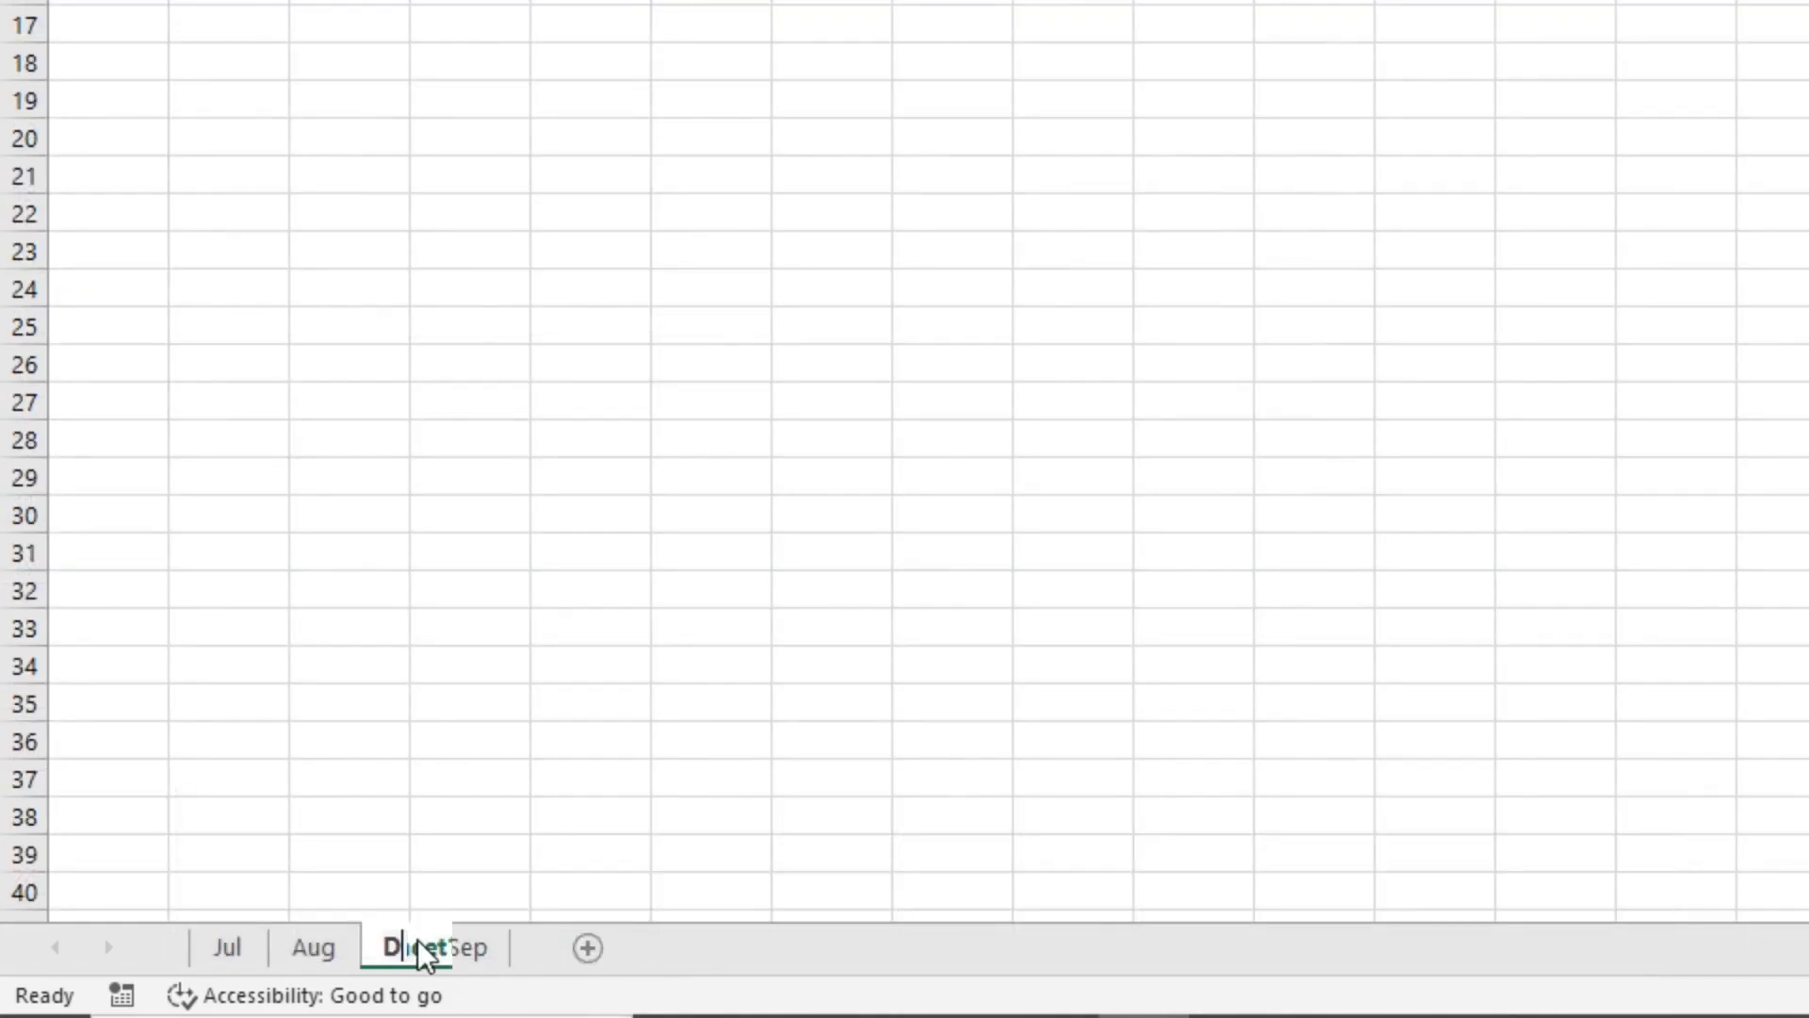
{"action": "type", "text": "fference"}
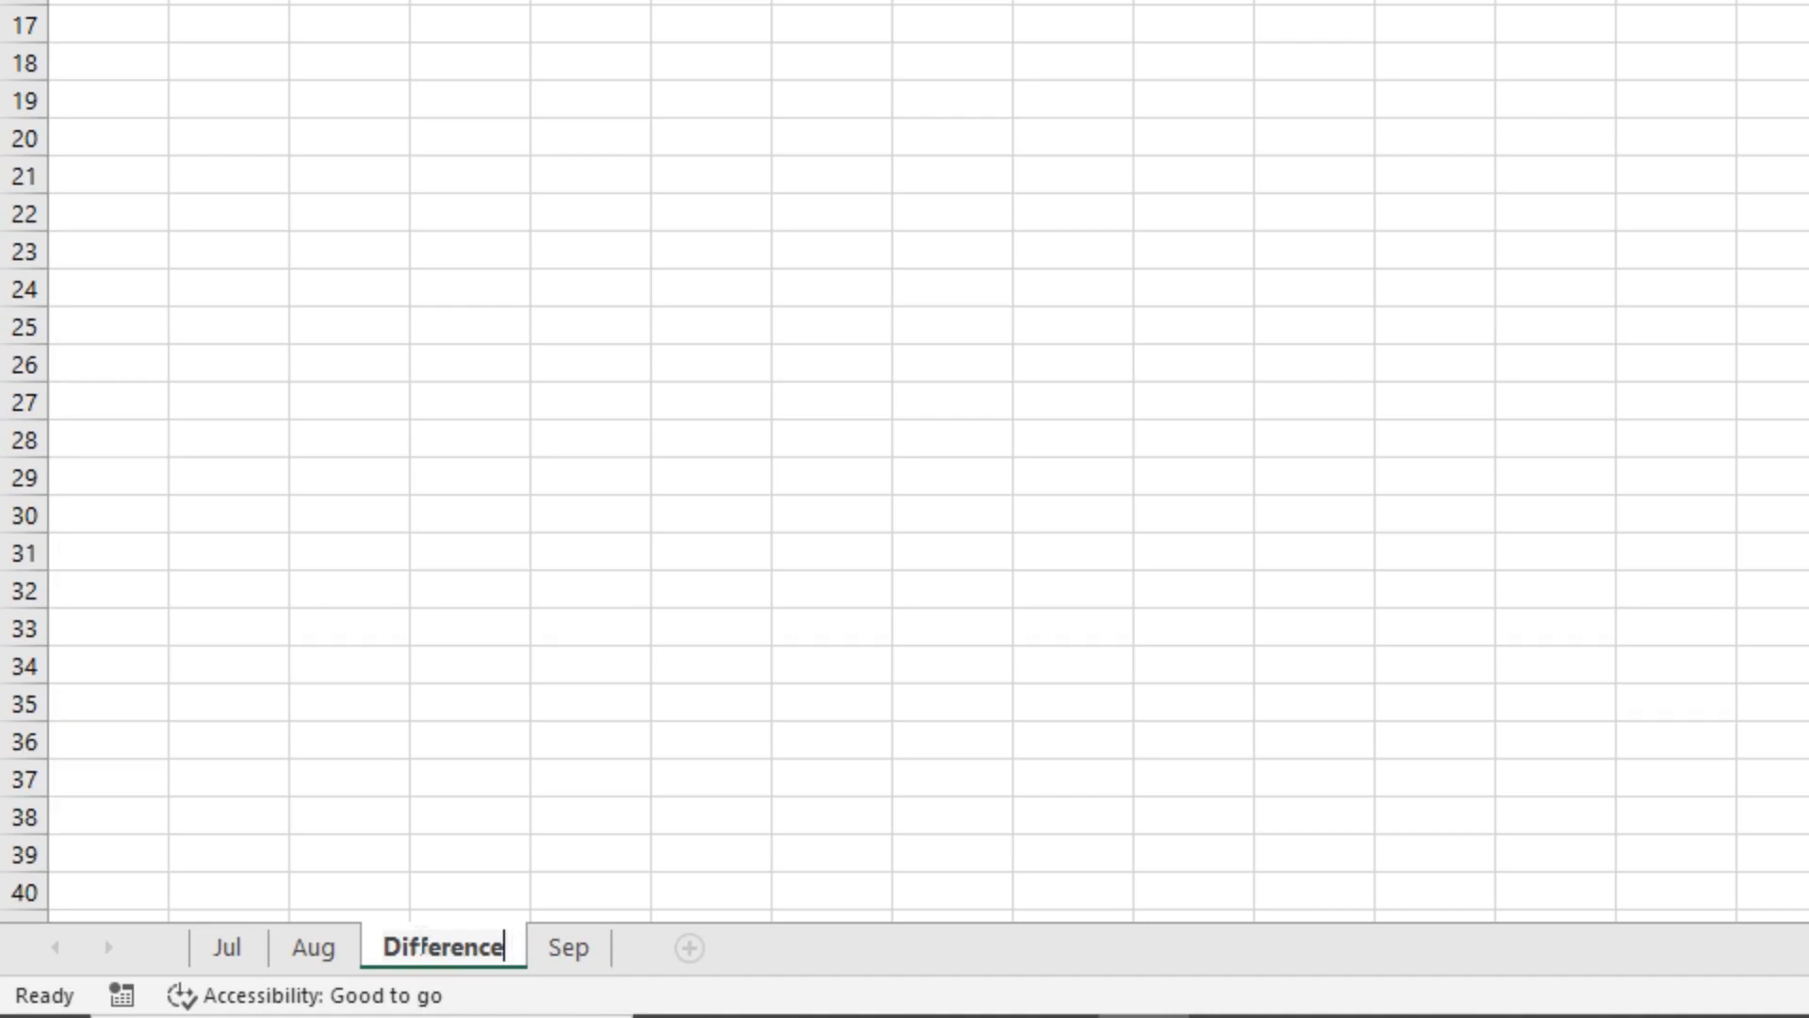
{"action": "left_click", "coordinate": [651, 752]}
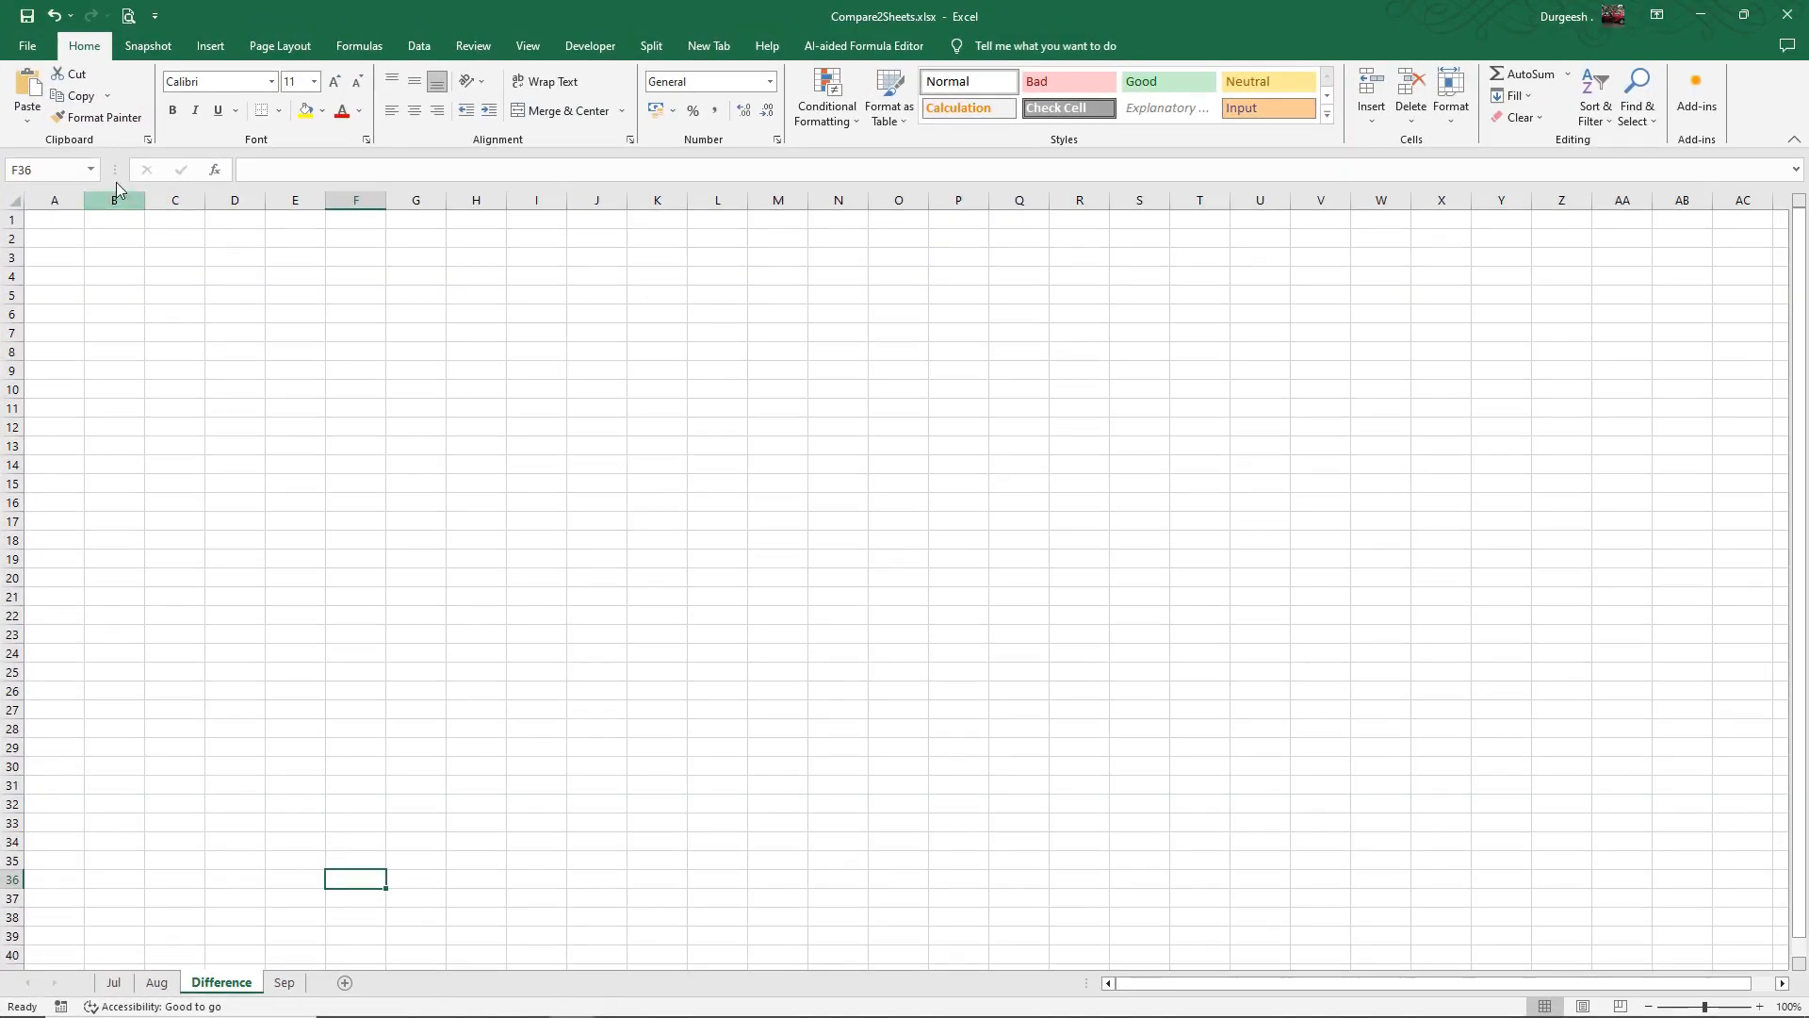
Step: Start an IF formula in cell B2 of the Difference sheet with the logical test Aug!B2<>Sep!B2
{"action": "left_click", "coordinate": [126, 242]}
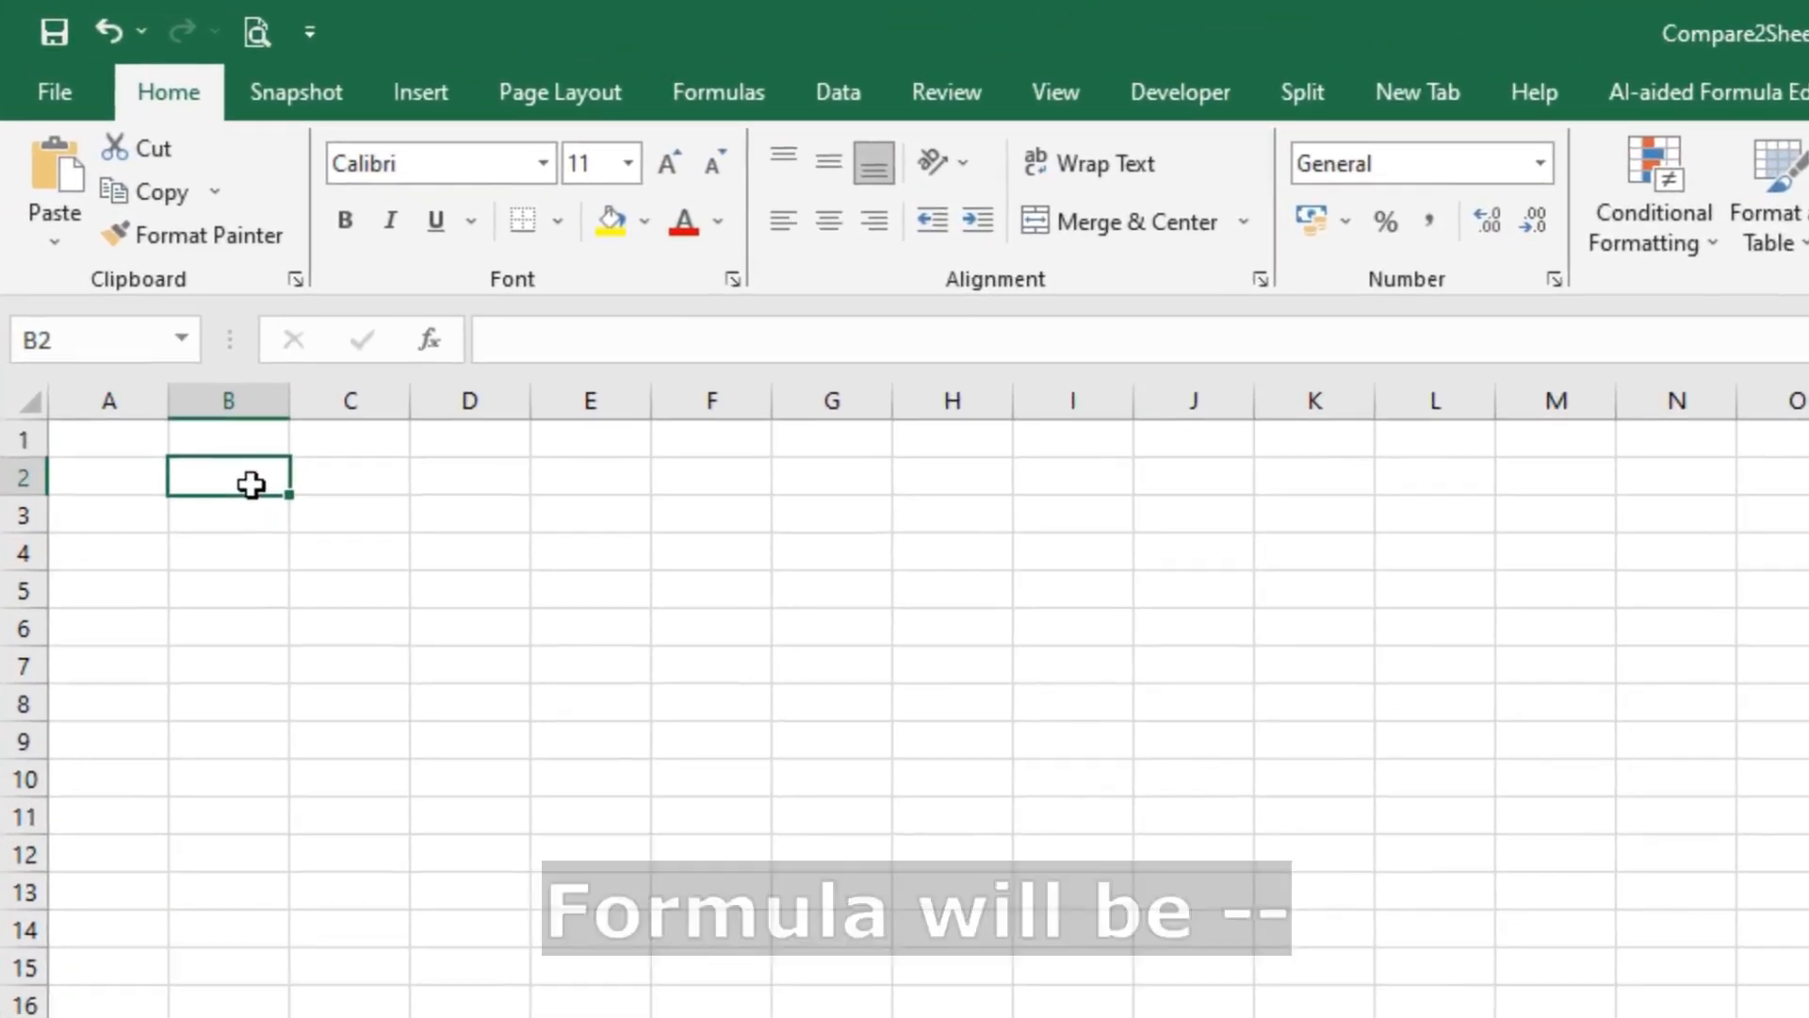
{"action": "type", "text": "="}
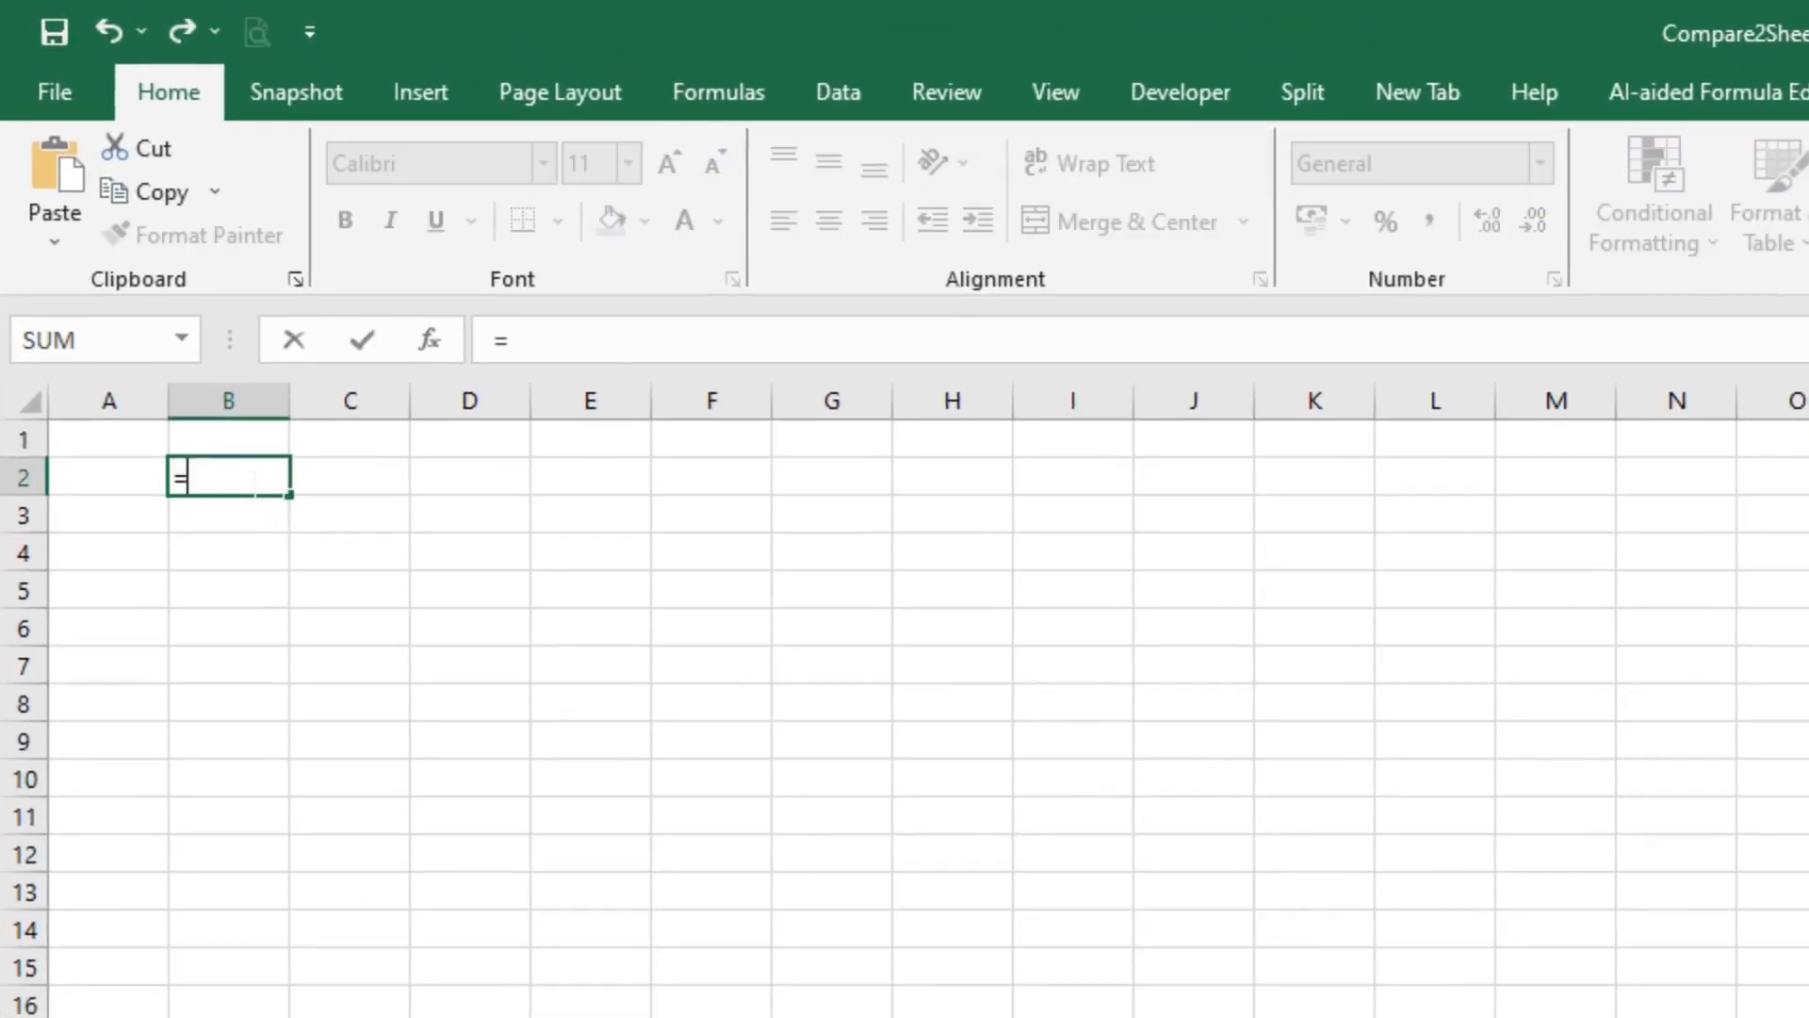
{"action": "type", "text": "if"}
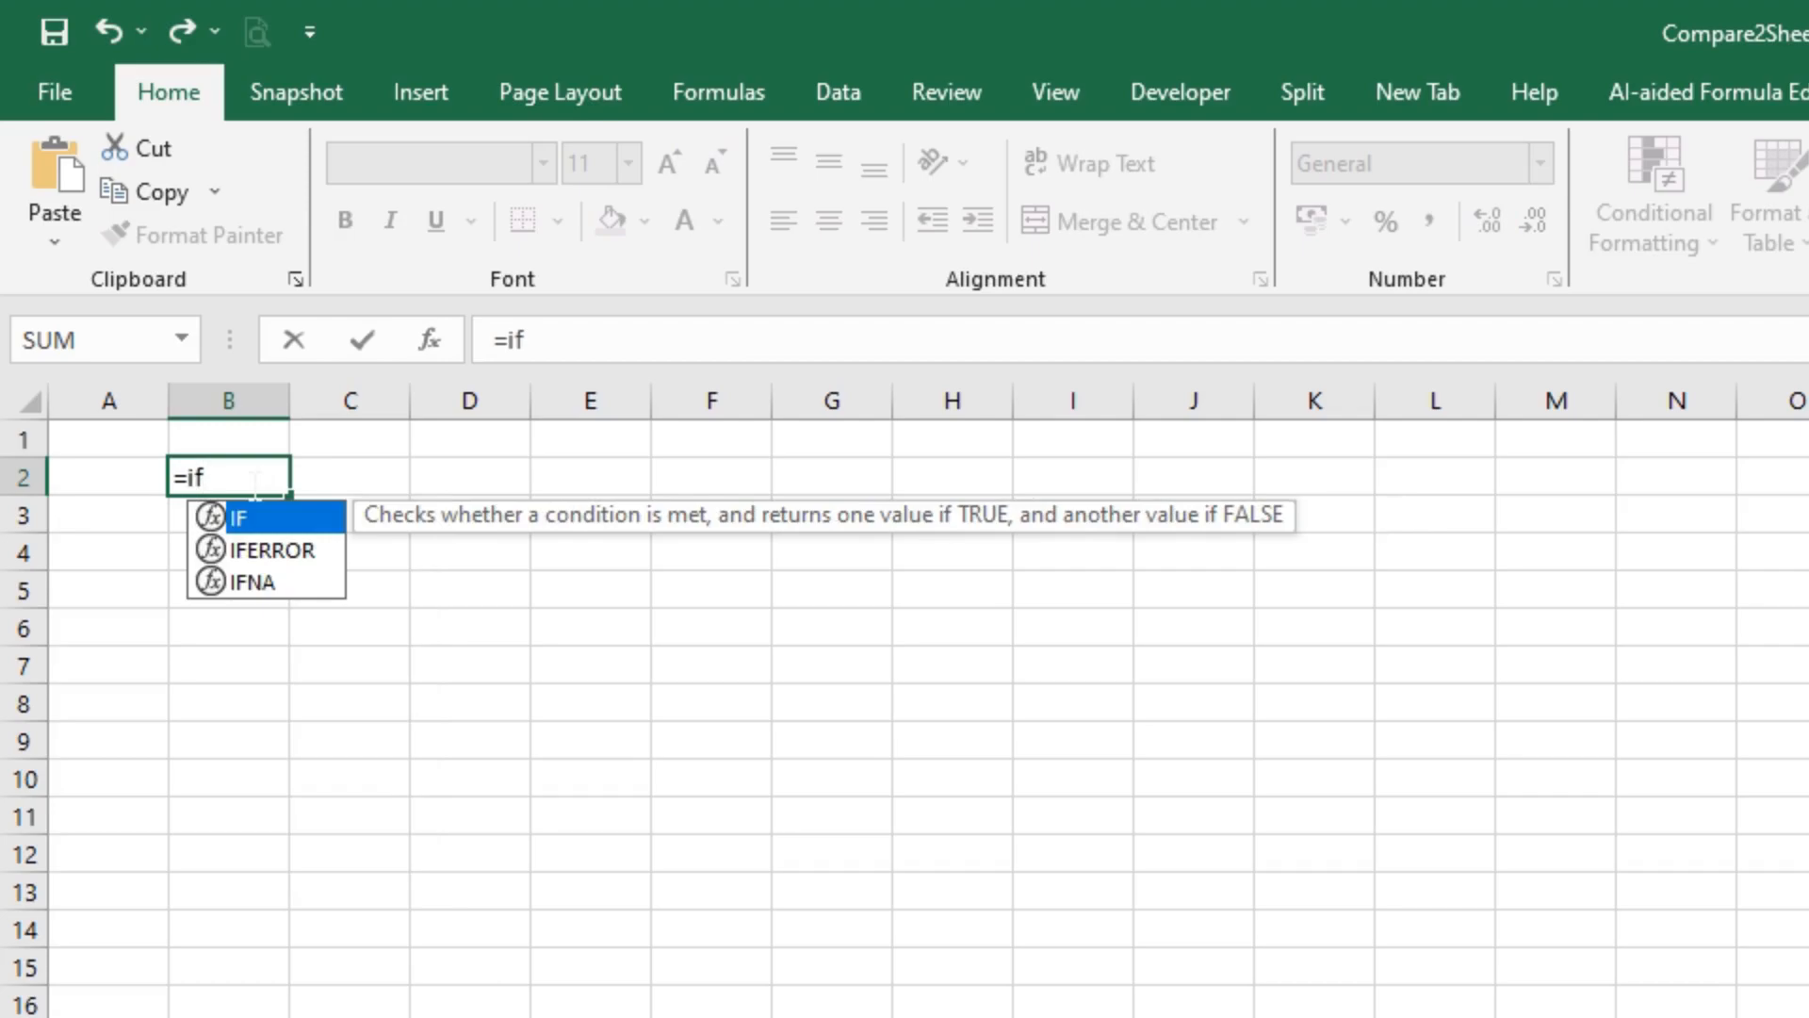
{"action": "key", "text": "Tab"}
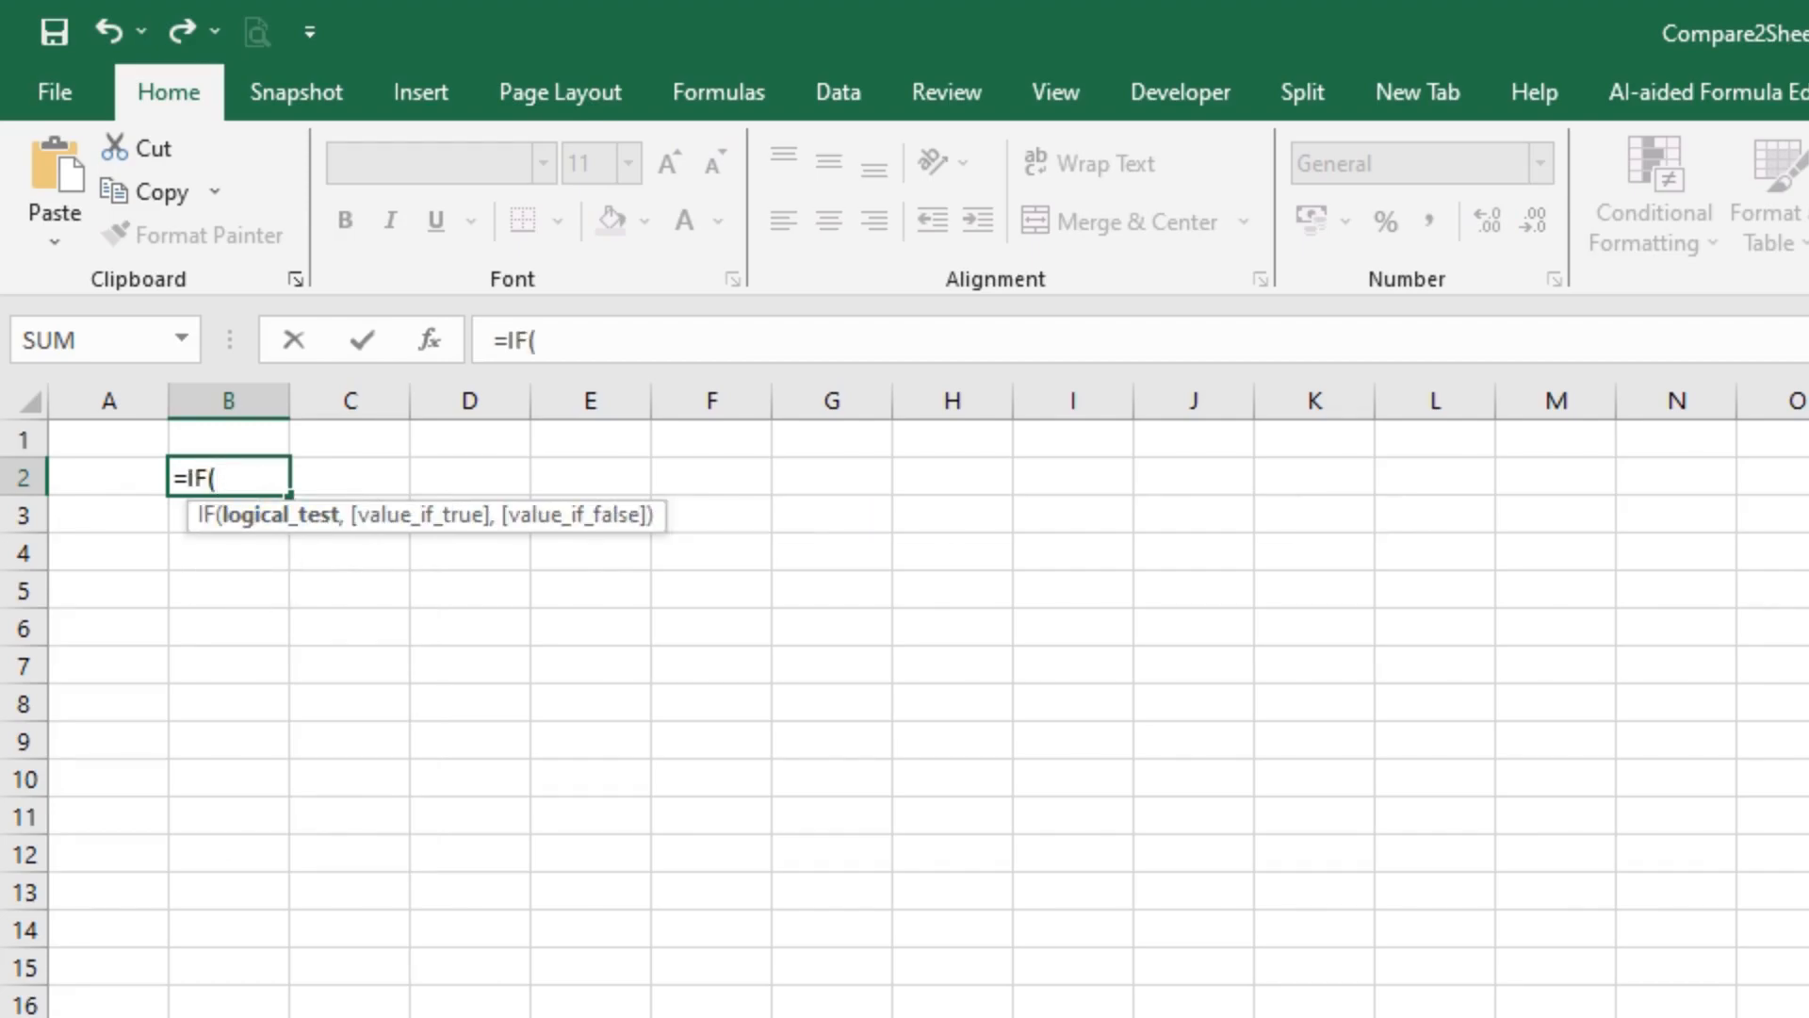
{"action": "key", "text": "ctrl+Page_Up"}
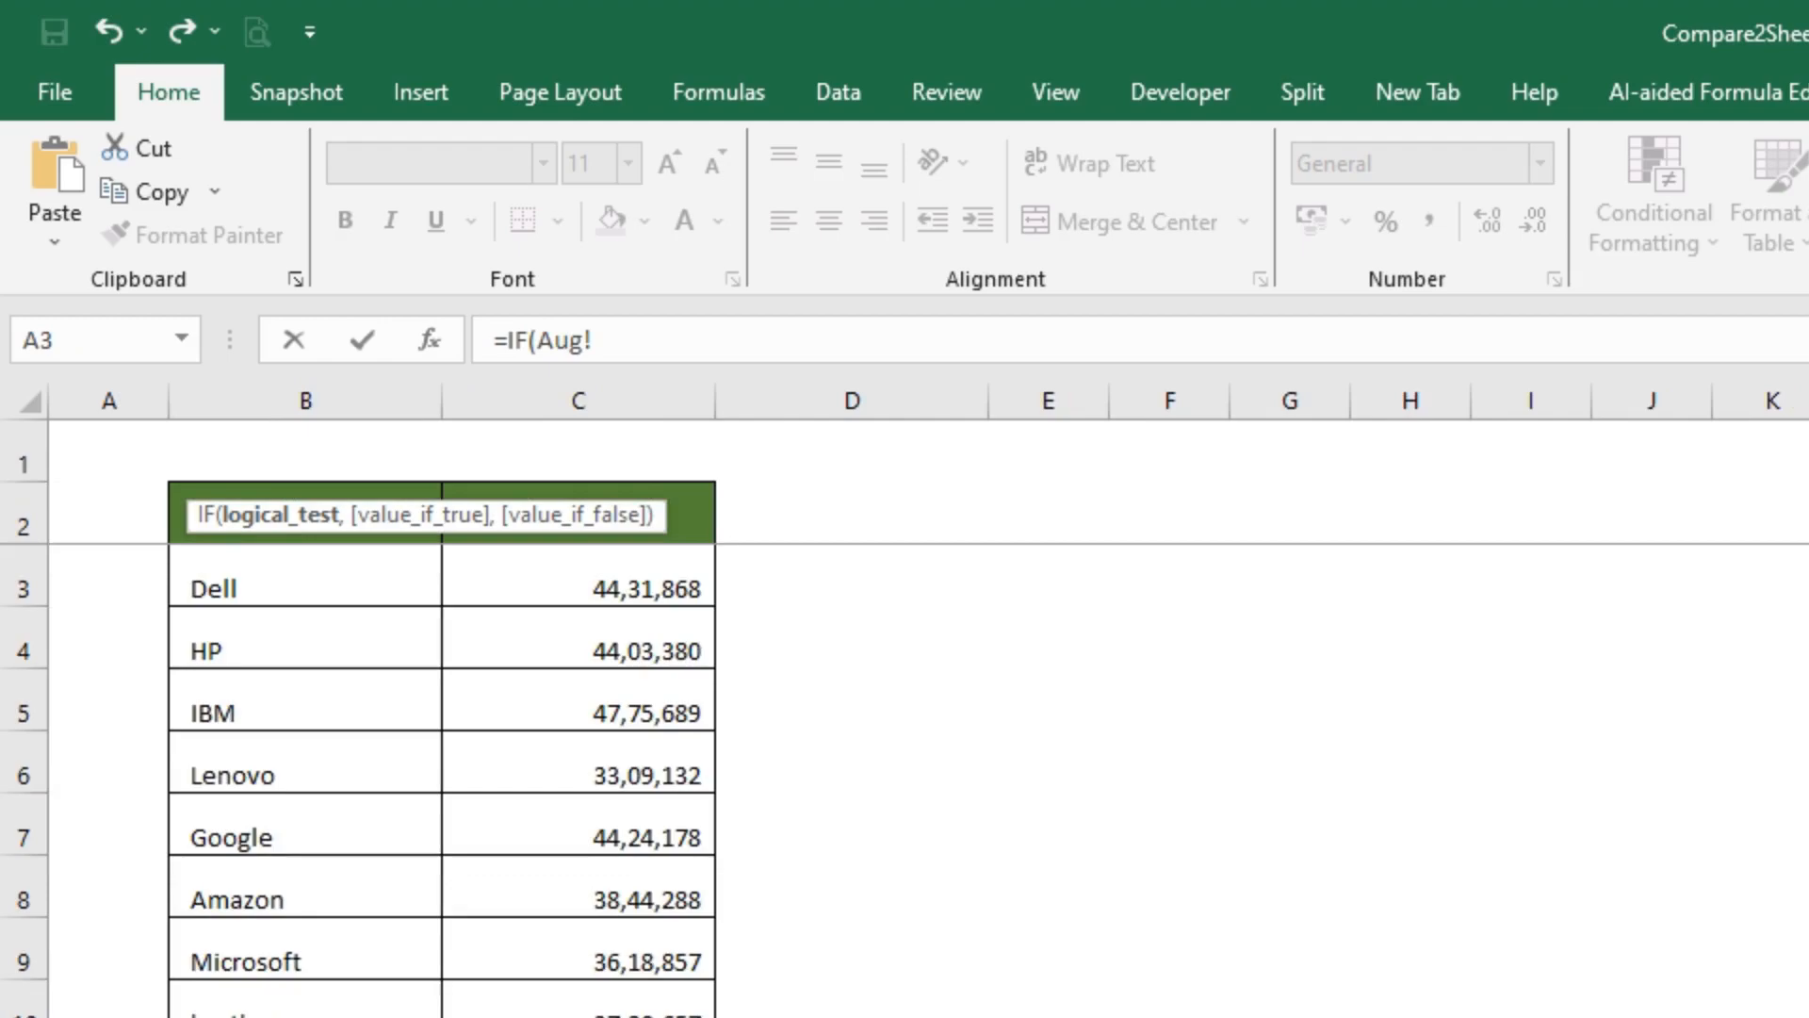
{"action": "left_click", "coordinate": [181, 495]}
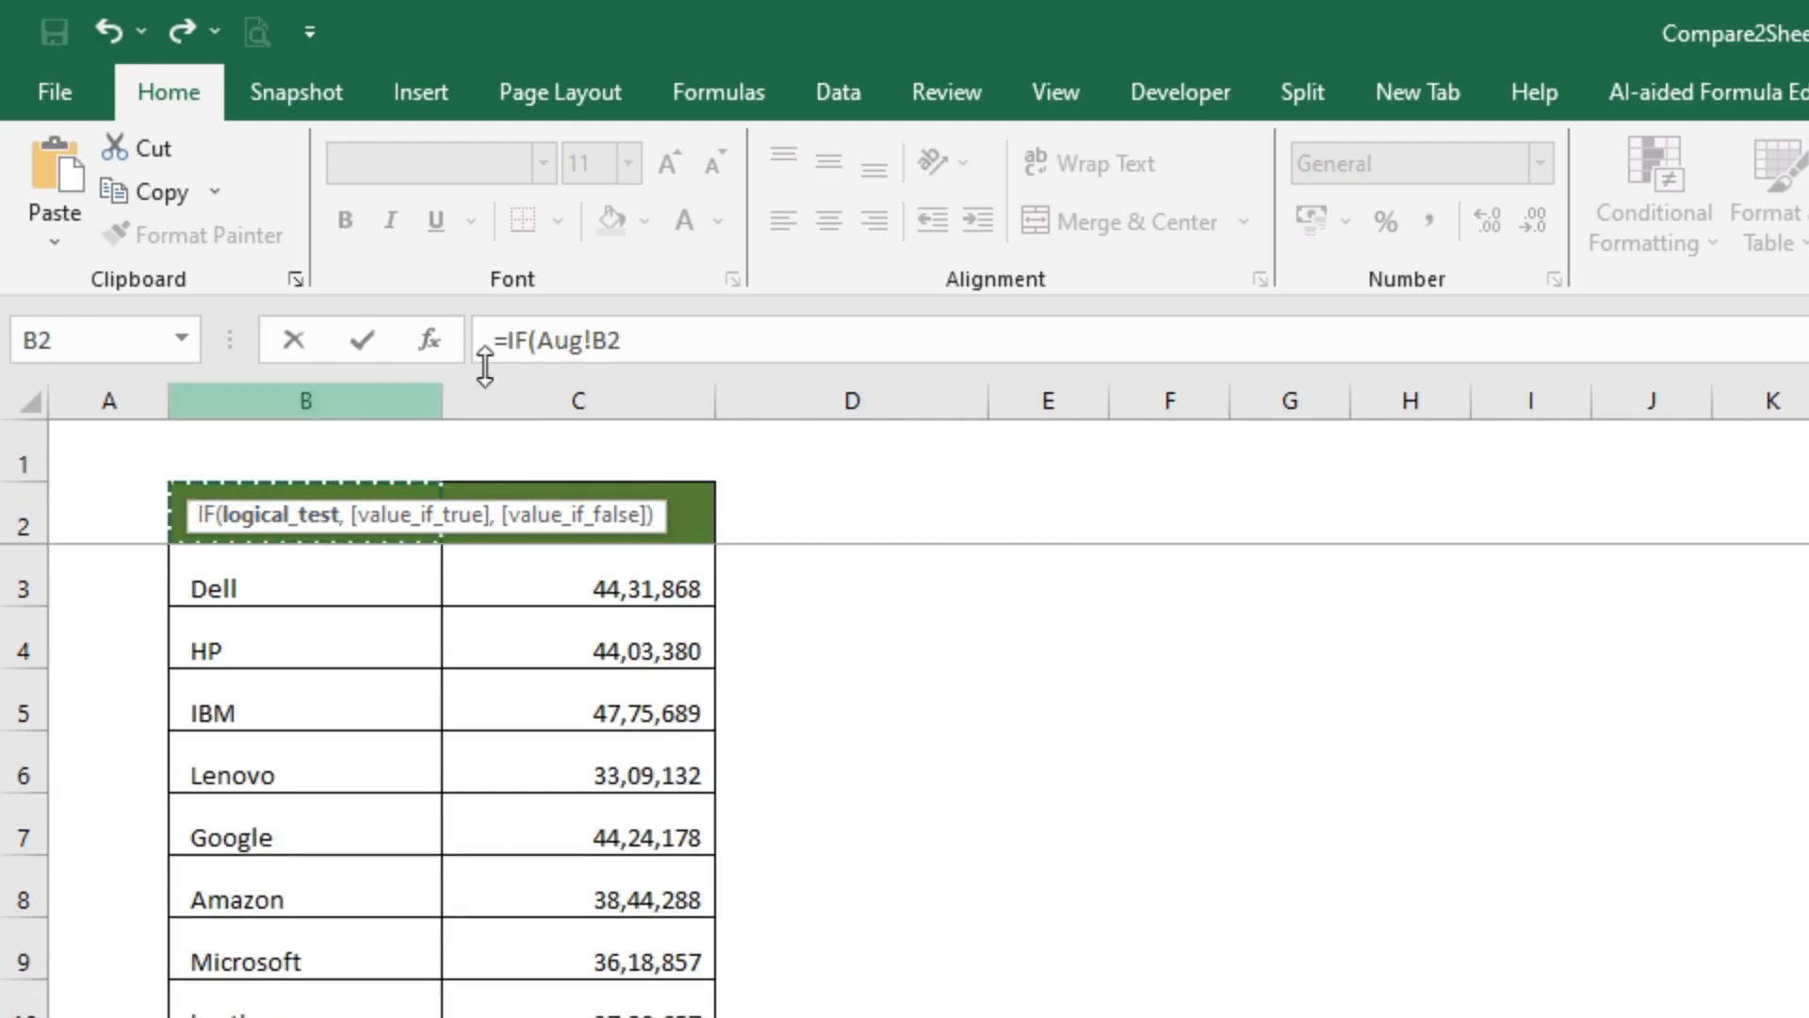
{"action": "left_click", "coordinate": [692, 332]}
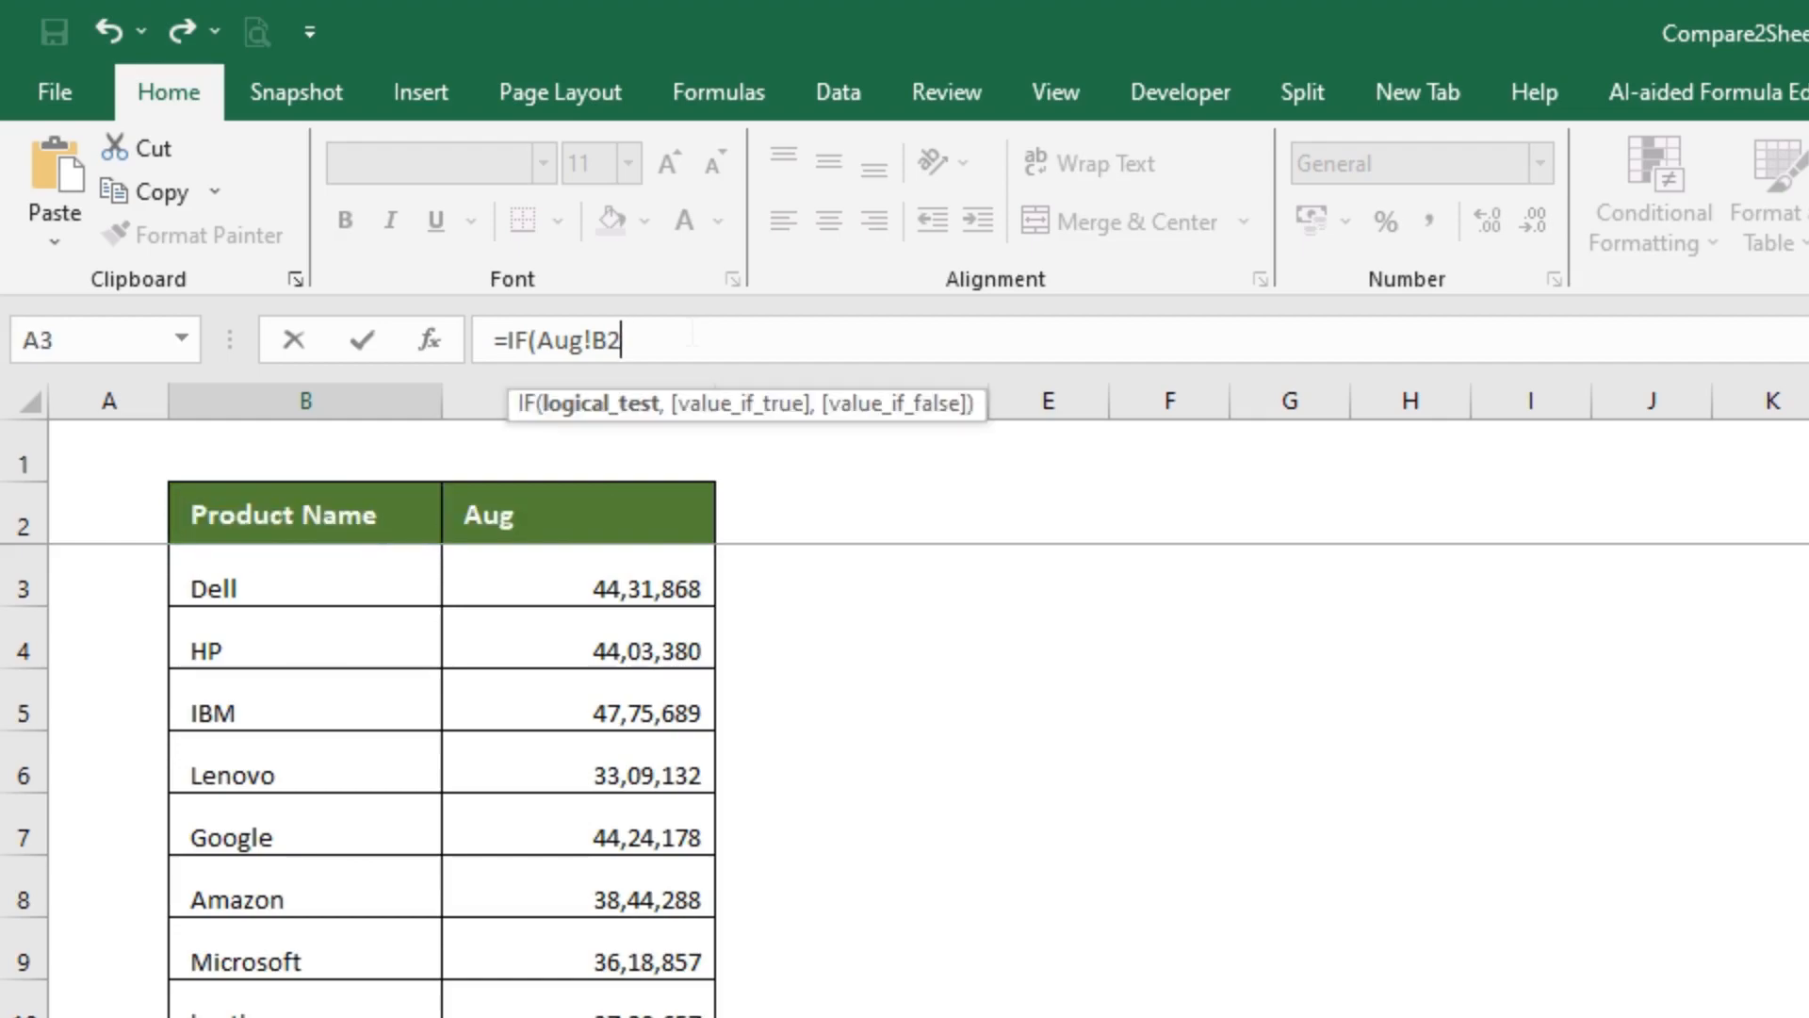
{"action": "type", "text": "<>"}
{"action": "key", "text": "ctrl+Page_Down"}
{"action": "left_click", "coordinate": [305, 516]}
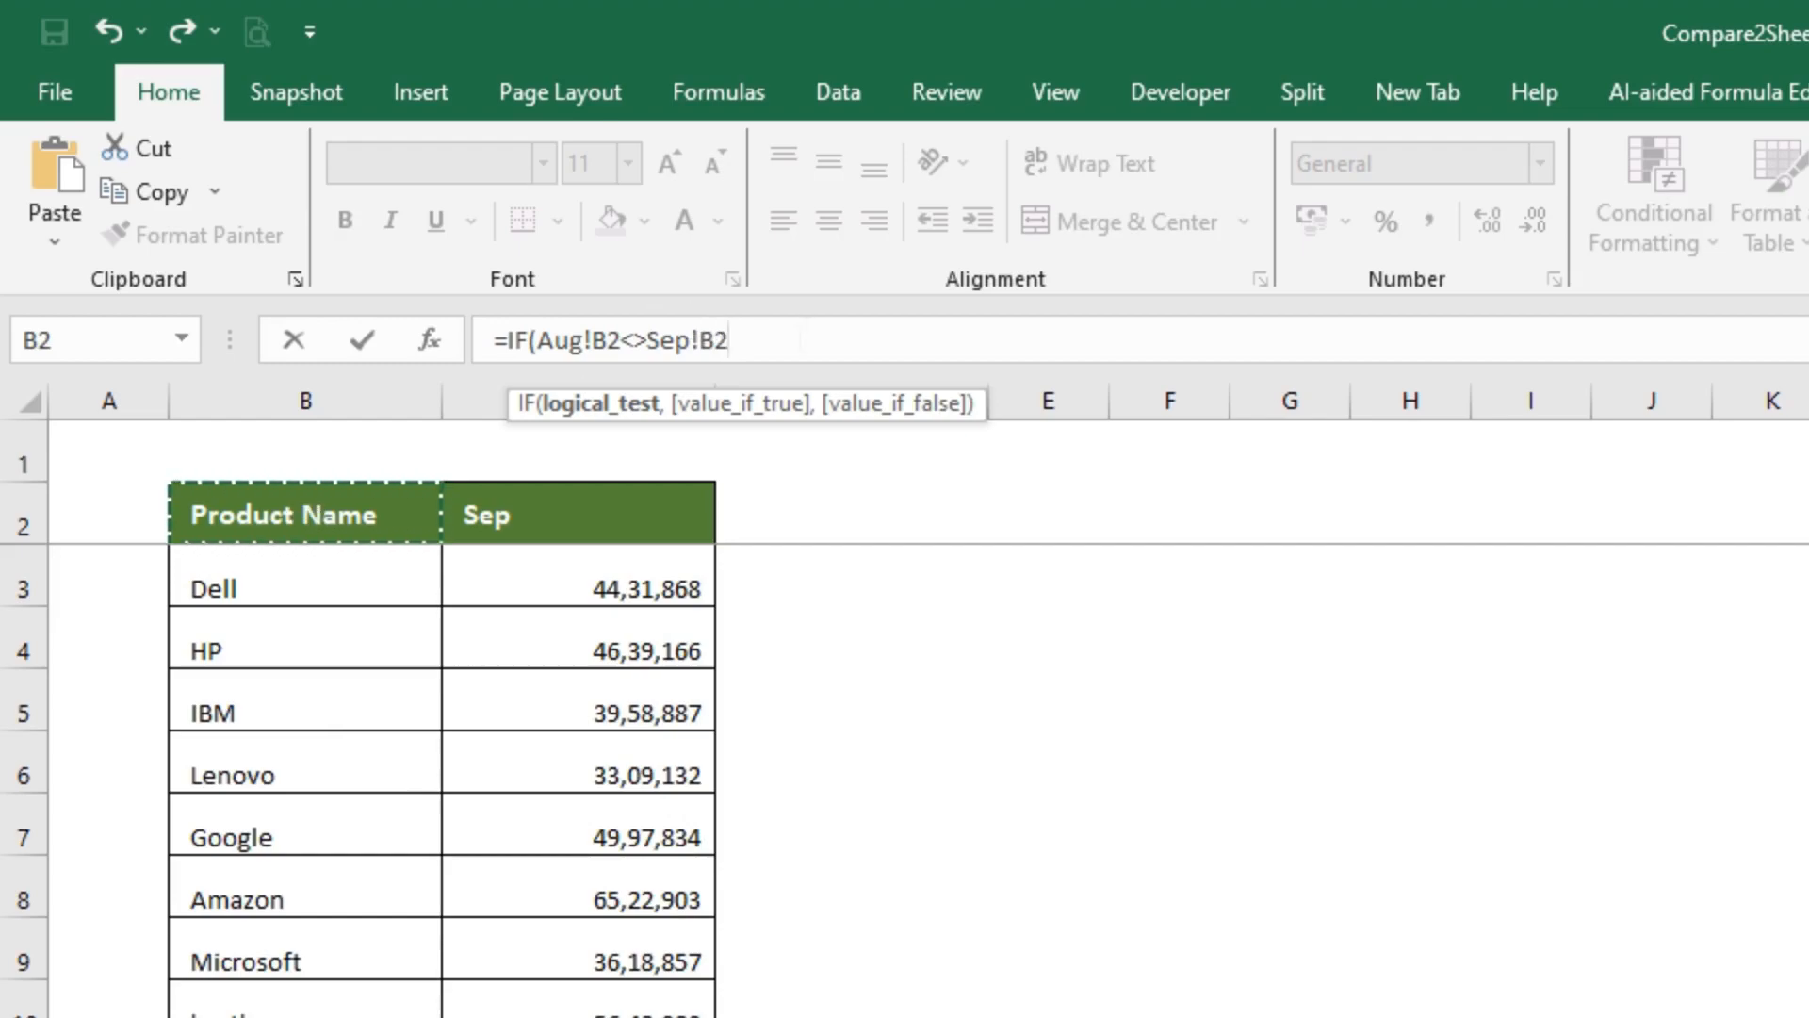
{"action": "left_click", "coordinate": [802, 340]}
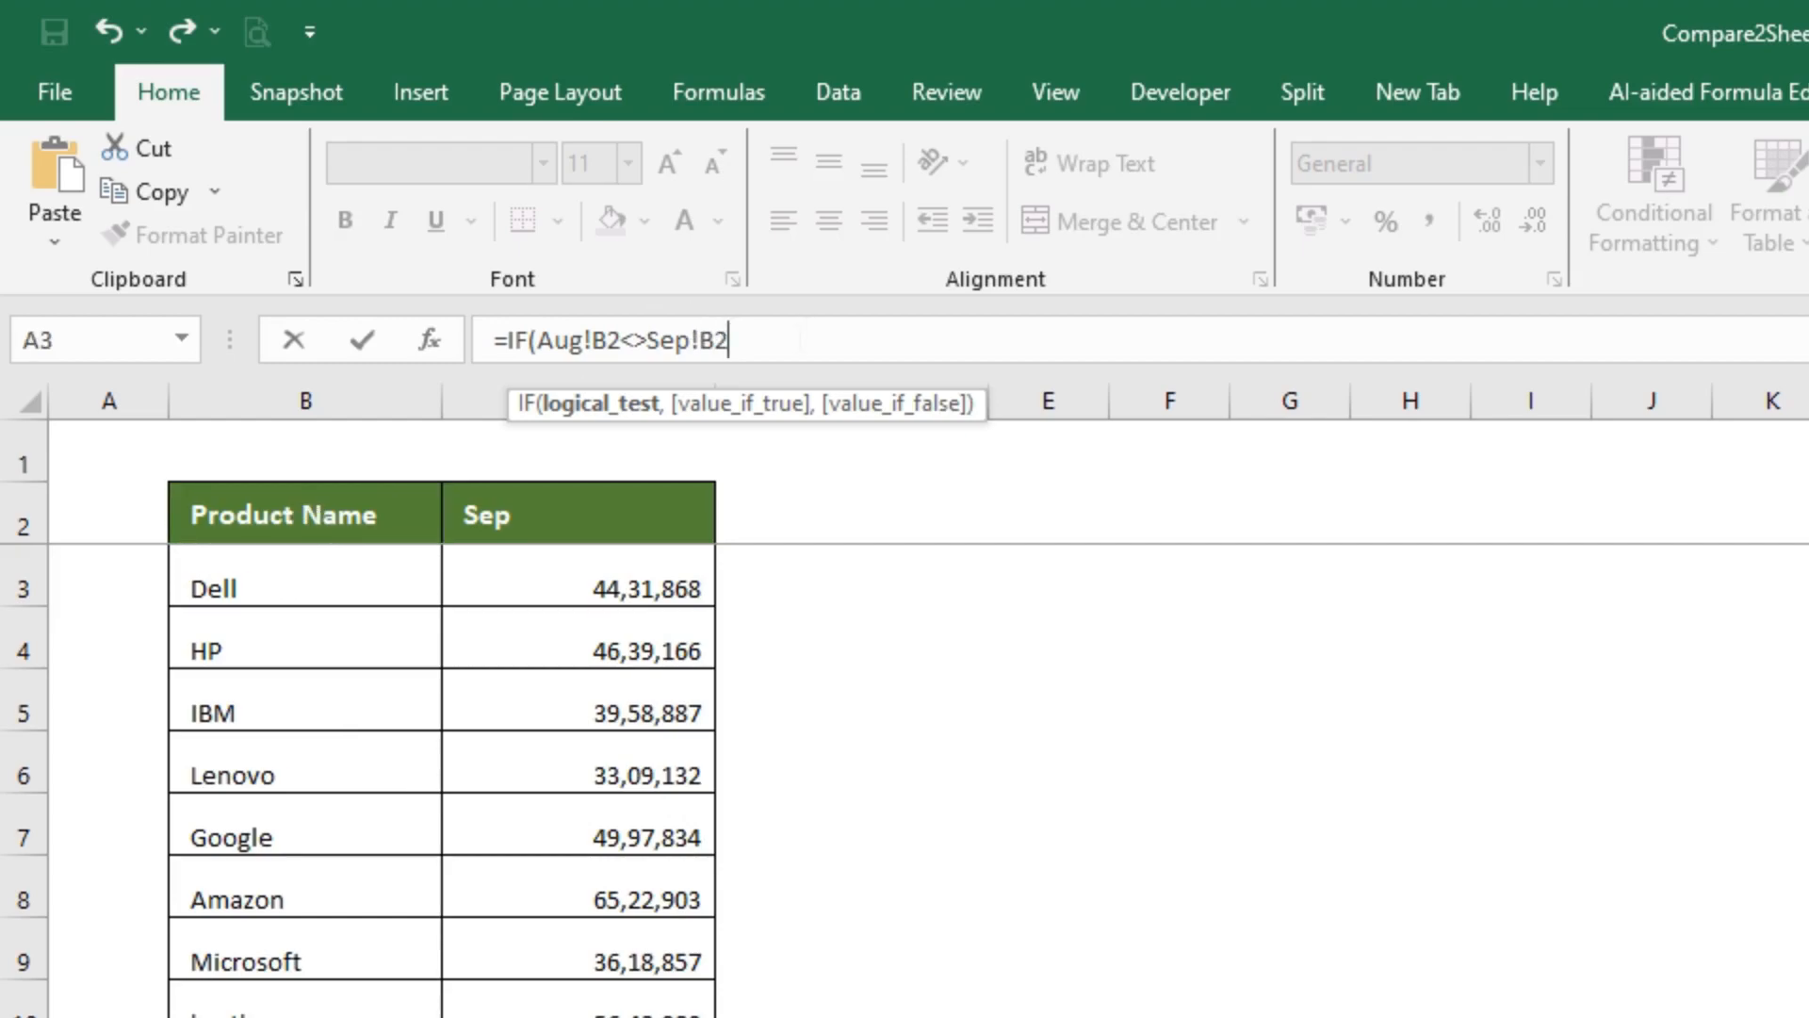
Step: Begin the formula's value-if-true argument with the text "Aug Value: " joined to Aug!B2
{"action": "type", "text": ","}
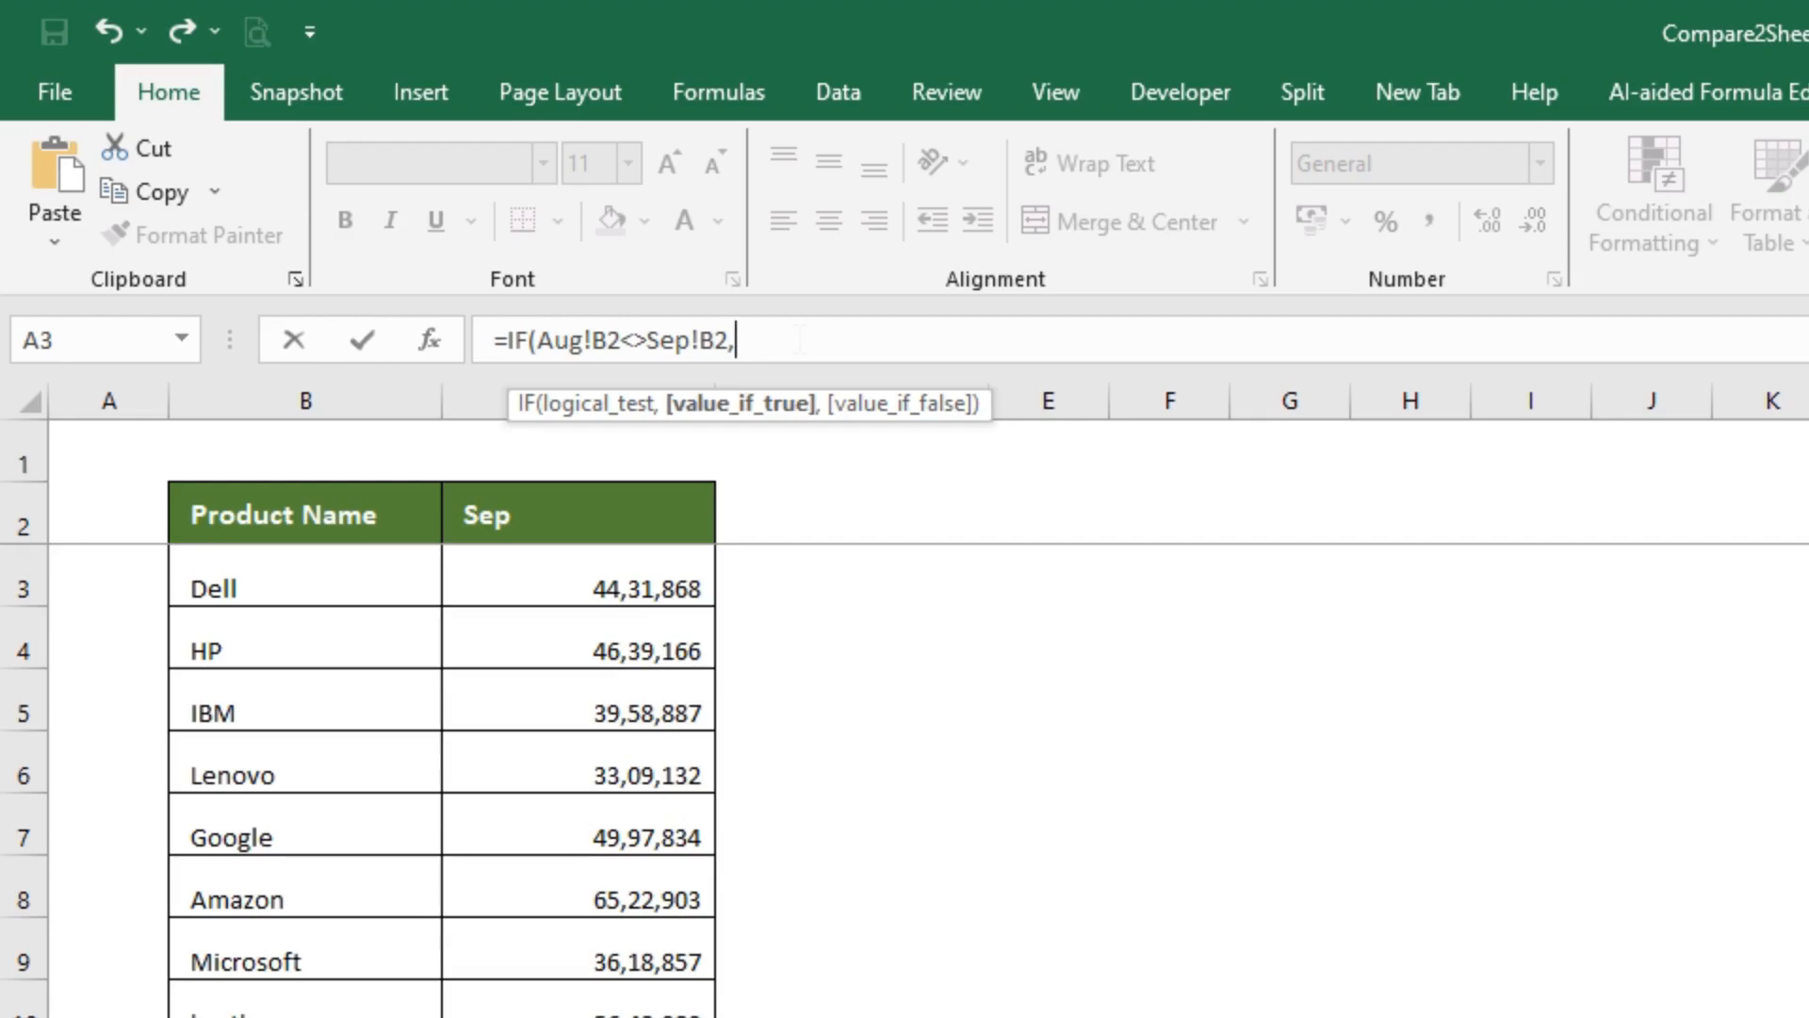
{"action": "type", "text": "\"Aug"}
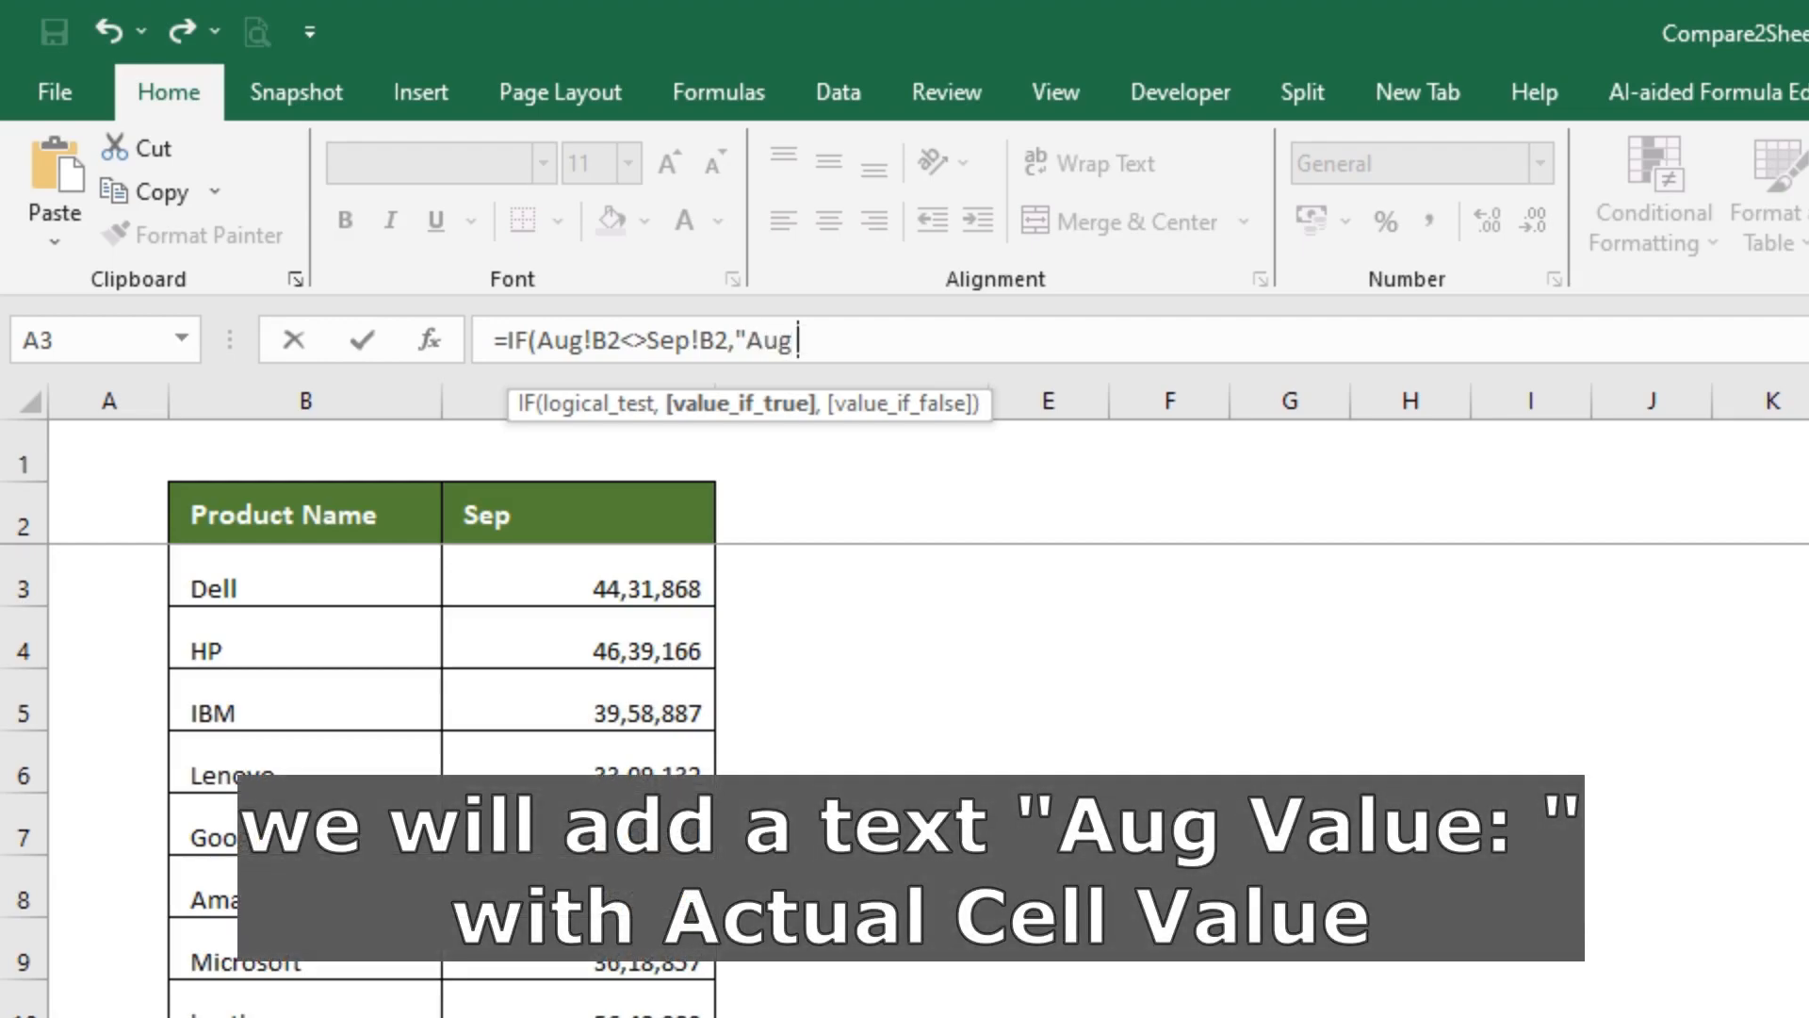
{"action": "type", "text": " Value"}
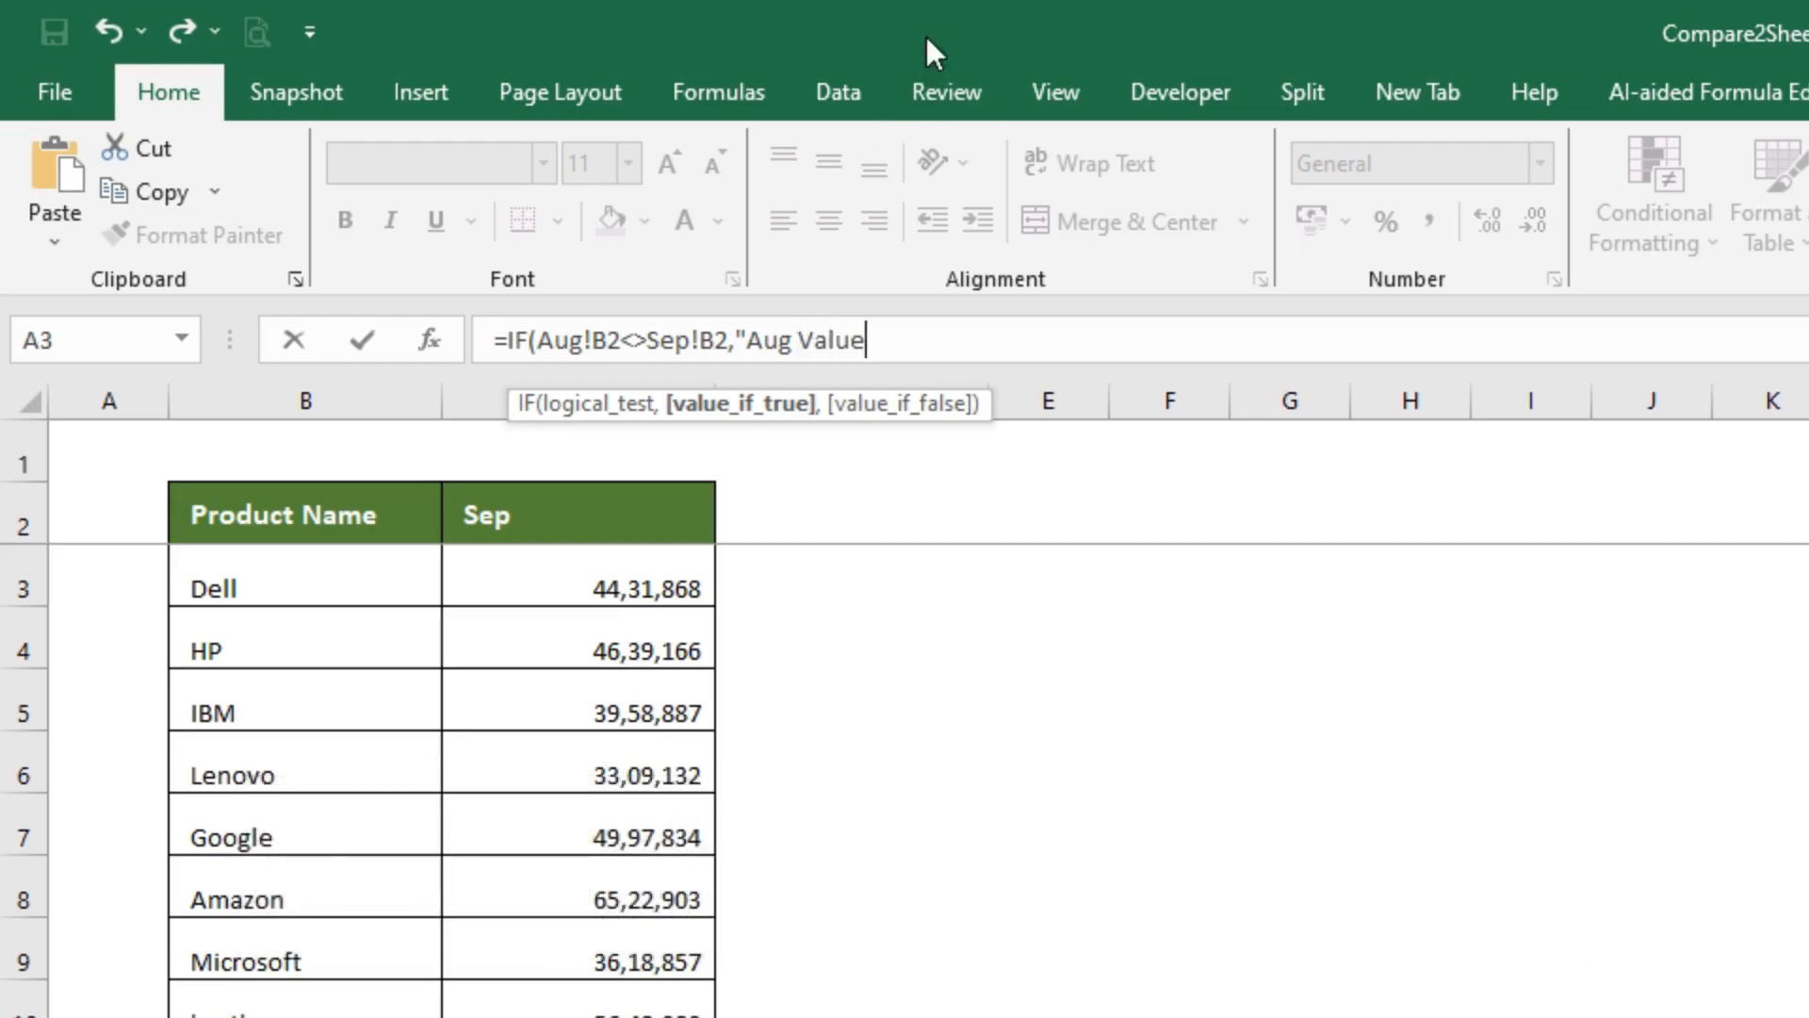
{"action": "type", "text": ": \"&"}
{"action": "left_click", "coordinate": [313, 1016]}
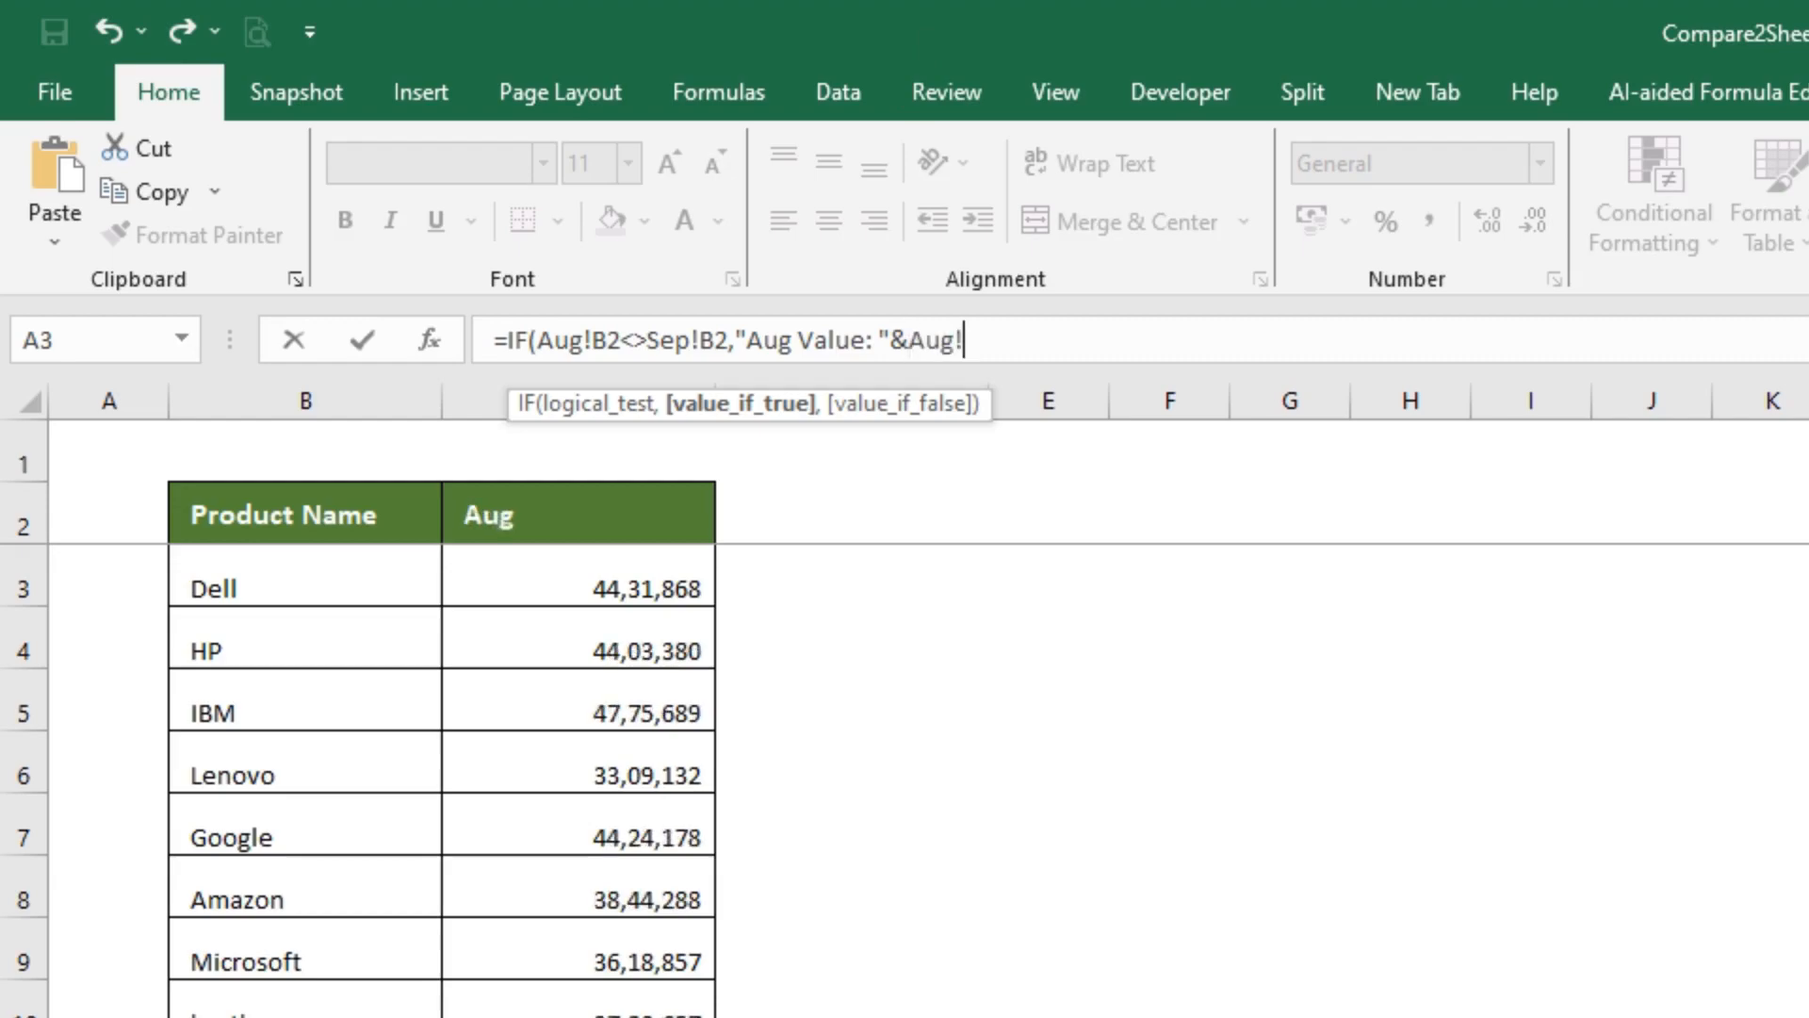
{"action": "left_click", "coordinate": [316, 510]}
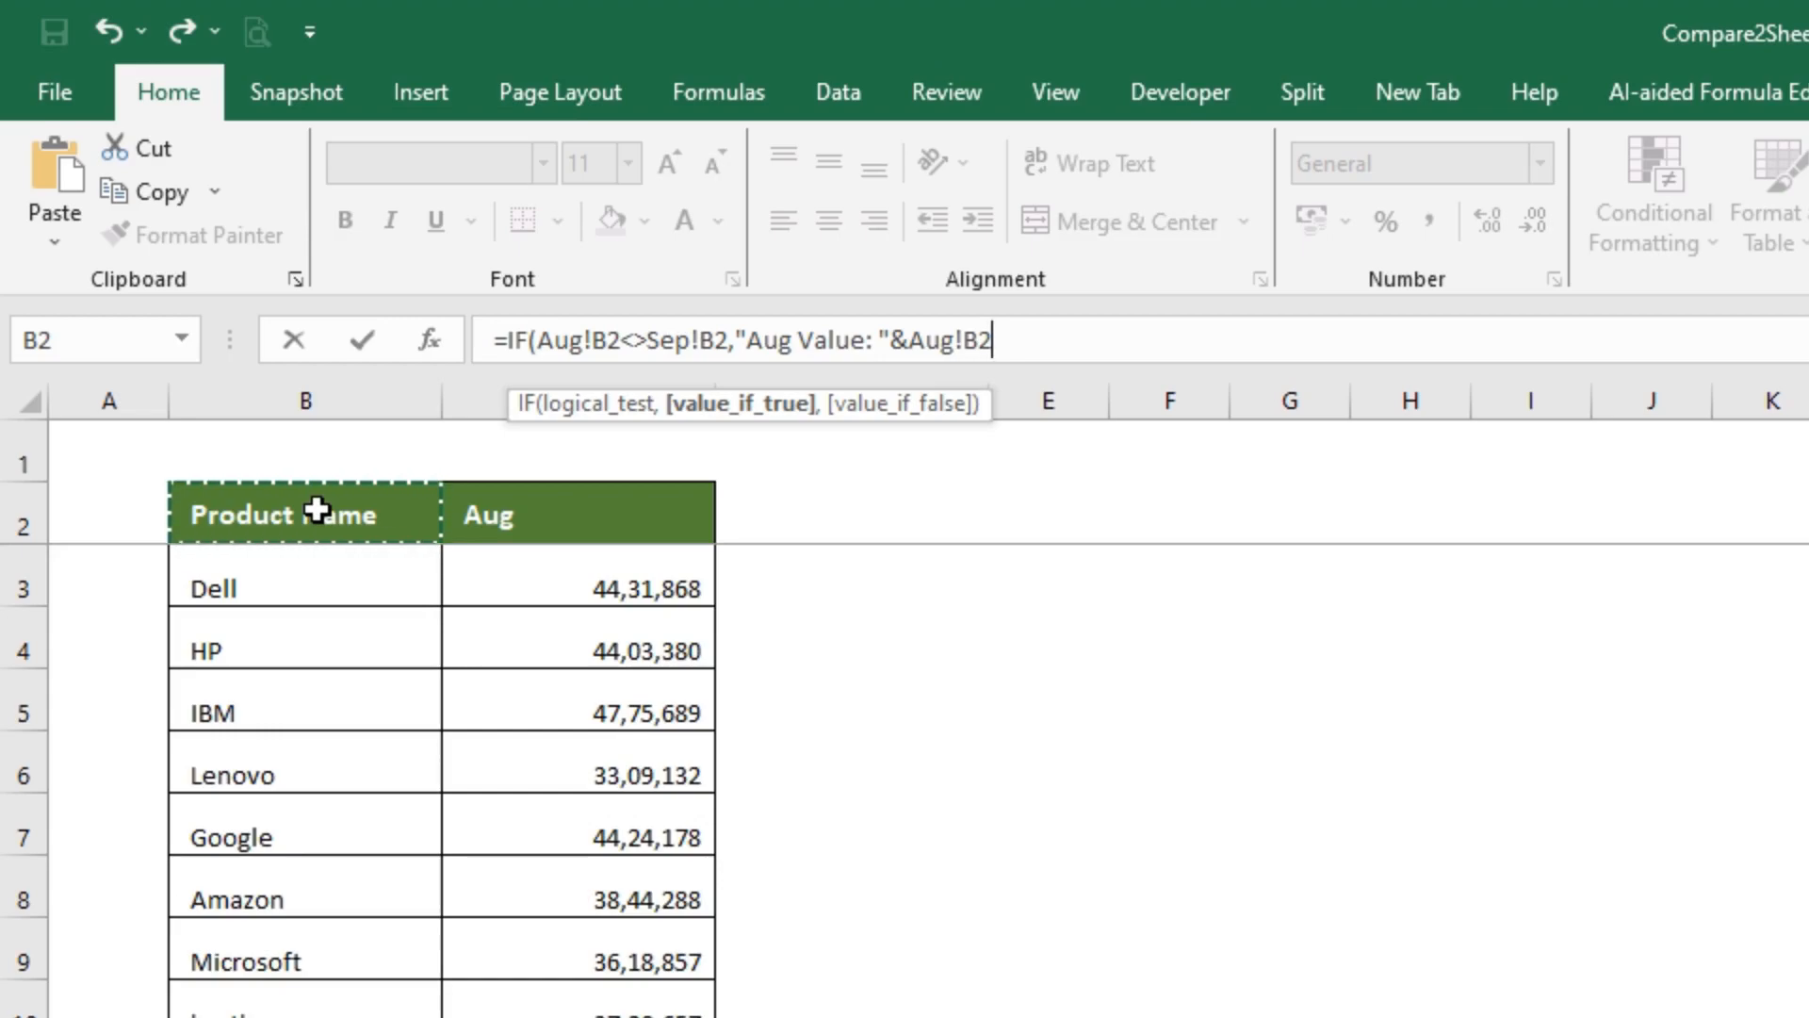
Step: Extend the value-if-true argument with a CHAR(10) line feed and the text "Sep Value: " joined to Sep!B2
{"action": "type", "text": "&"}
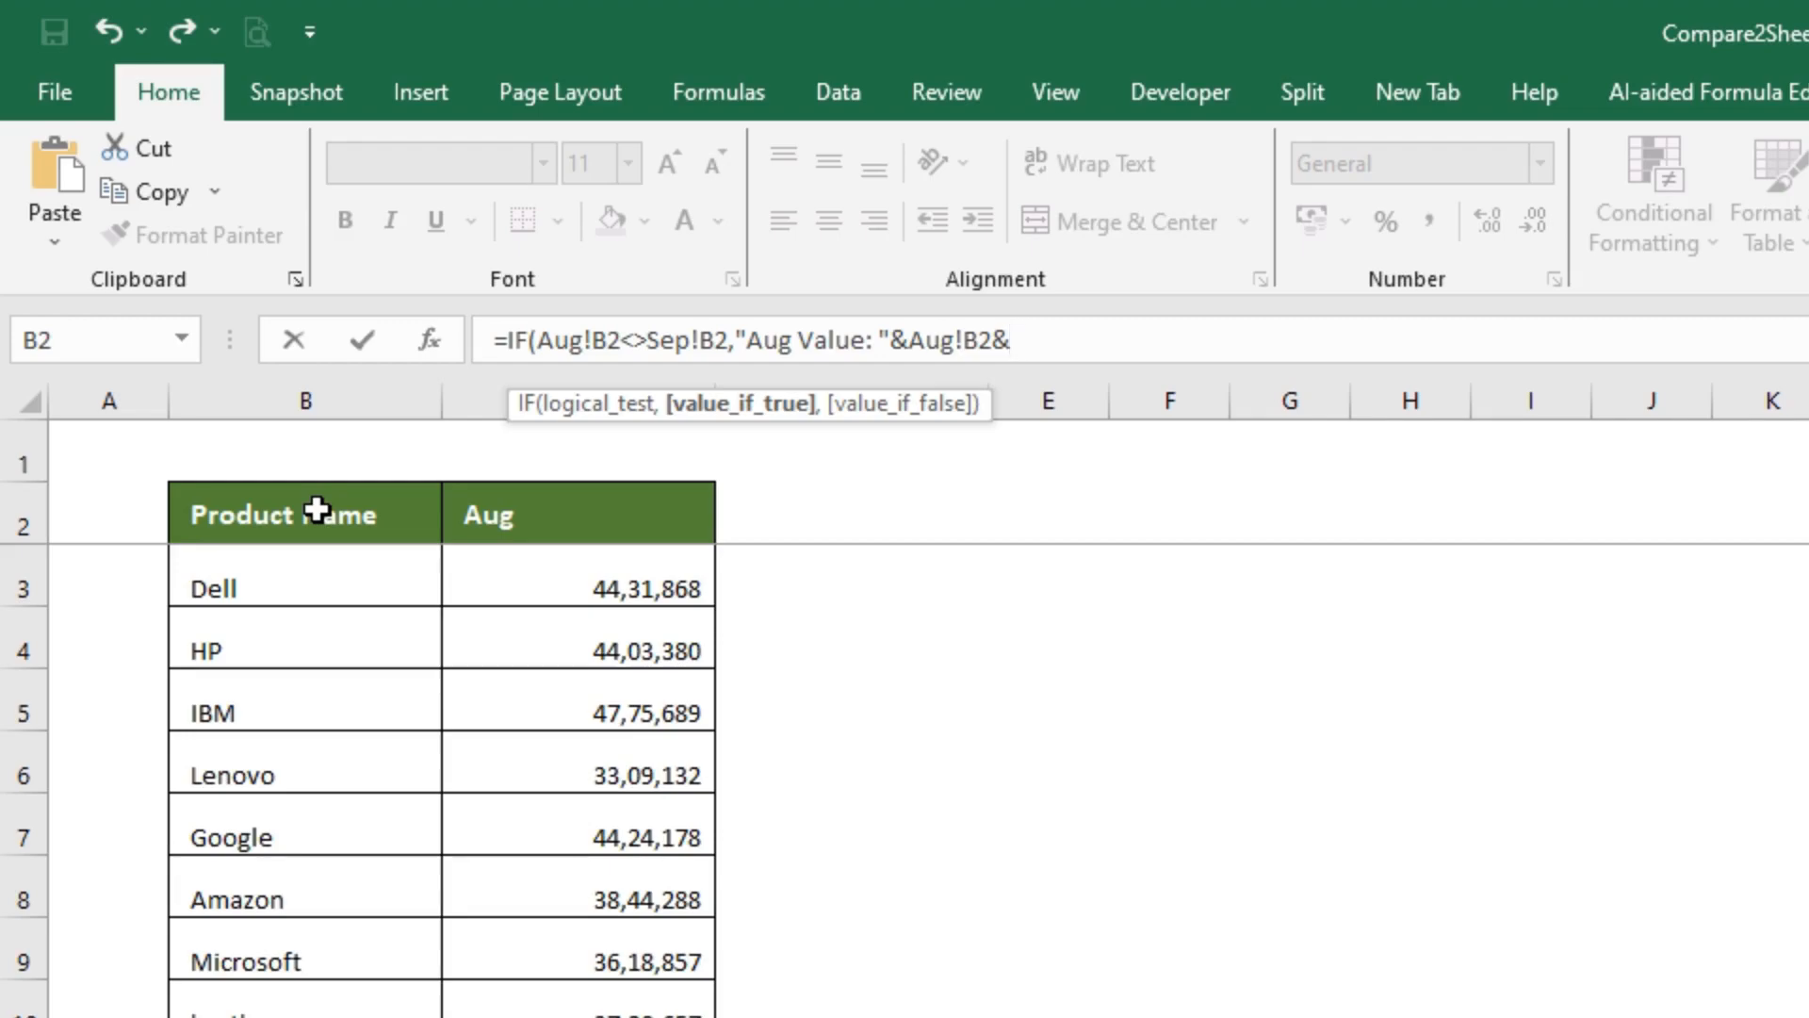
{"action": "type", "text": "cha"}
{"action": "key", "text": "Tab"}
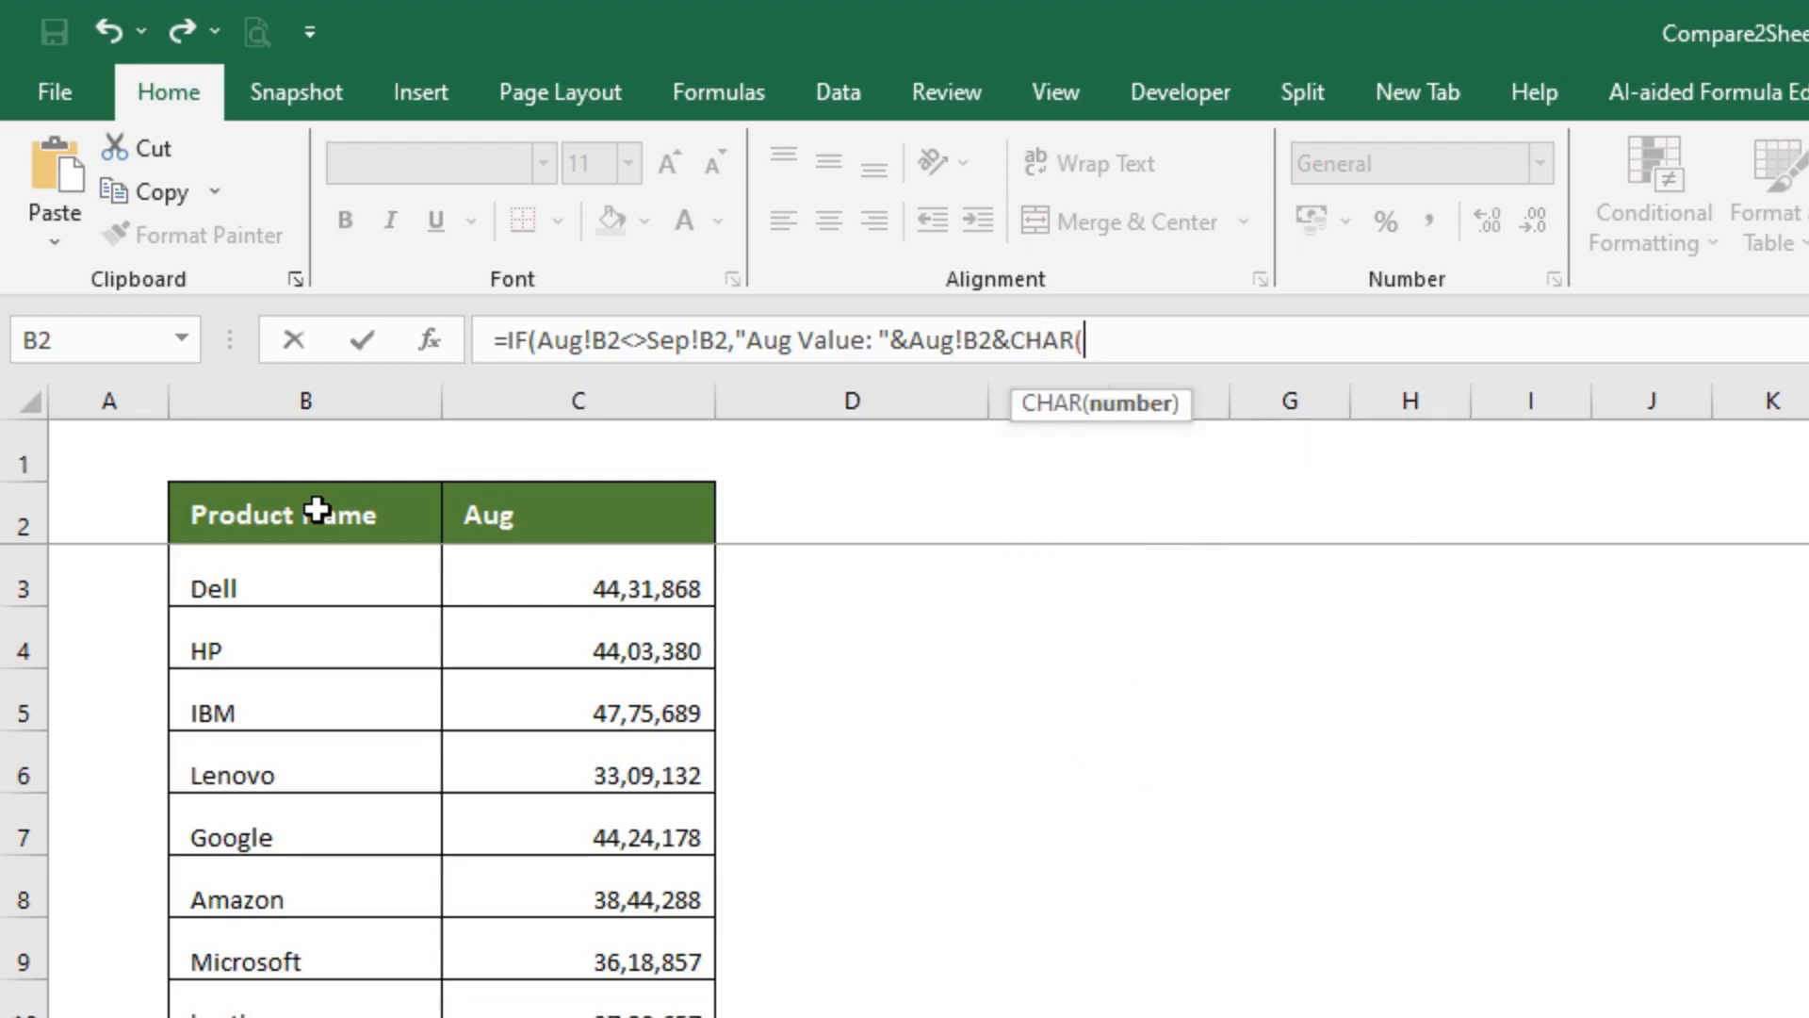
{"action": "type", "text": "10)"}
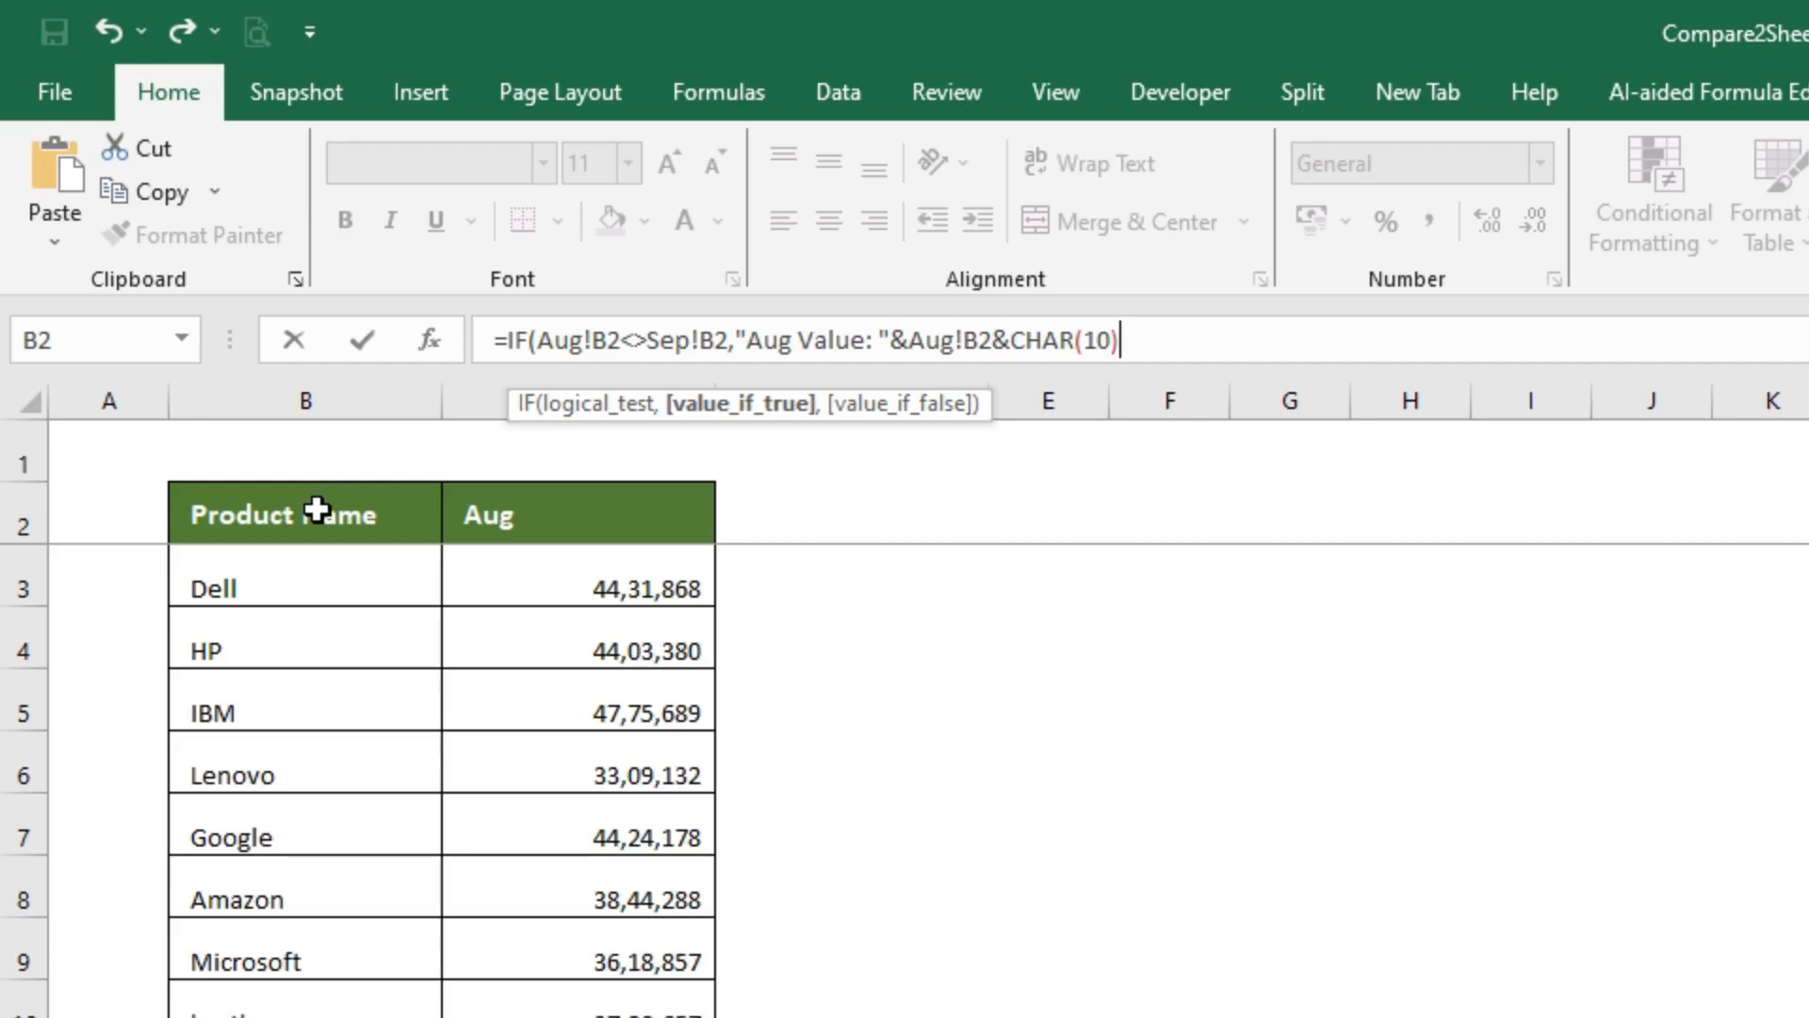
{"action": "type", "text": "&\"Sep Value"}
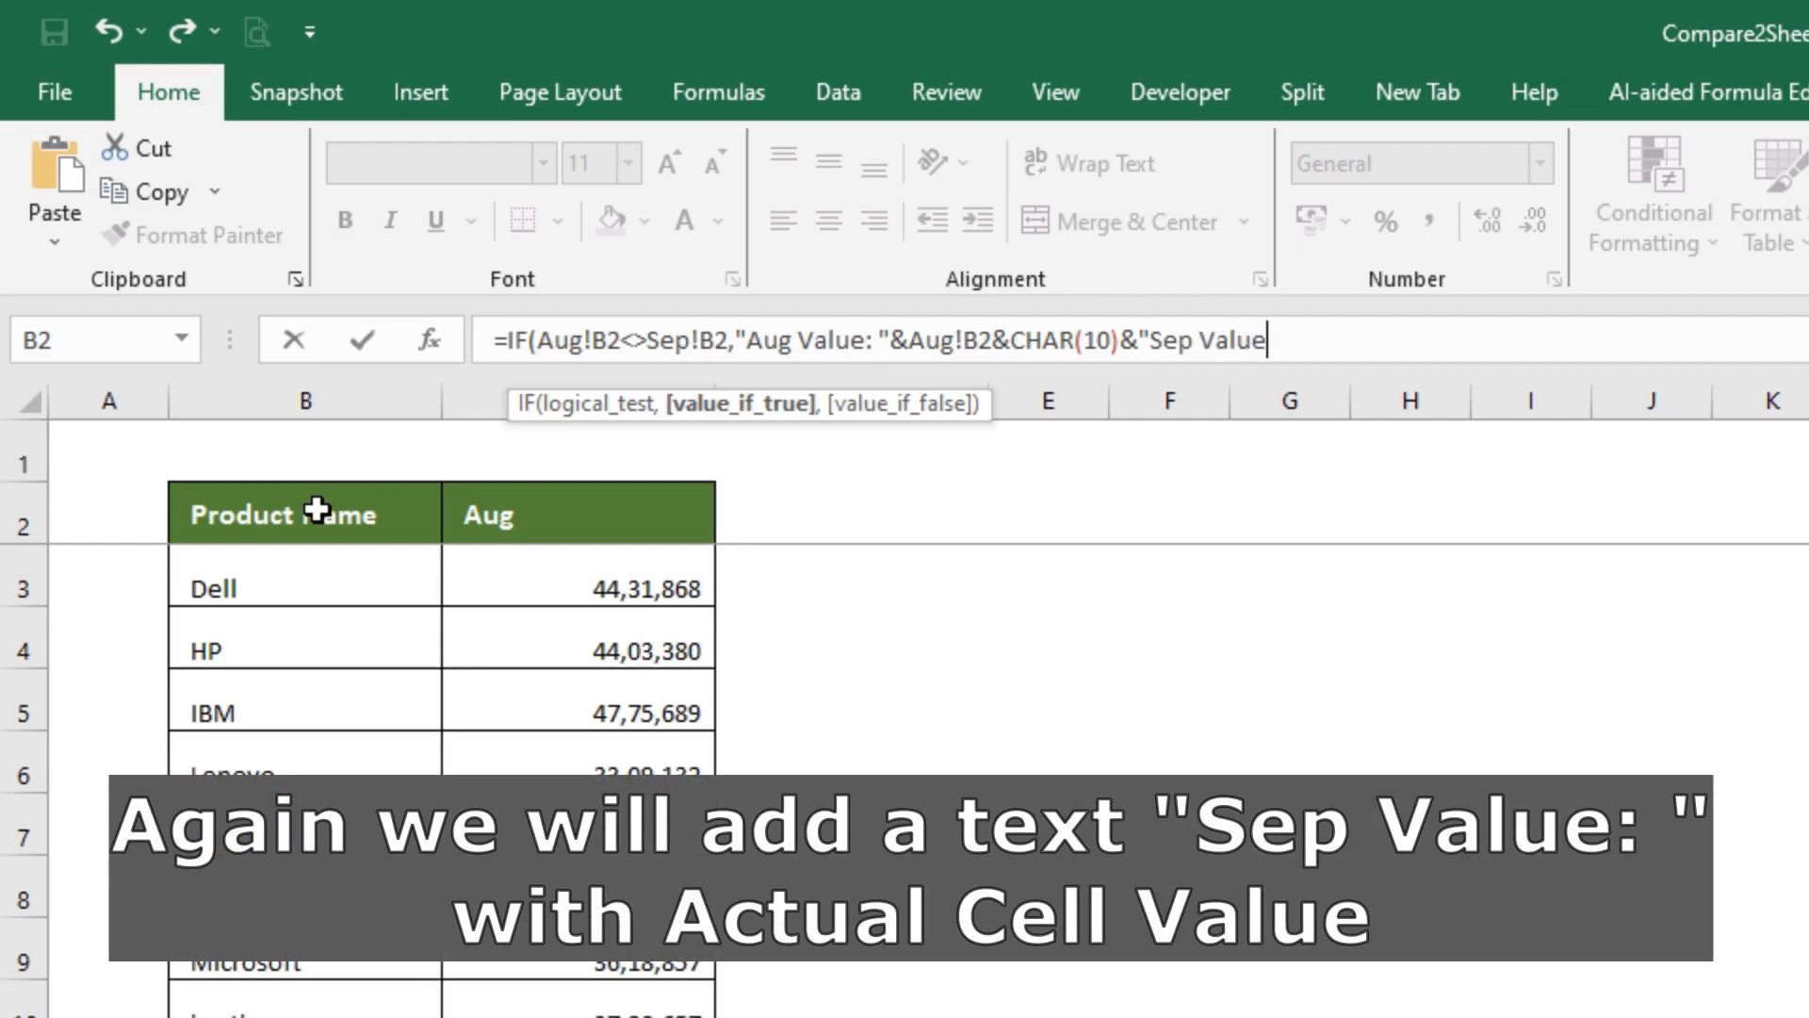
{"action": "type", "text": ": "}
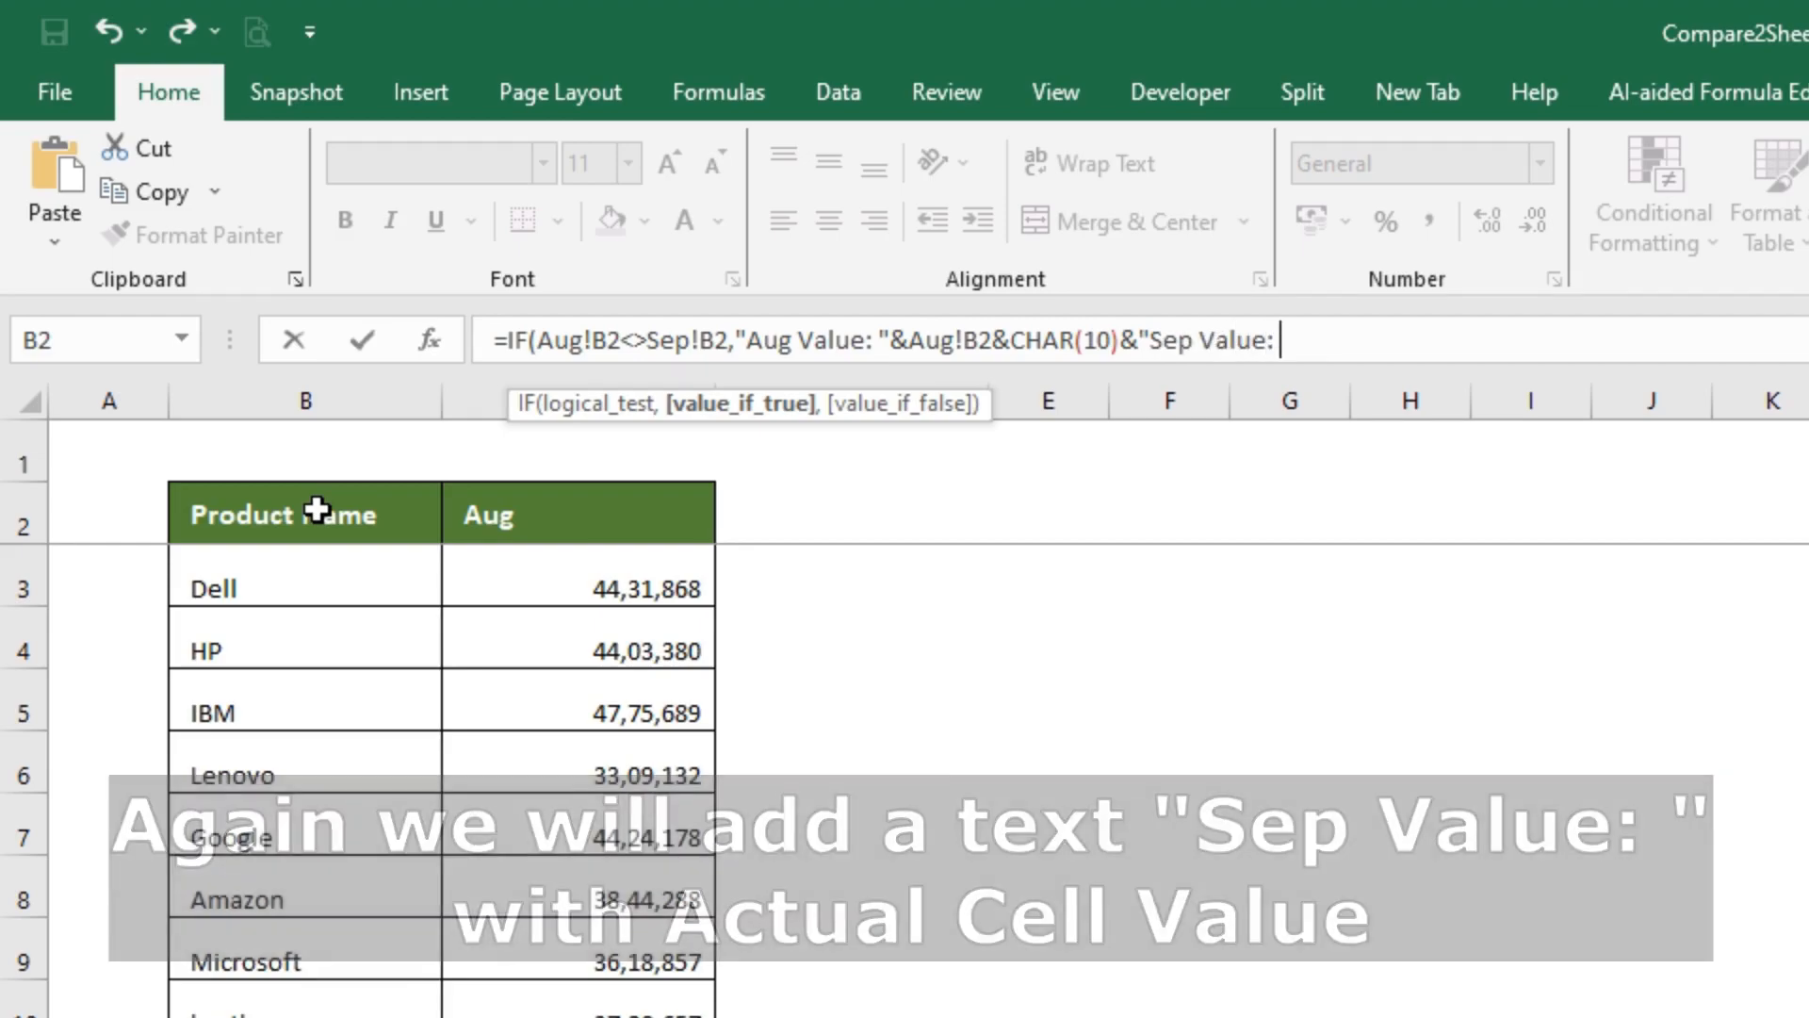
{"action": "type", "text": "\""}
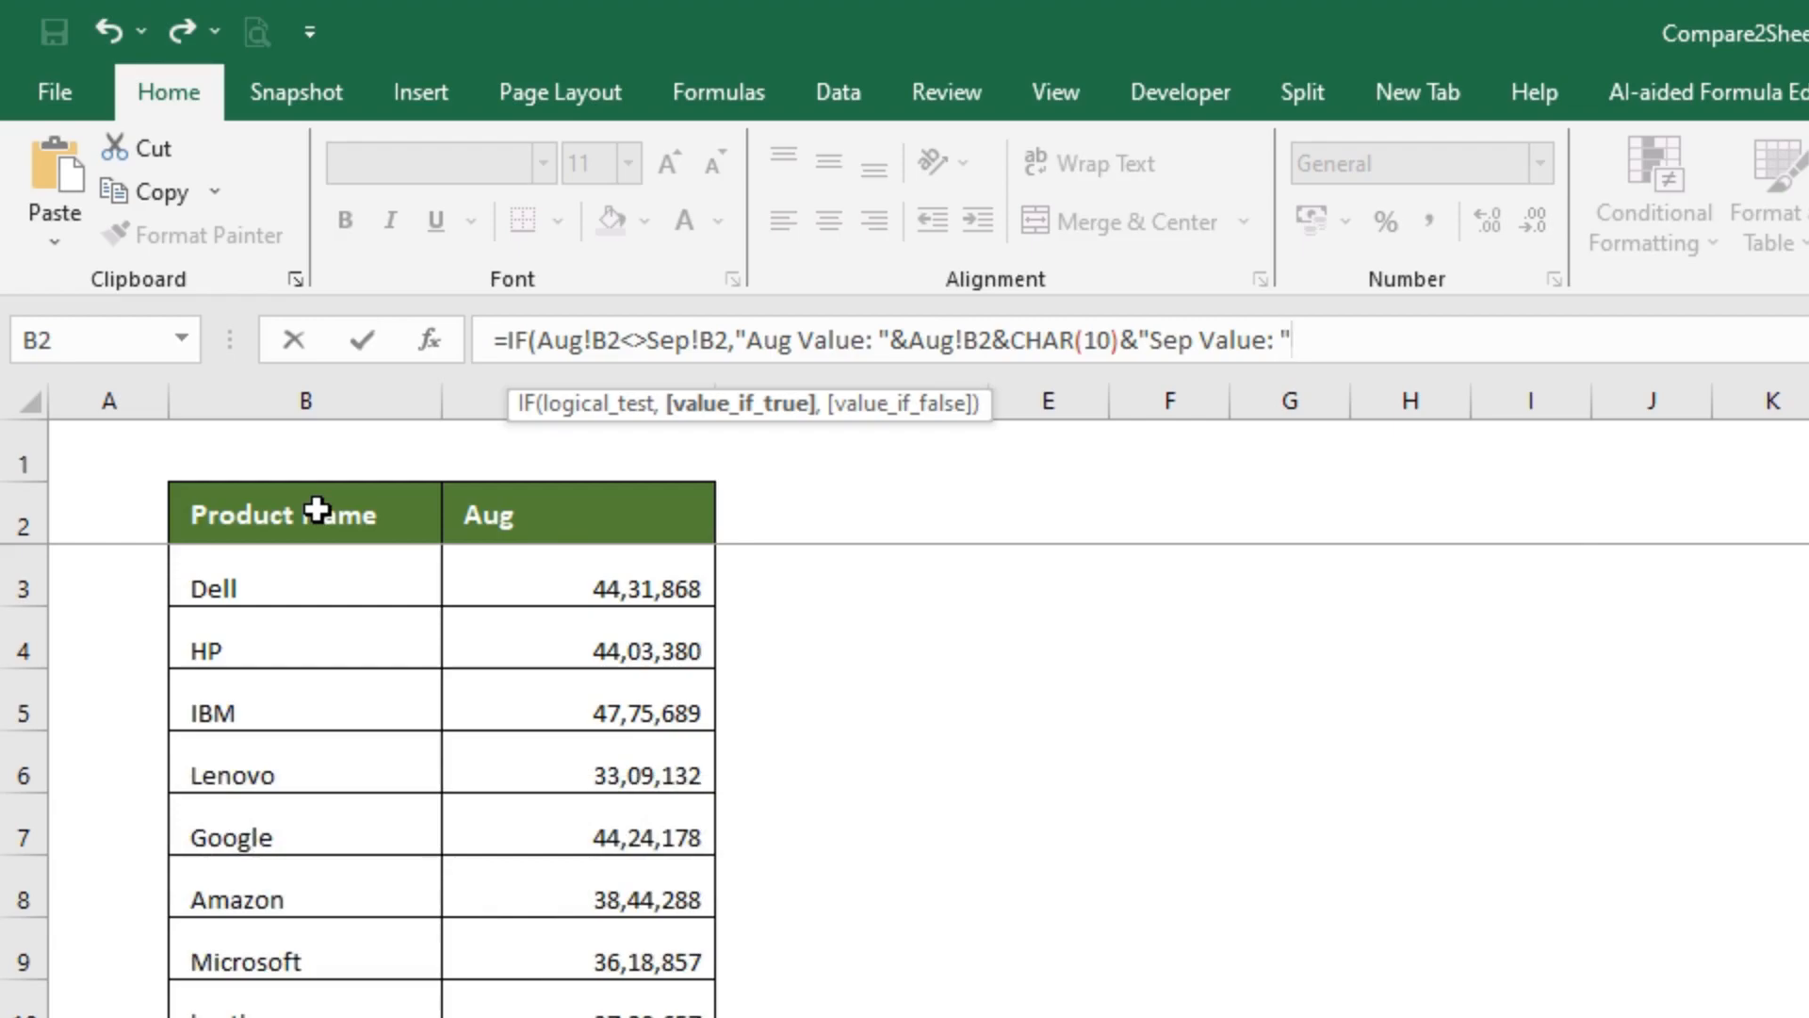
{"action": "type", "text": "&"}
{"action": "key", "text": "ctrl+Page_Down"}
{"action": "left_click", "coordinate": [361, 515]}
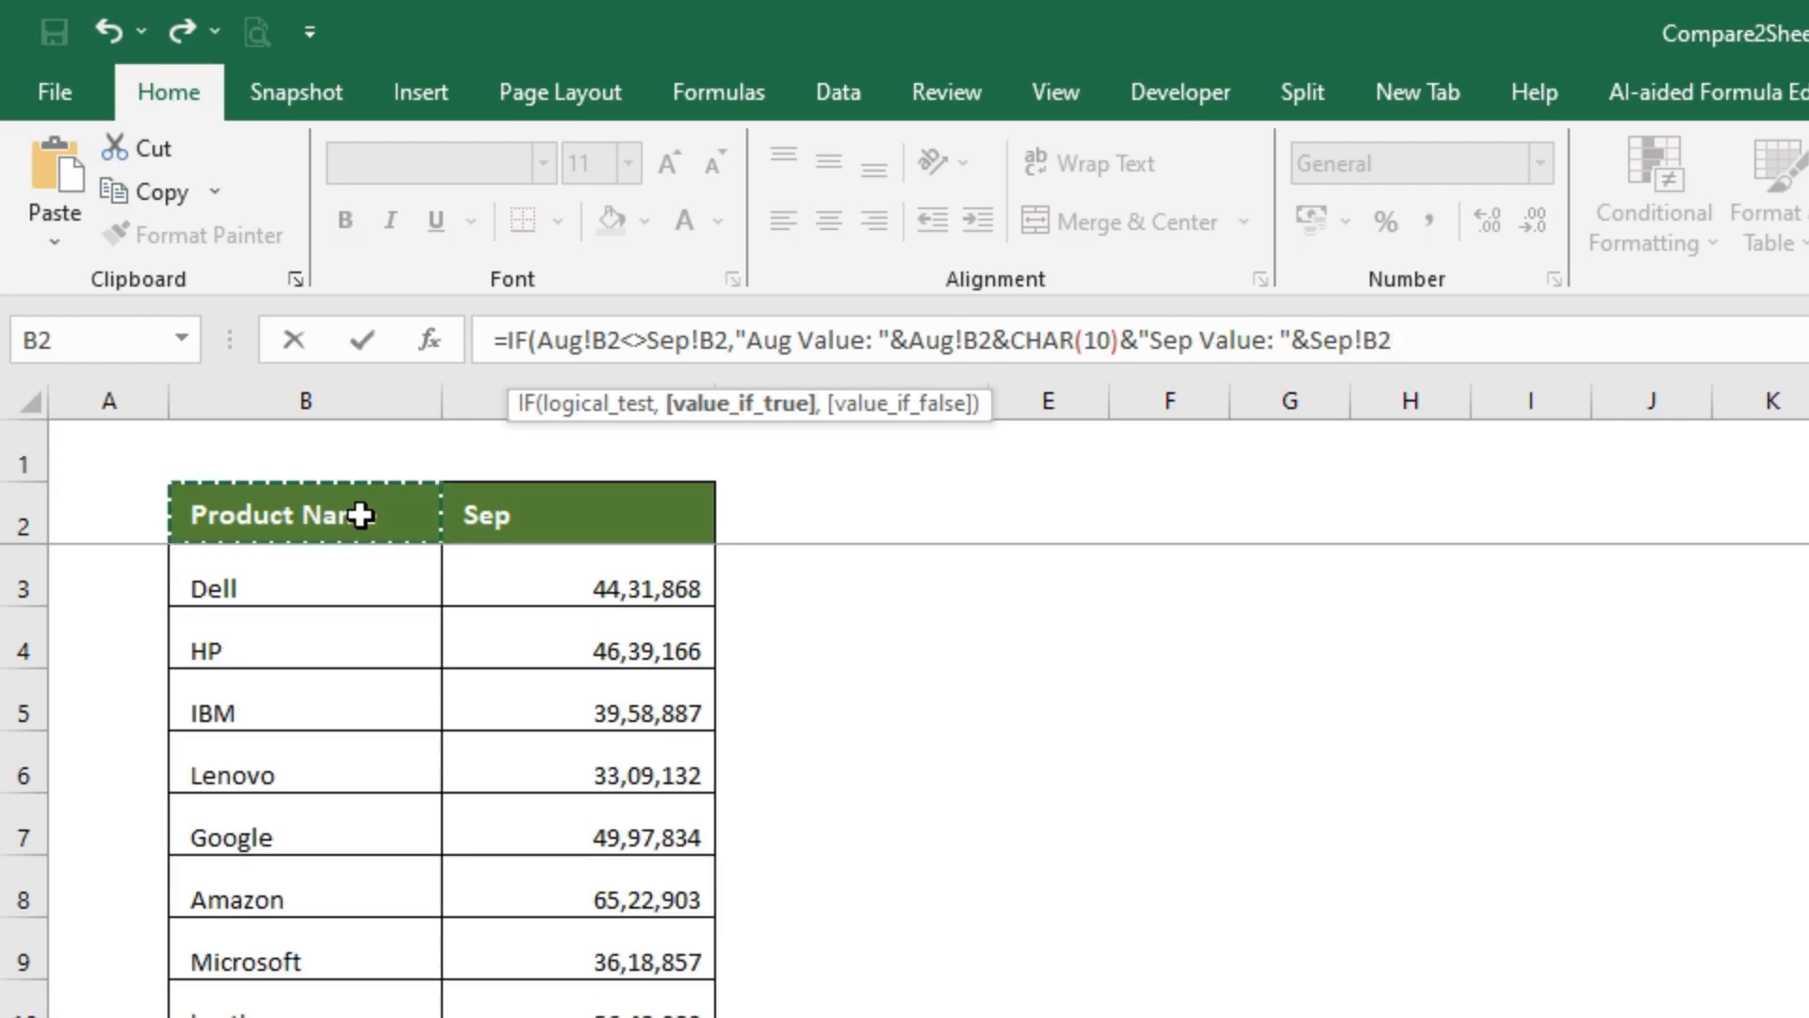
Step: Set the value-if-false argument to an empty string "", close the IF formula and enter it in B2
{"action": "type", "text": ","}
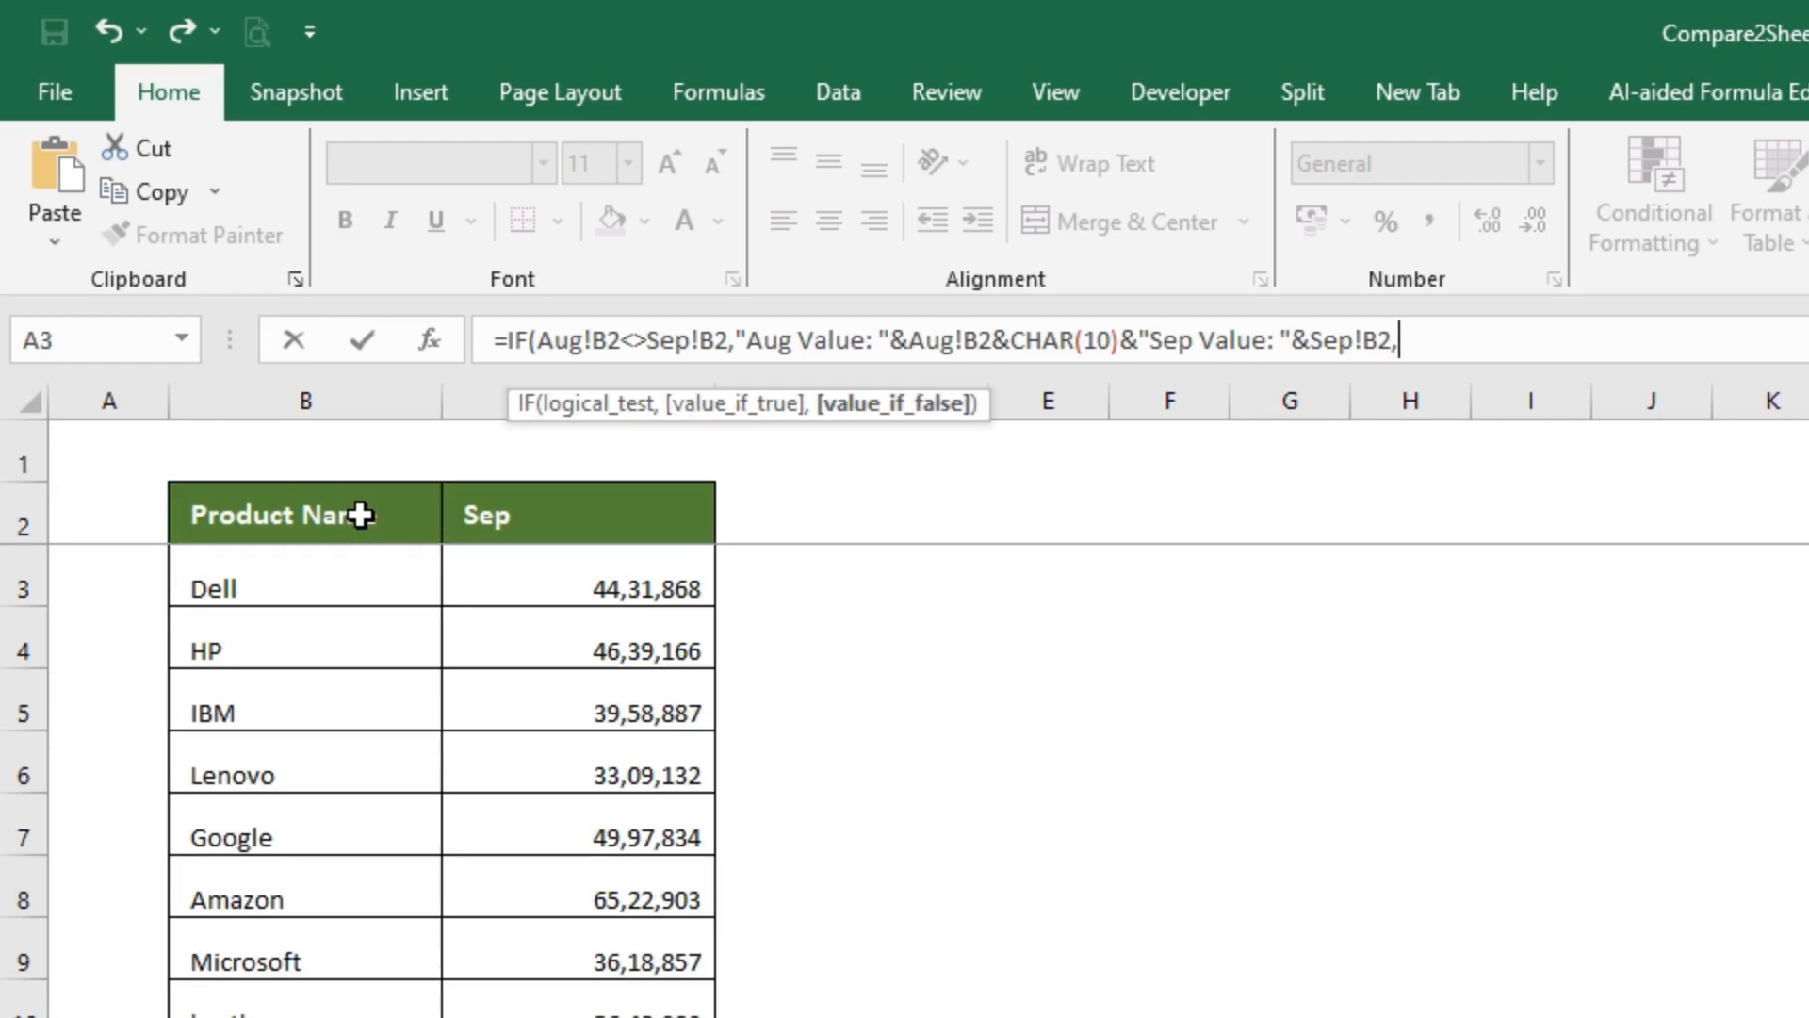
{"action": "type", "text": "\"\""}
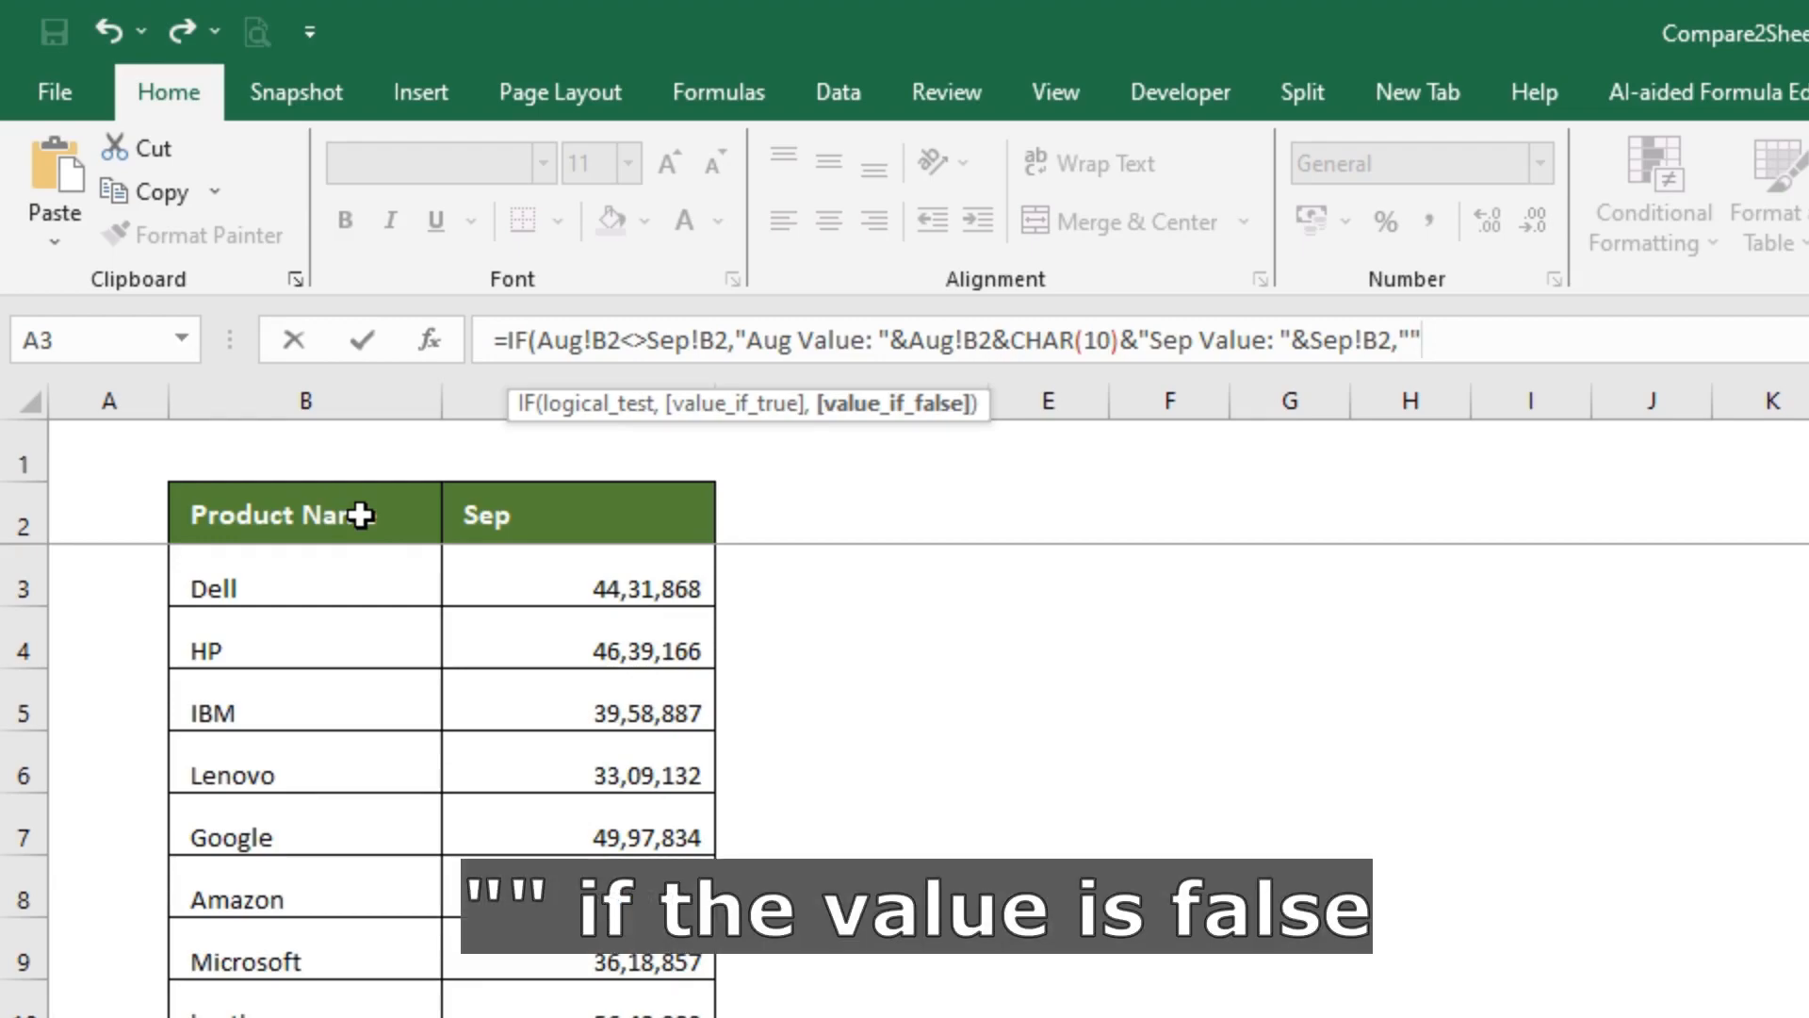
{"action": "type", "text": ")"}
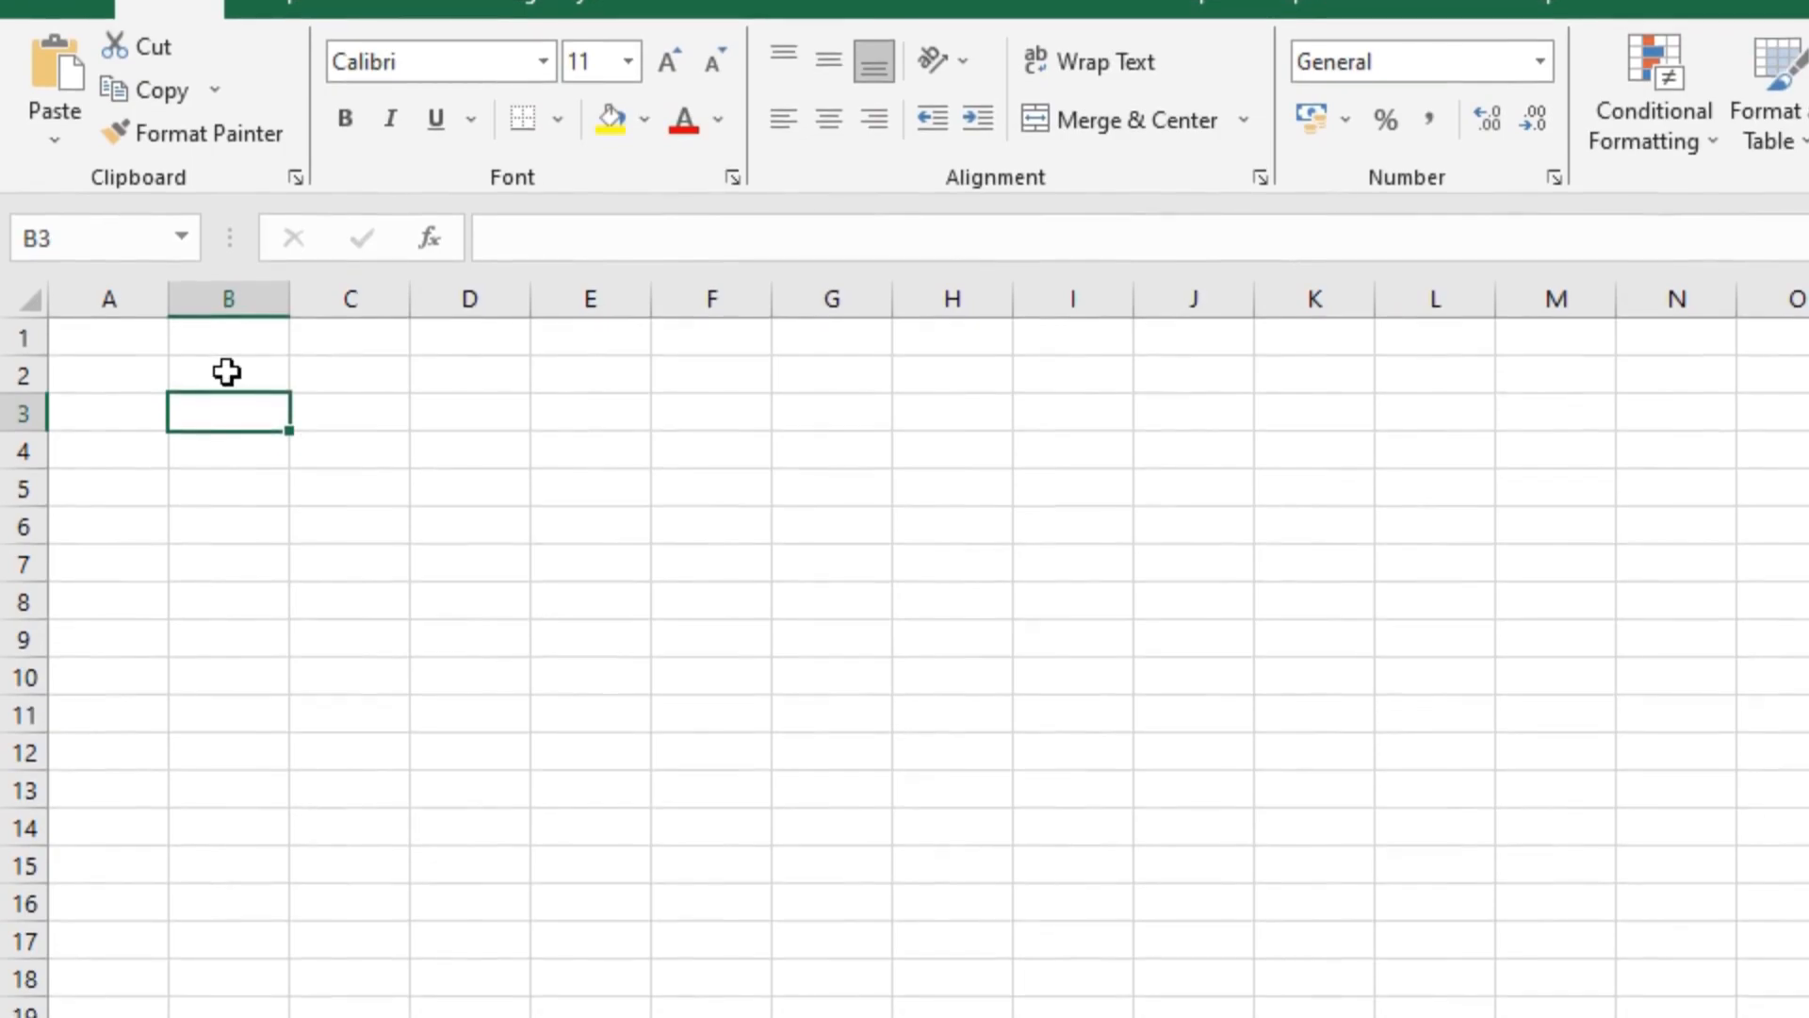
Step: Fill the B2 formula down the rows and across into column C to cover the whole table range
{"action": "left_click", "coordinate": [226, 371]}
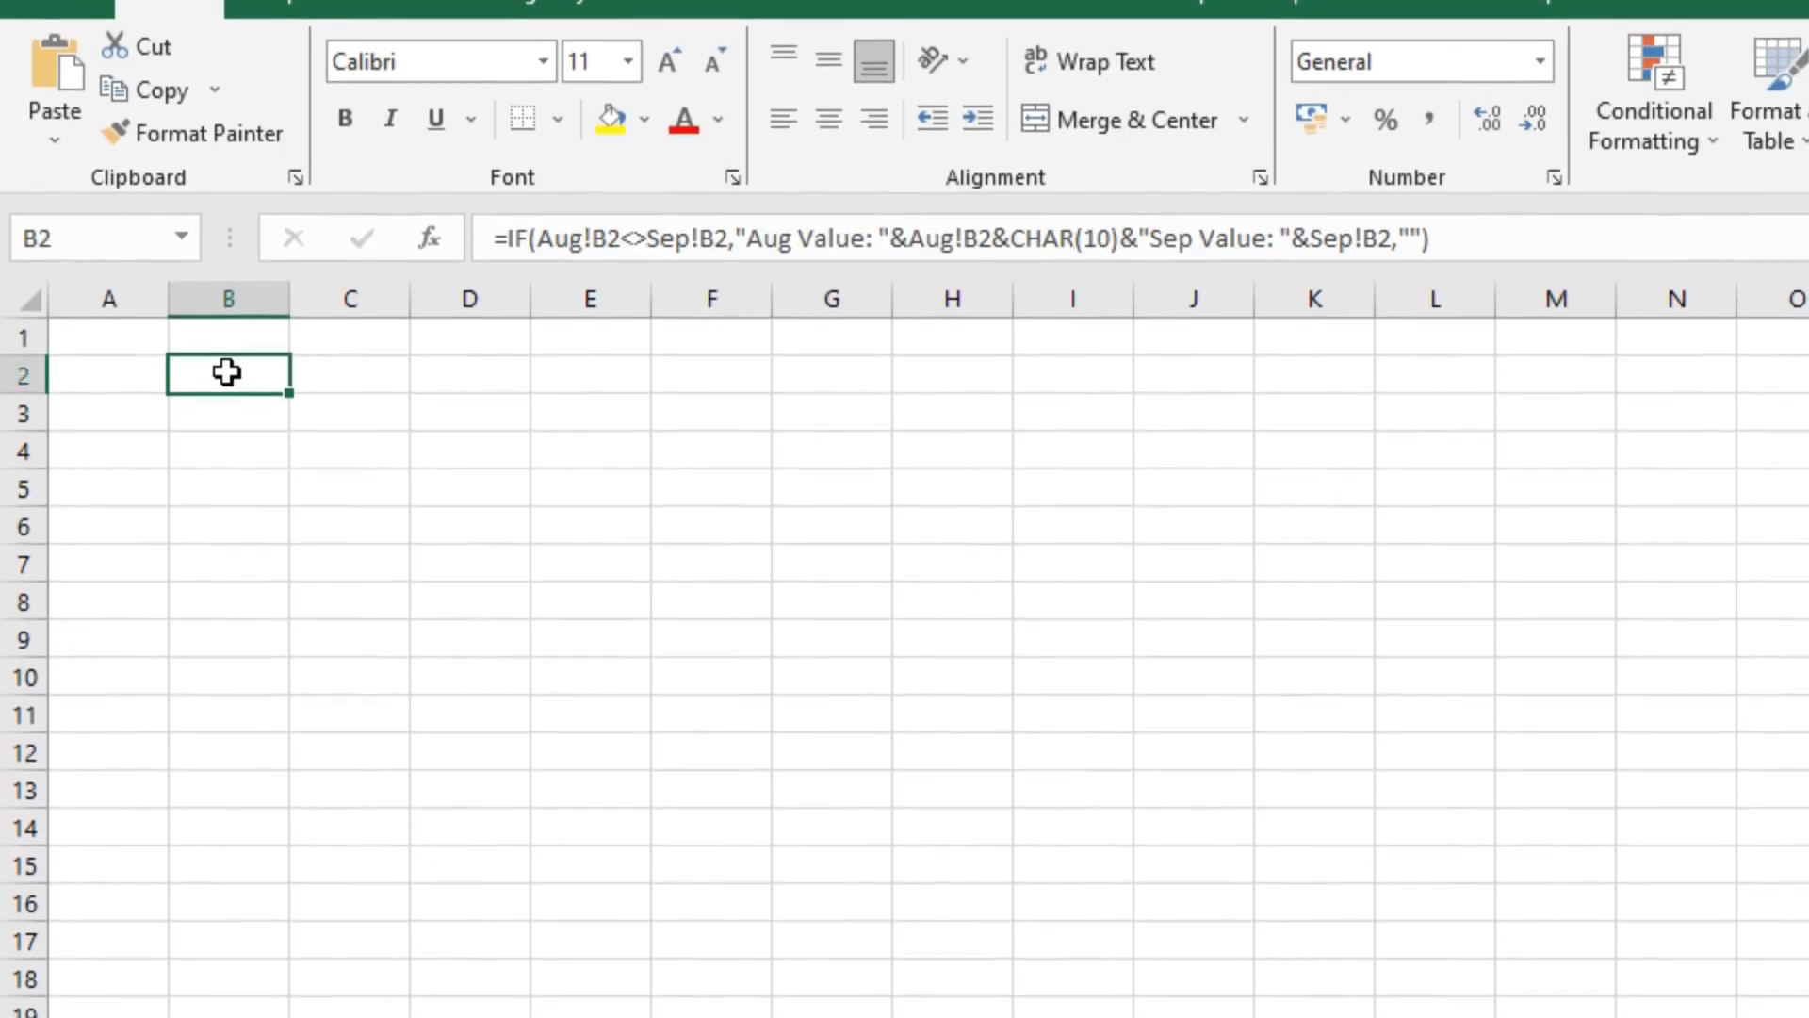
{"action": "left_click_drag", "start_coordinate": [284, 398], "coordinate": [407, 1014]}
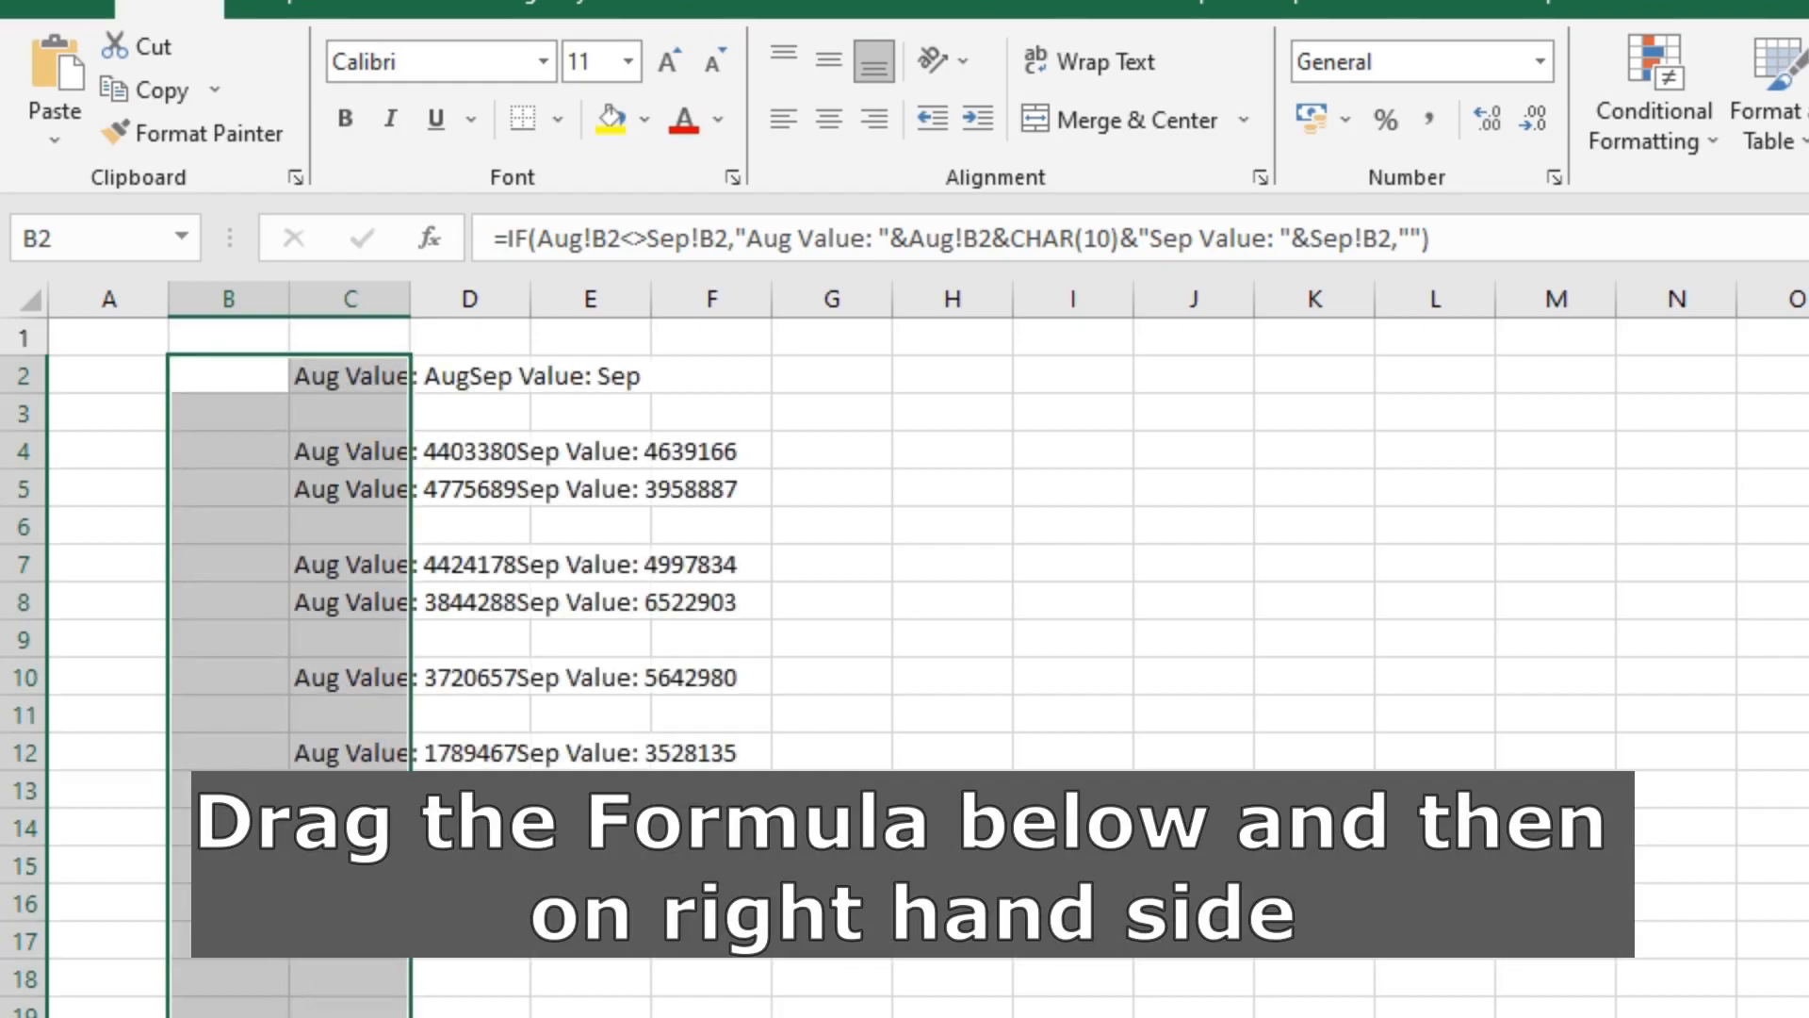
{"action": "left_click", "coordinate": [359, 369]}
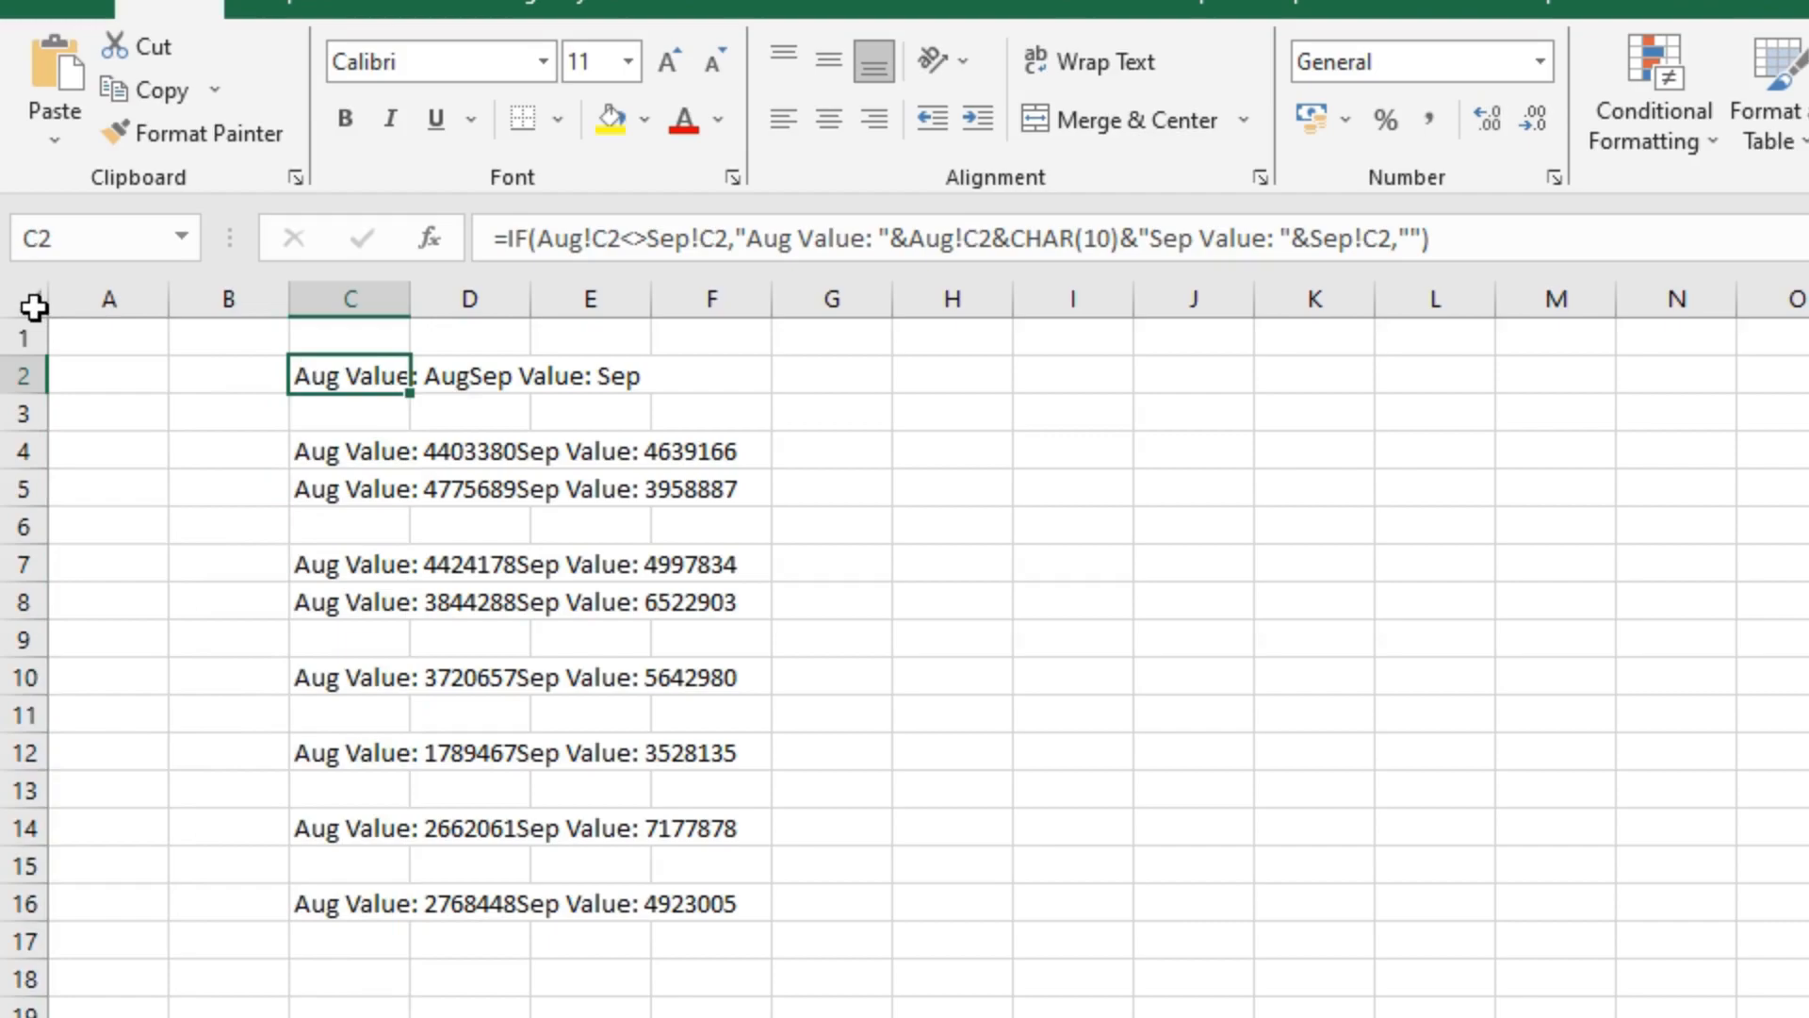
Step: Wrap the text in column C and widen the column so the Aug and Sep values each fit on one line
{"action": "left_click", "coordinate": [374, 298]}
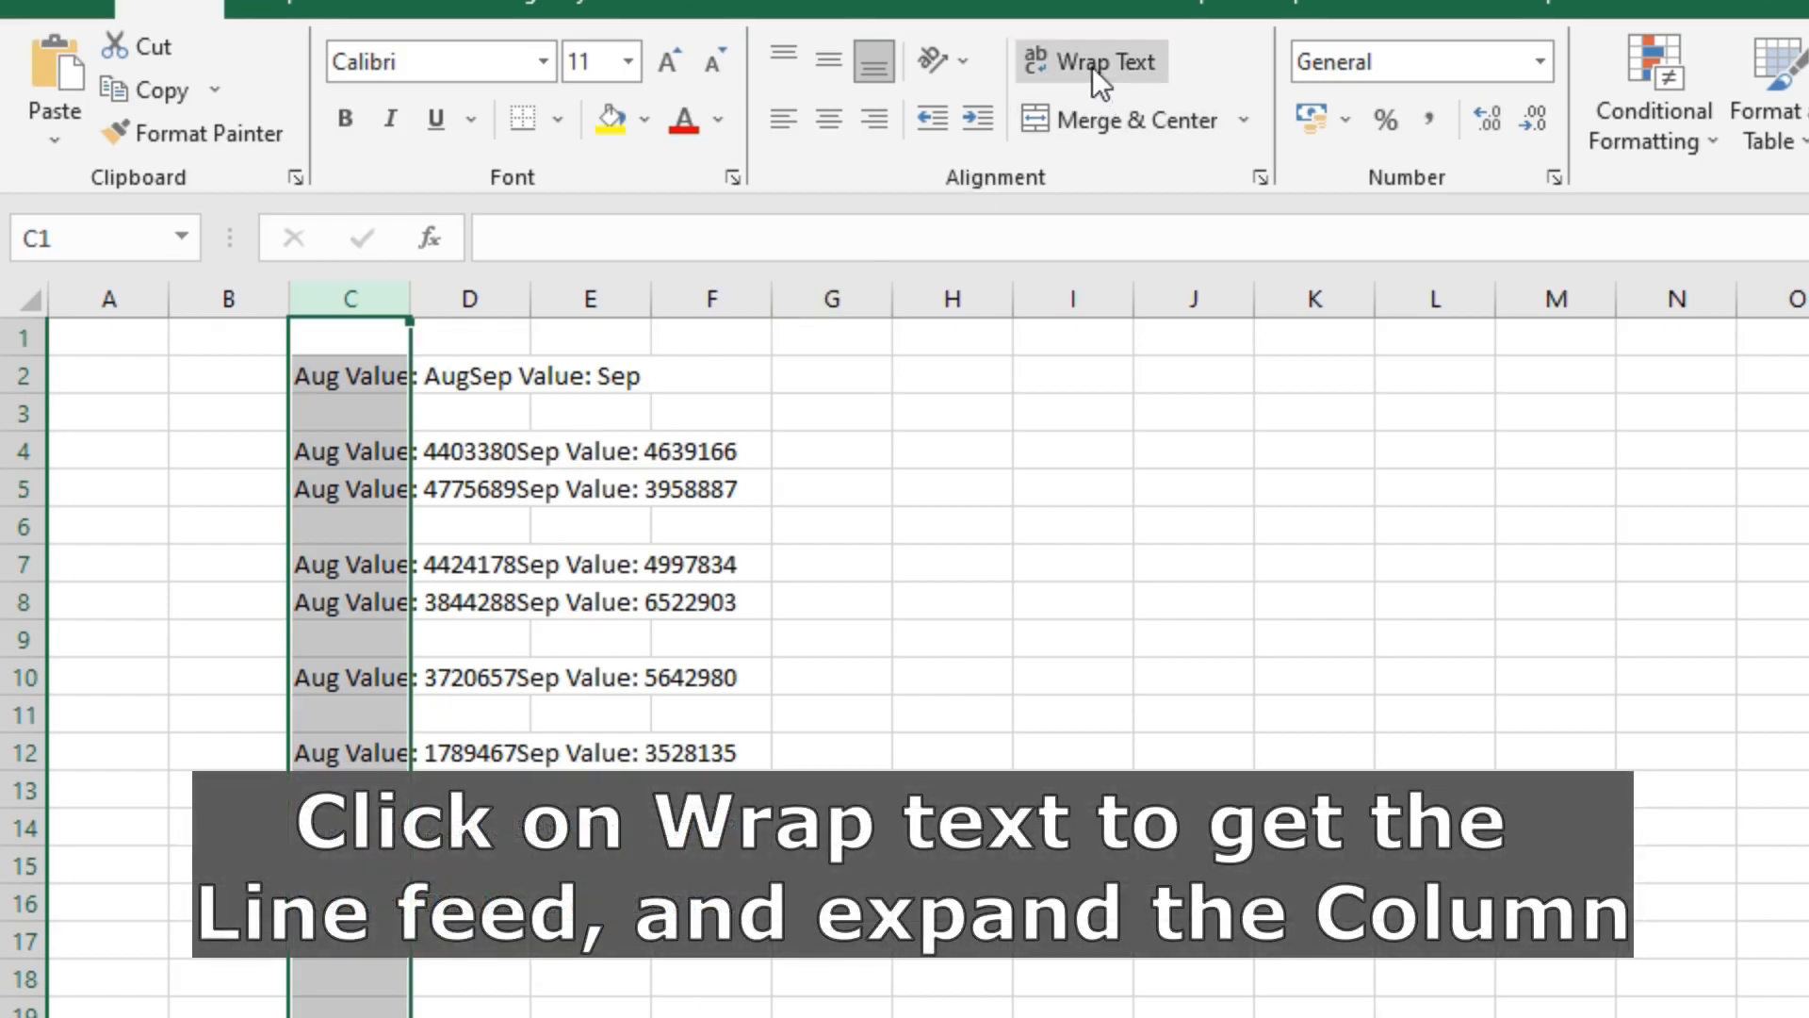
{"action": "left_click", "coordinate": [1093, 66]}
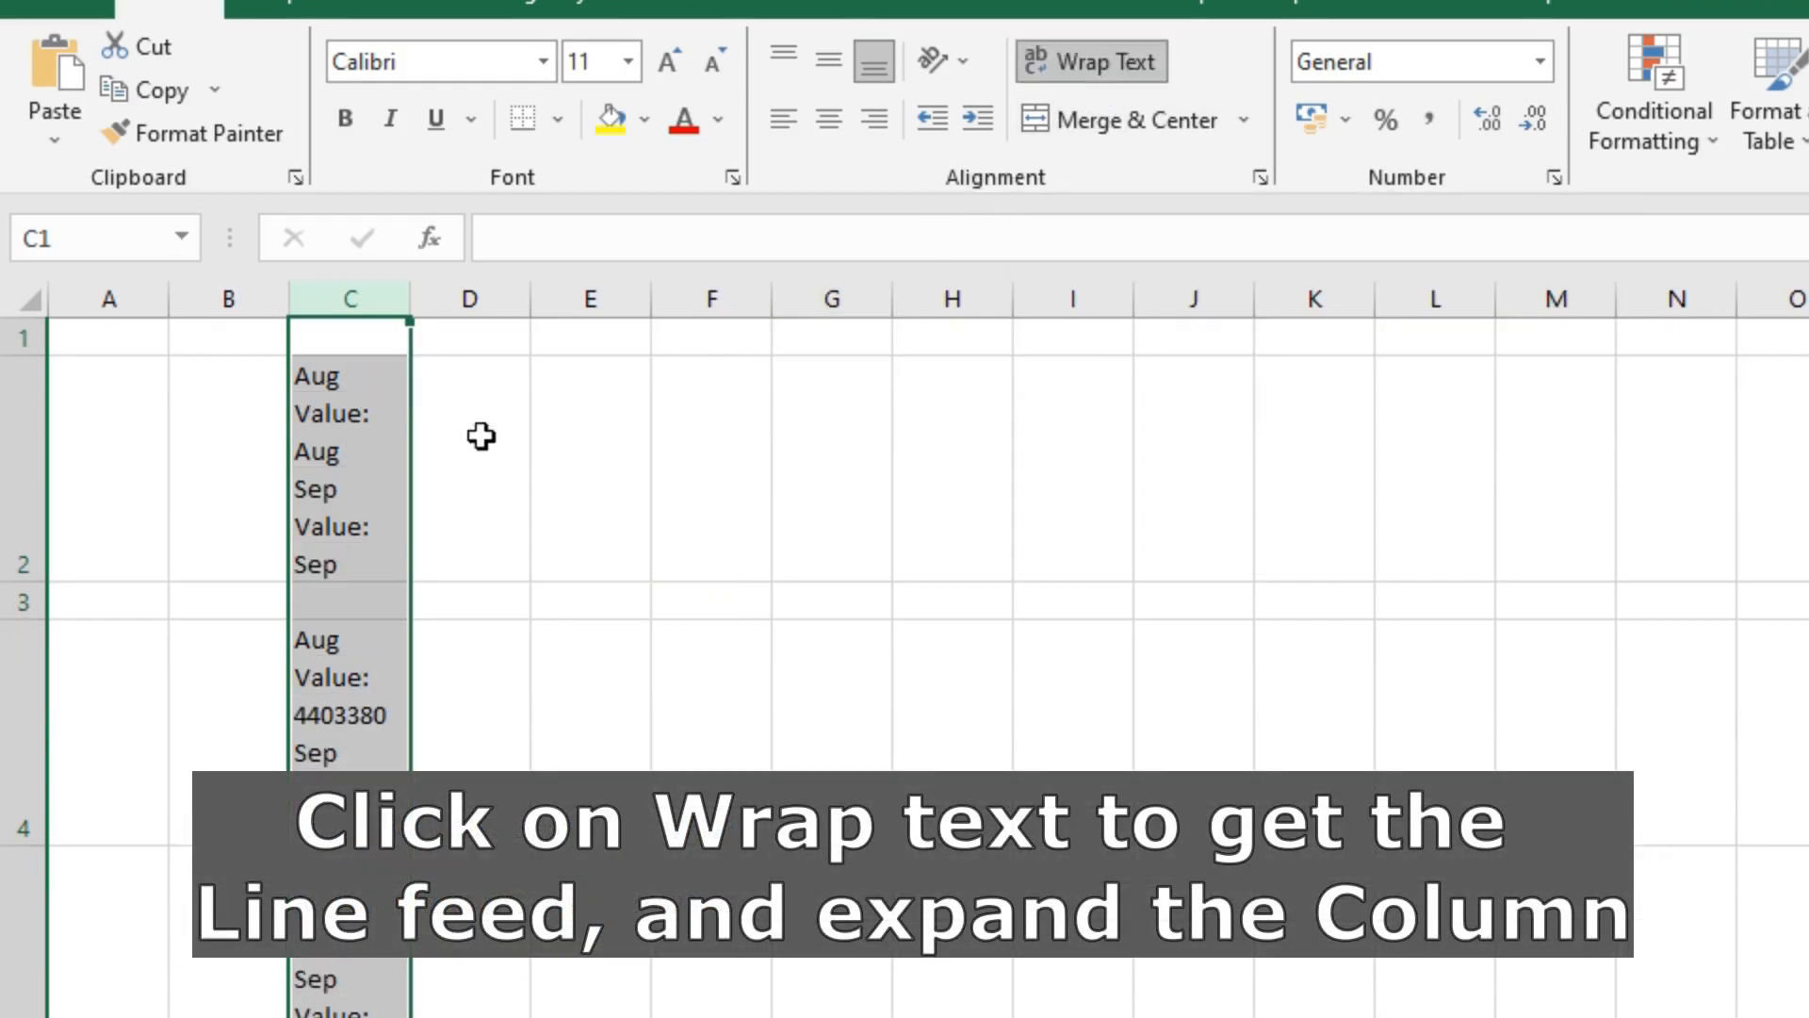
{"action": "left_click_drag", "start_coordinate": [414, 300], "coordinate": [794, 304]}
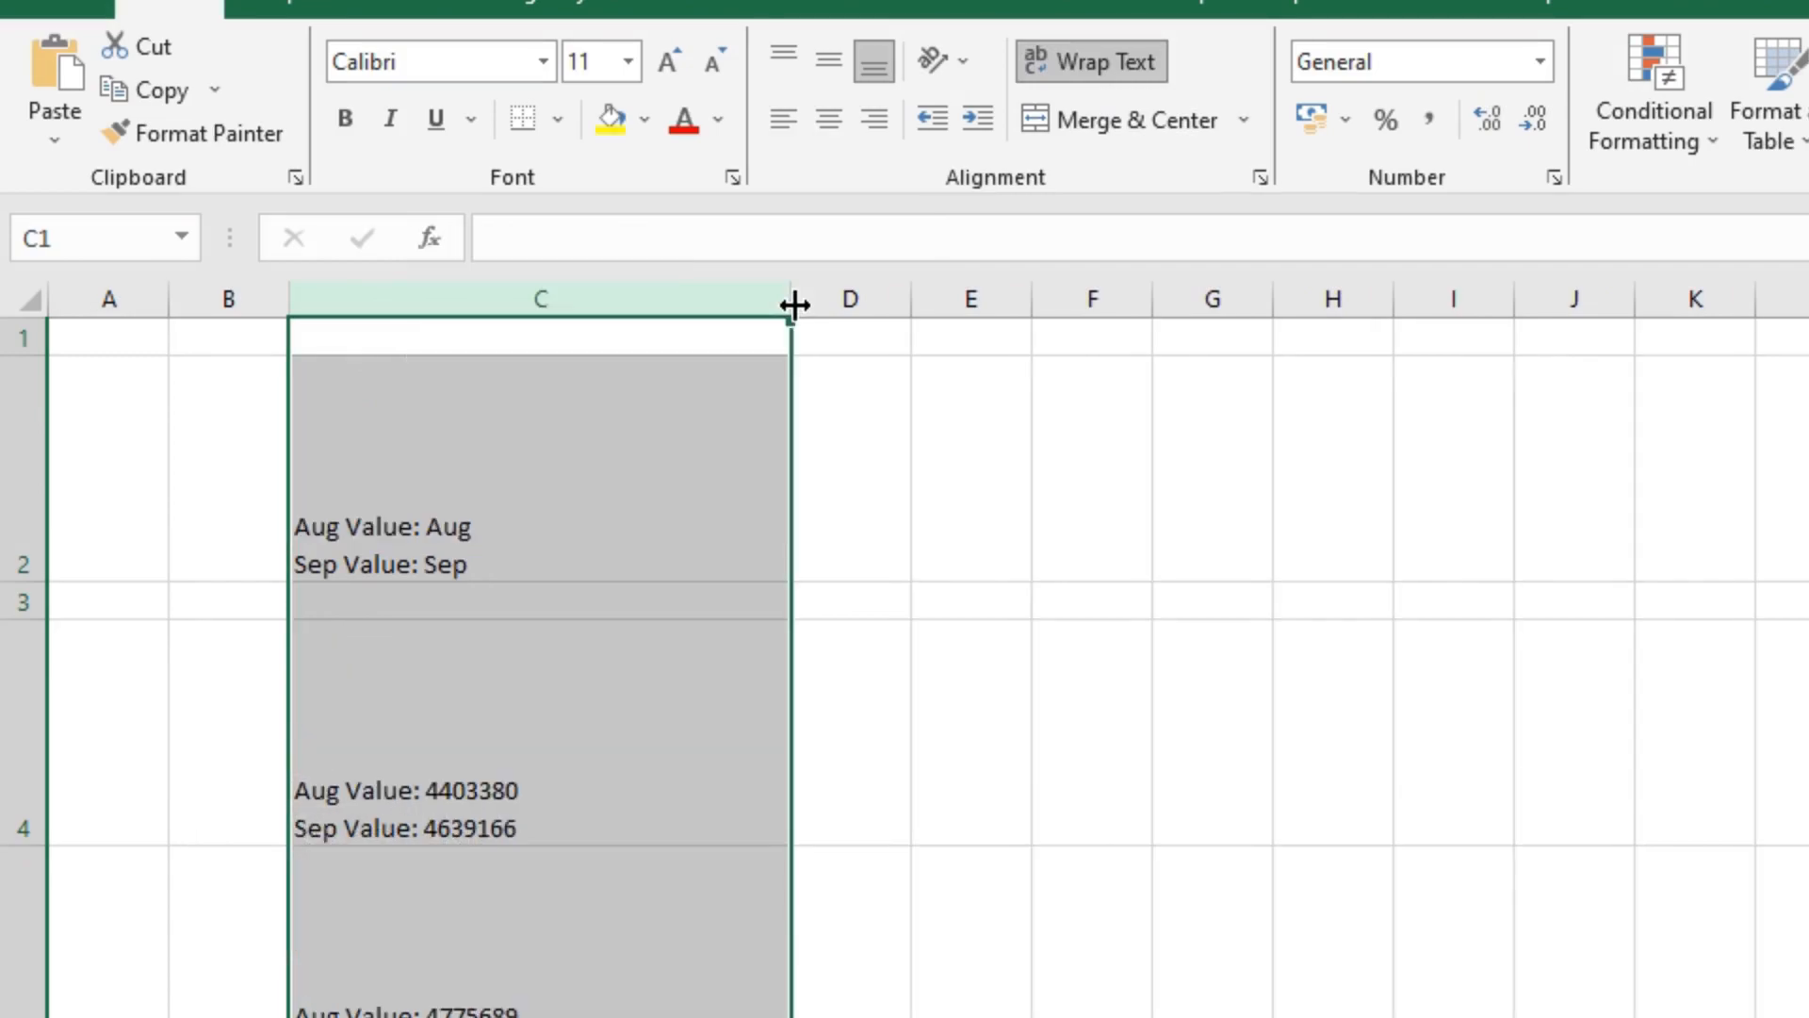
Step: Select the whole Difference sheet and set the row height of all rows to 40
{"action": "left_click", "coordinate": [32, 291]}
{"action": "double_click", "coordinate": [23, 356]}
{"action": "right_click", "coordinate": [15, 499]}
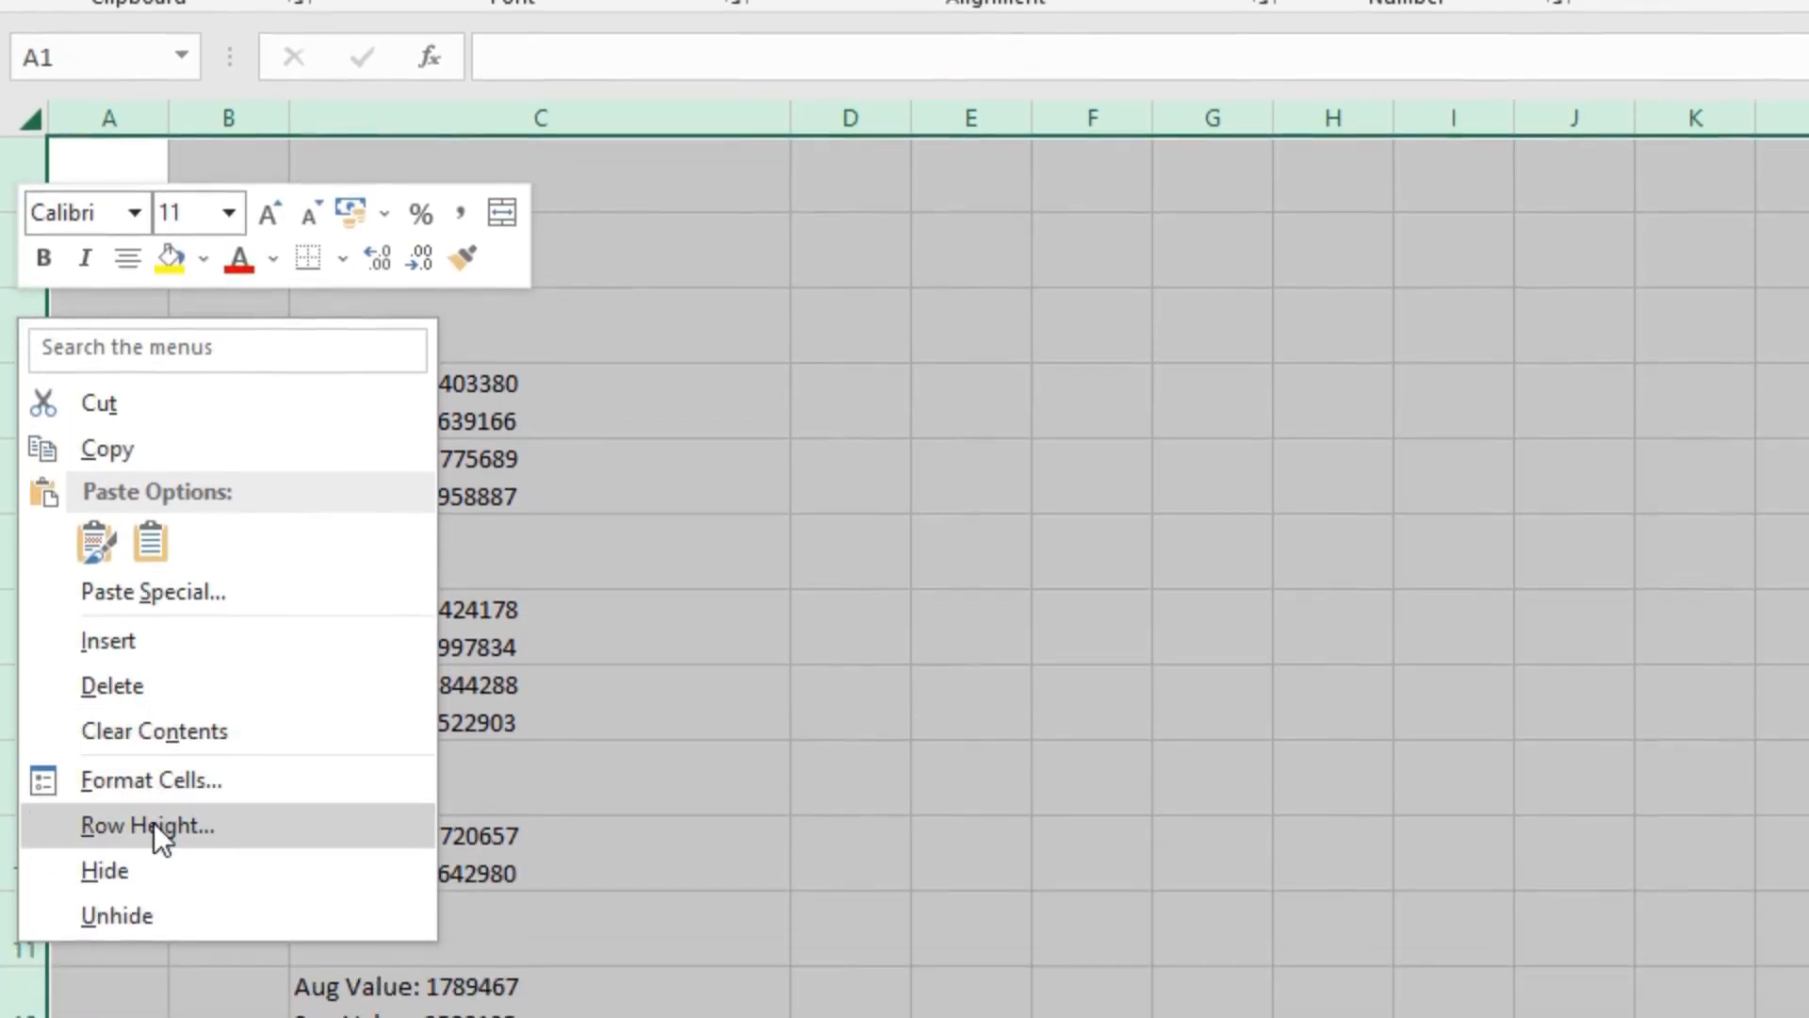
{"action": "left_click", "coordinate": [155, 971]}
{"action": "type", "text": "40"}
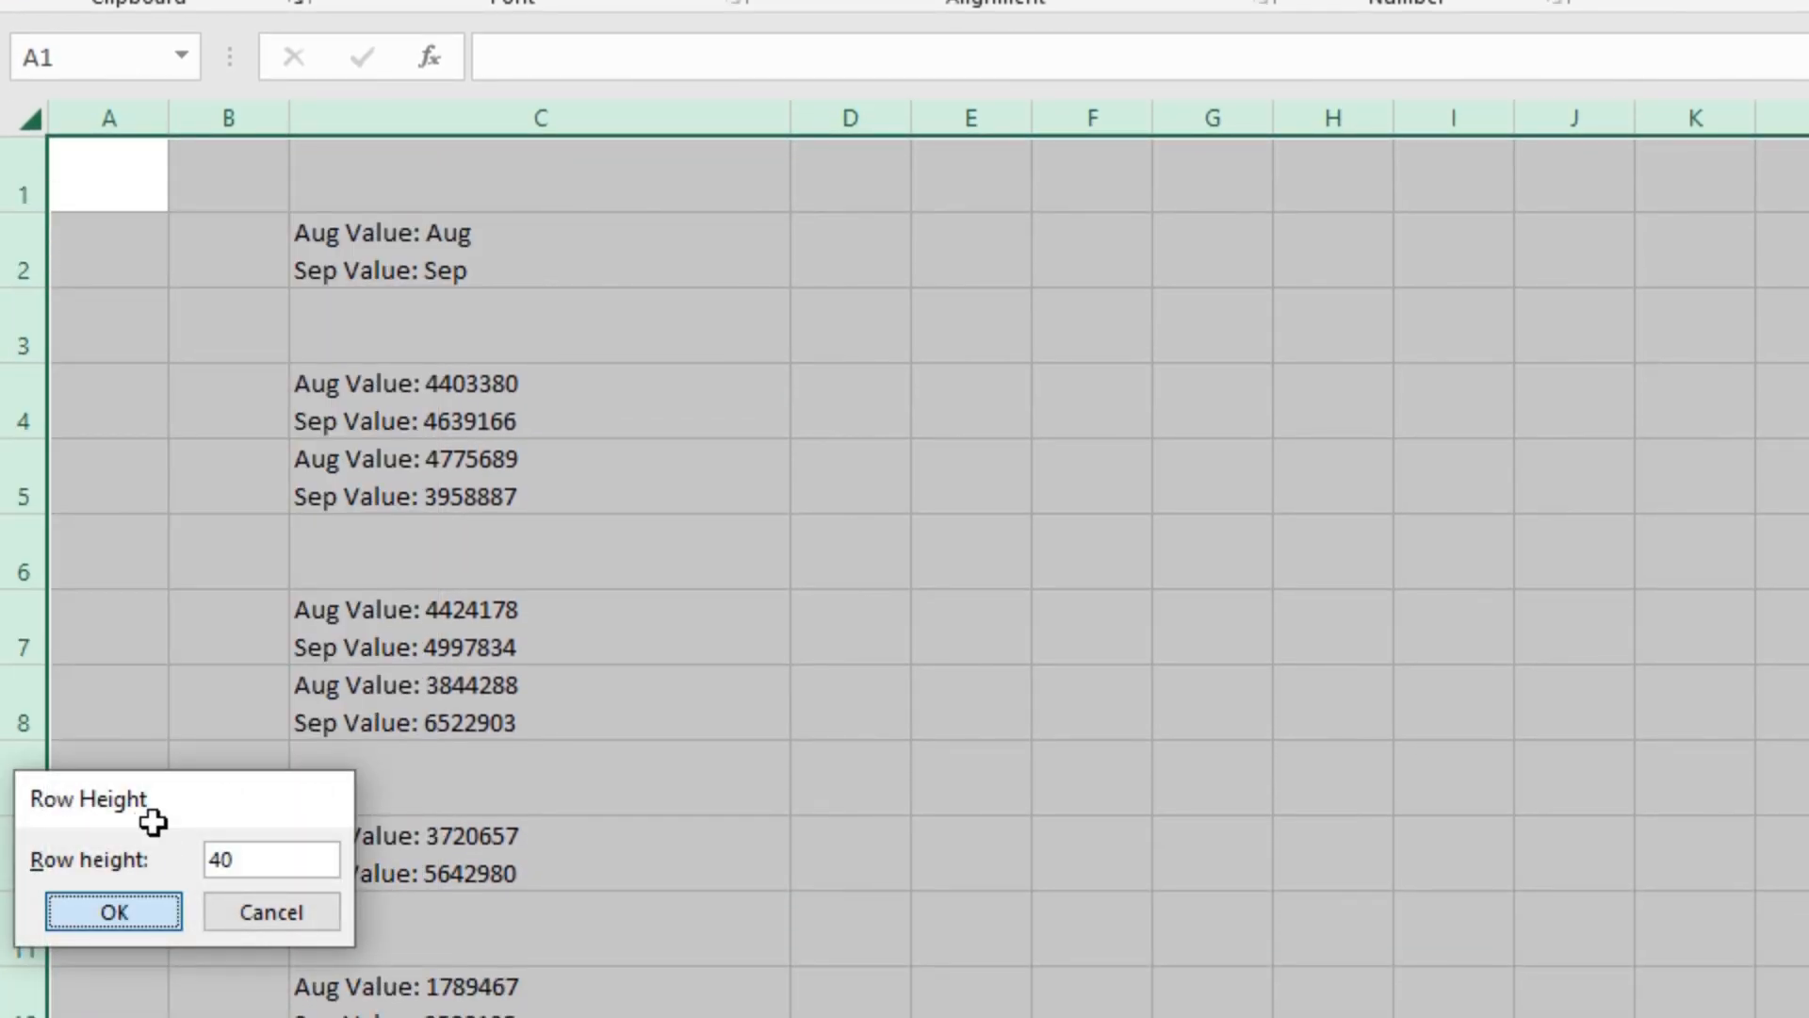
{"action": "key", "text": "Return"}
Step: Review the Aug and Sep comparison text in cells C2 and C4 of the Difference sheet
{"action": "left_click", "coordinate": [650, 471]}
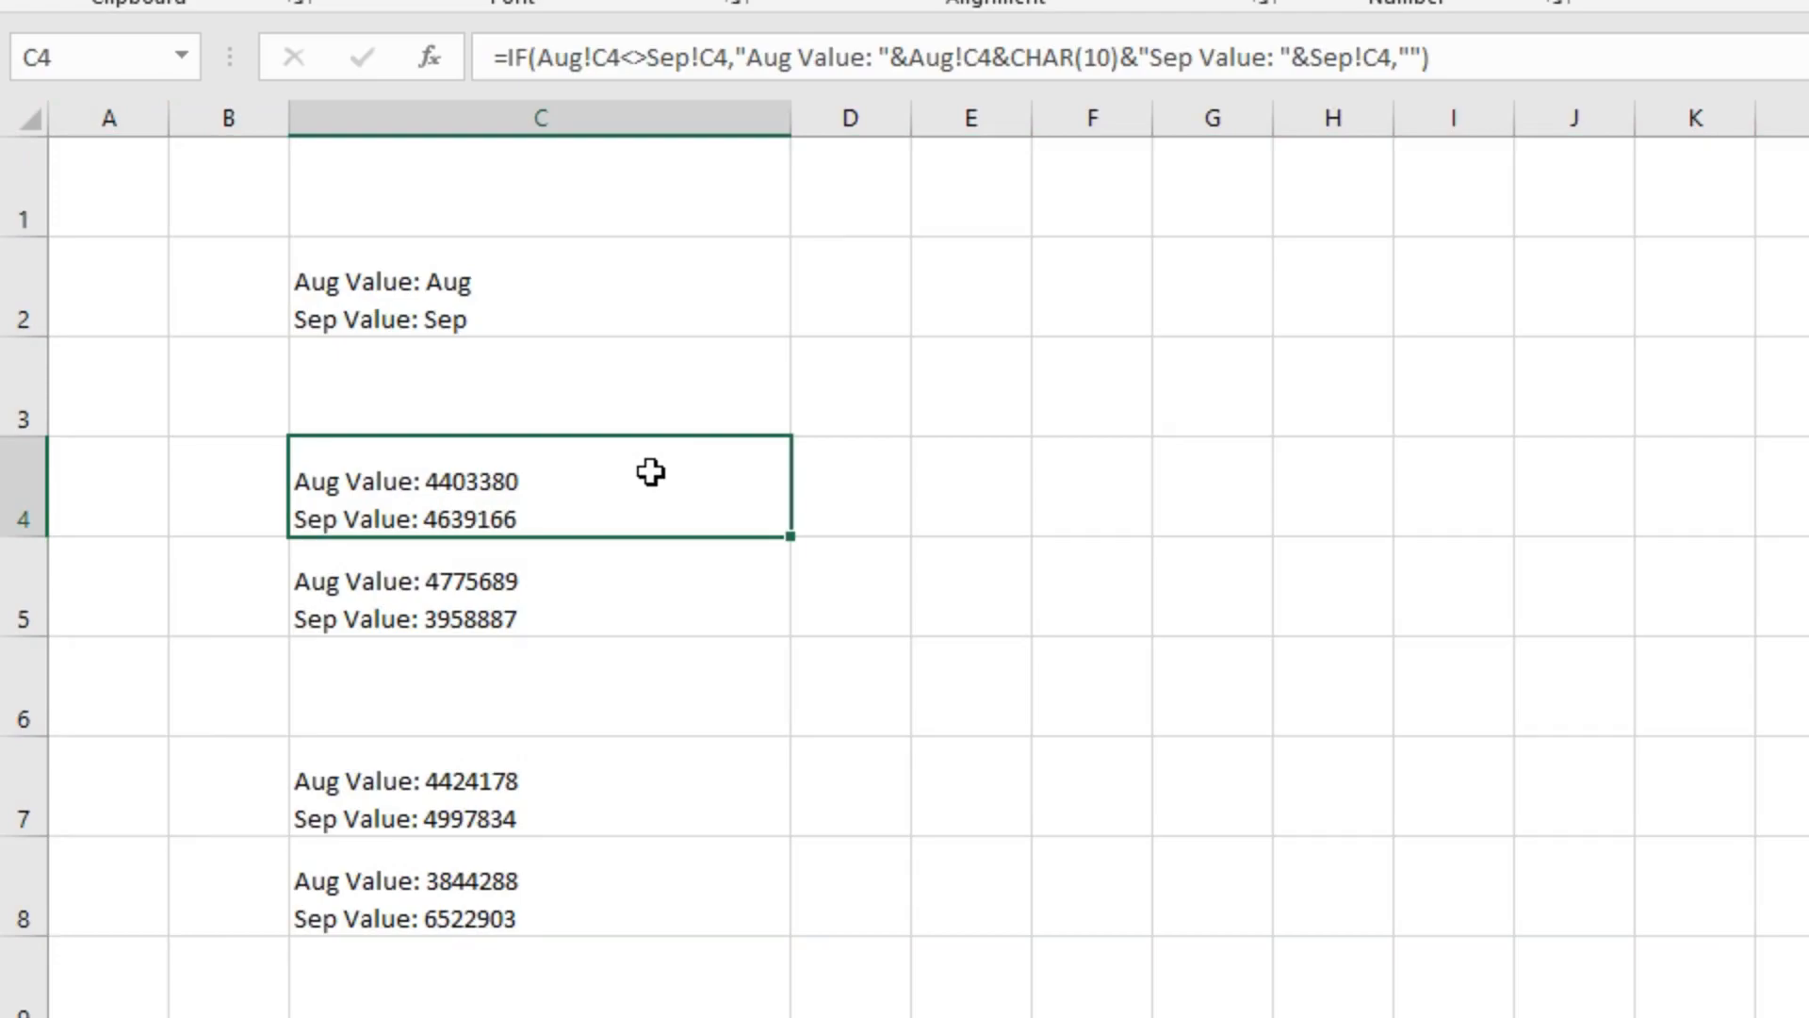
{"action": "left_click", "coordinate": [399, 299]}
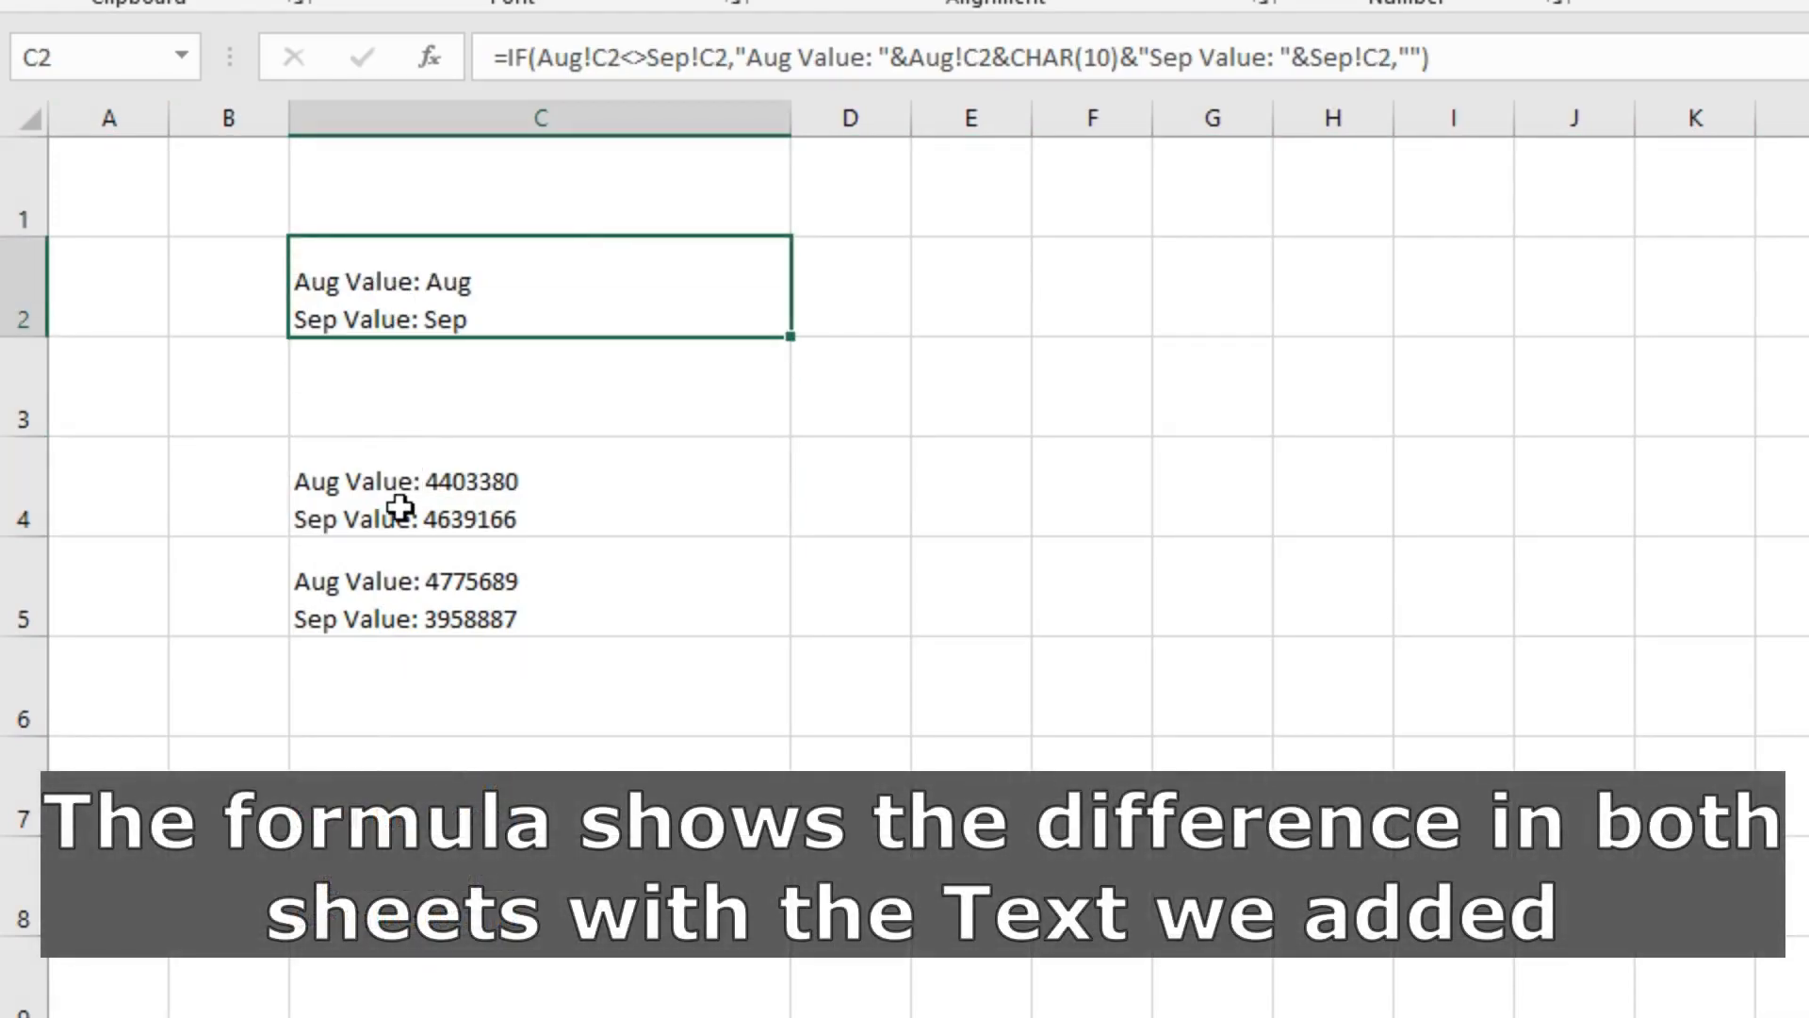
{"action": "left_click", "coordinate": [400, 509]}
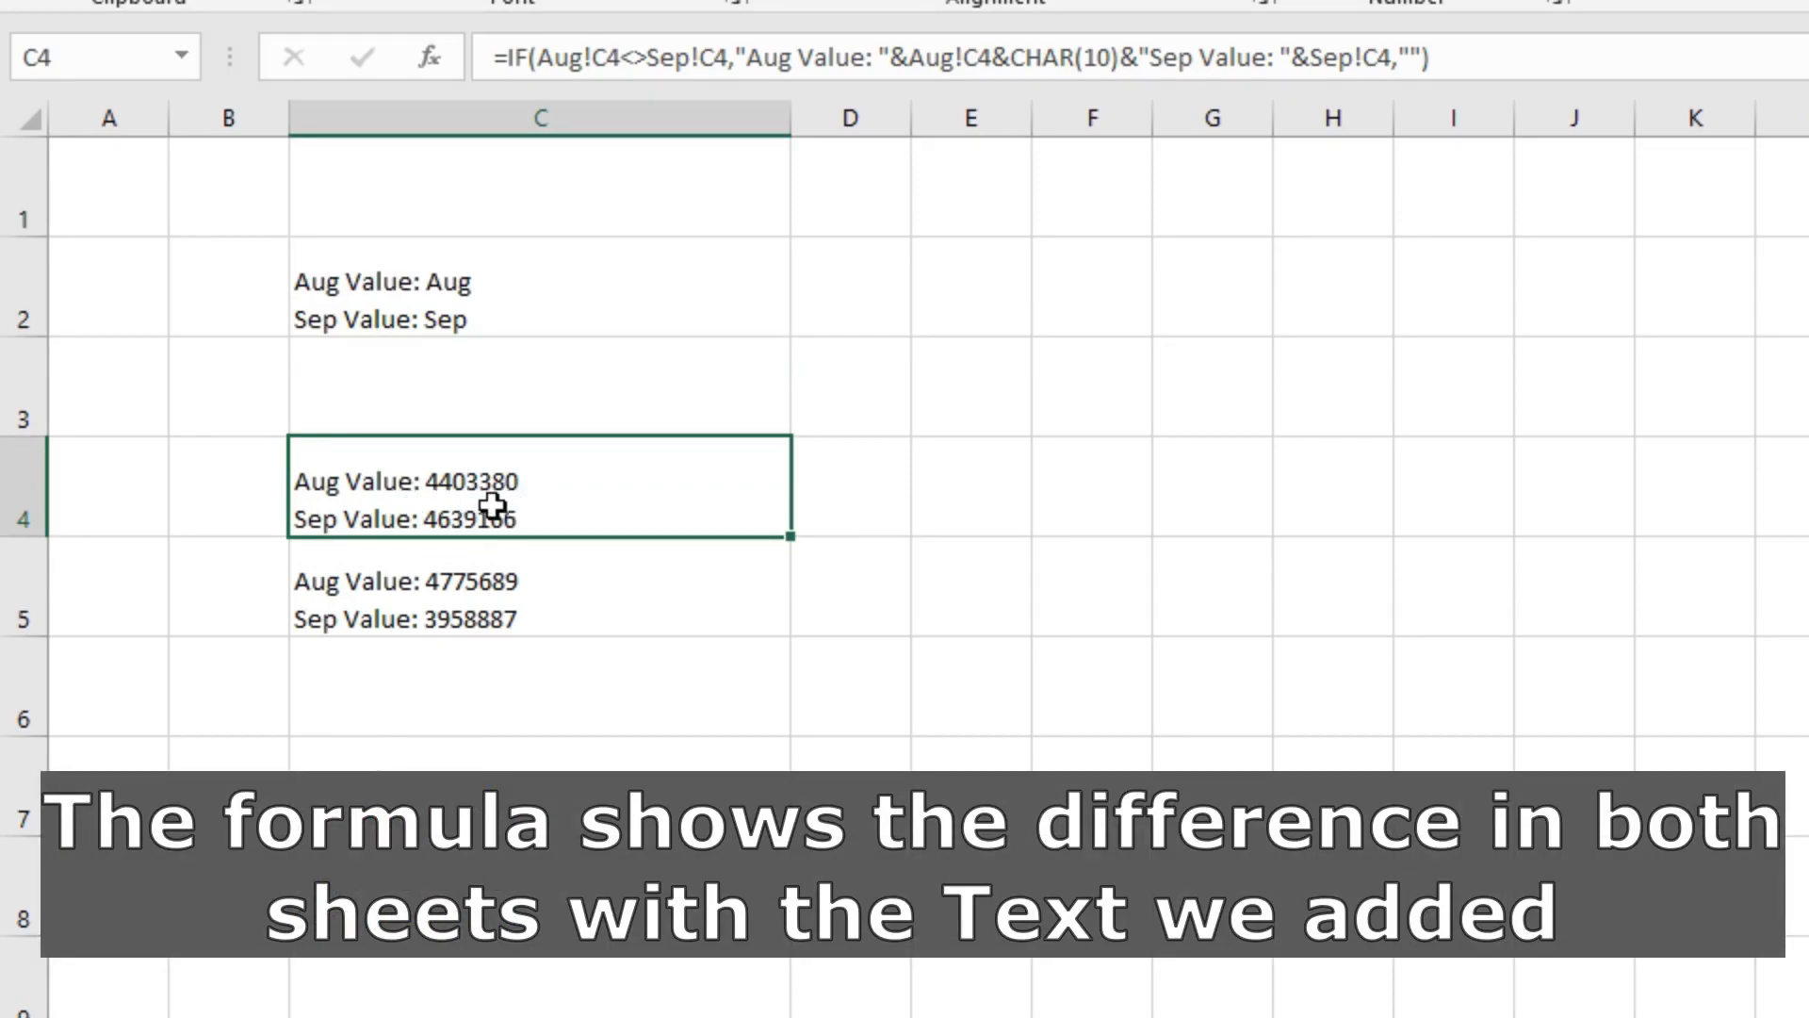
Step: Examine the remaining Aug and Sep differences in column C of the Difference sheet, from C5 down to C16
{"action": "left_click", "coordinate": [443, 596]}
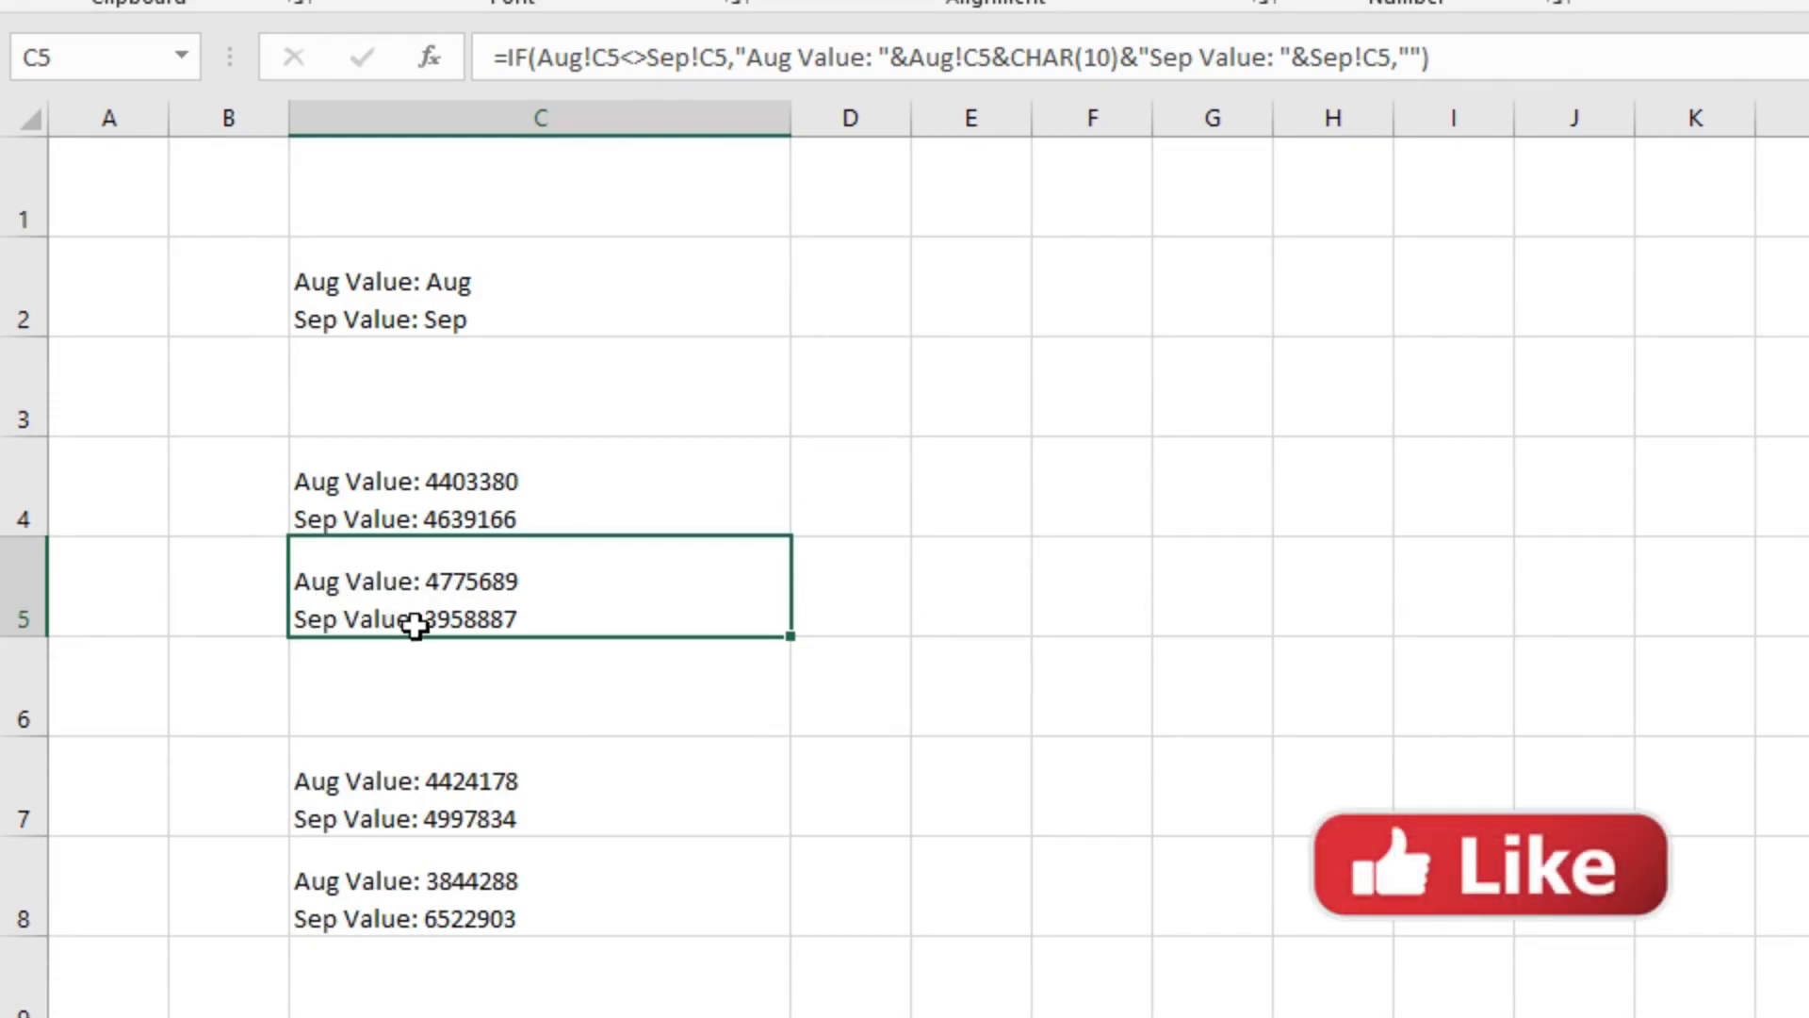
{"action": "left_click", "coordinate": [379, 817]}
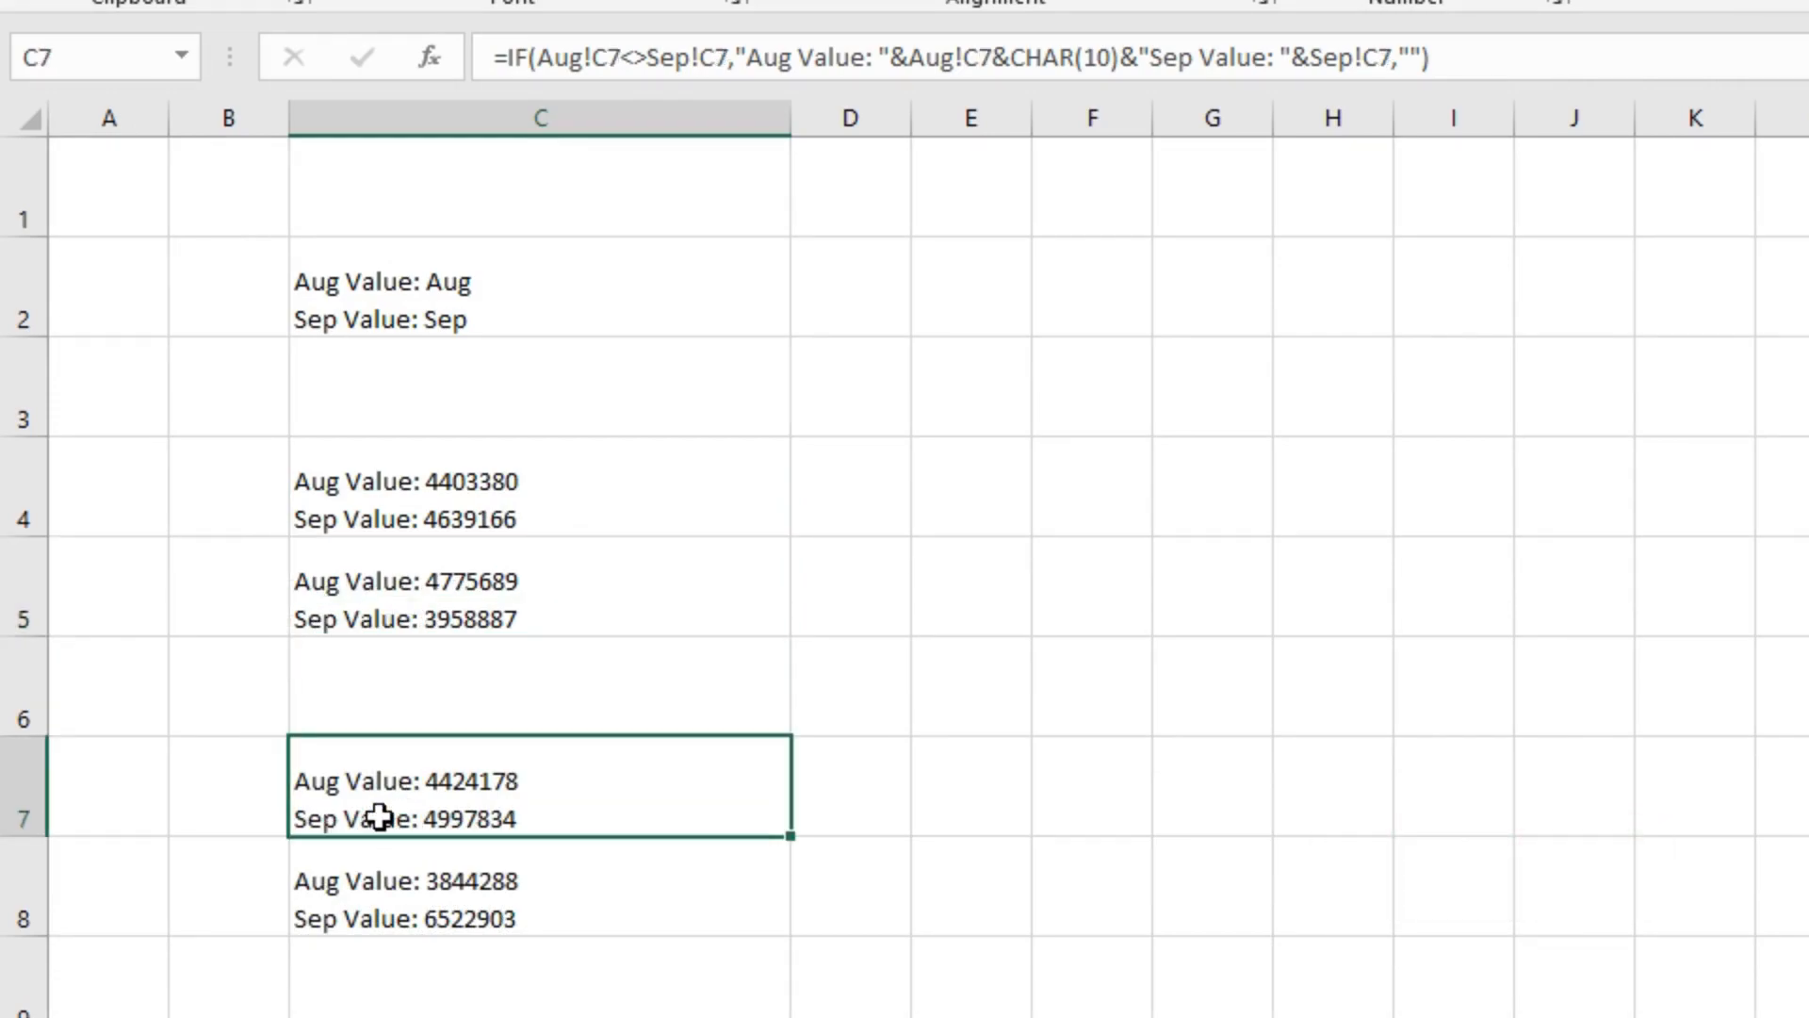
{"action": "left_click", "coordinate": [439, 916]}
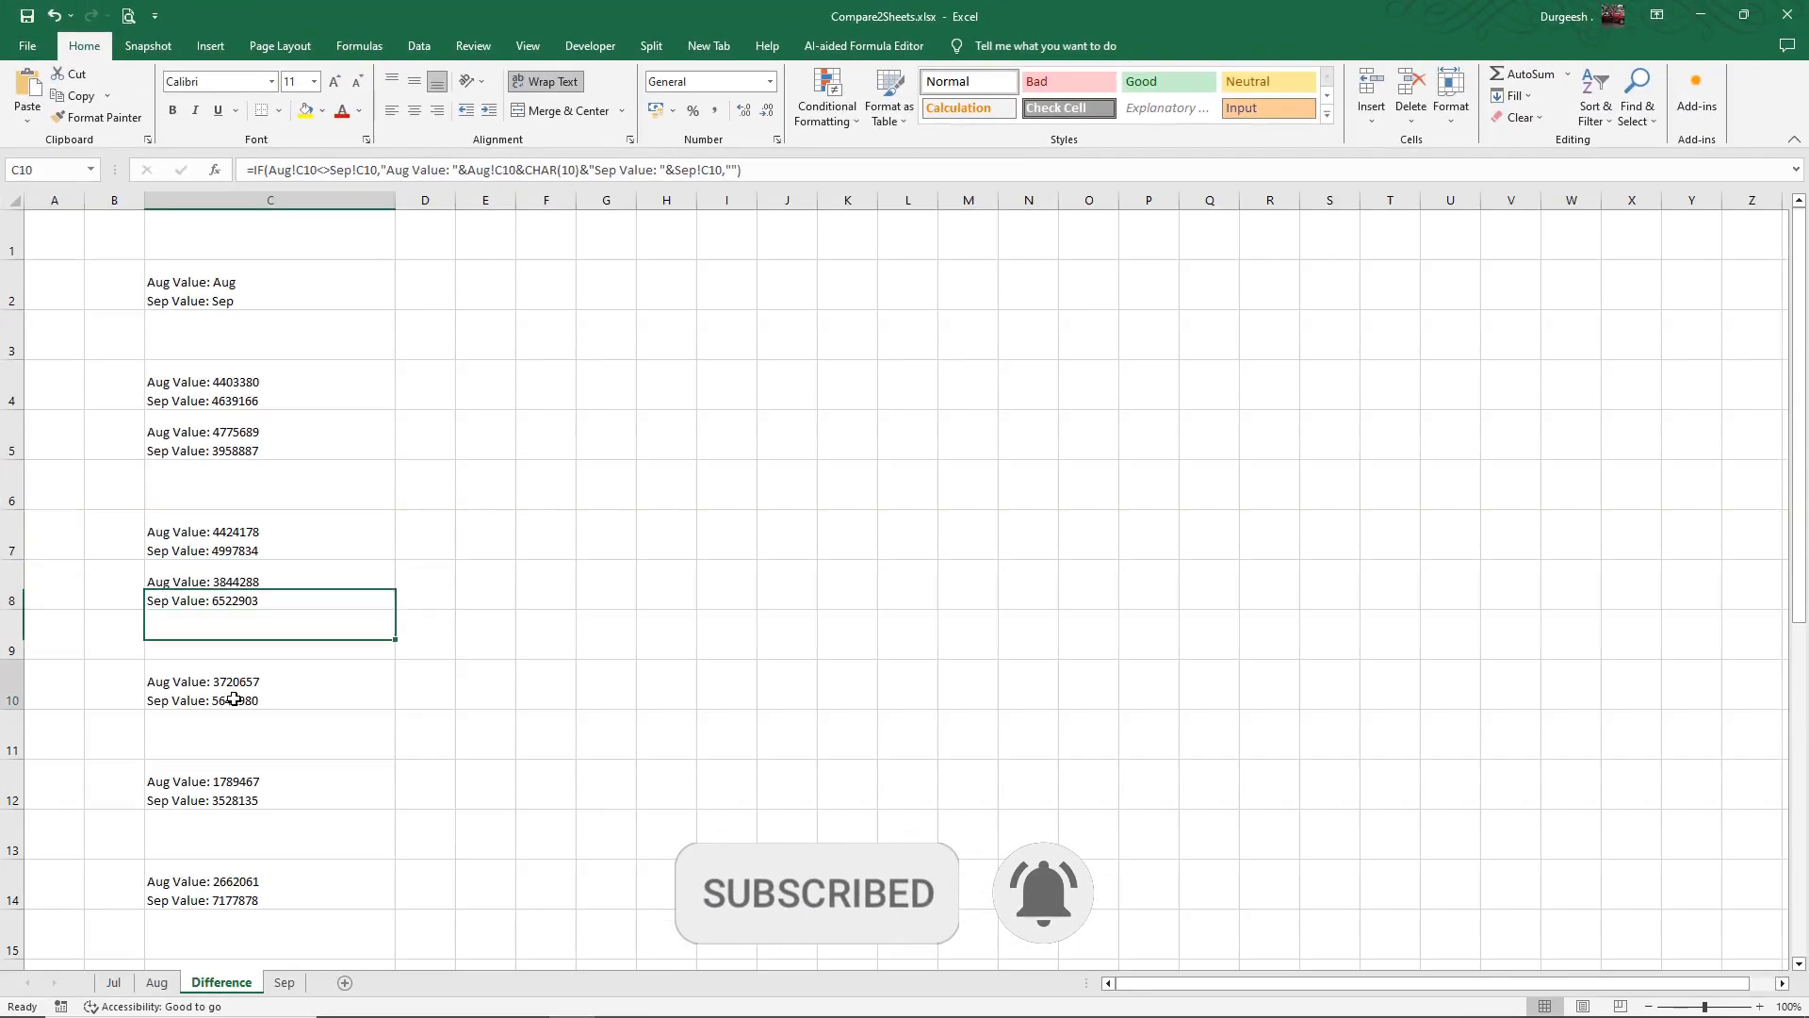
{"action": "left_click", "coordinate": [268, 760]}
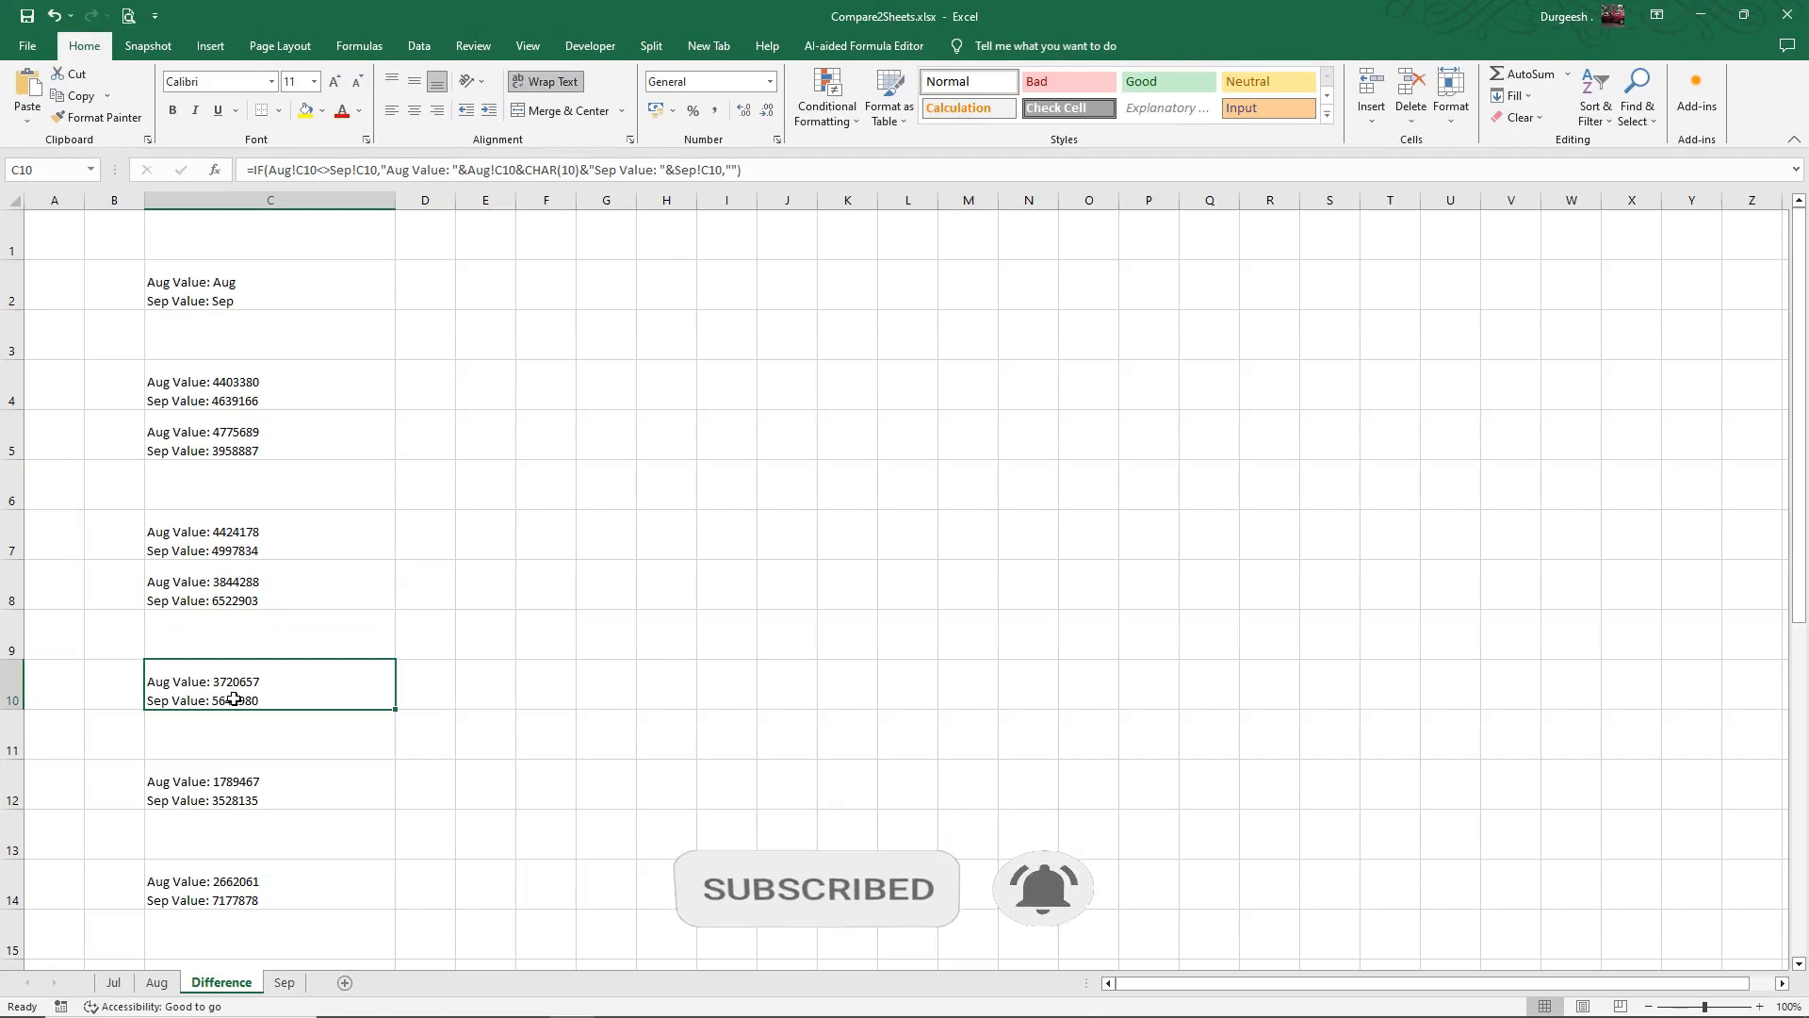
{"action": "left_click", "coordinate": [243, 796]}
{"action": "left_click", "coordinate": [237, 890]}
{"action": "scroll", "coordinate": [309, 871], "scroll_direction": "down", "scroll_amount": 2}
{"action": "left_click", "coordinate": [298, 678]}
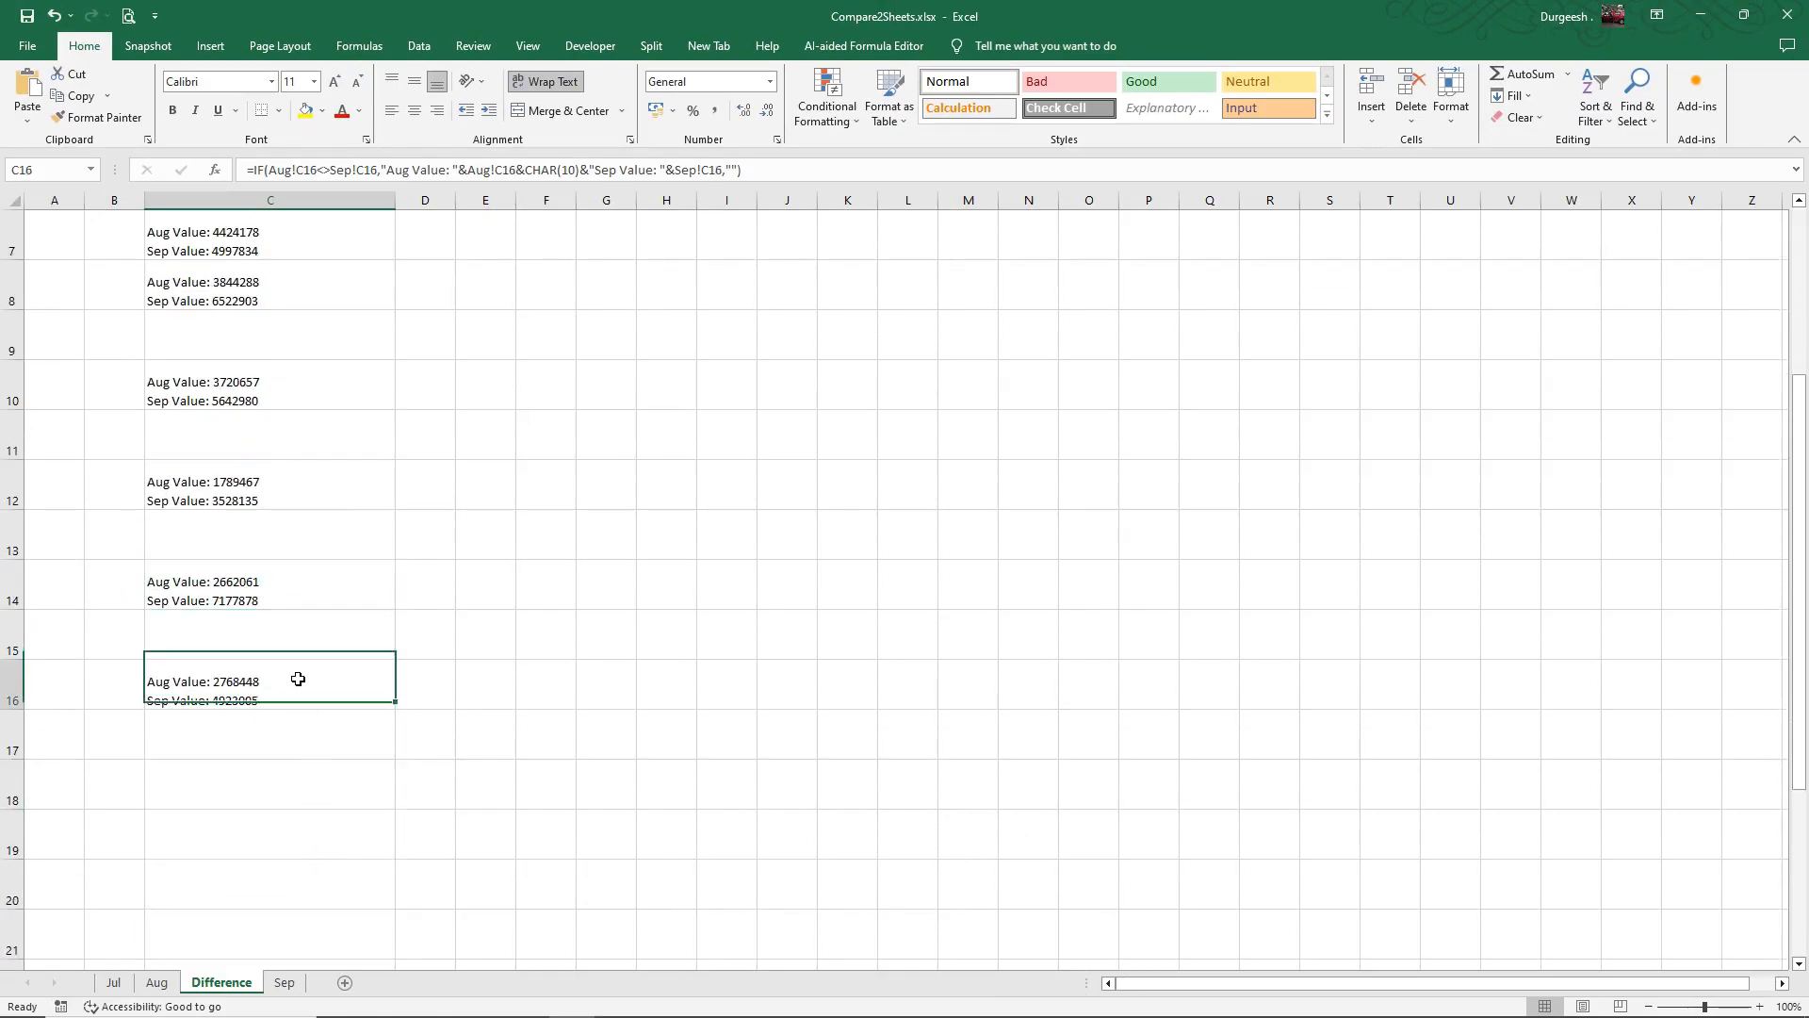
Step: Return to the Jul sheet, select the empty cell F14, and bring column A into view
{"action": "key", "text": "ctrl+Page_Up"}
{"action": "key", "text": "ctrl+Page_Up"}
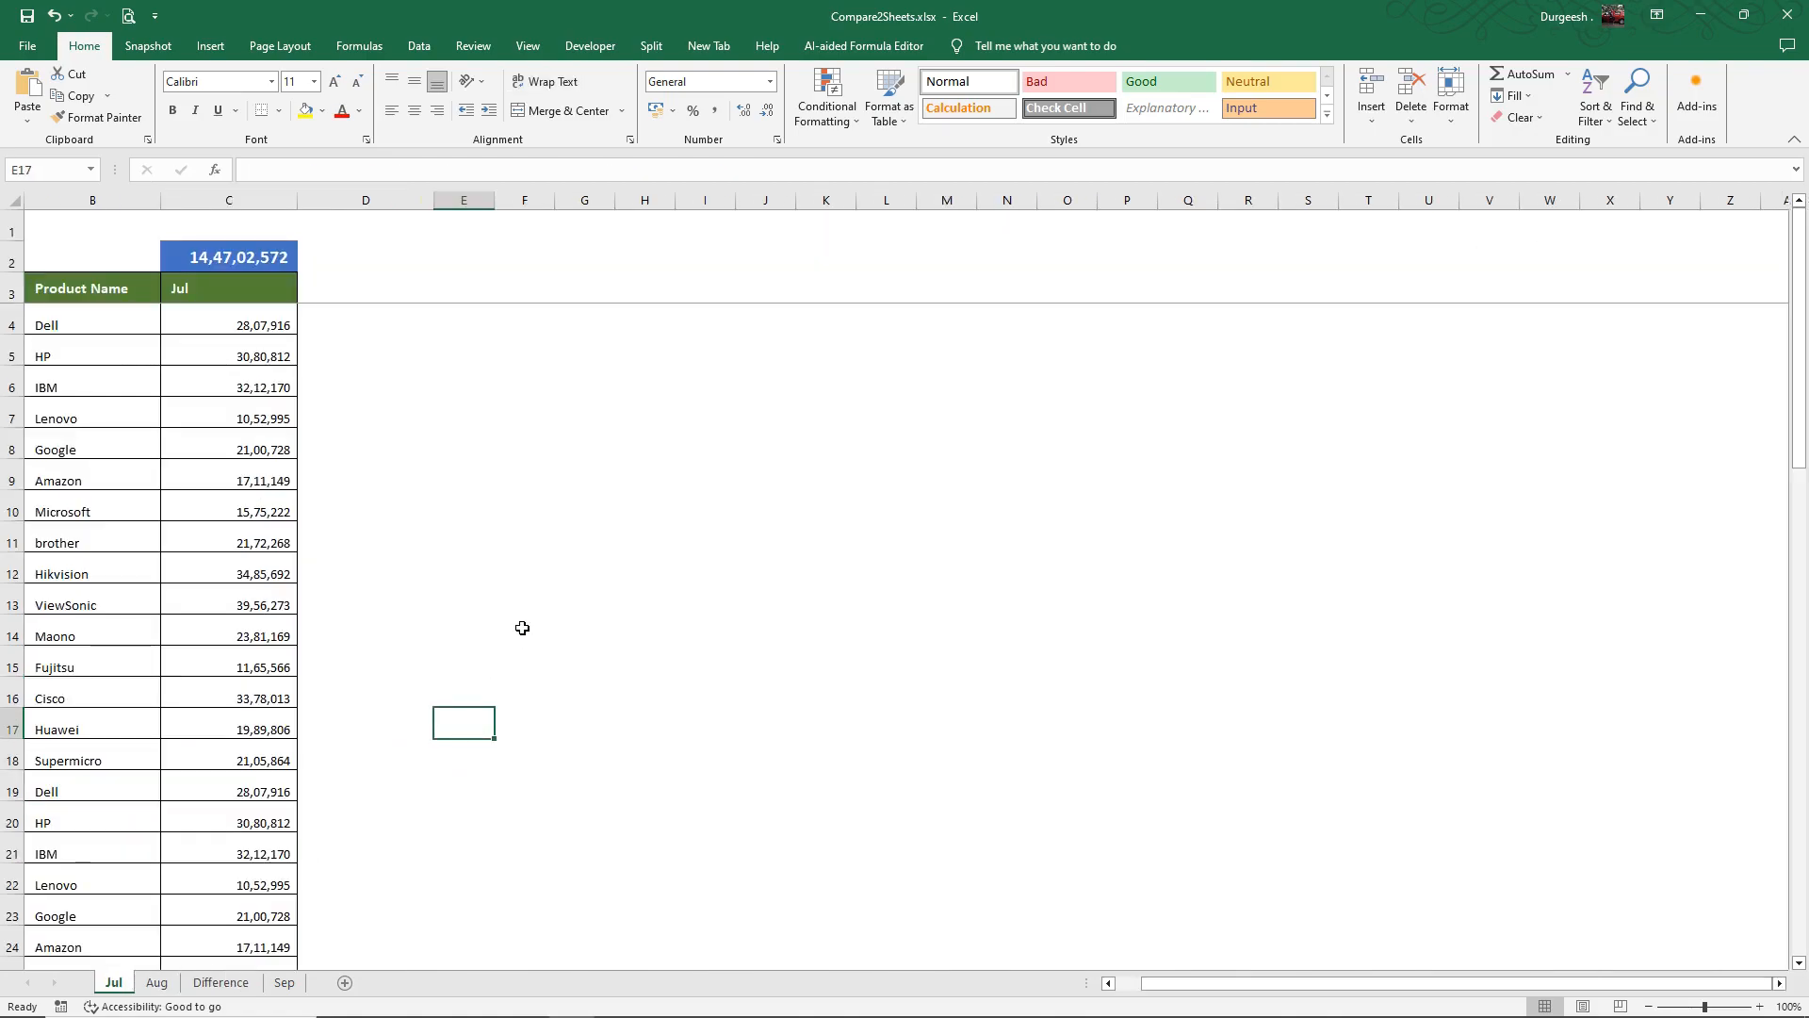
{"action": "left_click", "coordinate": [525, 626]}
{"action": "left_click_drag", "start_coordinate": [1146, 985], "coordinate": [1117, 984]}
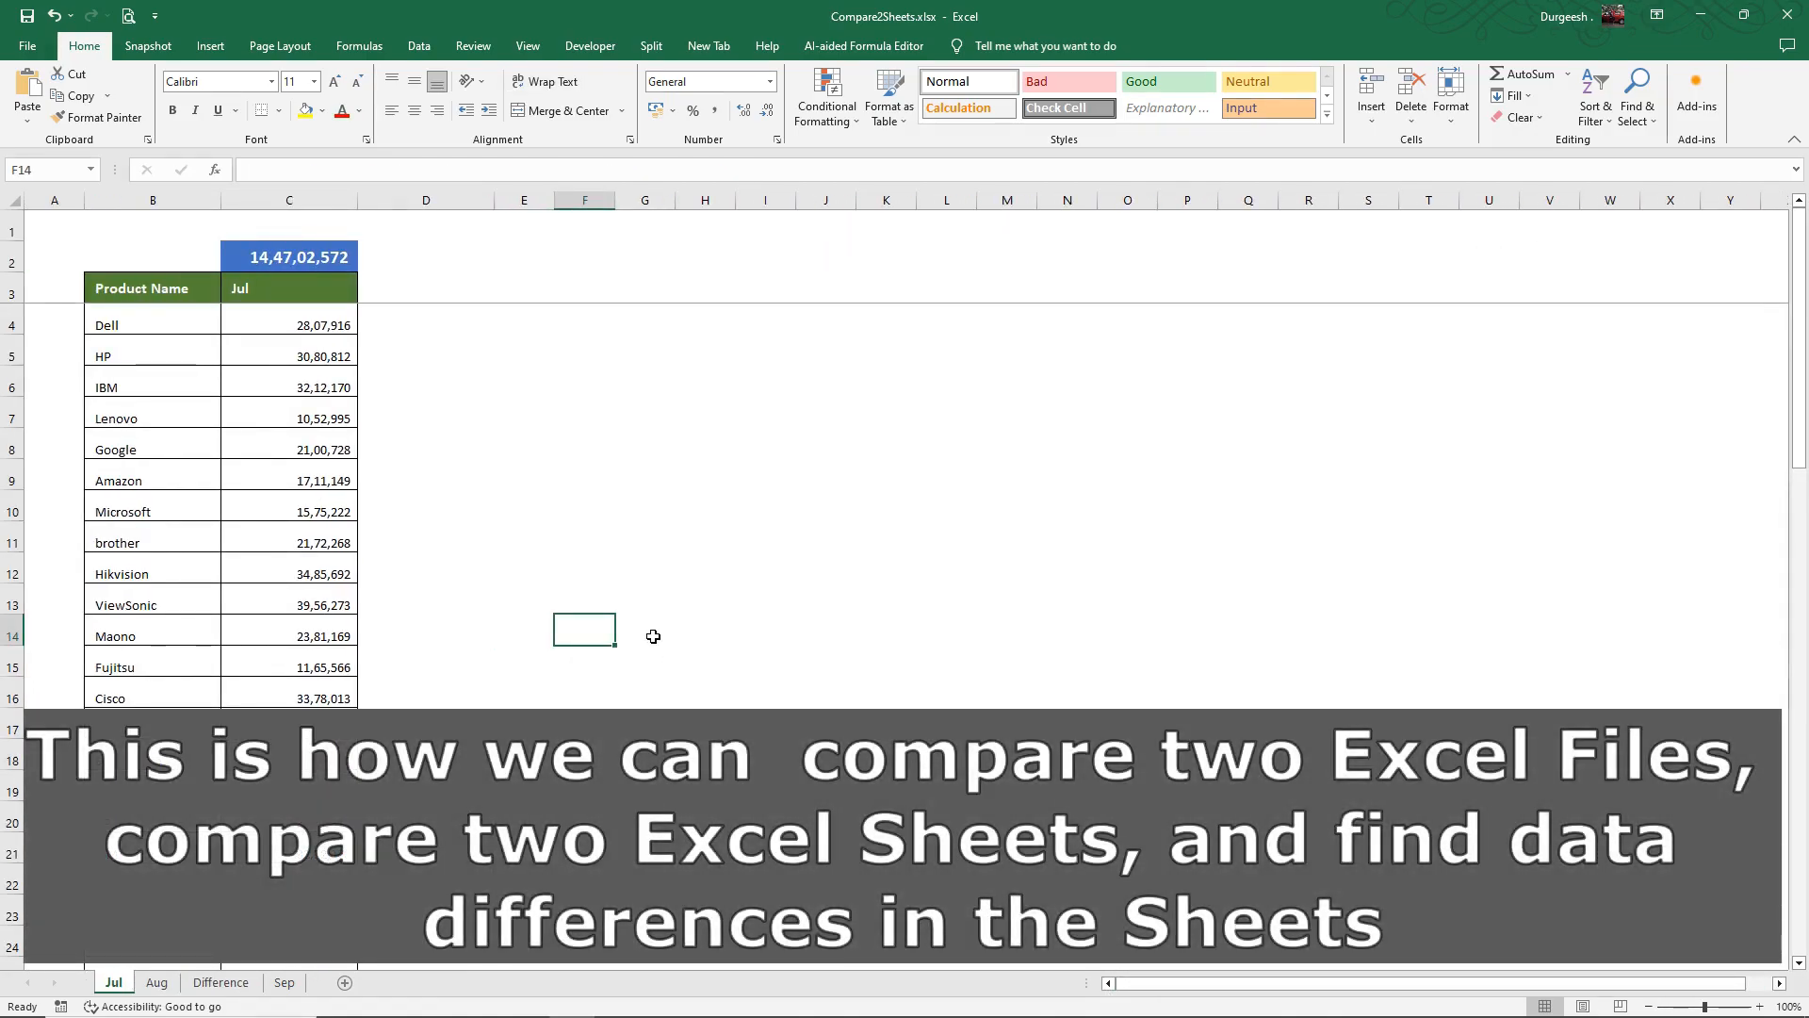